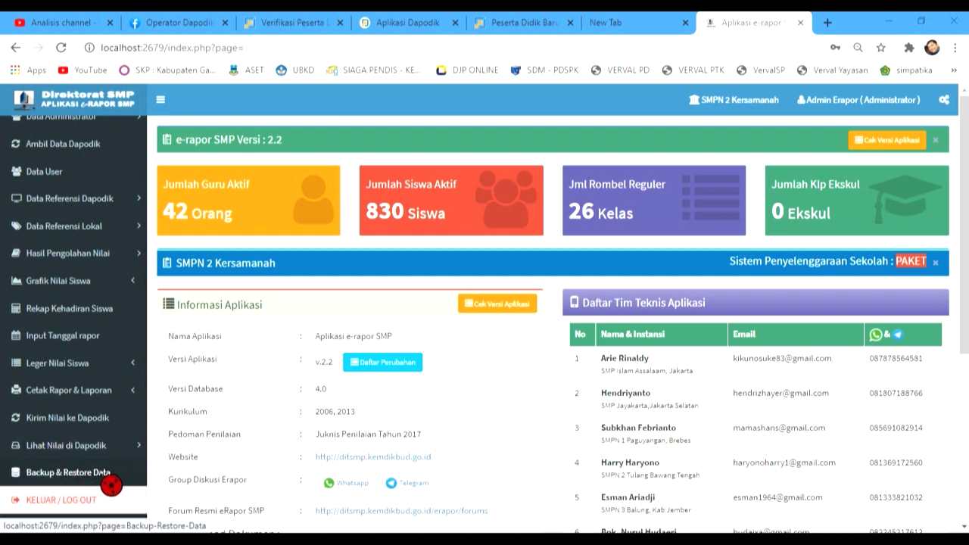
Switch to File Explorer and open the backup erapor 20192020 folder inside RAPOR 2019_2020 in 12. DATA ERAPOR
click(178, 336)
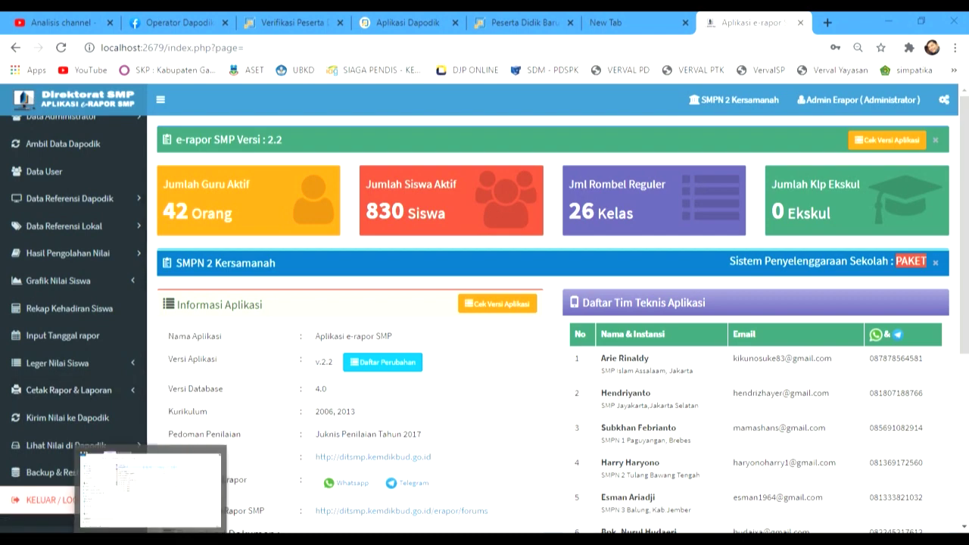
click(215, 456)
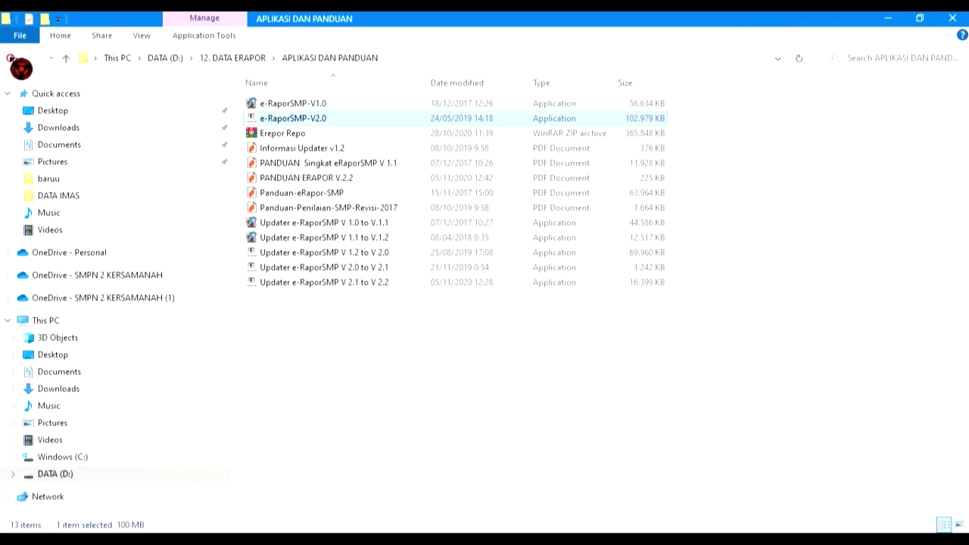
click(15, 61)
double_click(294, 119)
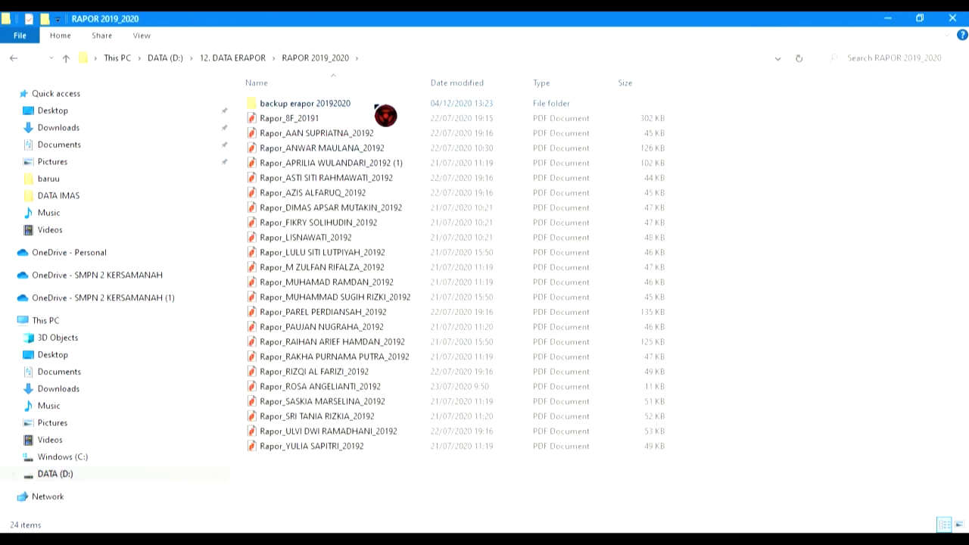
click(329, 106)
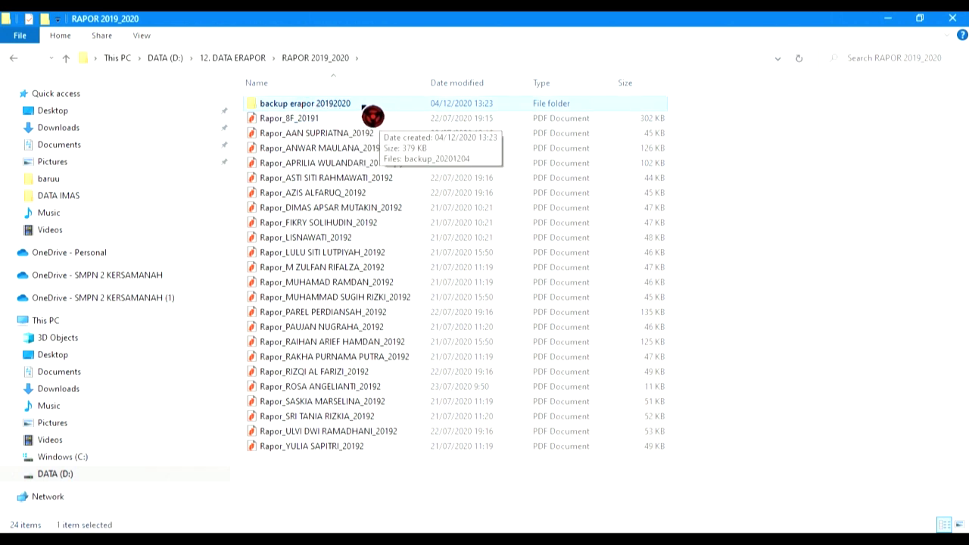
double_click(381, 106)
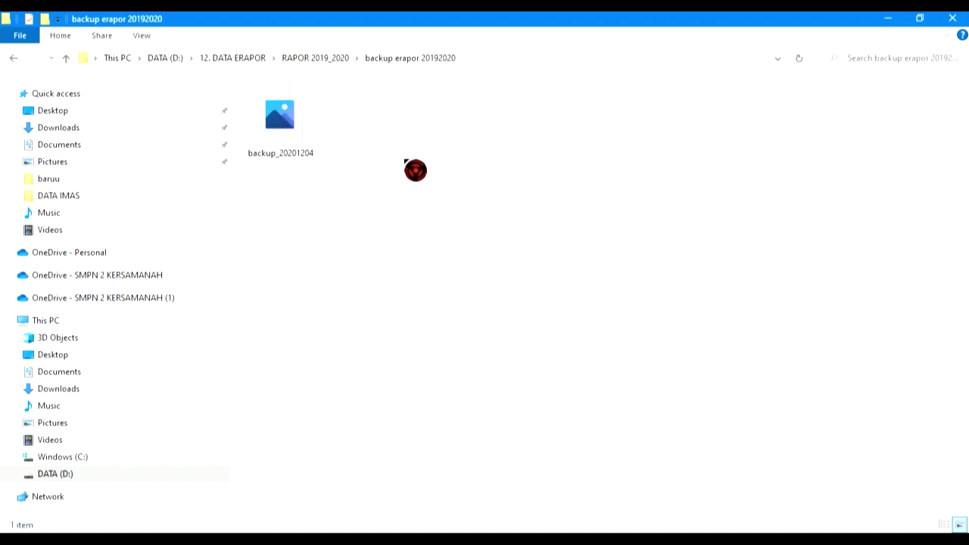
Check the file type of backup_20201204 in its properties, and return to the 12. DATA ERAPOR folder
click(303, 149)
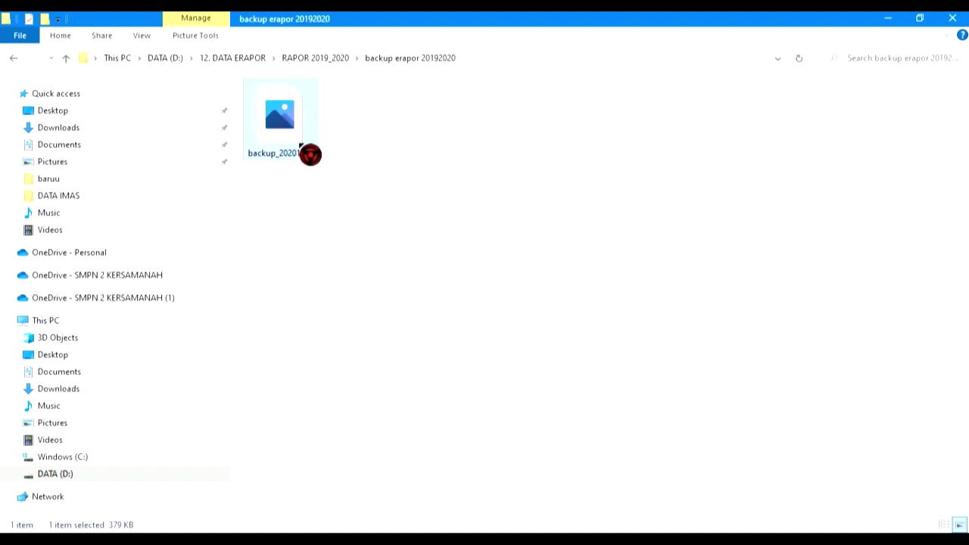
right_click(311, 155)
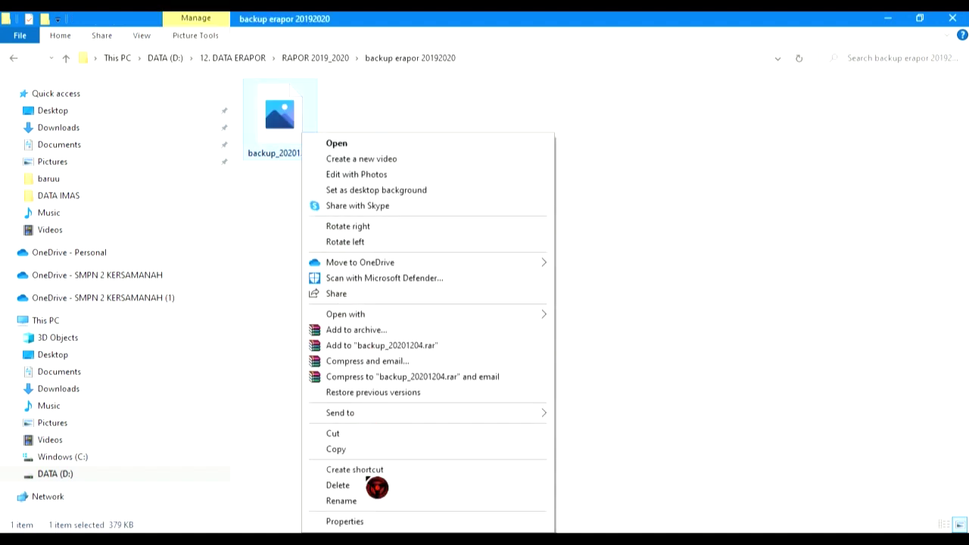
click(374, 522)
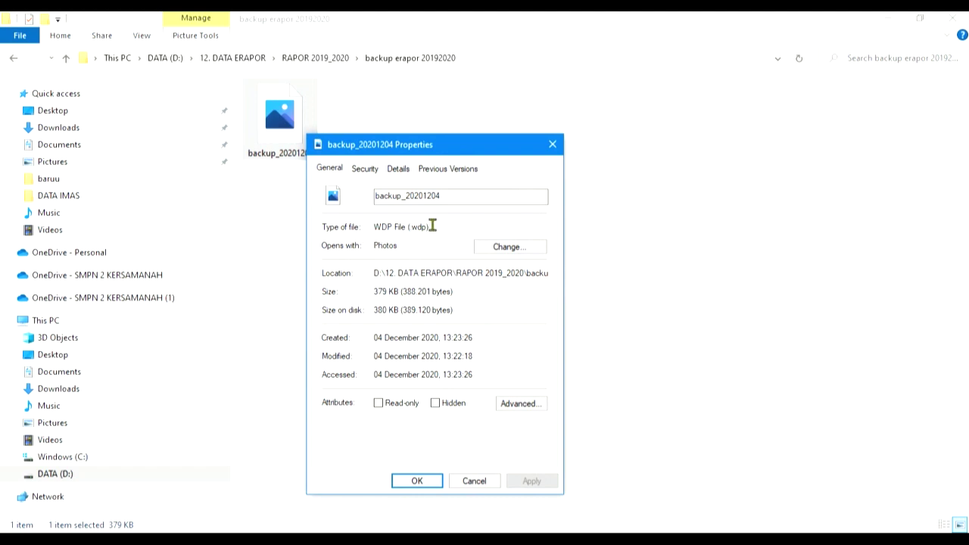
click(553, 144)
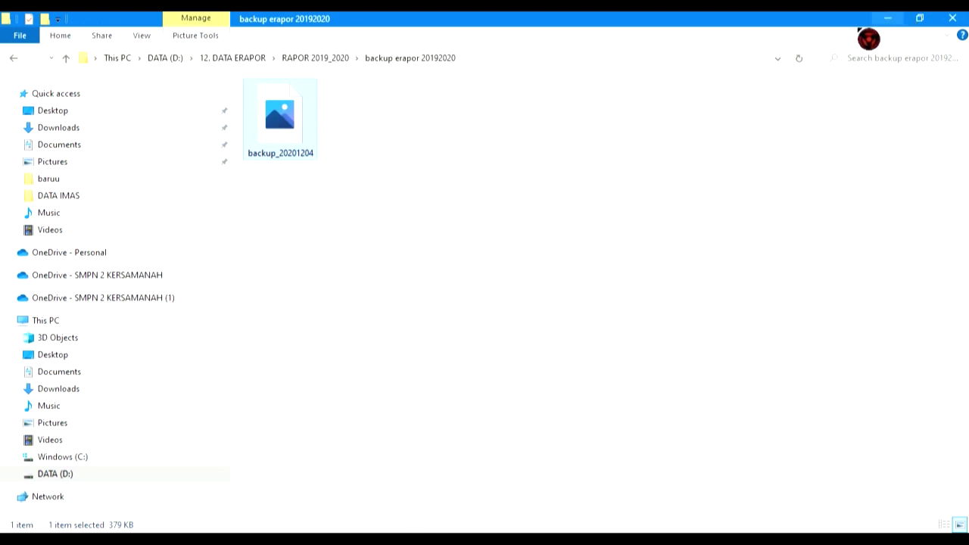
click(14, 58)
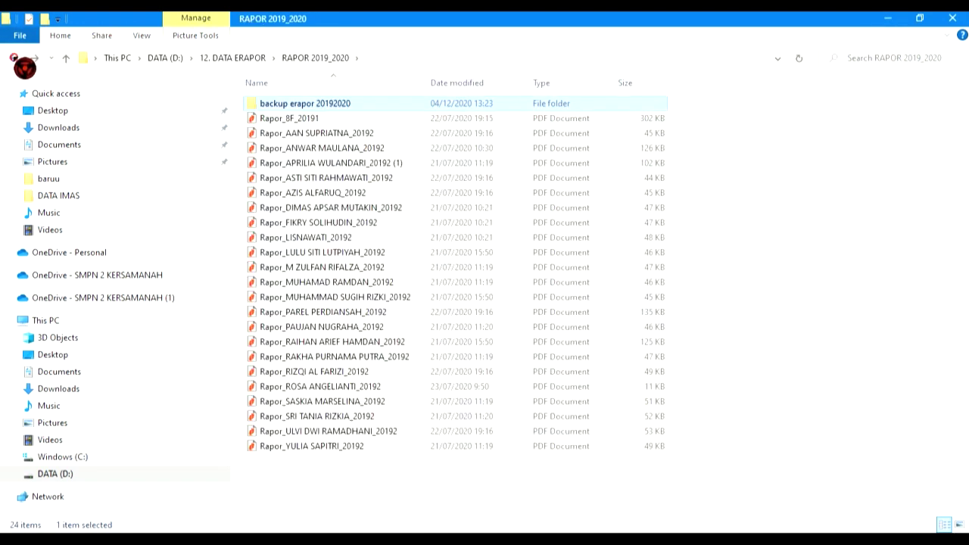
click(14, 57)
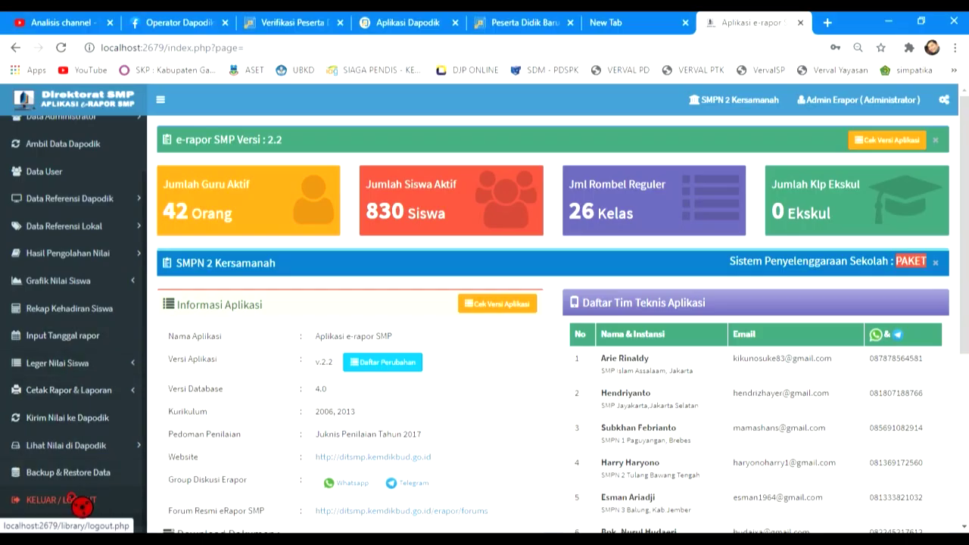
Log out of e-Rapor SMP in the browser and open Control Panel's list of installed programs for uninstalling
click(82, 506)
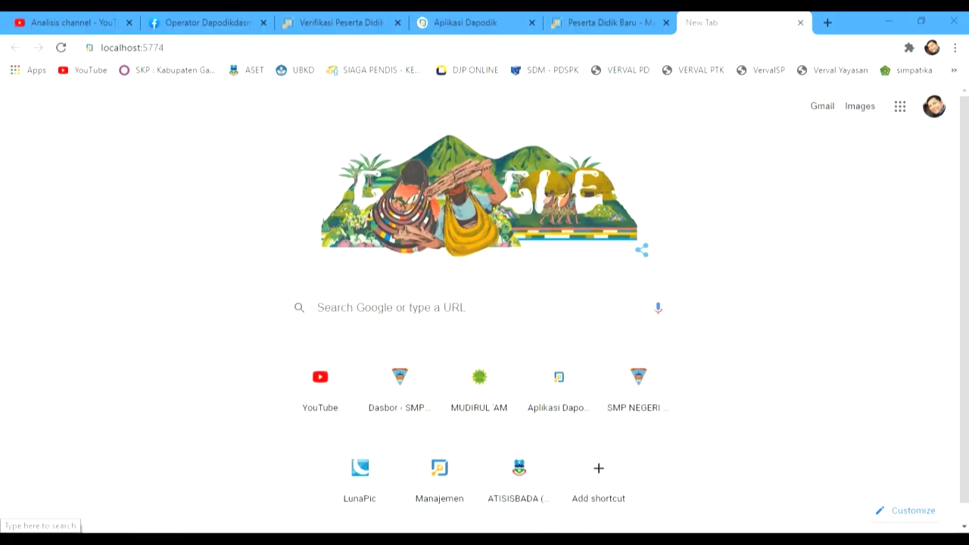
click(122, 524)
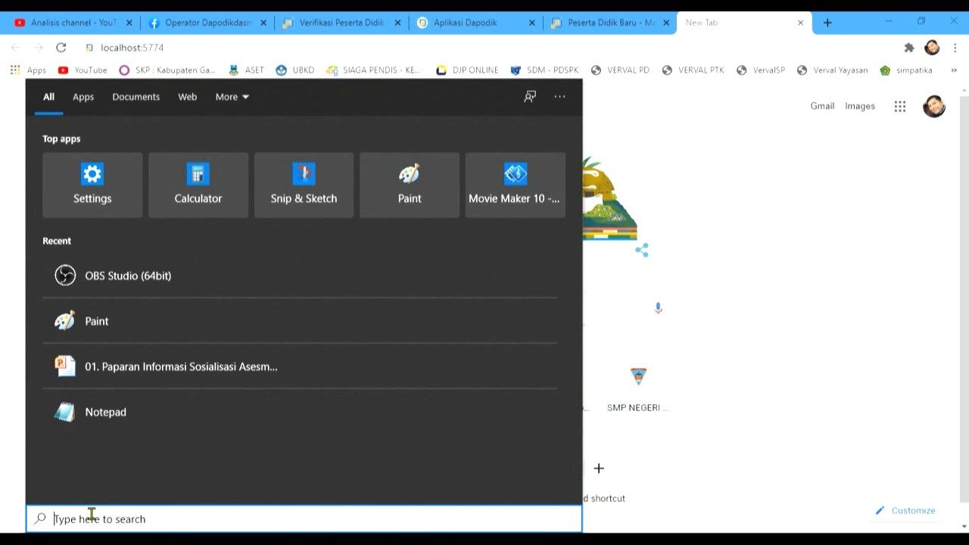
text(cont)
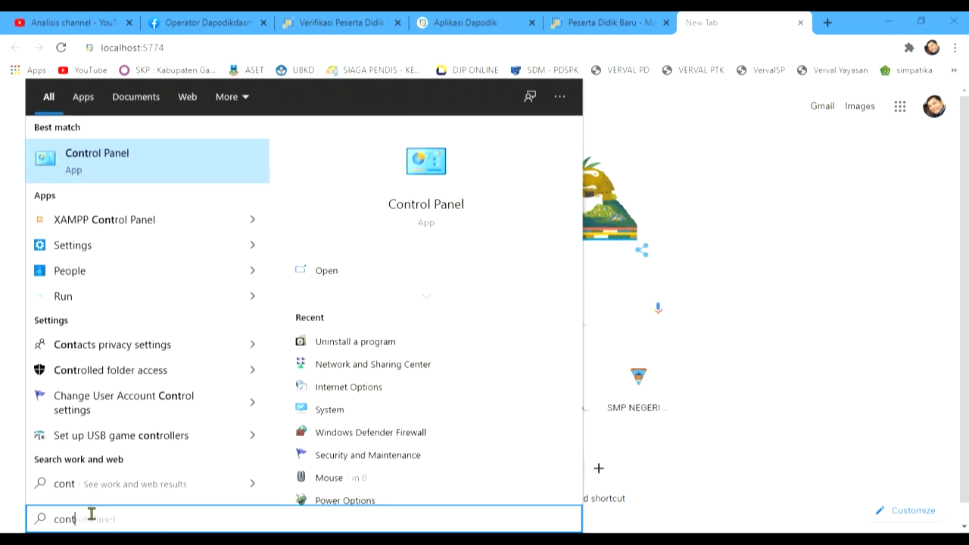
click(178, 173)
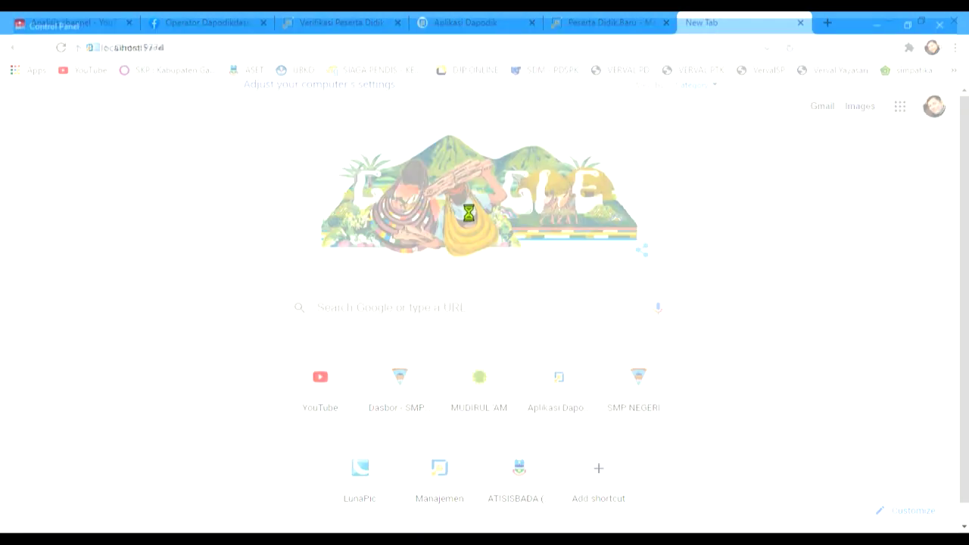
click(322, 287)
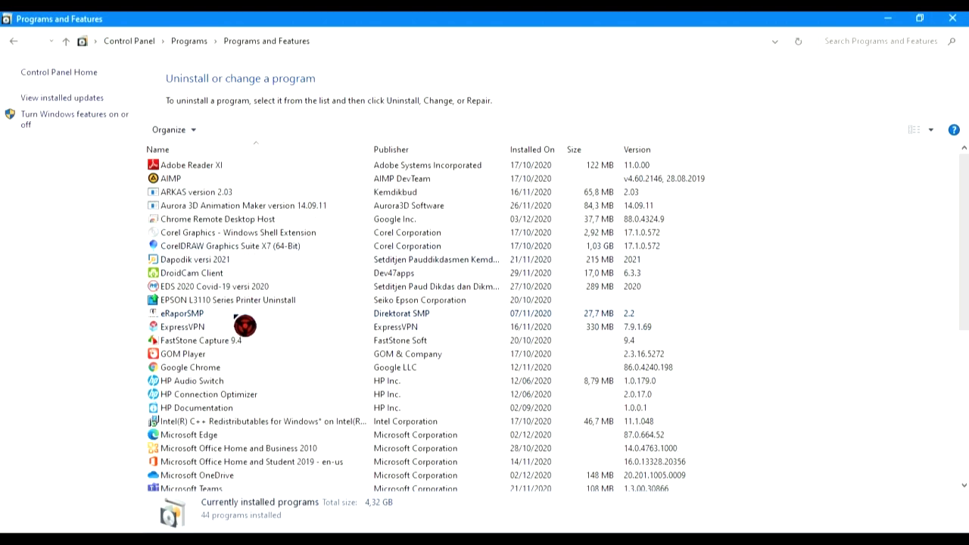
Uninstall eRaporSMP with all its components and minimize the list of installed programs
click(237, 315)
click(231, 132)
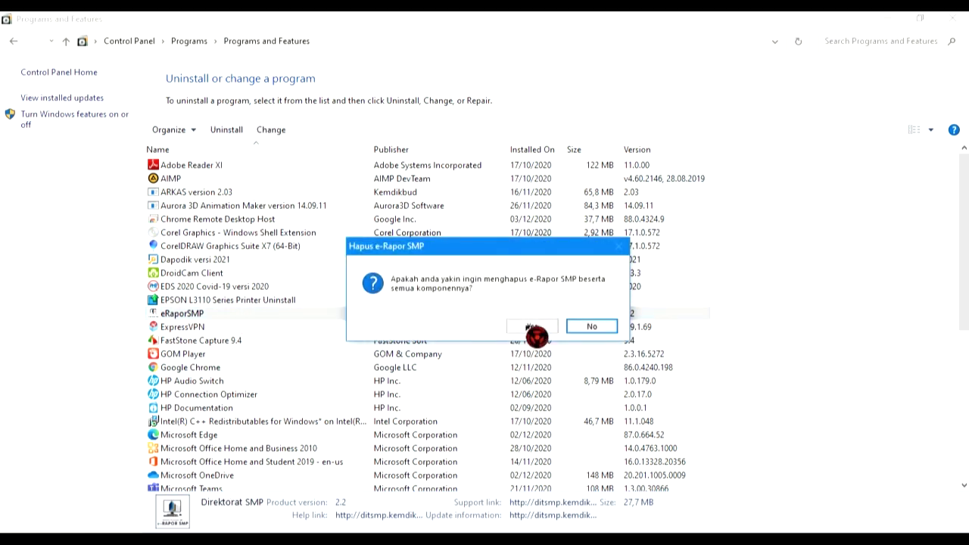
click(528, 329)
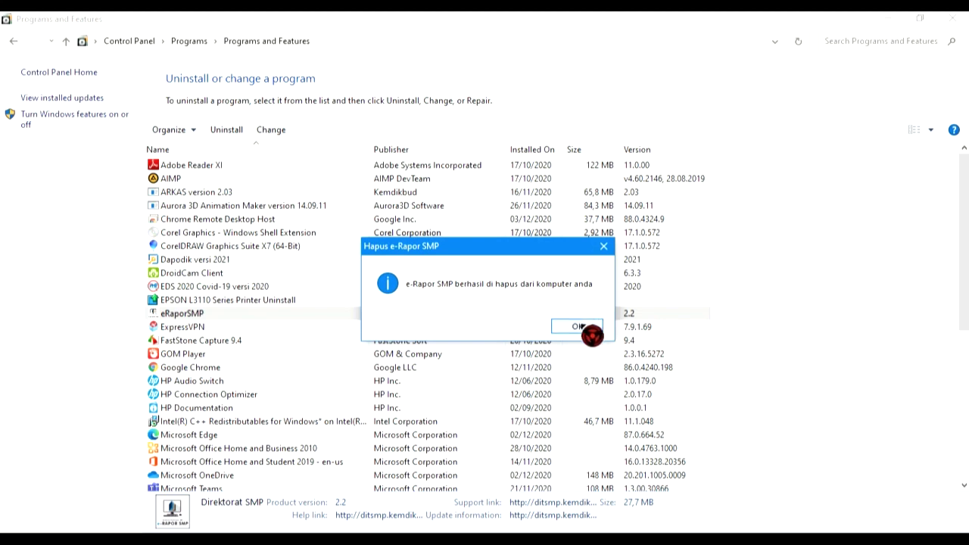
click(579, 326)
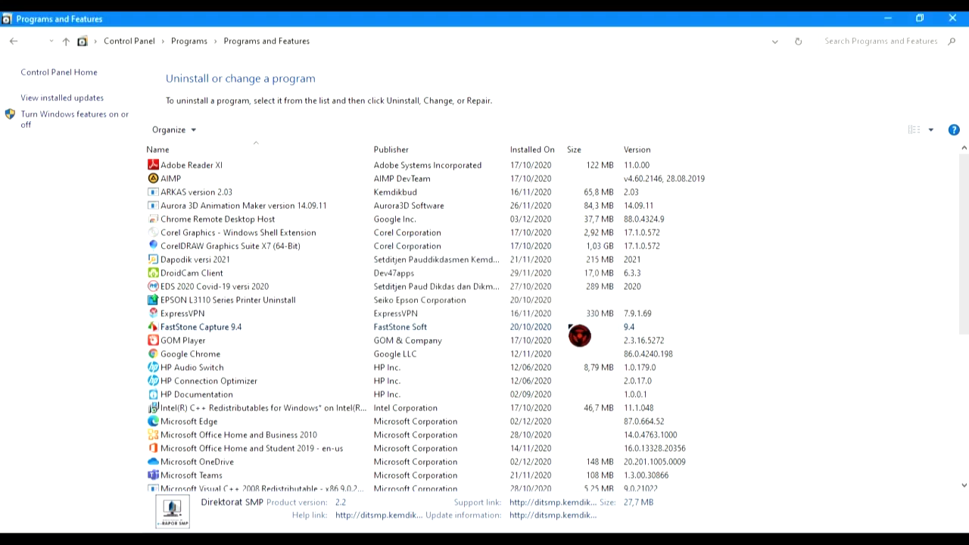
click(890, 21)
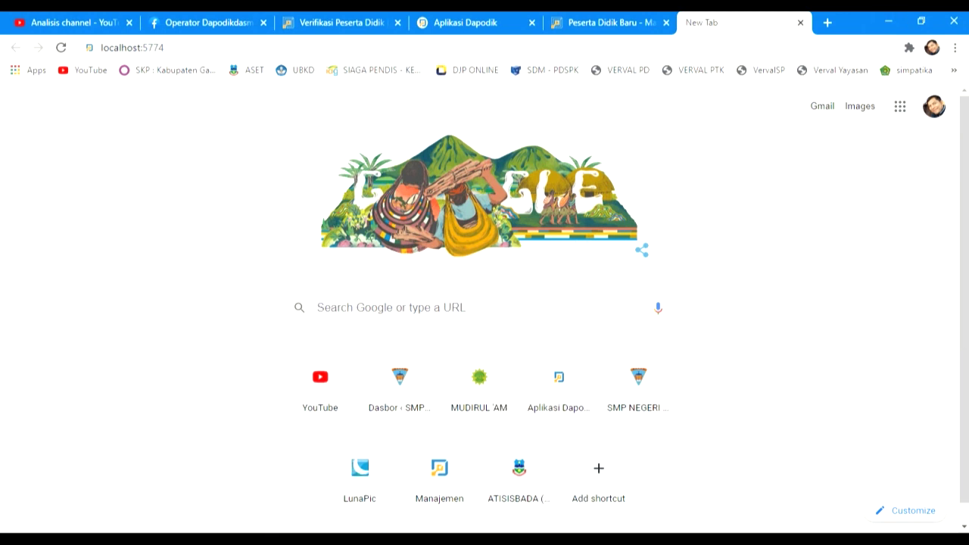
Switch to File Explorer and launch the e-RaporSMP-V2.0 installer from the APLIKASI DAN PANDUAN folder
click(253, 538)
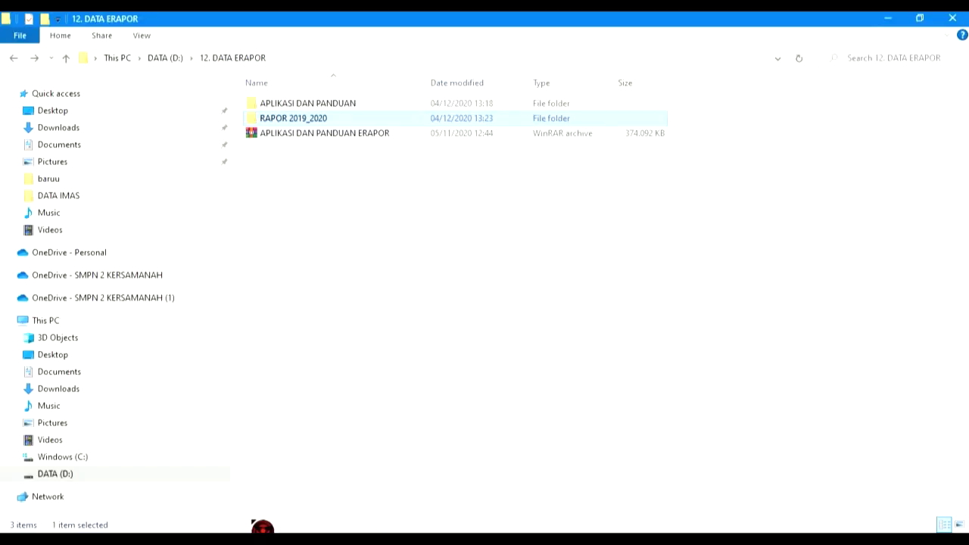
double_click(337, 104)
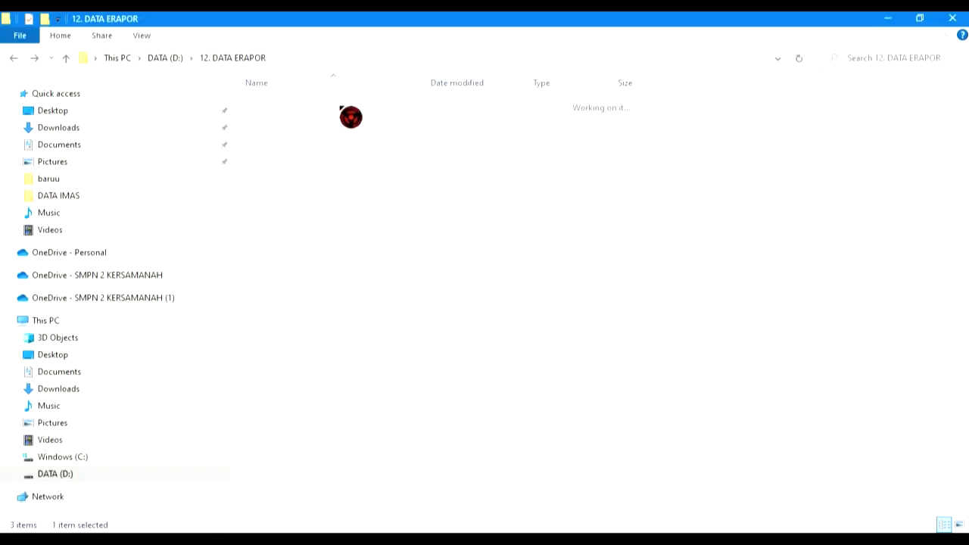
click(341, 118)
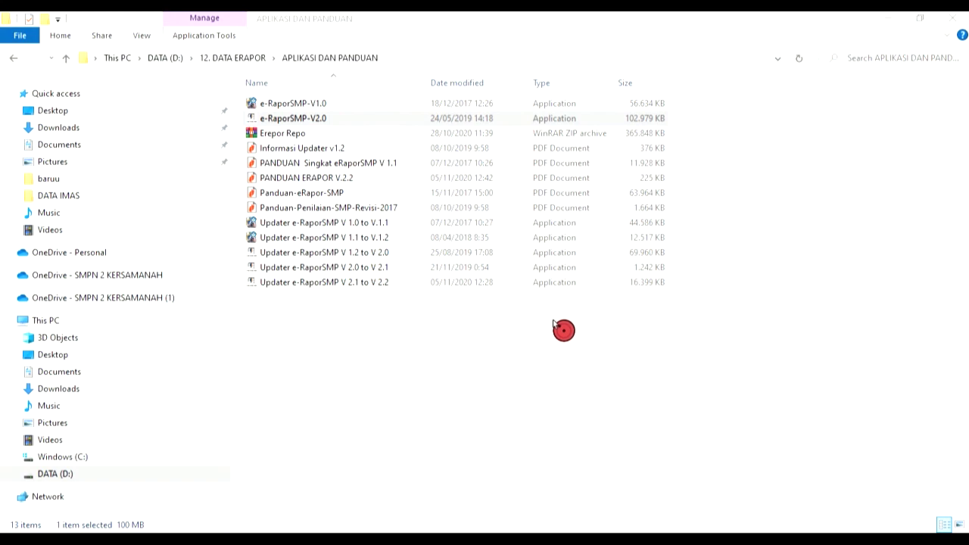
Accept the licence agreement and install eRaporSMP, keeping eRaporSMP as the Start Menu folder
click(578, 396)
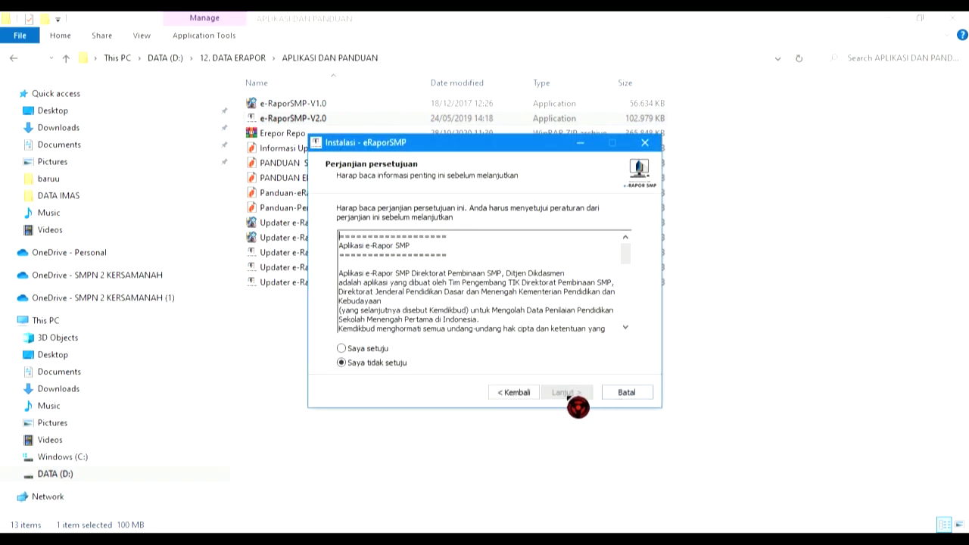
click(364, 349)
click(567, 394)
click(570, 394)
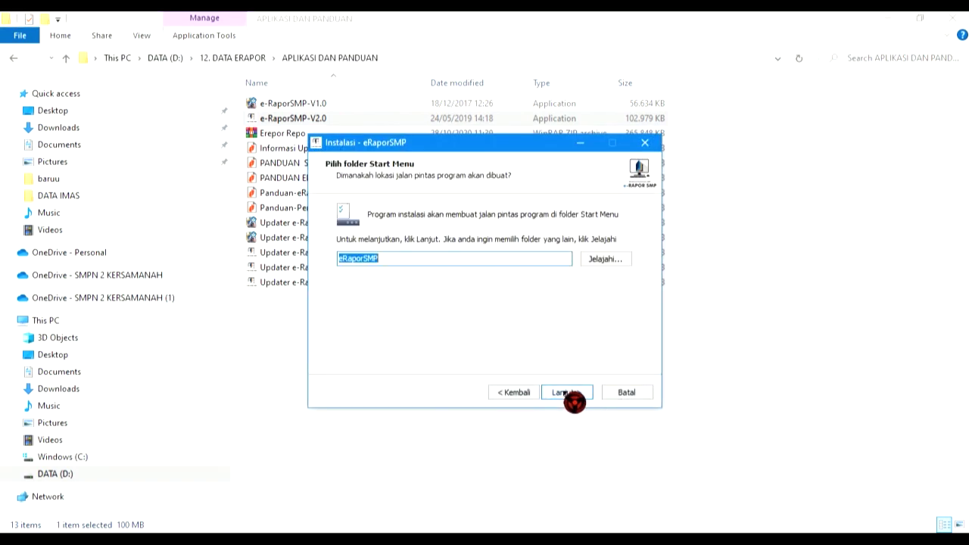
click(571, 394)
click(574, 395)
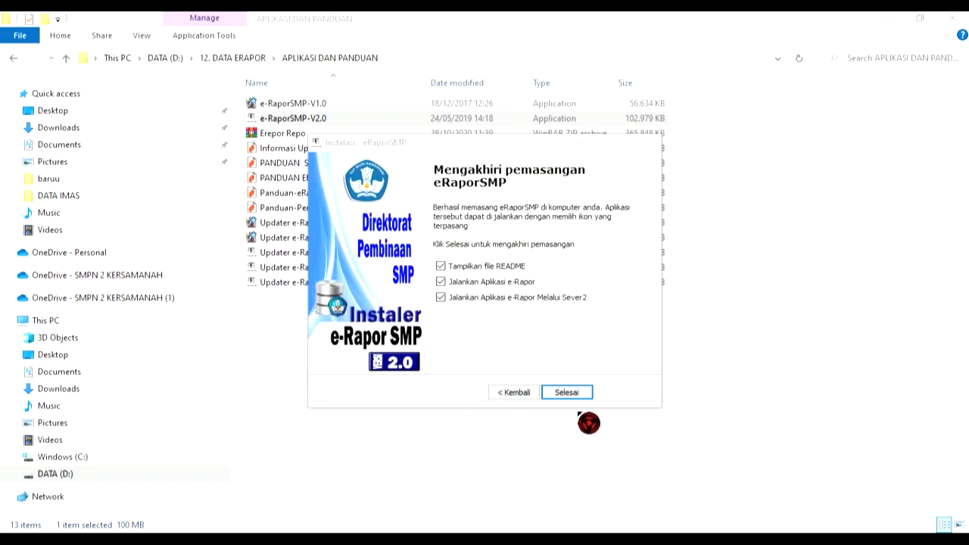
Finish the installation with the README and Jalankan Aplikasi e-Rapor options off, launching e-Rapor only through Sever2
click(499, 268)
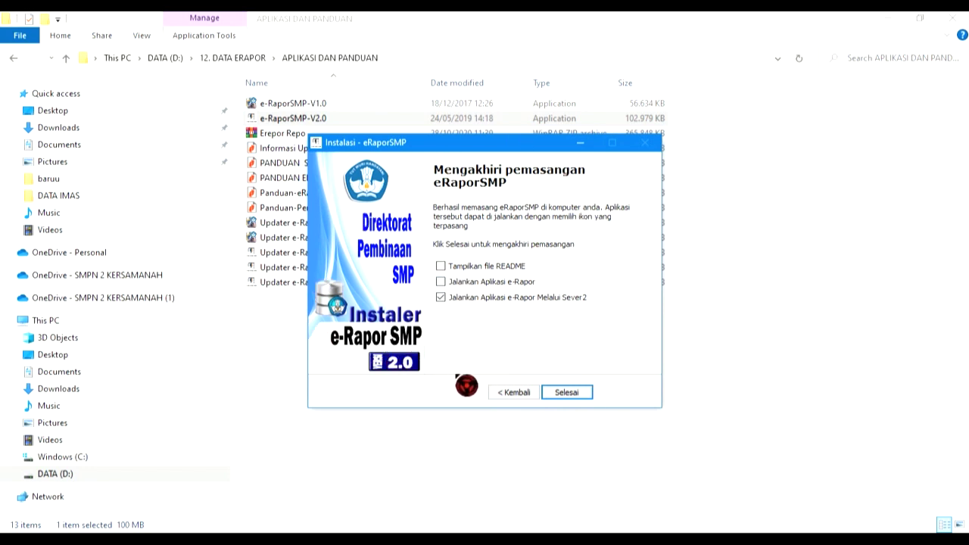
click(571, 397)
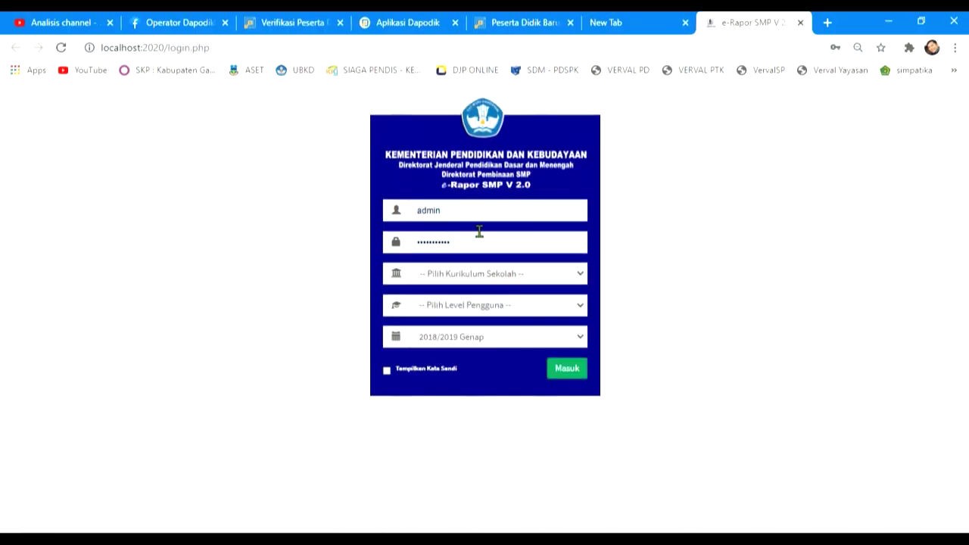
Log in to e-Rapor SMP V 2.0 with curriculum K-2013 Paket, user level Admin and period 2018/2019 Genap
click(546, 280)
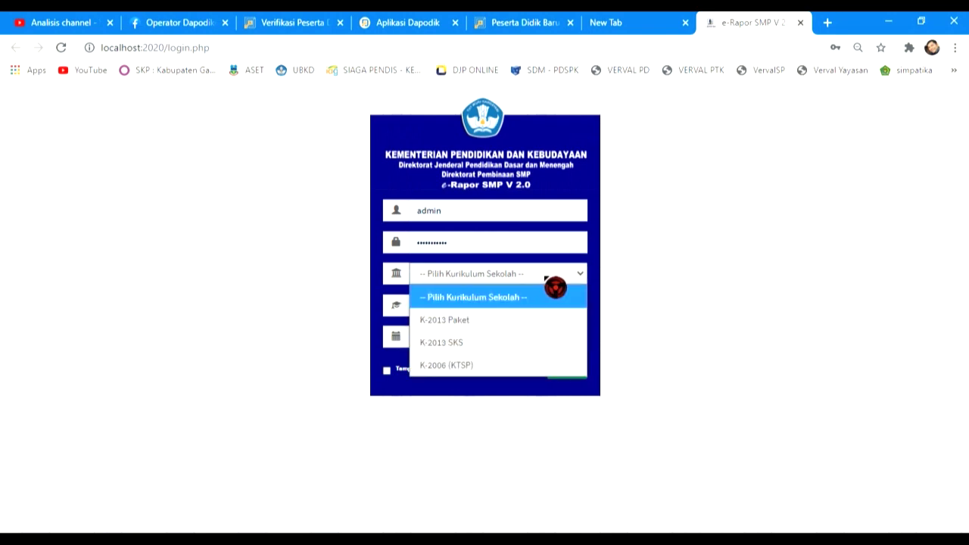
click(542, 329)
click(577, 309)
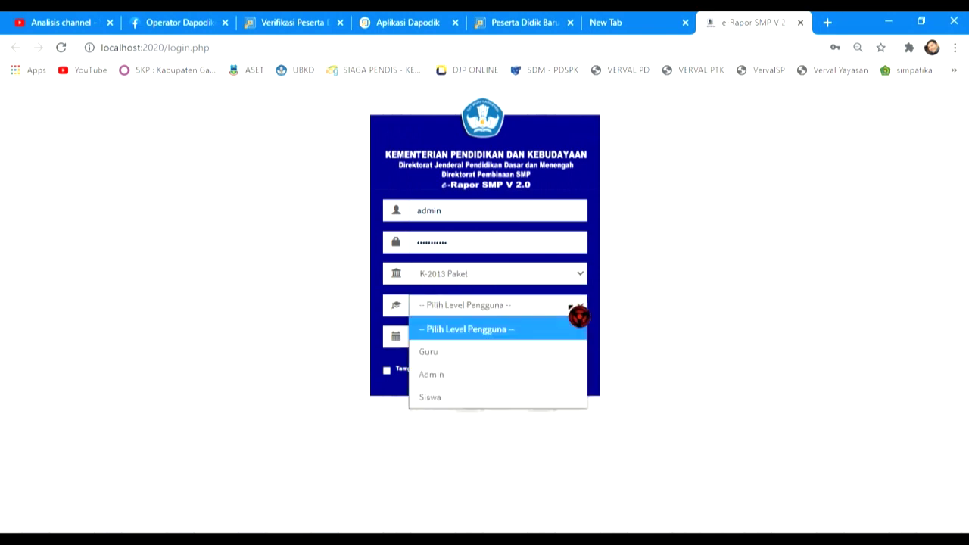
click(542, 378)
click(458, 342)
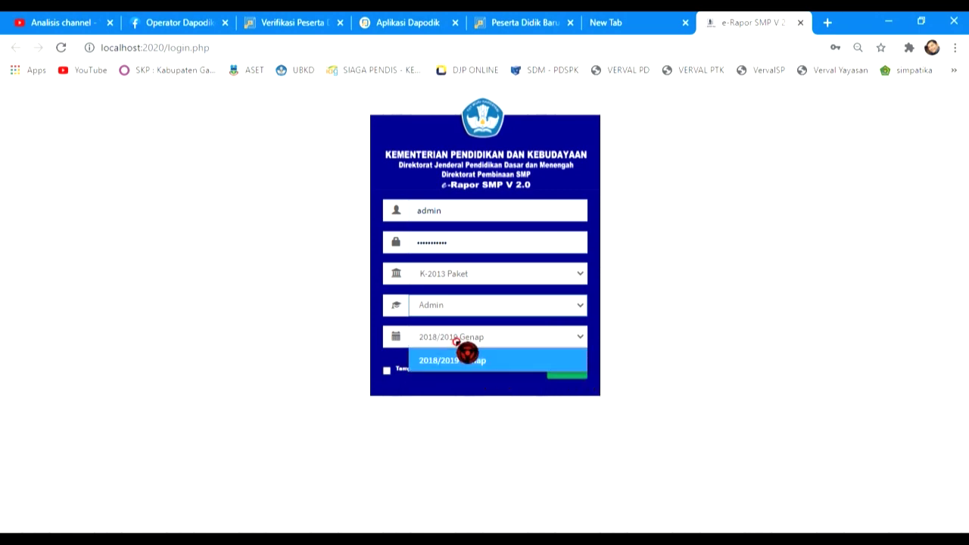
click(456, 342)
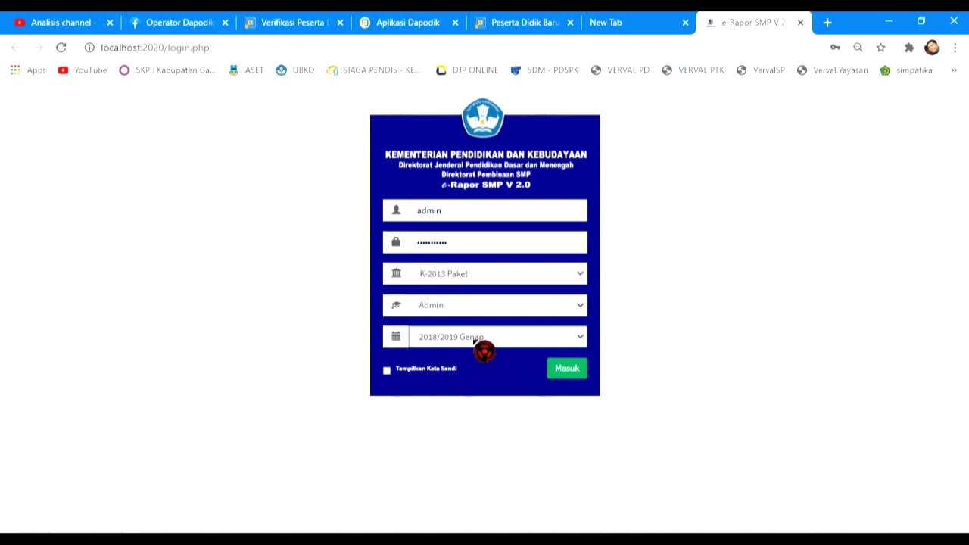
click(474, 341)
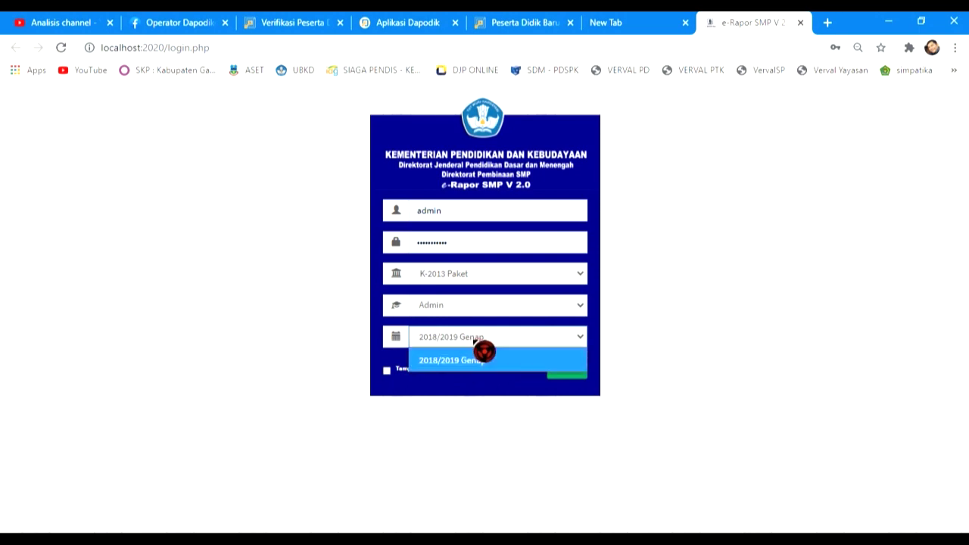
click(484, 357)
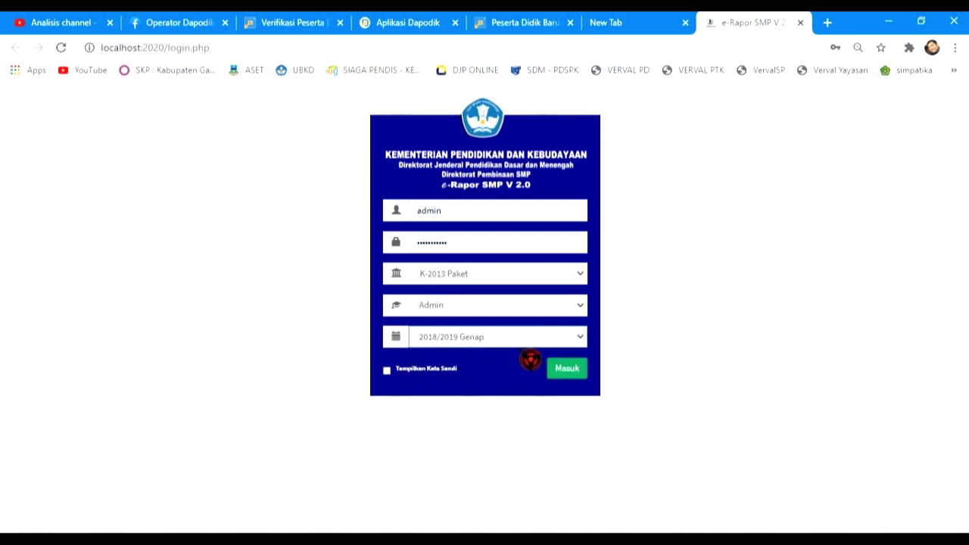
click(571, 372)
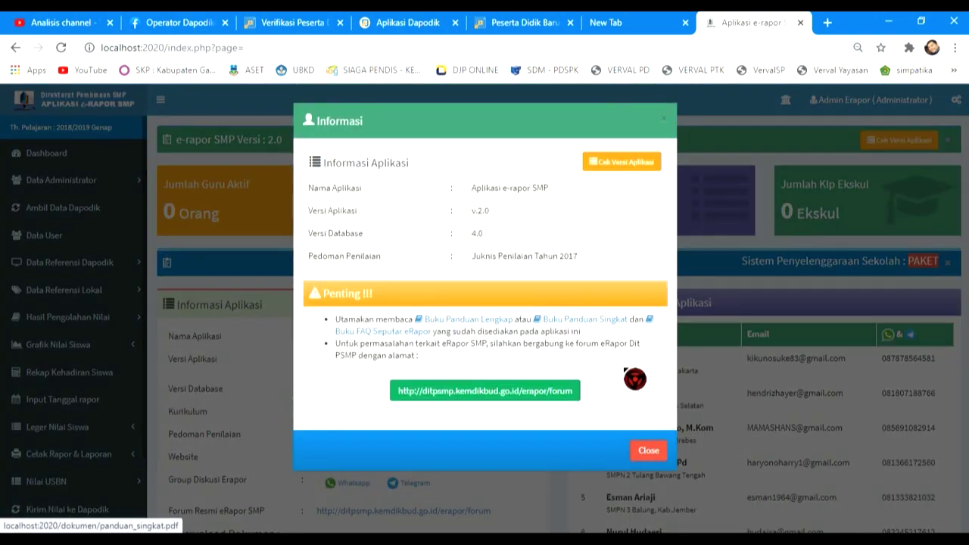
Close the application information notice and log out of e-Rapor SMP 2.0
click(657, 454)
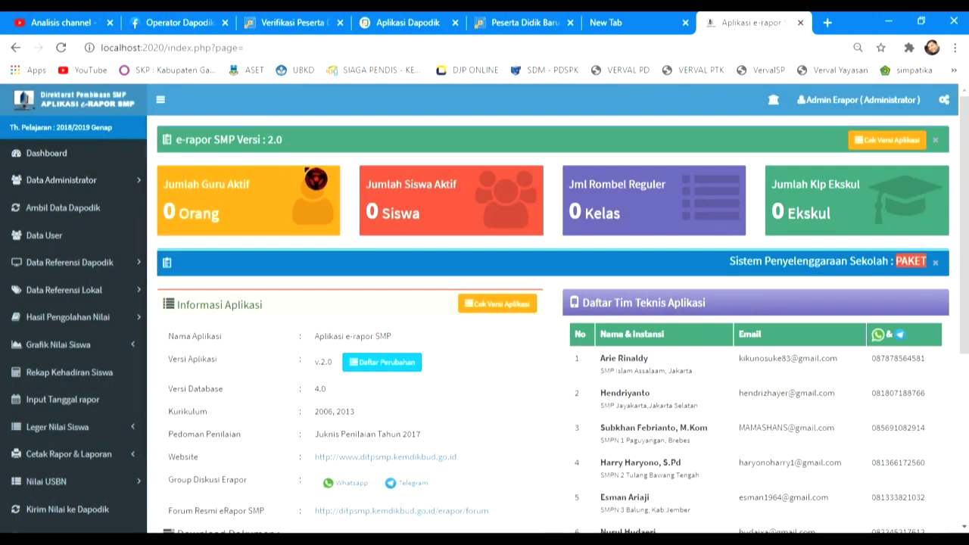
scroll(500, 227, down, 2)
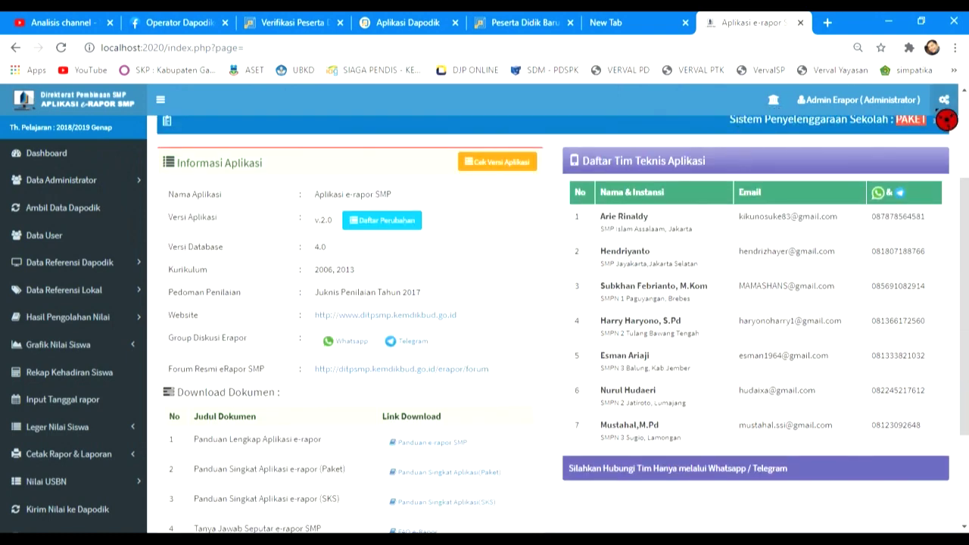
scroll(931, 125, up, 2)
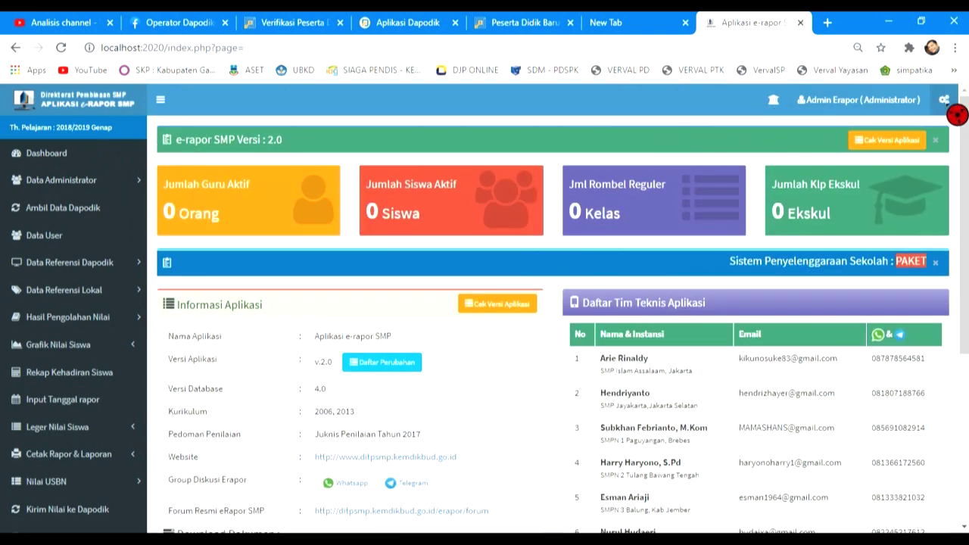
click(925, 112)
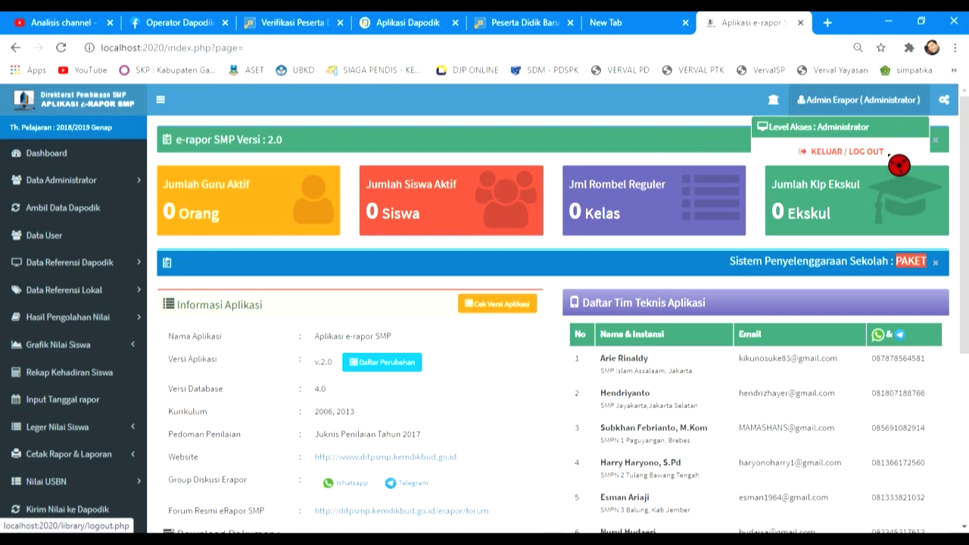
click(900, 154)
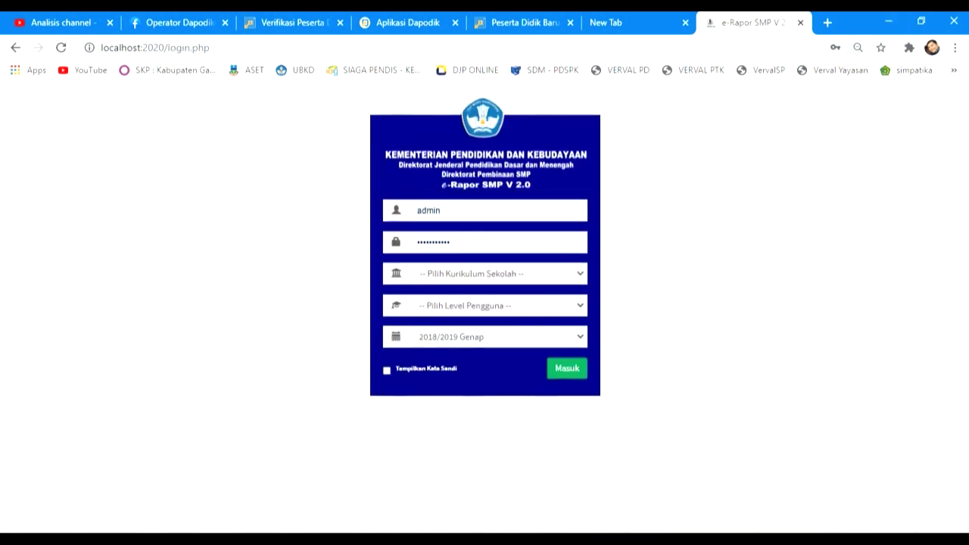
Switch to File Explorer and launch Updater e-RaporSMP V 2.0 to V 2.1 from the APLIKASI DAN PANDUAN folder
click(200, 539)
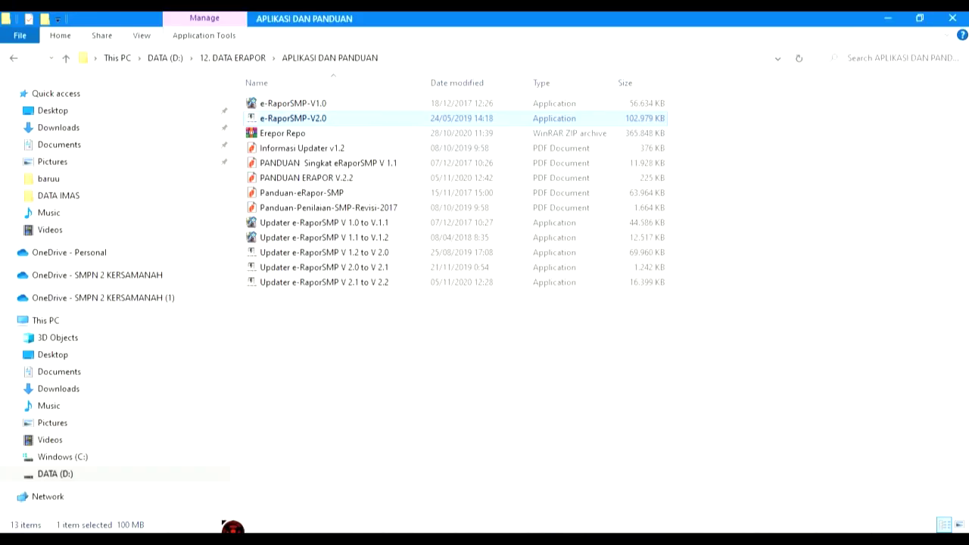
click(389, 270)
double_click(388, 271)
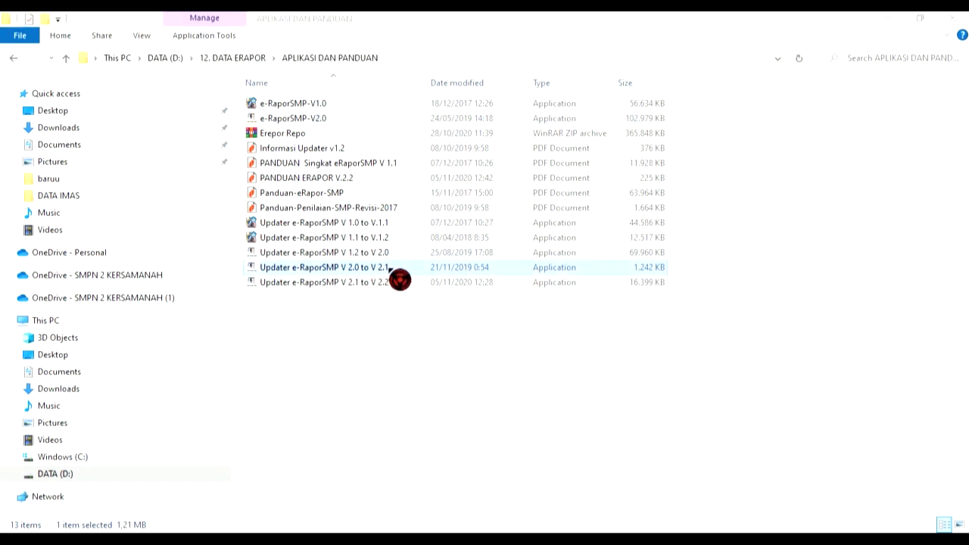
Accept the updater's licence agreement and install the e-Rapor V 2.0 to V 2.1 update
click(587, 391)
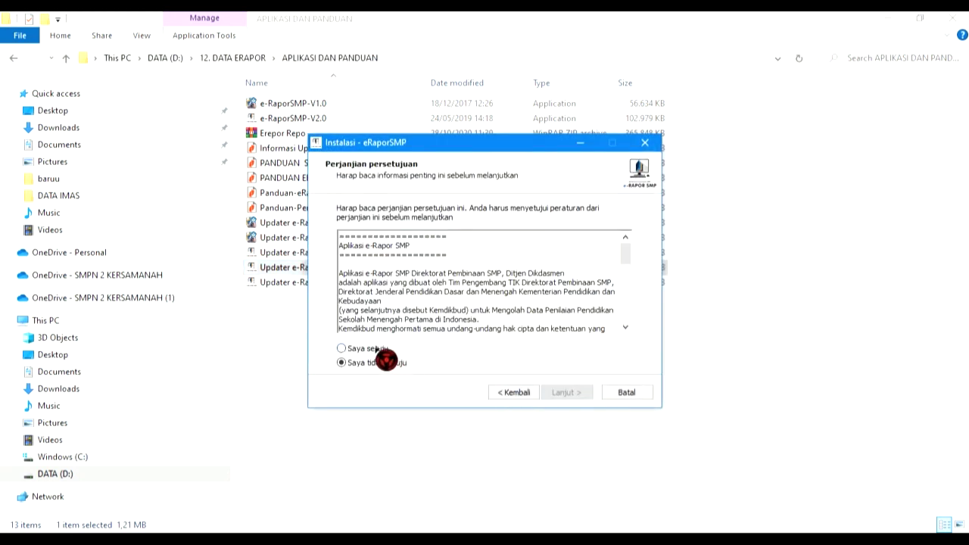
click(365, 348)
click(558, 391)
click(569, 391)
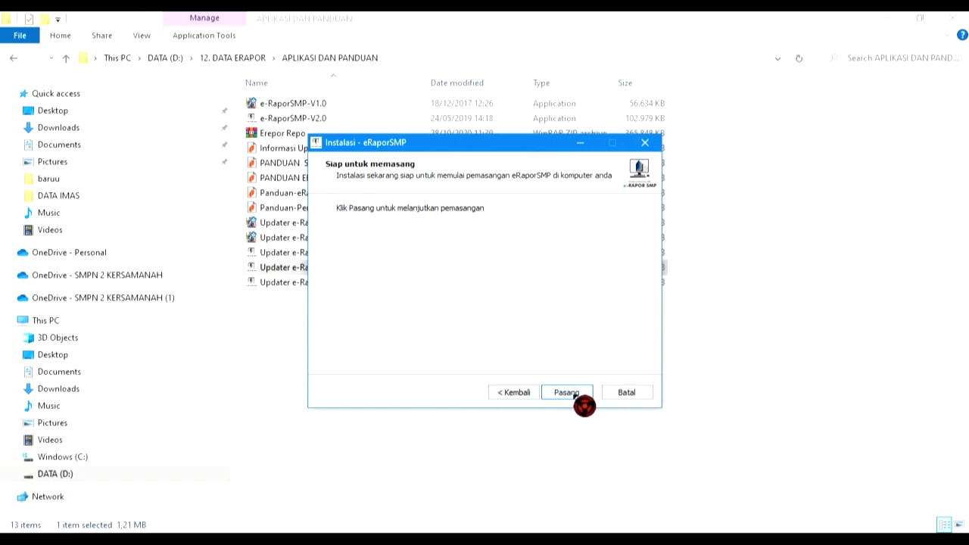
click(574, 393)
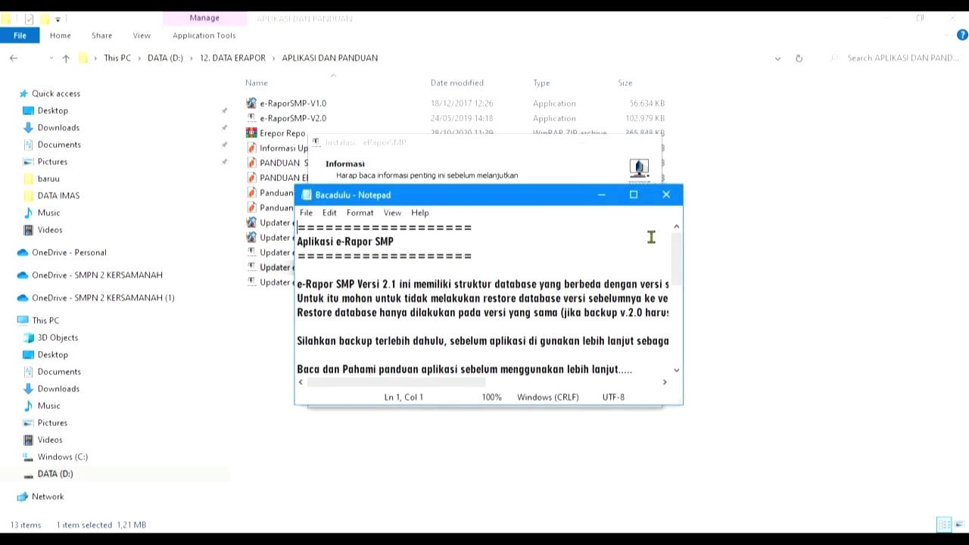
Close the Bacadulu note and finish the 2.1 update with the README option off, launching e-Rapor through Sever1
click(666, 194)
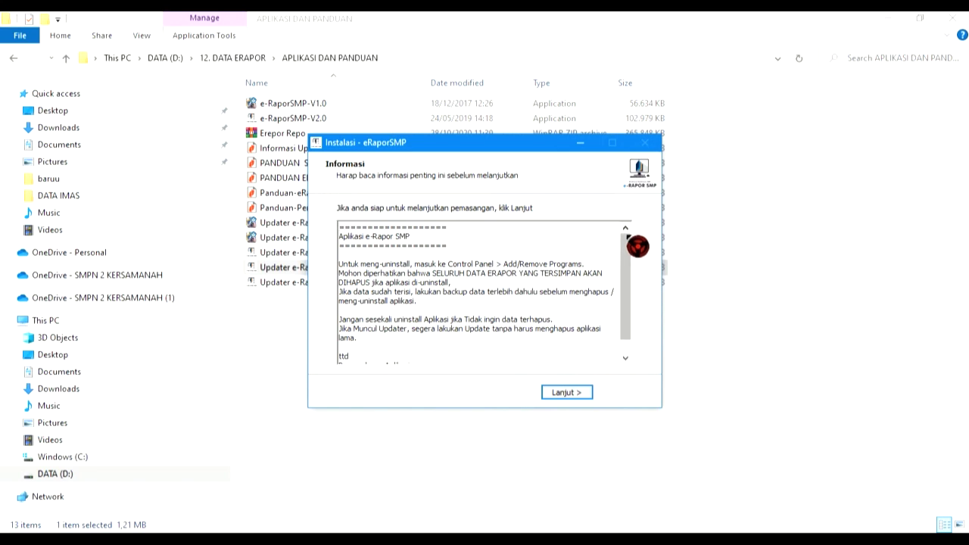
click(573, 396)
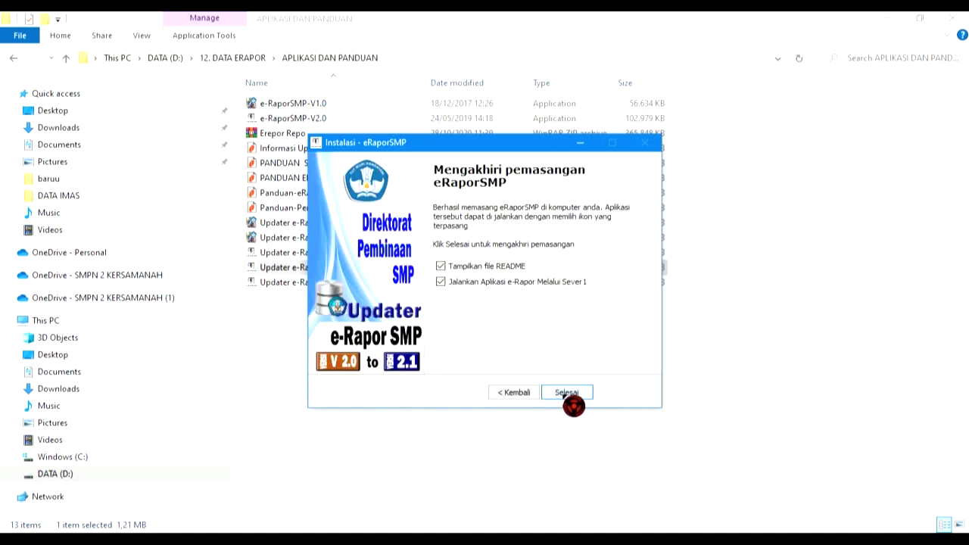
click(496, 267)
click(566, 392)
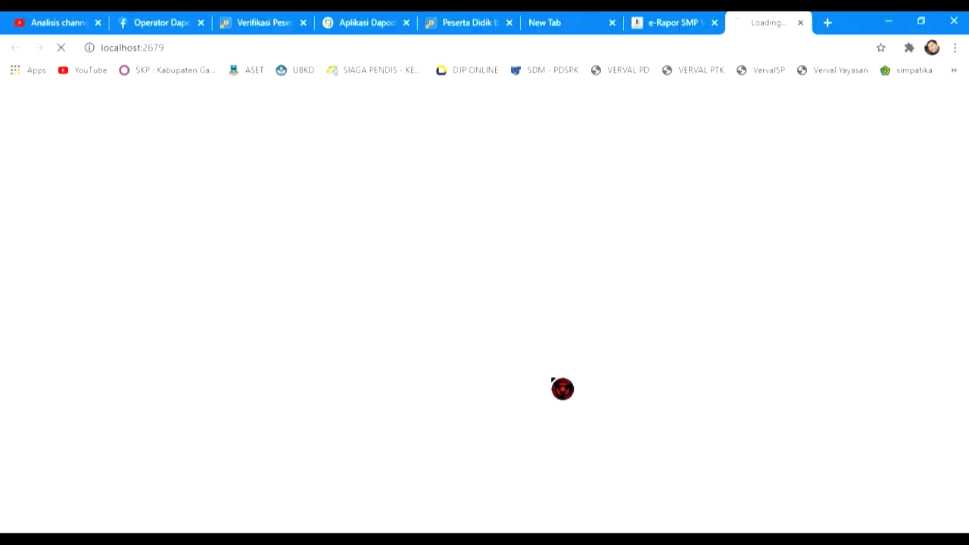
Close the old e-Rapor tab and log in as admin with the account password, curriculum K-2013 Paket and user level Admin
click(700, 22)
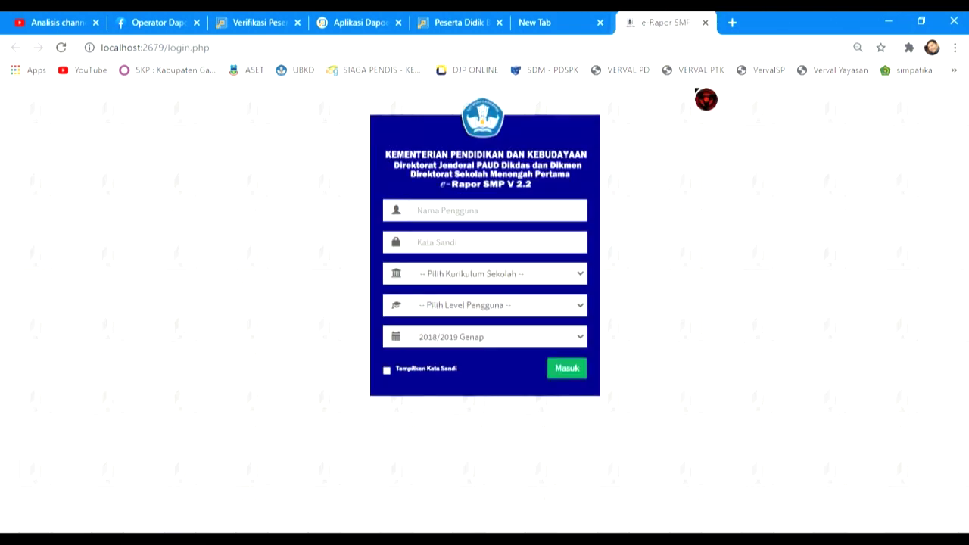
click(519, 210)
click(510, 269)
click(483, 240)
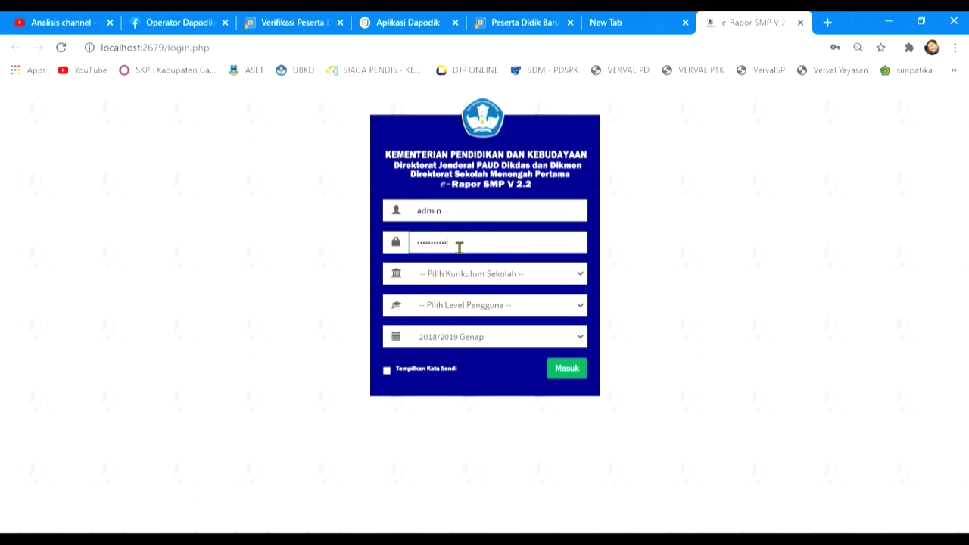
click(490, 277)
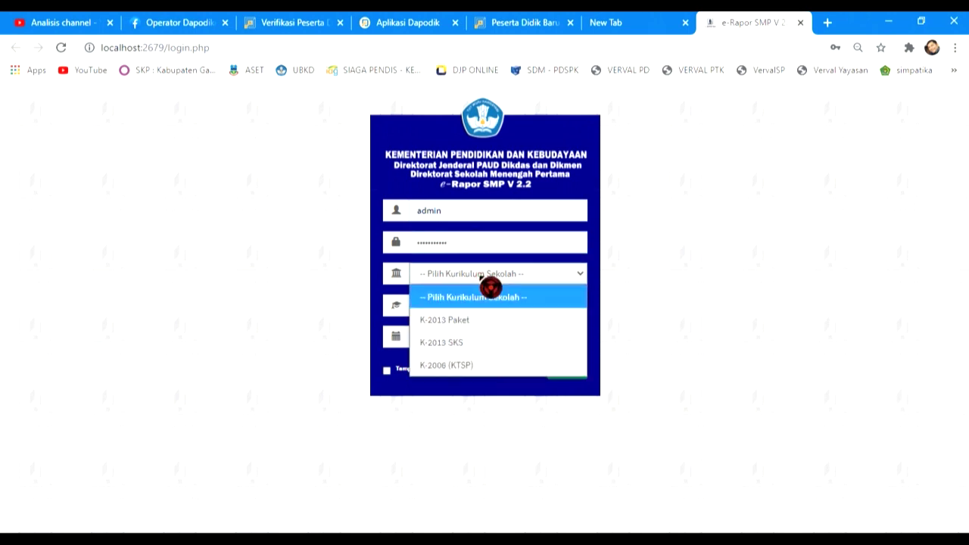
click(490, 321)
click(504, 311)
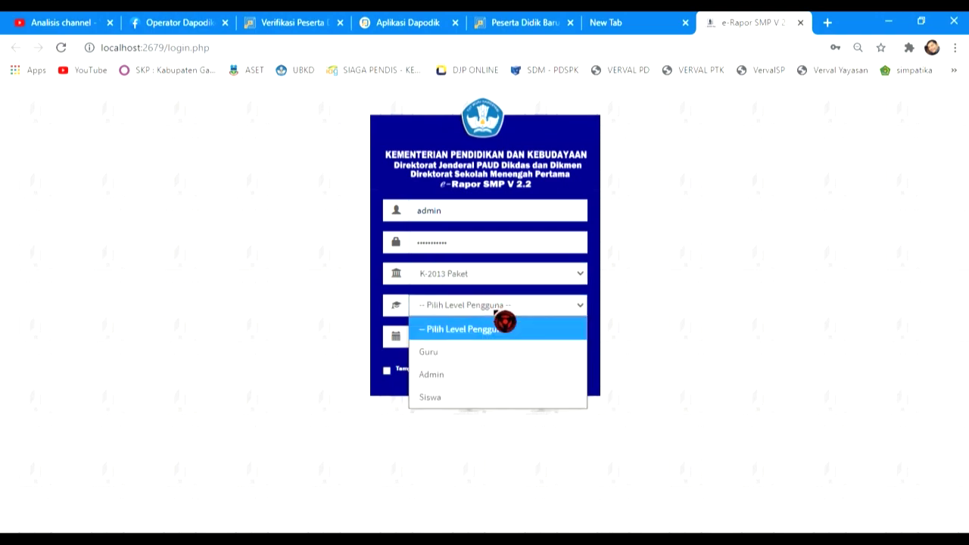
click(479, 374)
click(576, 373)
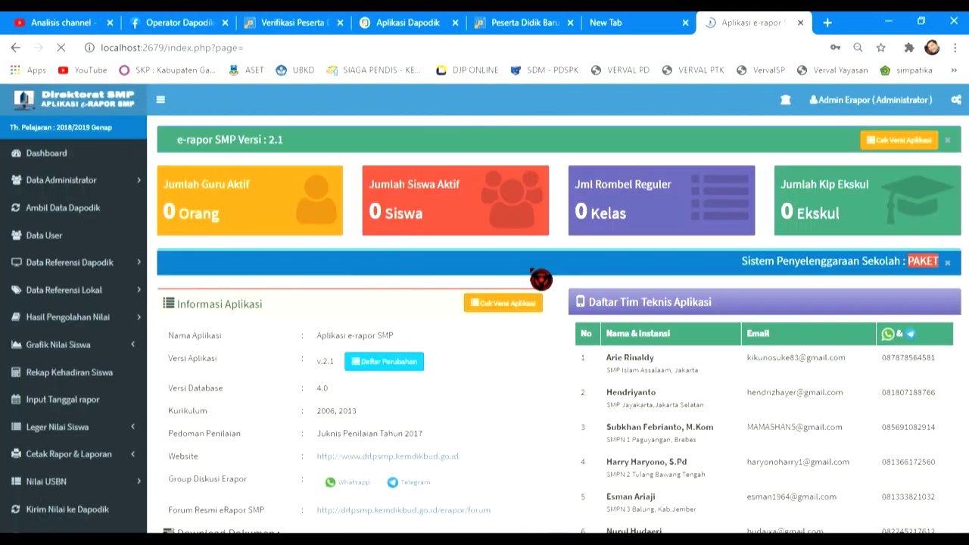
Close the application information notice and log out of e-Rapor SMP 2.1
click(648, 451)
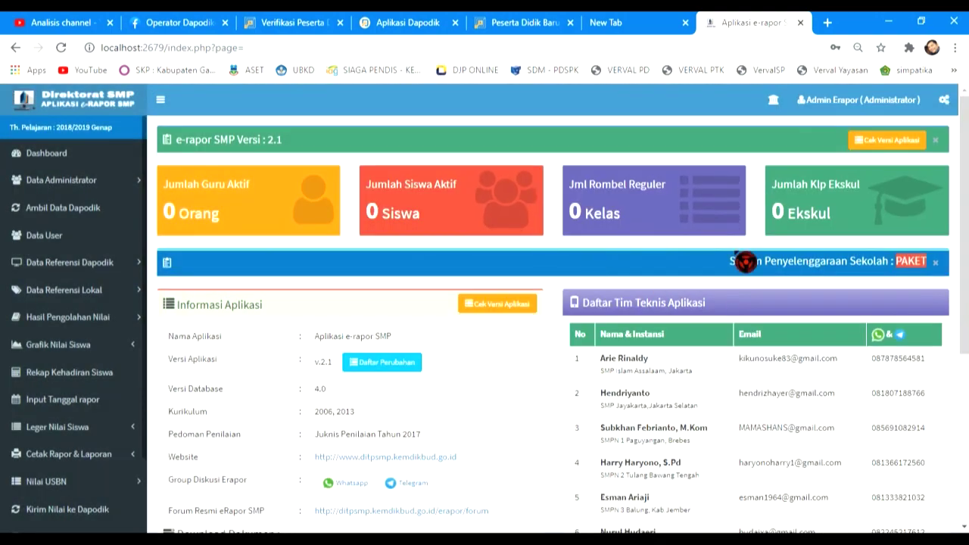
click(878, 114)
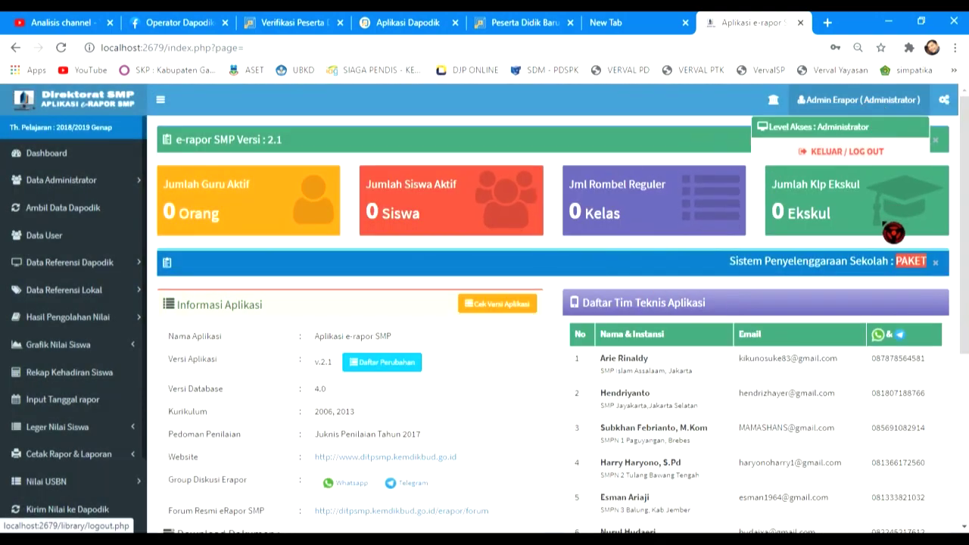
click(849, 155)
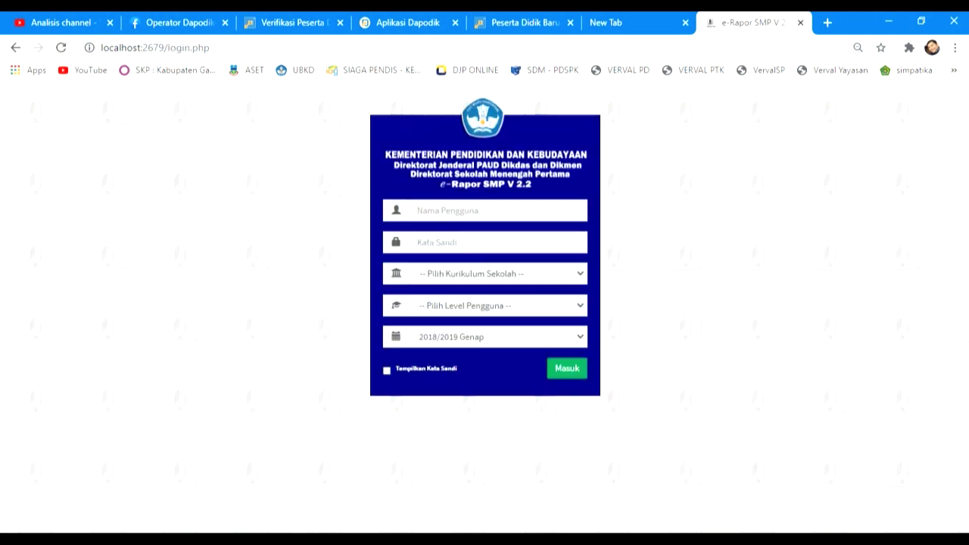
Switch to File Explorer and launch Updater e-RaporSMP V 2.1 to V 2.2
click(139, 492)
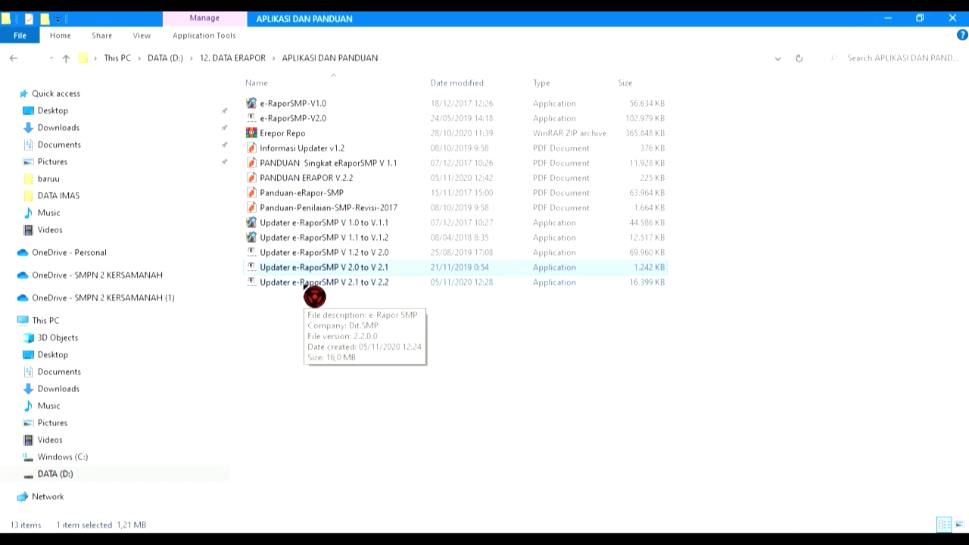
click(386, 283)
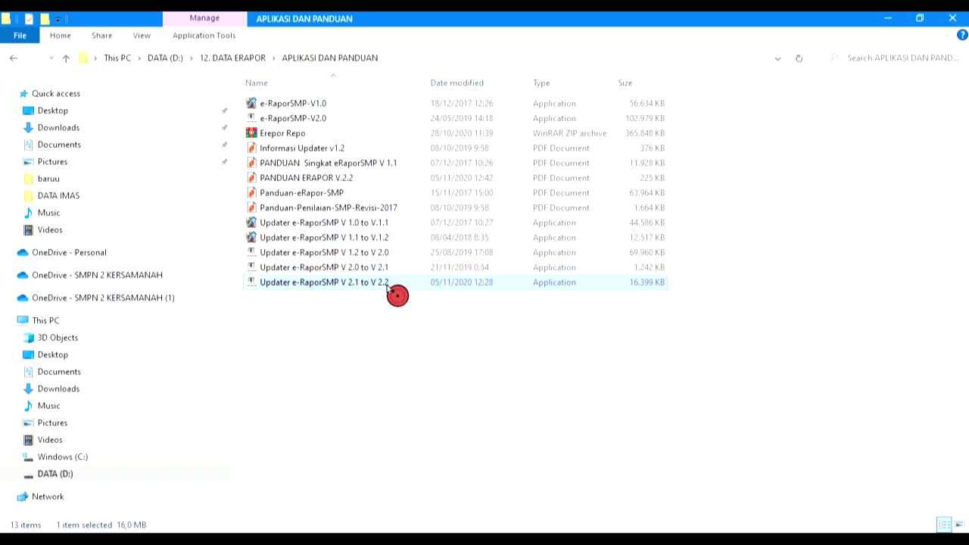
double_click(388, 285)
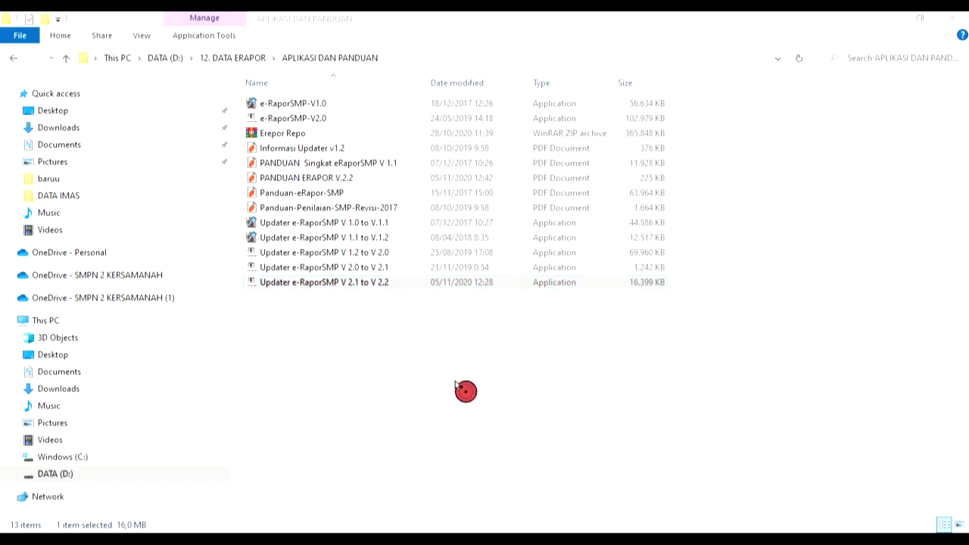
Accept the updater's licence agreement and install the e-Rapor V 2.1 to V 2.2 update
click(579, 395)
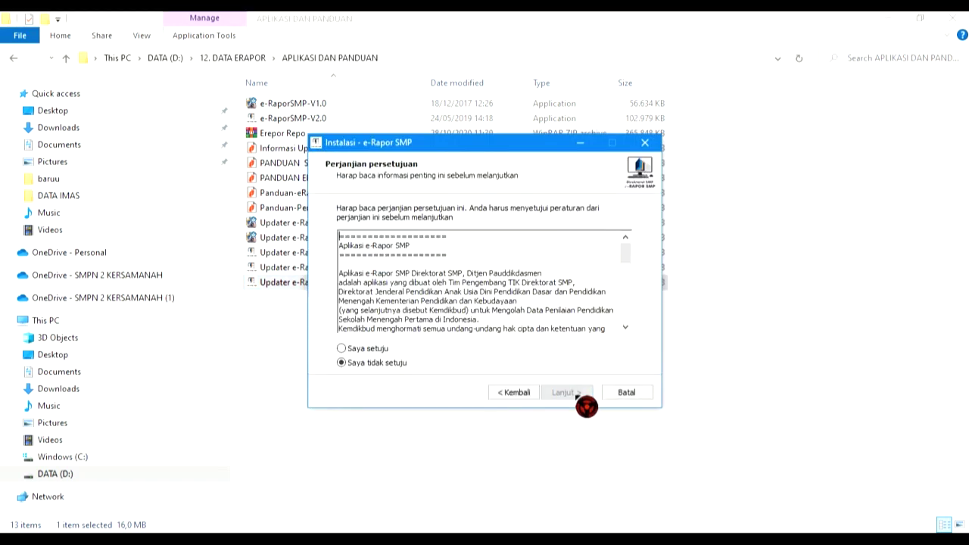
click(340, 347)
click(578, 394)
click(578, 394)
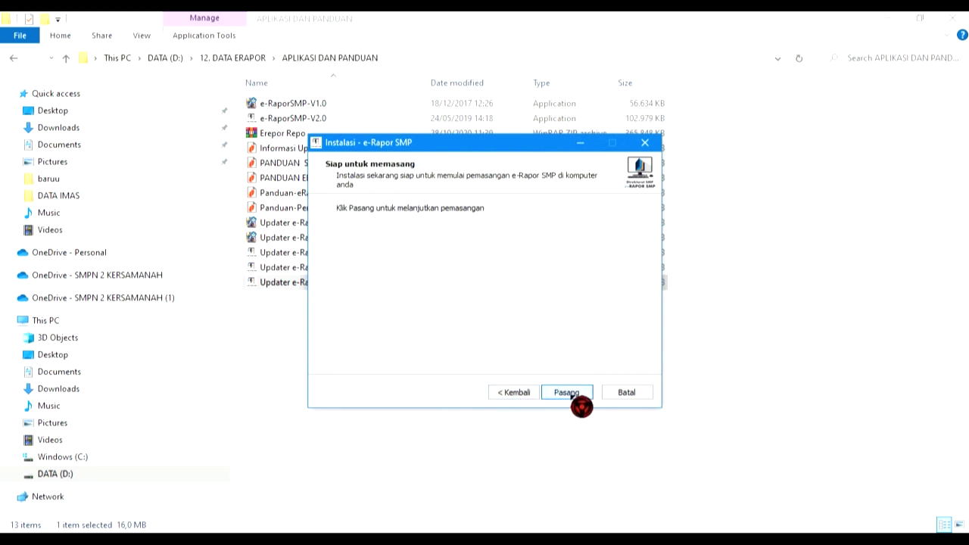
click(579, 394)
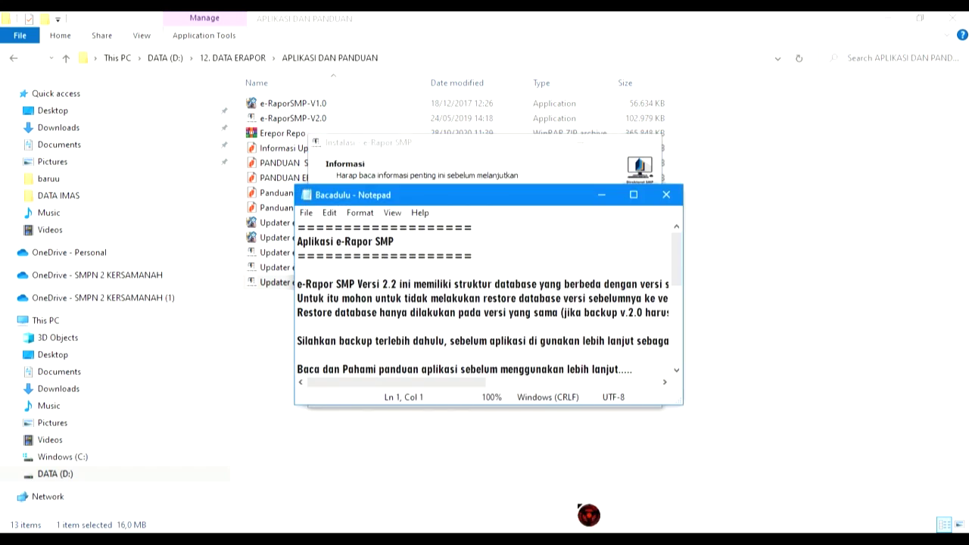
Close the Bacadulu note and finish the 2.2 update with the README option off, launching e-Rapor through Sever1
click(672, 198)
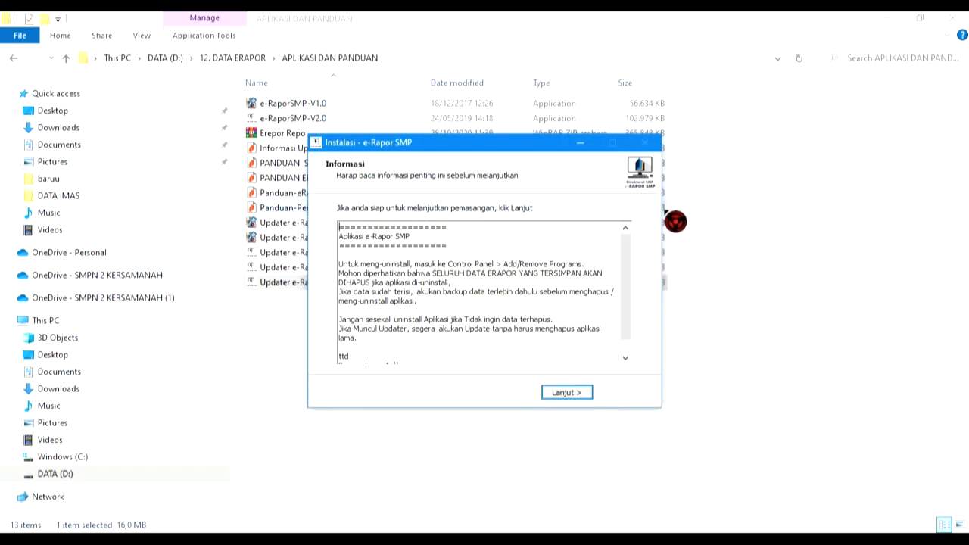
click(584, 394)
click(480, 265)
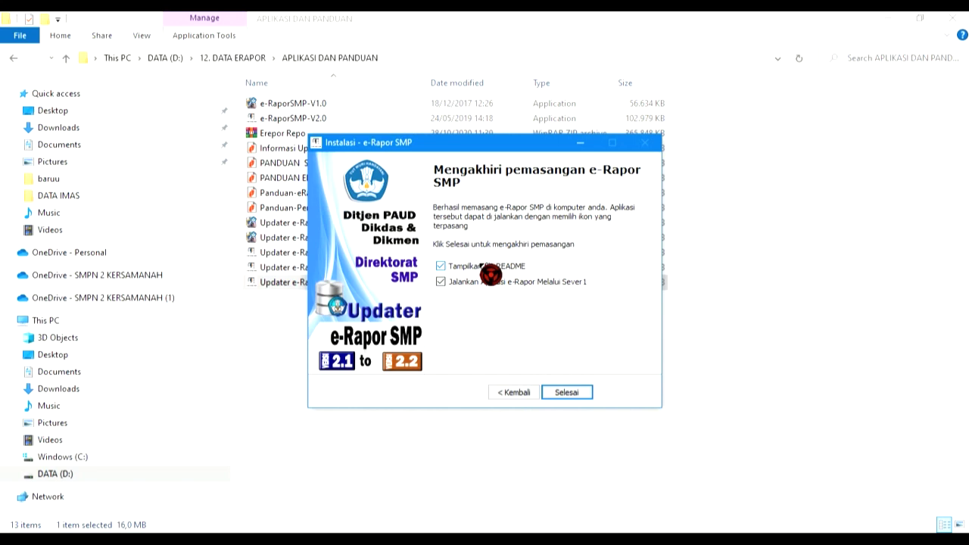
click(558, 393)
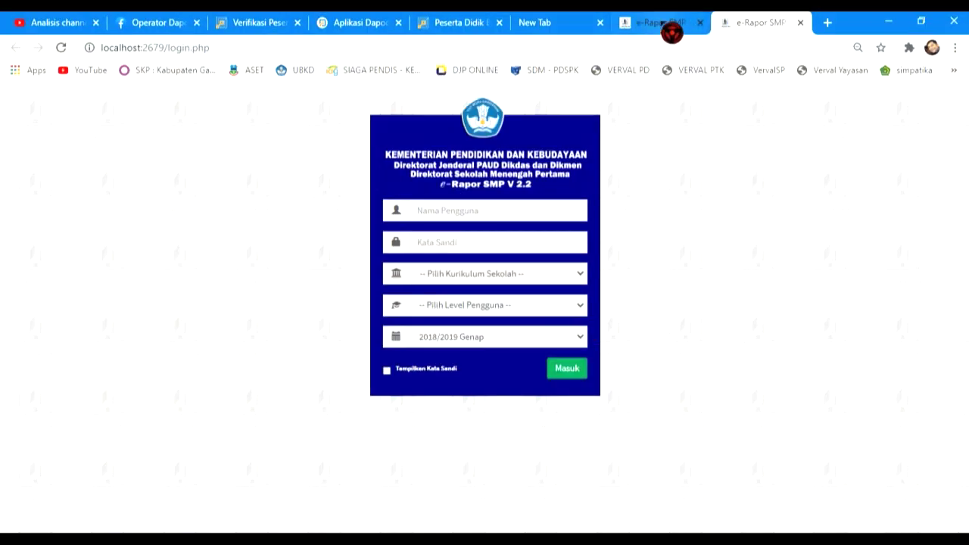
Close the duplicate e-Rapor browser tab and enter the username admin with the account password
click(678, 30)
click(700, 23)
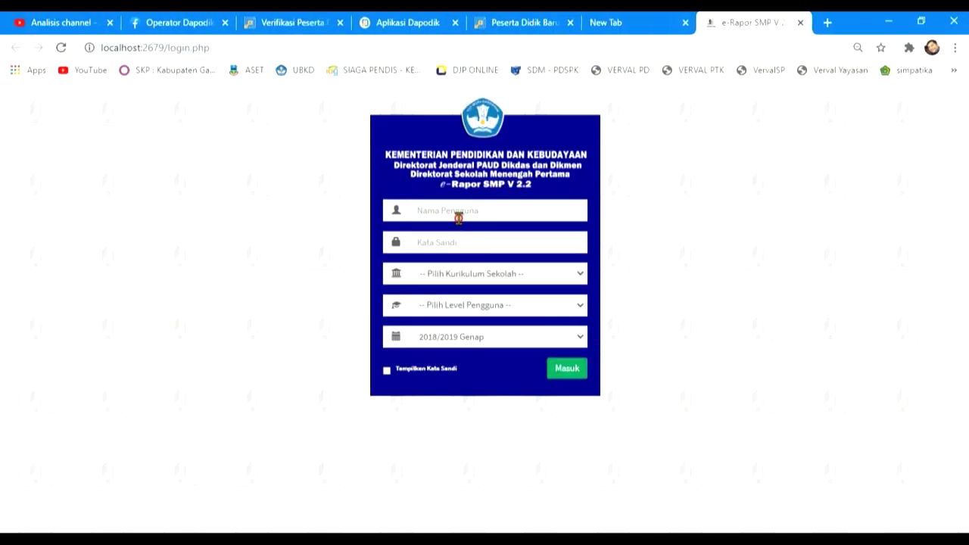
click(458, 212)
click(493, 271)
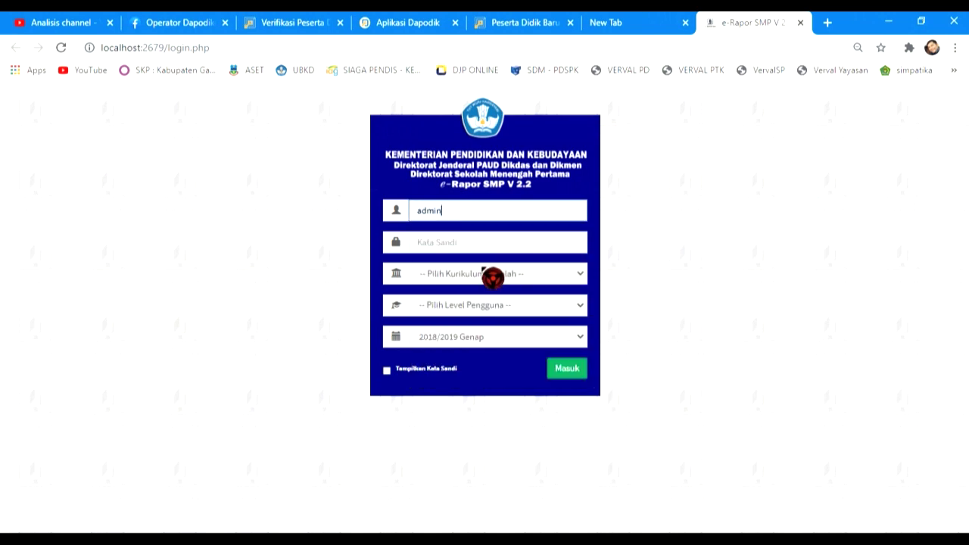
click(476, 244)
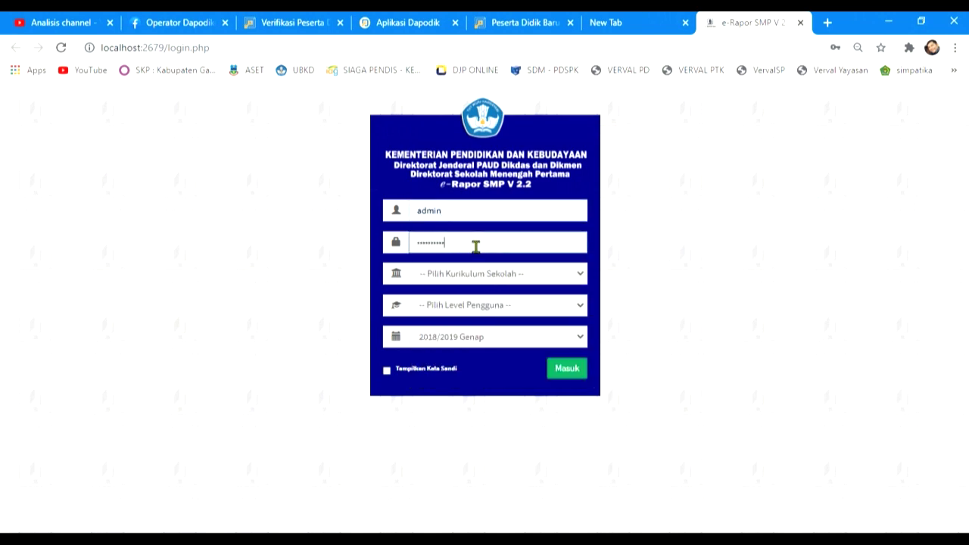
Choose the K-2013 Paket curriculum and the Admin user level, and log in to e-Rapor SMP 2.2
click(523, 274)
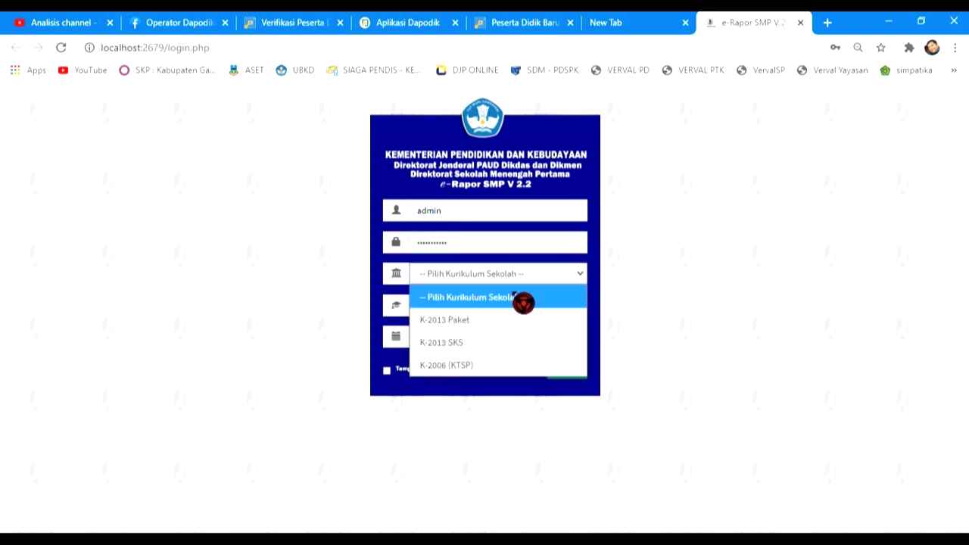
click(502, 321)
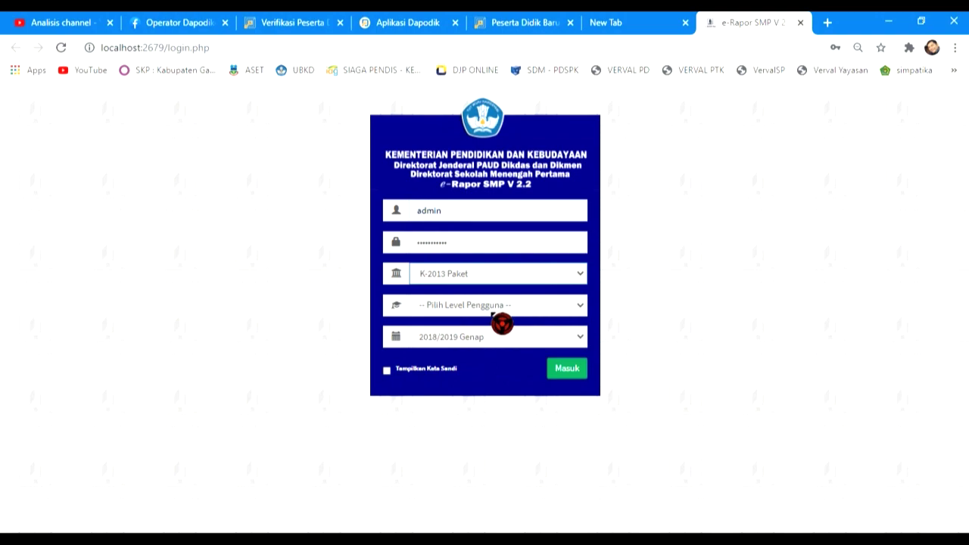
click(493, 310)
click(459, 375)
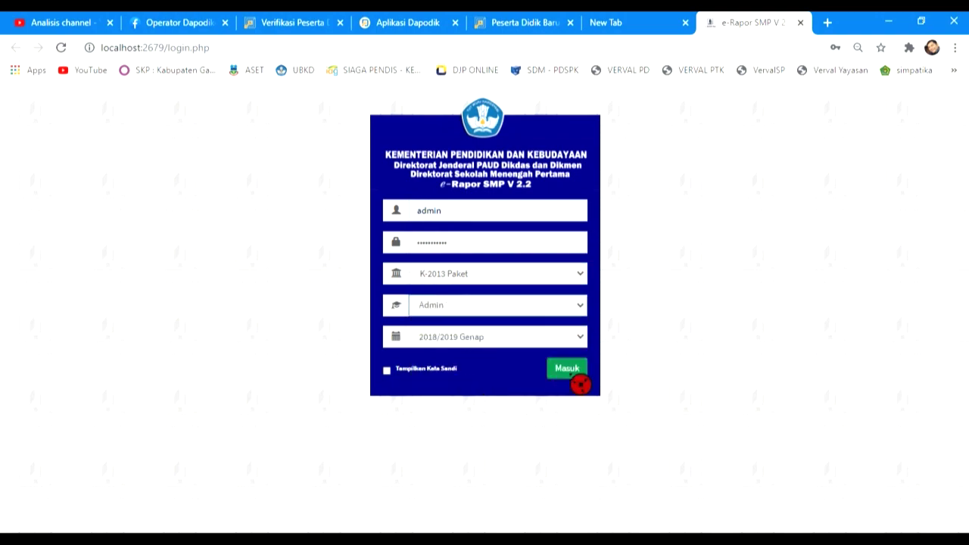
click(577, 375)
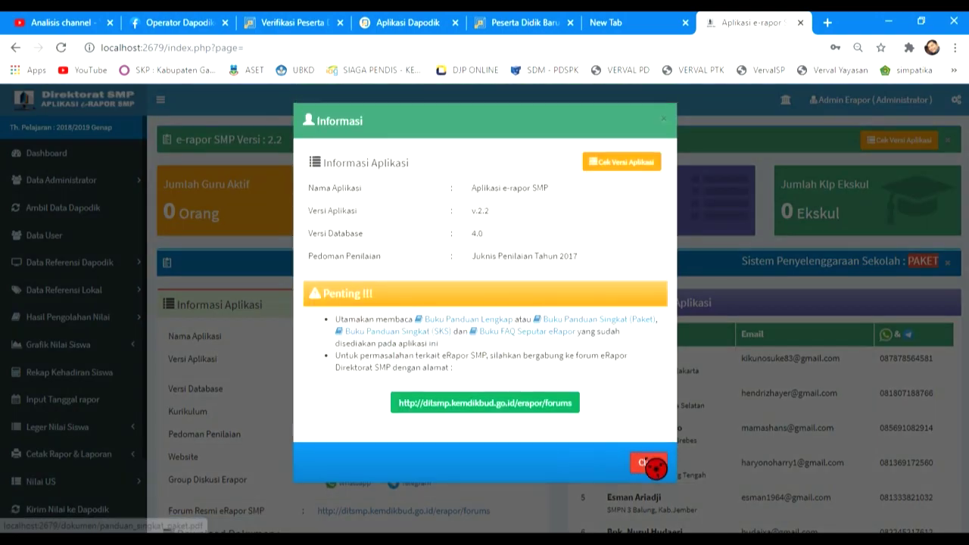
Close the application information notice, check the e-Rapor version on the dashboard, and close the empty New Tab
click(649, 464)
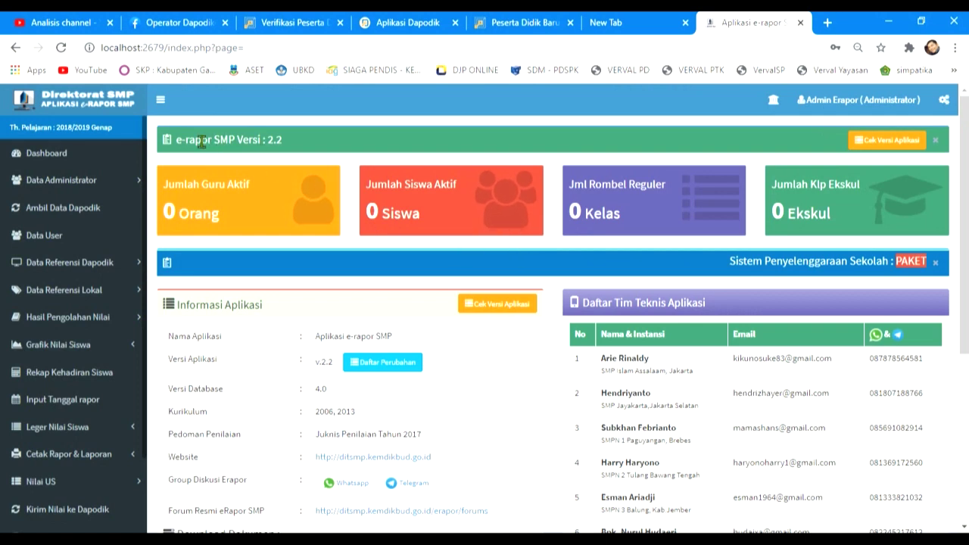
drag(184, 139, 301, 140)
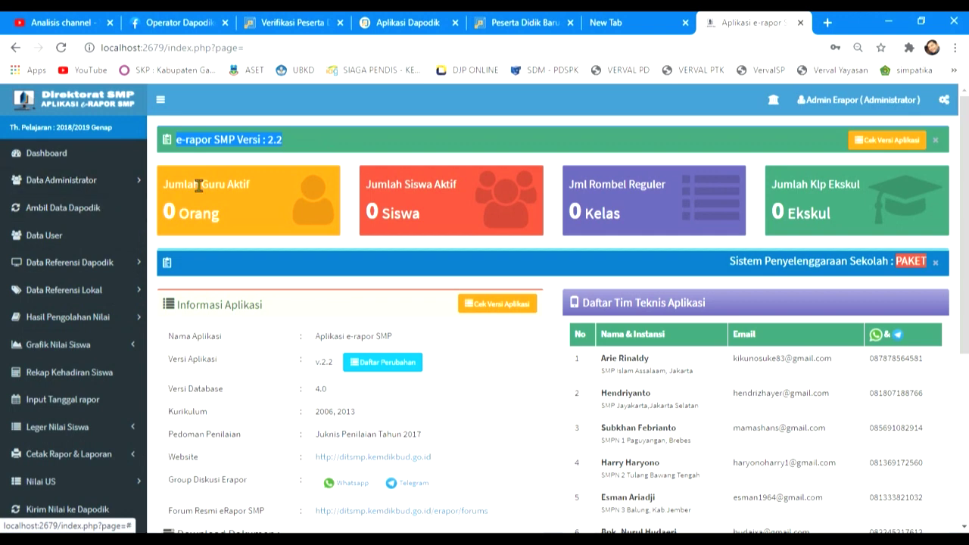
click(313, 144)
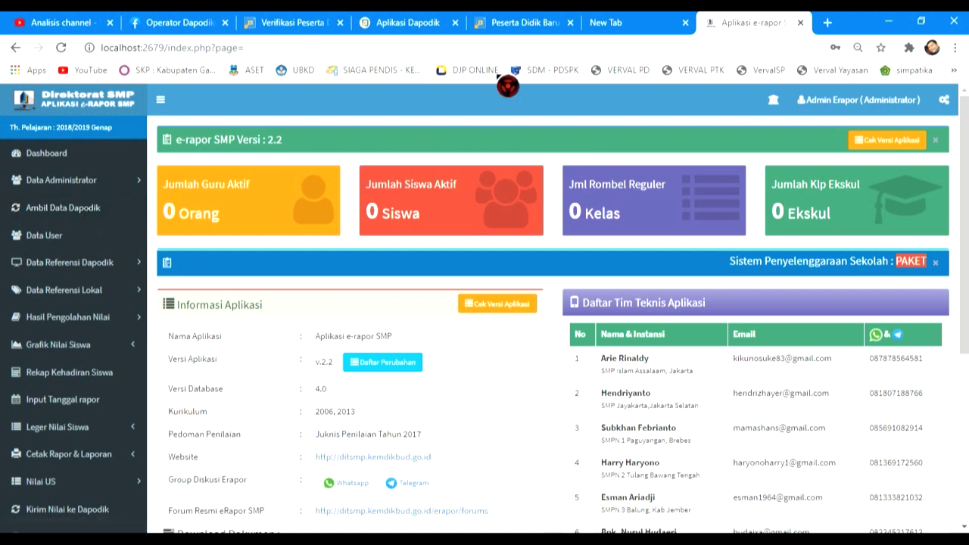
click(685, 23)
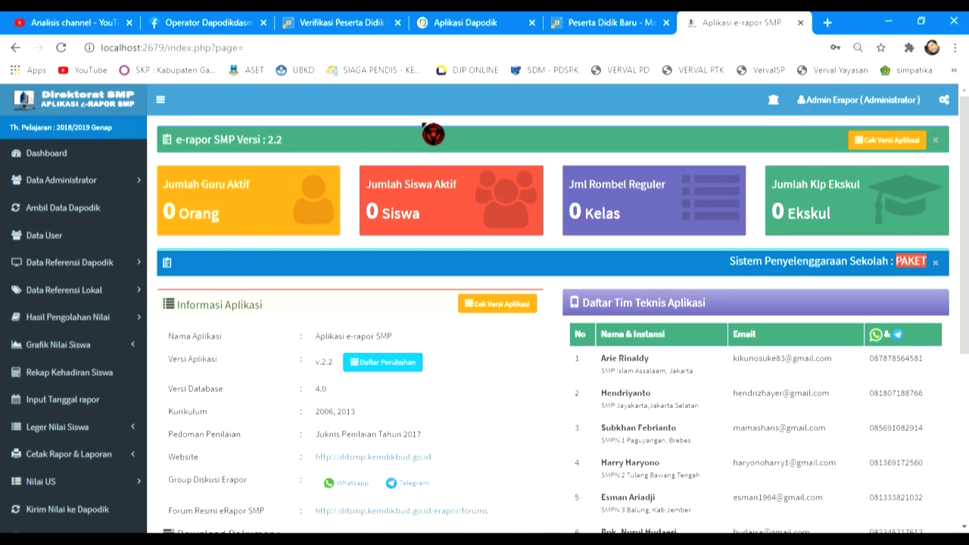
Synchronise all reference data from Dapodik on the Ambil Data Dapodik page and reload the page
click(115, 218)
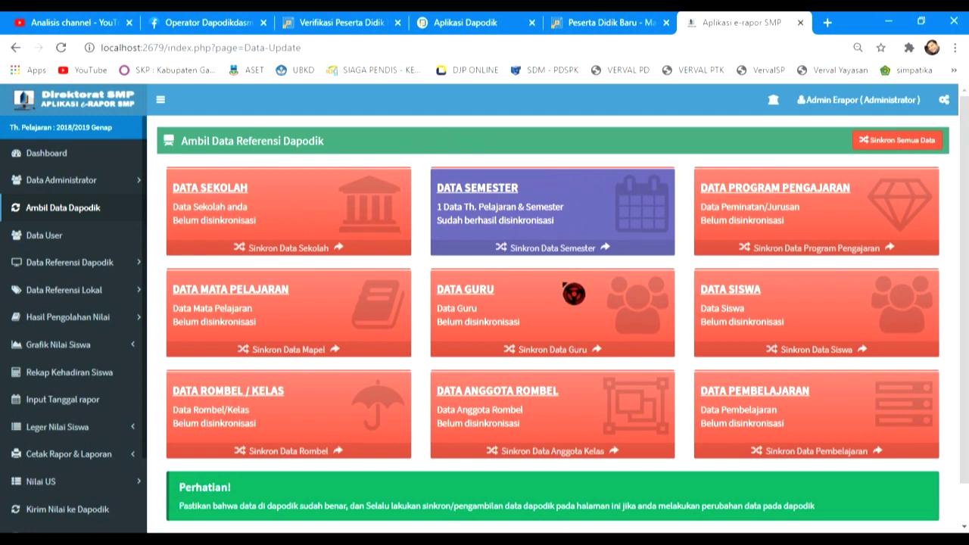
click(894, 146)
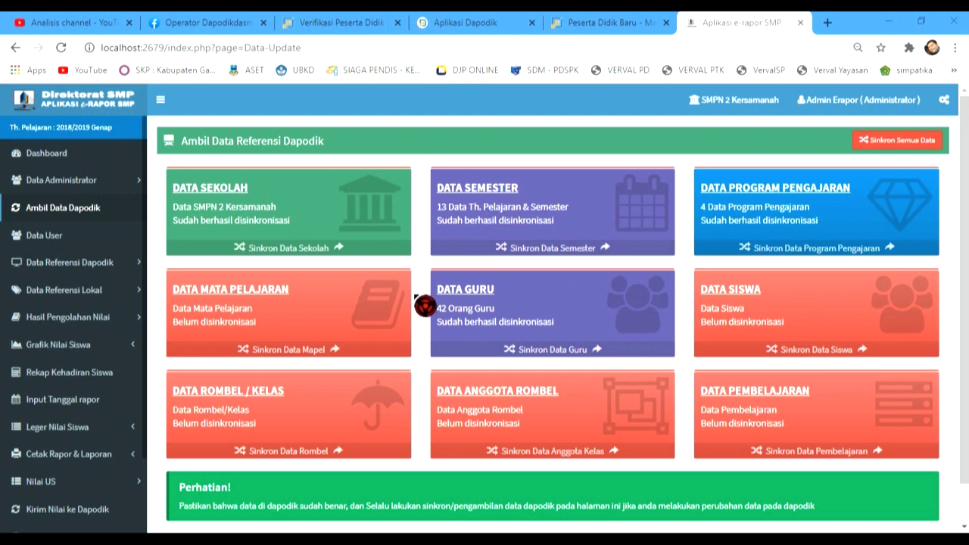
click(60, 48)
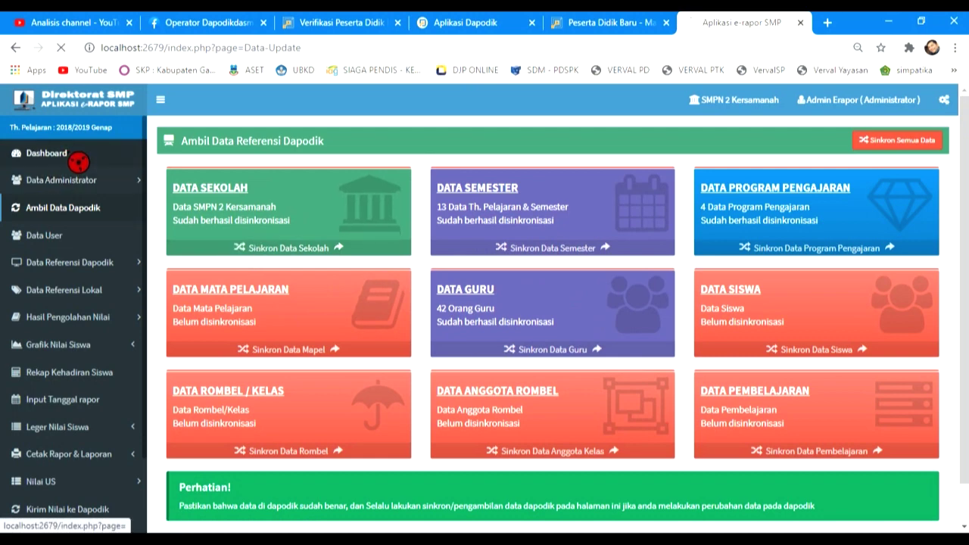
Return to the refreshed e-Rapor dashboard, dismissing its information notice, and log out
click(78, 160)
click(647, 463)
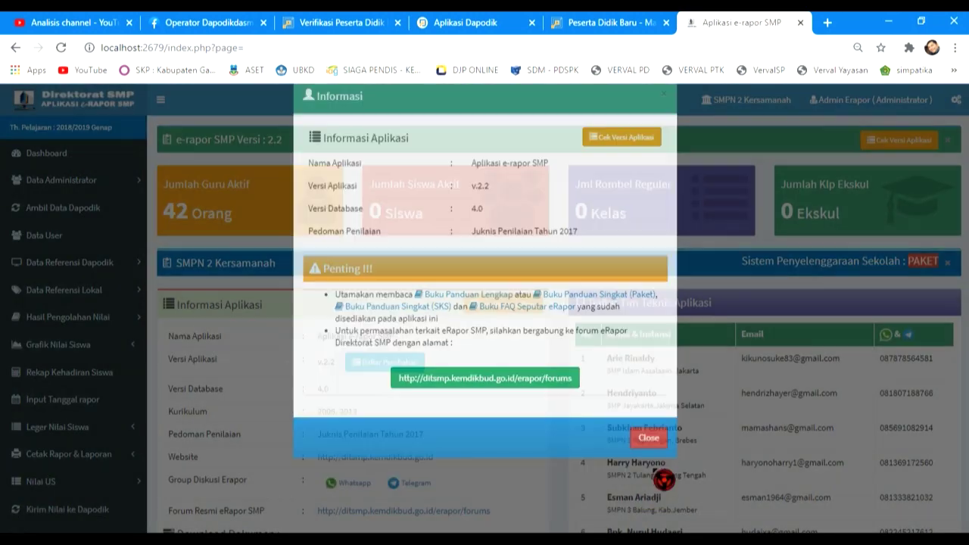
click(62, 48)
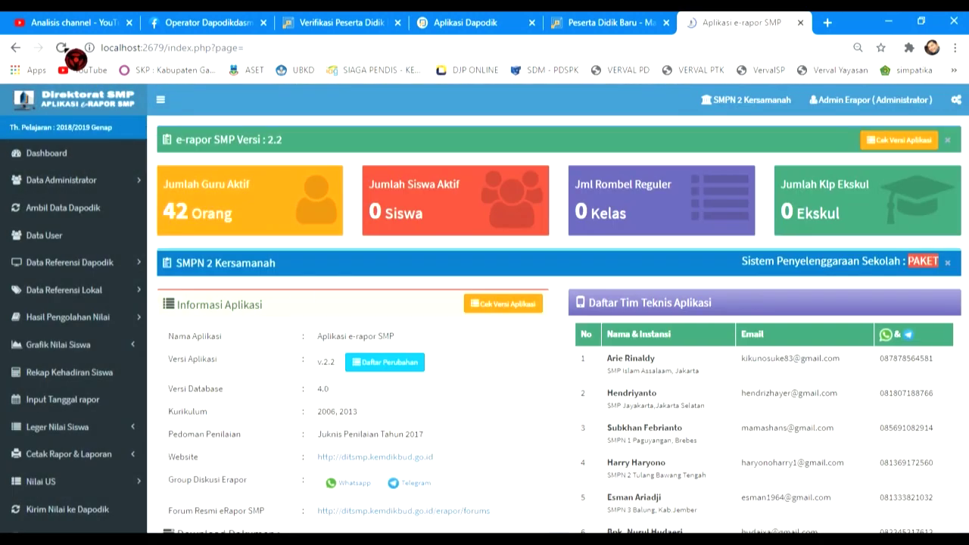
click(648, 463)
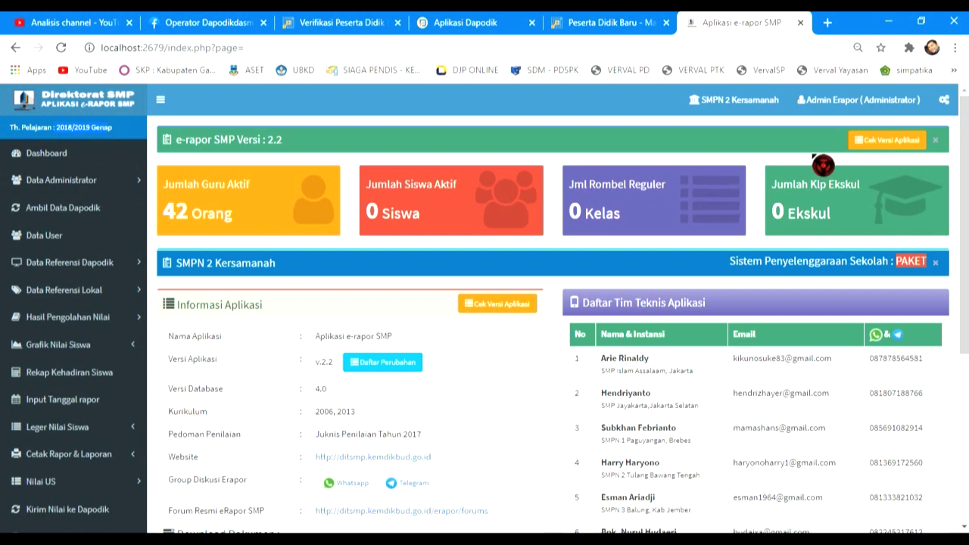
click(870, 102)
click(875, 161)
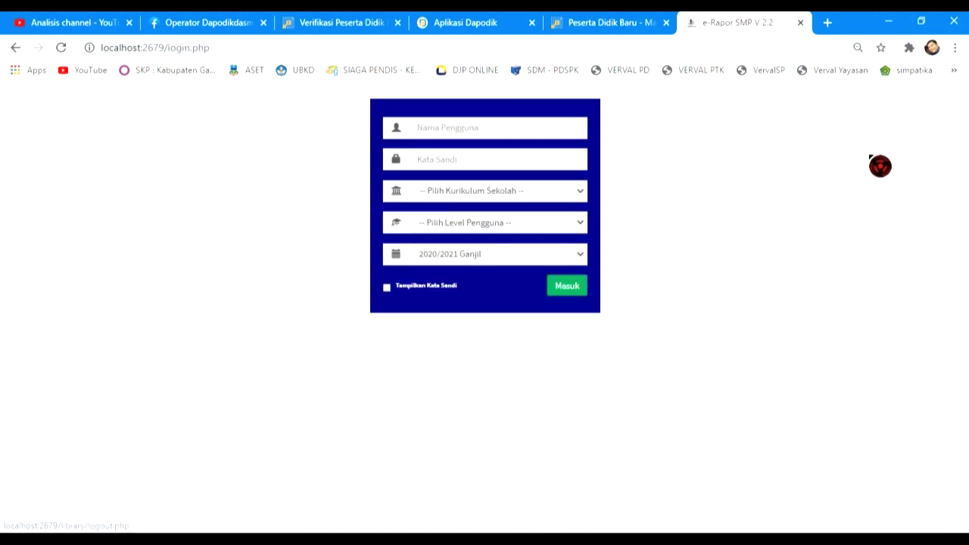
Enter the username admin and re-enter the account password on the e-Rapor 2.2 login form
click(519, 215)
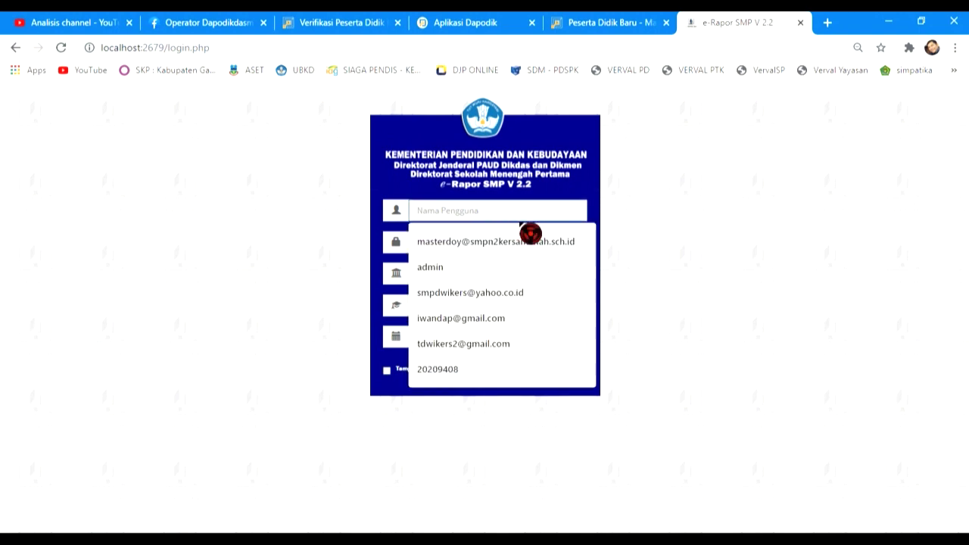
click(521, 268)
click(507, 245)
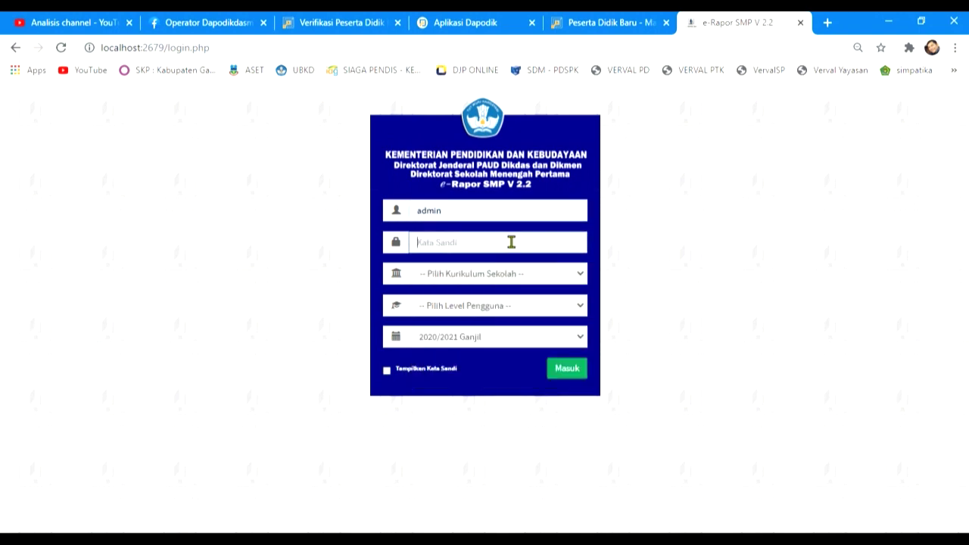
text(a)
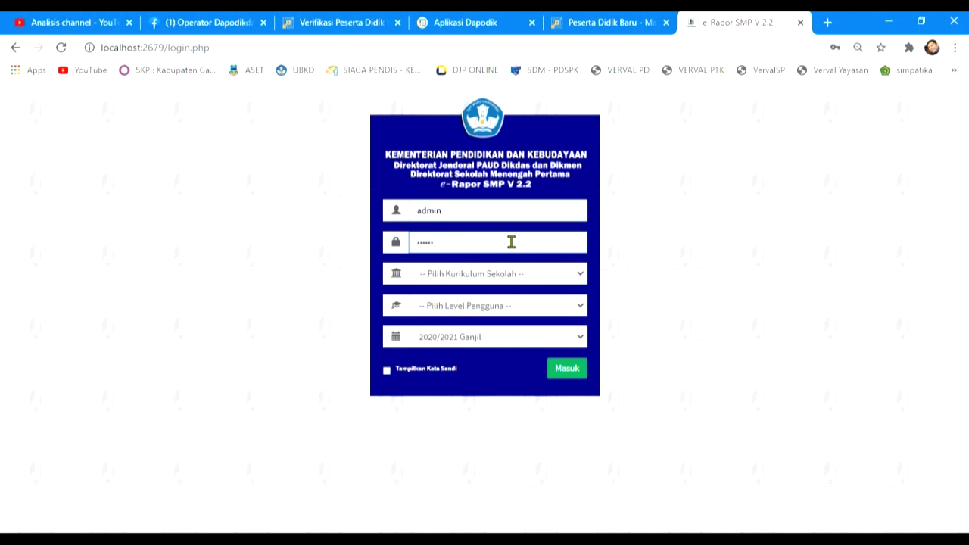
key(BackSpace)
key(BackSpace)
key(BackSpace)
key(BackSpace)
key(BackSpace)
key(BackSpace)
Log in with the K-2013 Paket curriculum, the Admin level and the 2020/2021 Ganjil semester
click(530, 271)
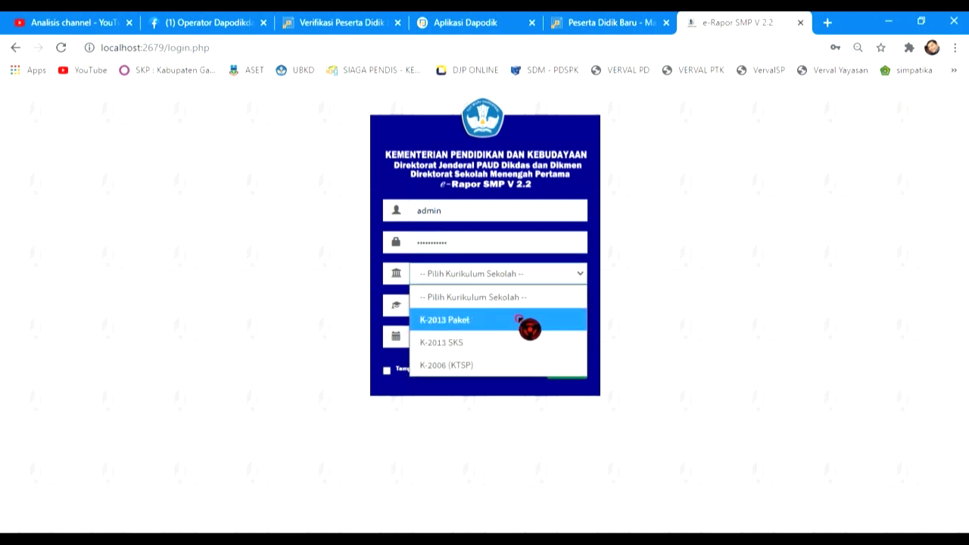
click(525, 320)
click(515, 310)
click(506, 371)
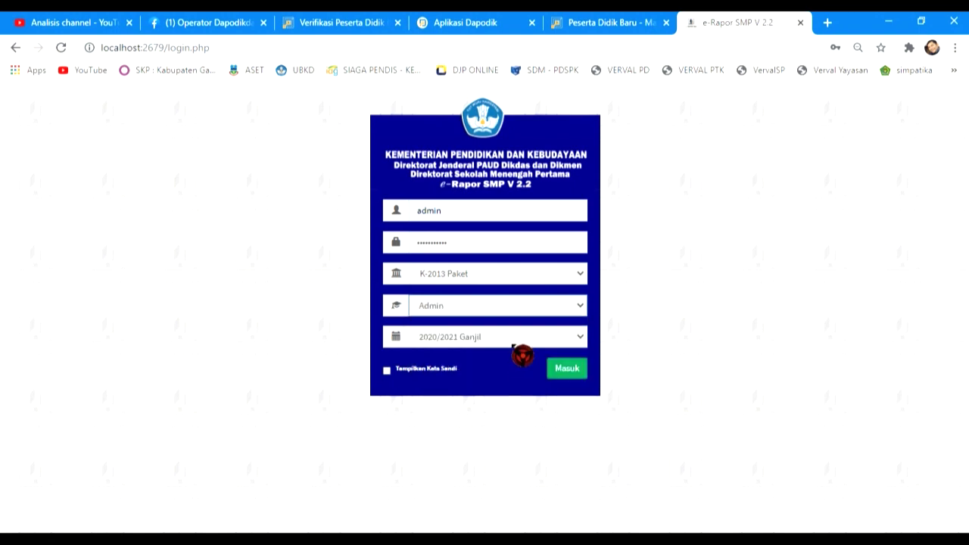
click(513, 342)
click(514, 342)
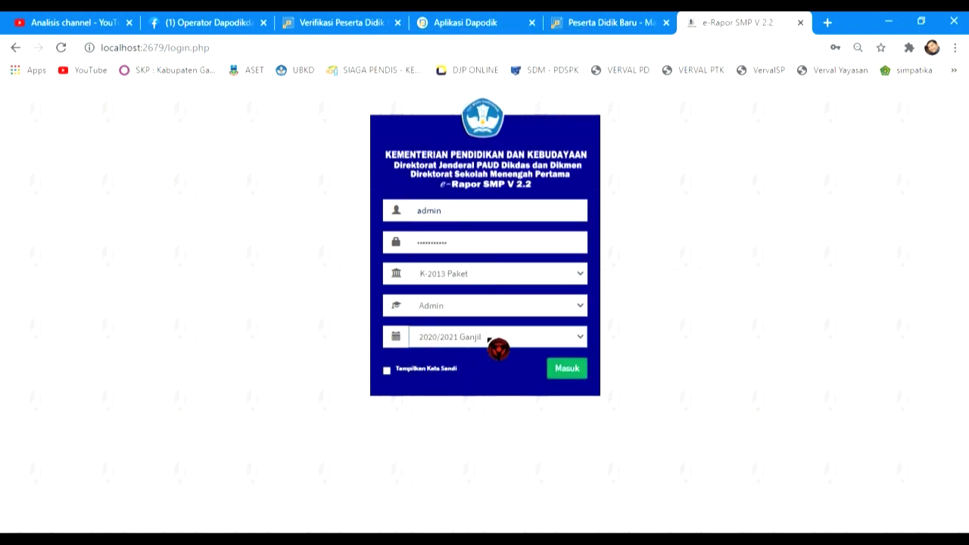
click(578, 374)
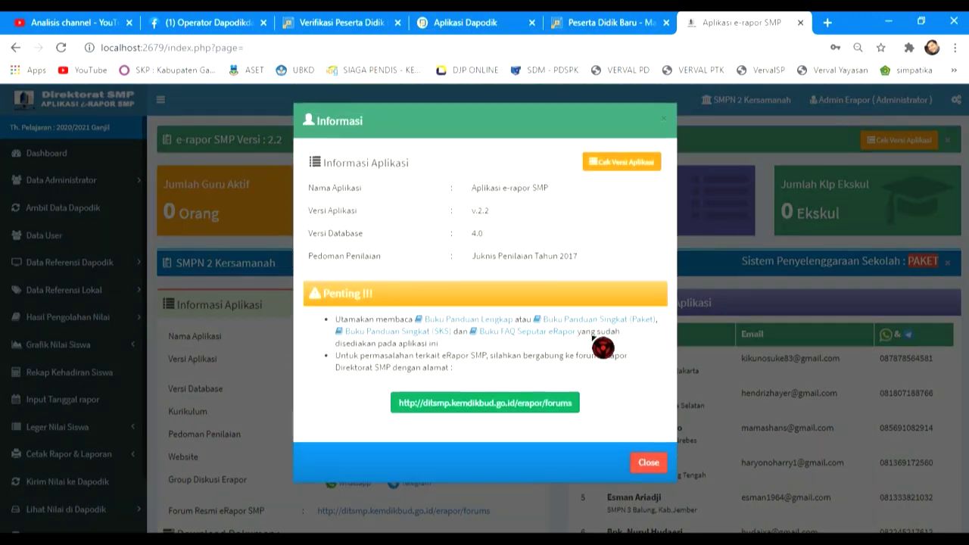
Close the application information notice and check the school year shown for the session
click(650, 461)
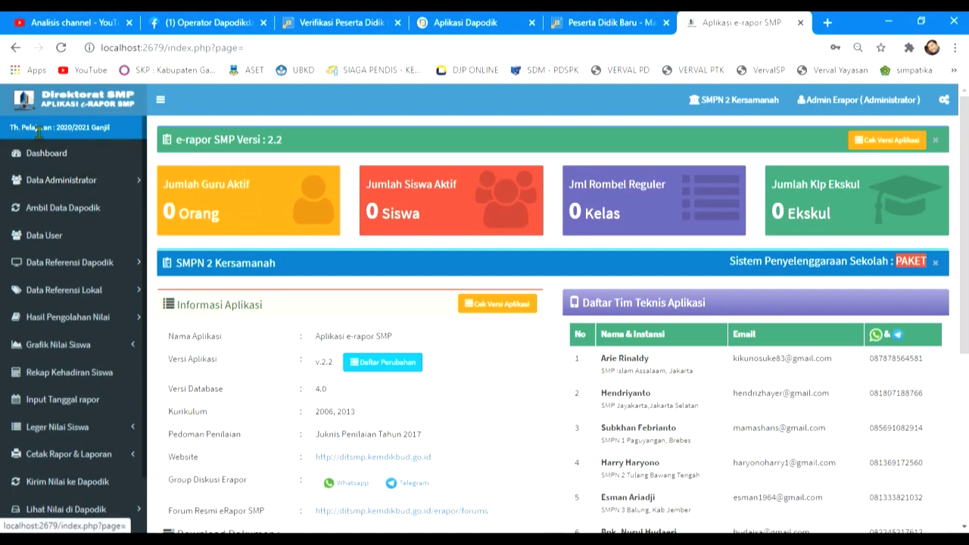
drag(108, 126, 147, 126)
click(82, 128)
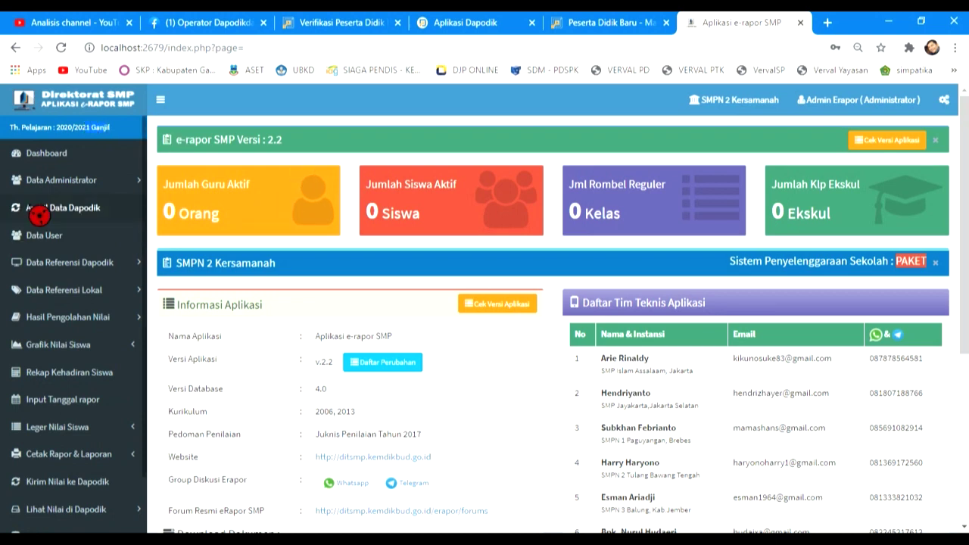
Synchronise all Dapodik data for the semester, also starting the Rombel, Anggota Kelas and Pembelajaran syncs individually
click(63, 207)
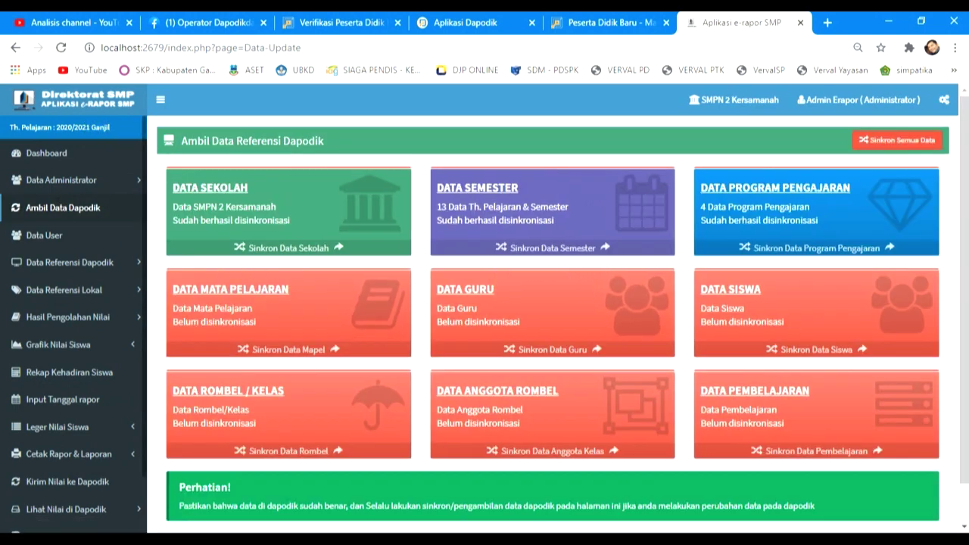
click(904, 151)
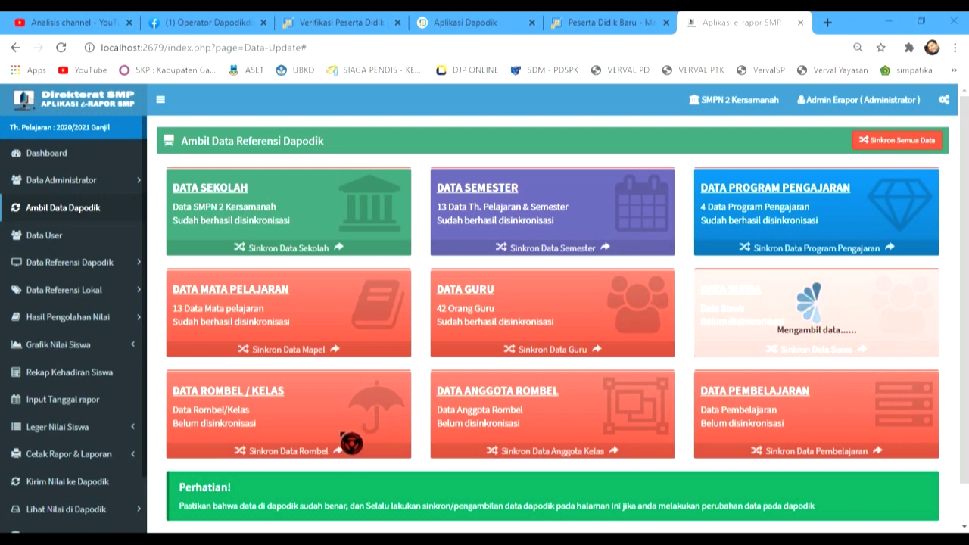
click(335, 457)
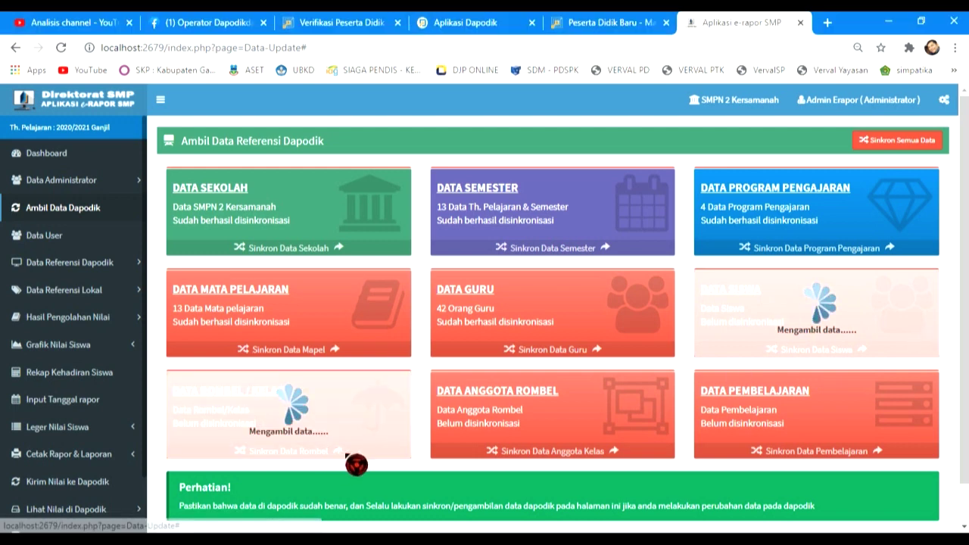
click(579, 460)
click(815, 460)
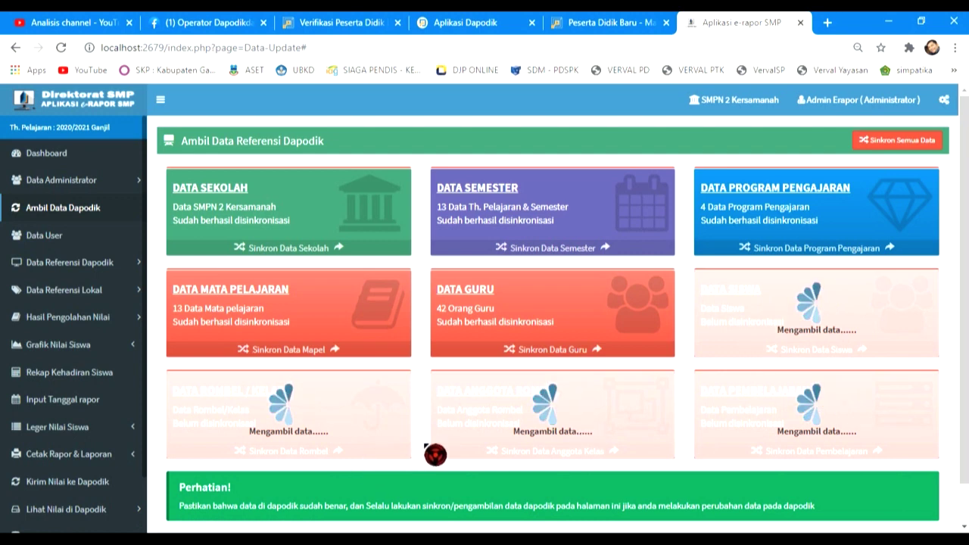
scroll(530, 413, down, 1)
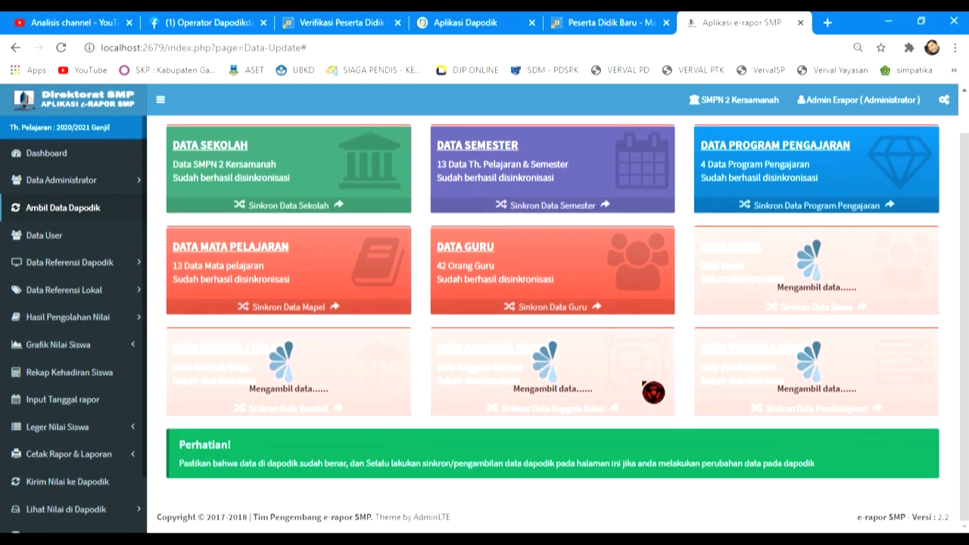
scroll(684, 372, up, 1)
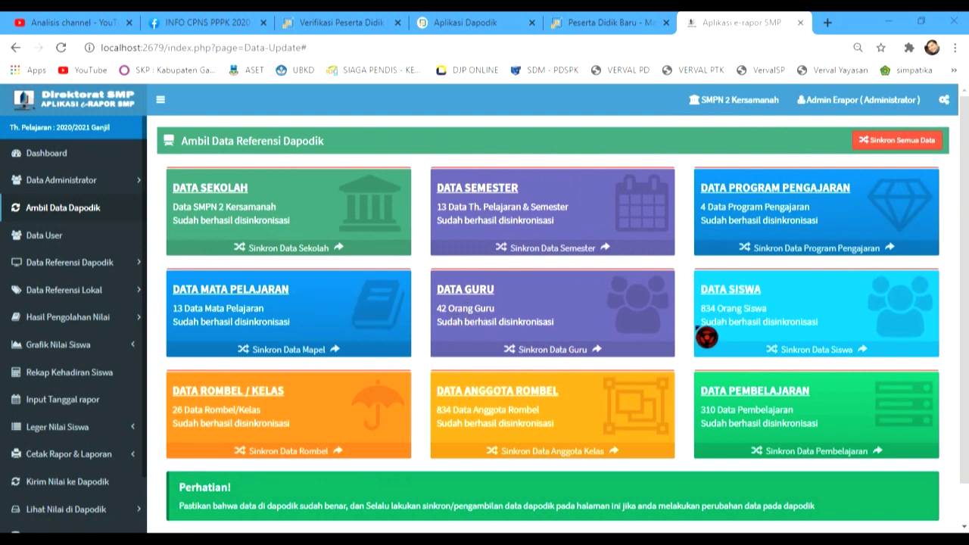
Switch to Aplikasi Dapodik and open its Beranda page to compare the school totals with the synchronised data
click(467, 33)
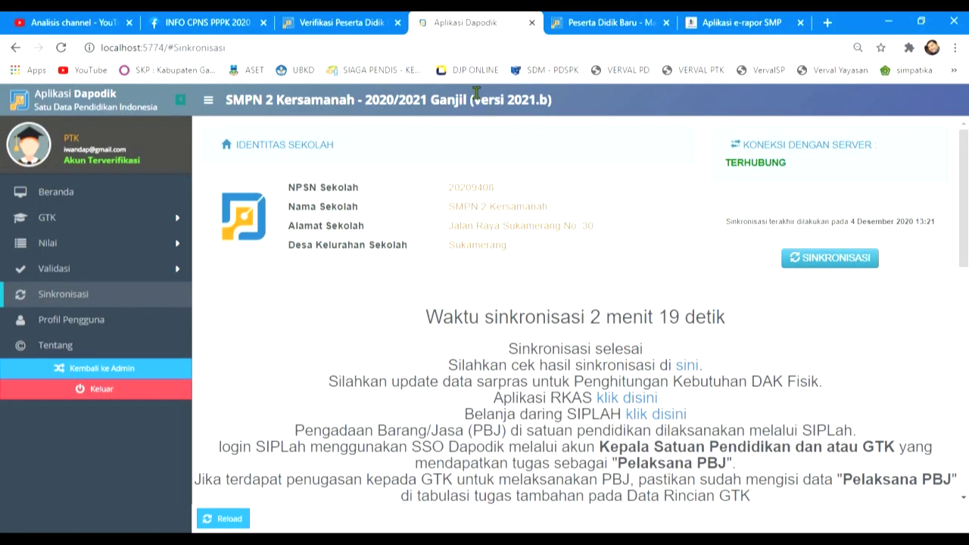
click(110, 201)
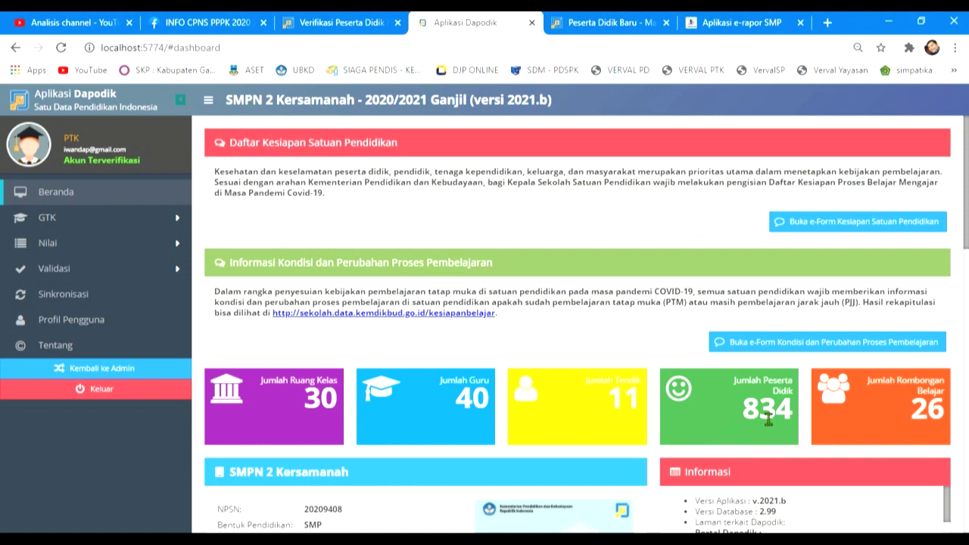
Compare the teacher, student and class totals in Dapodik with the synchronised data in Aplikasi e-Rapor SMP
drag(752, 411, 817, 416)
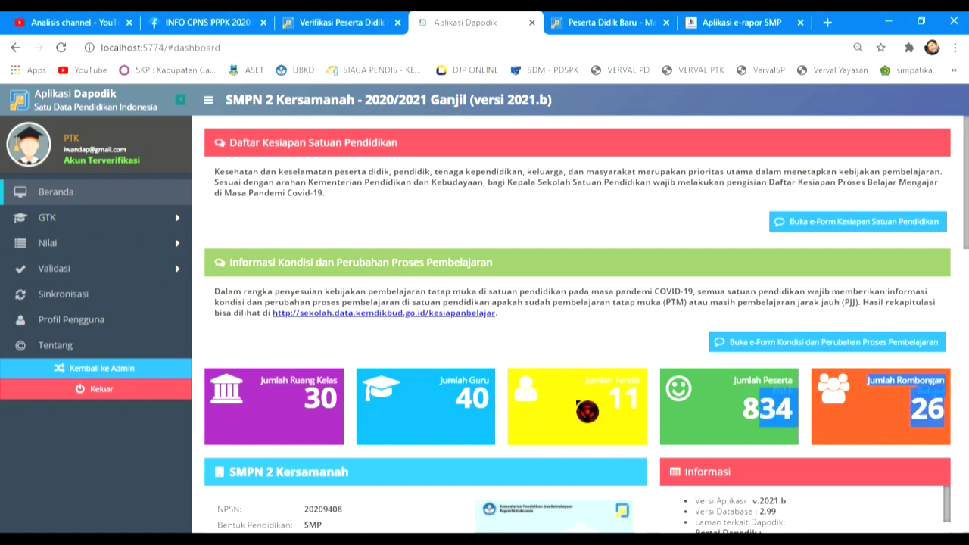
click(464, 399)
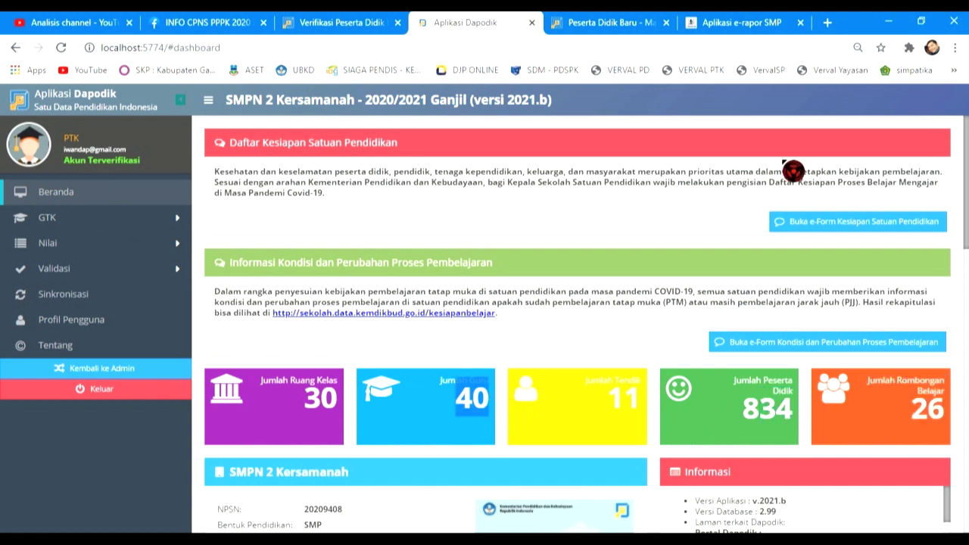
click(706, 22)
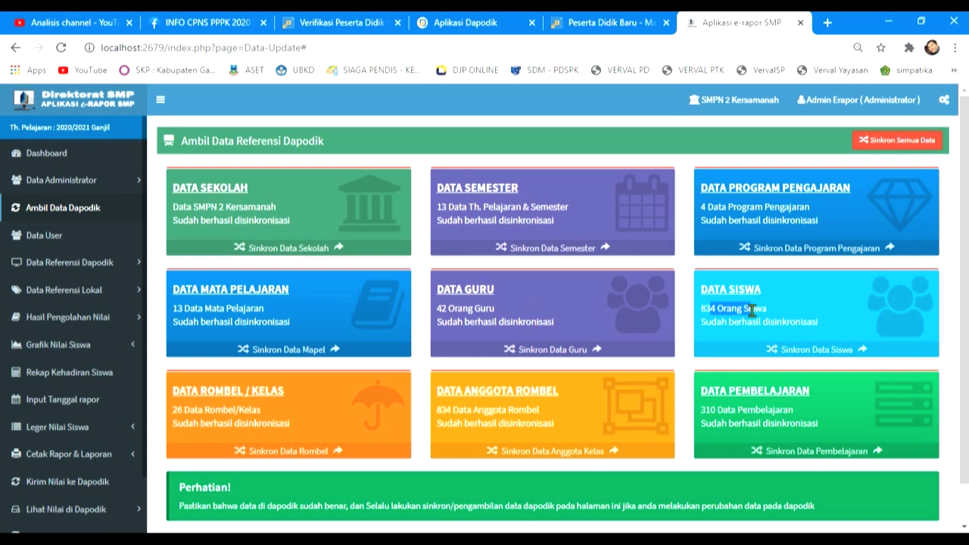
click(473, 414)
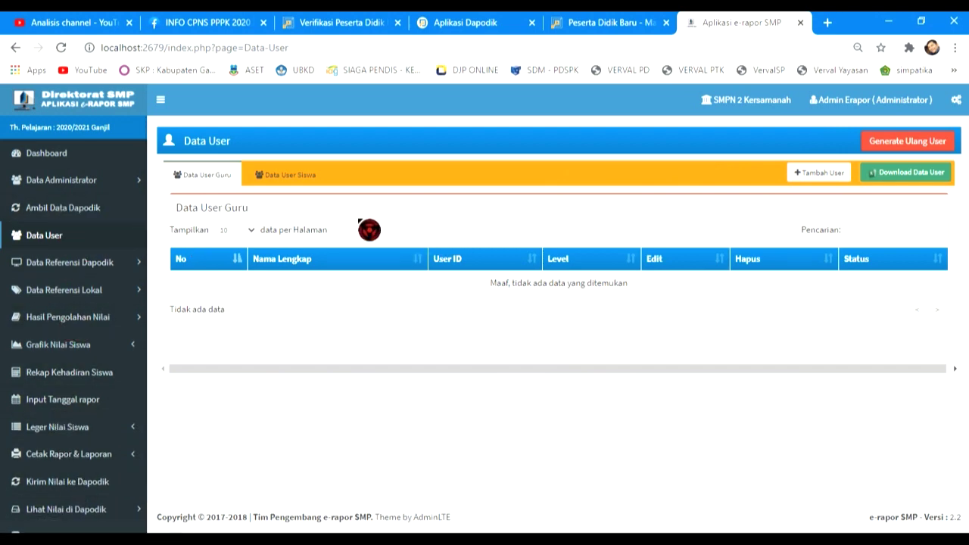
Regenerate the teacher and student user accounts and review the User IDs in the teacher user list
click(930, 148)
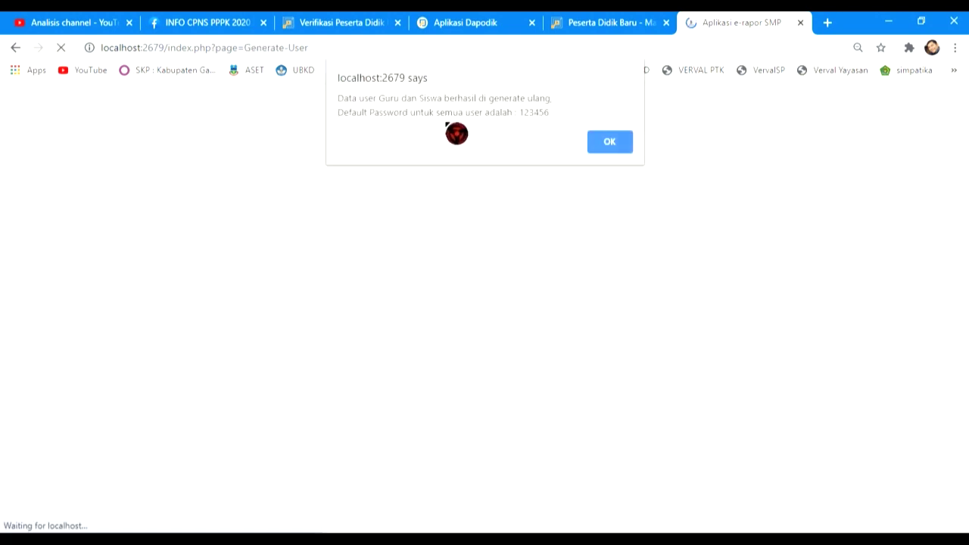
click(622, 146)
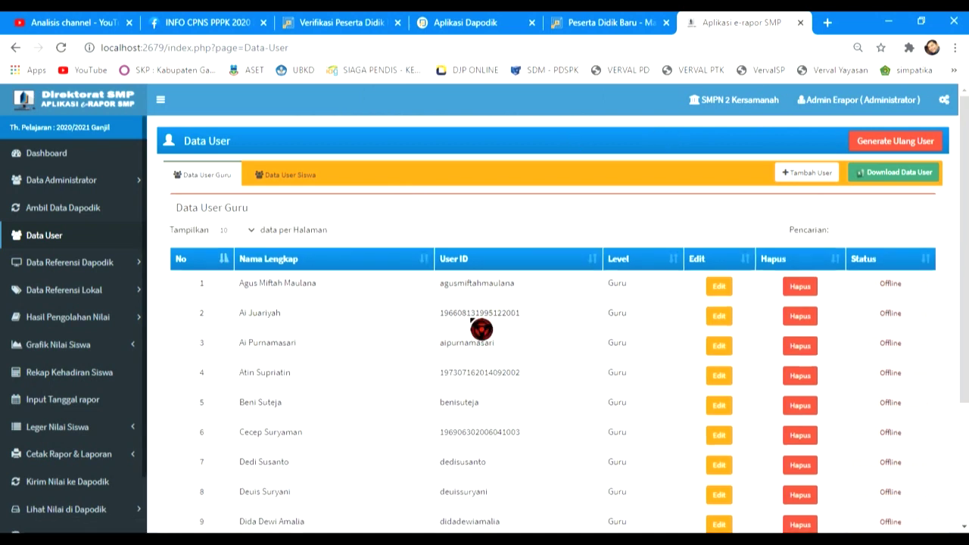
scroll(467, 315, down, 2)
scroll(478, 283, up, 2)
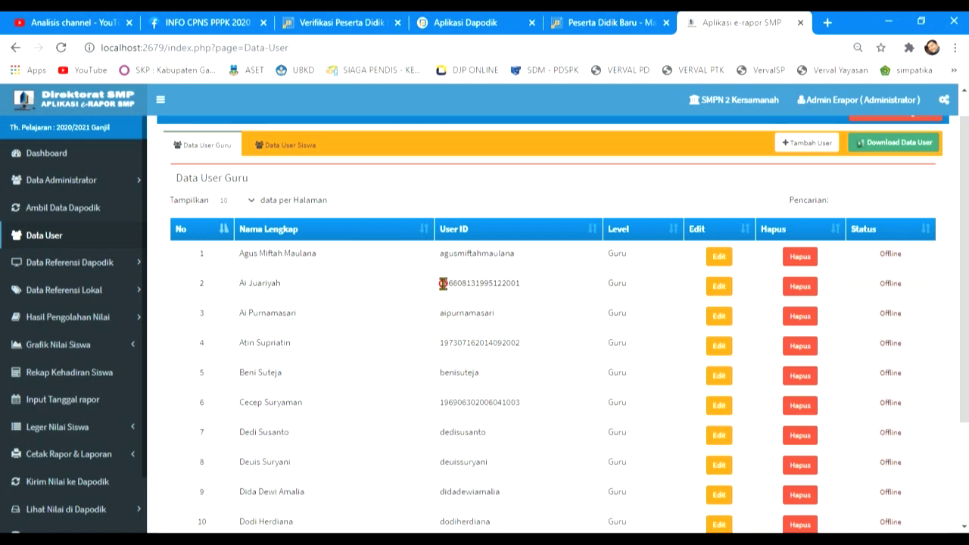
drag(443, 284, 549, 301)
click(551, 290)
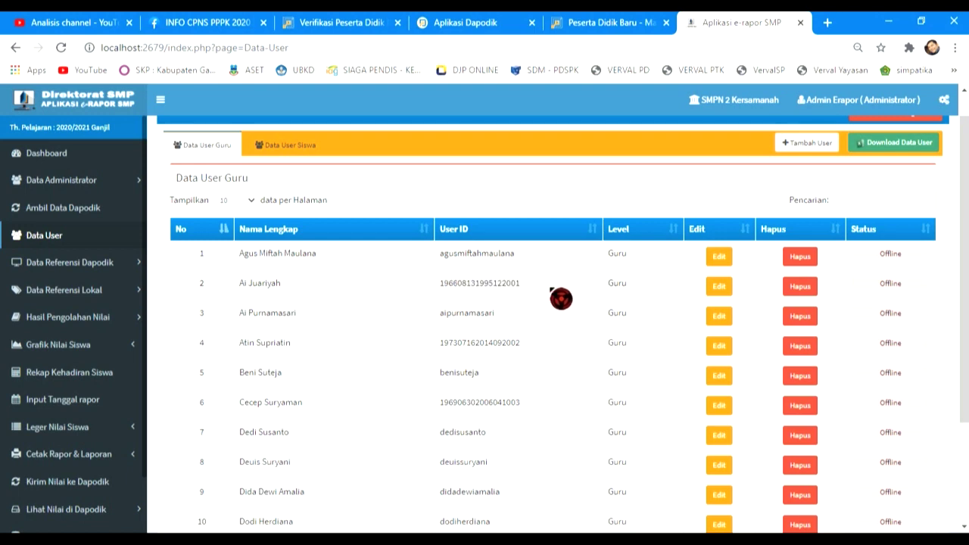
click(117, 301)
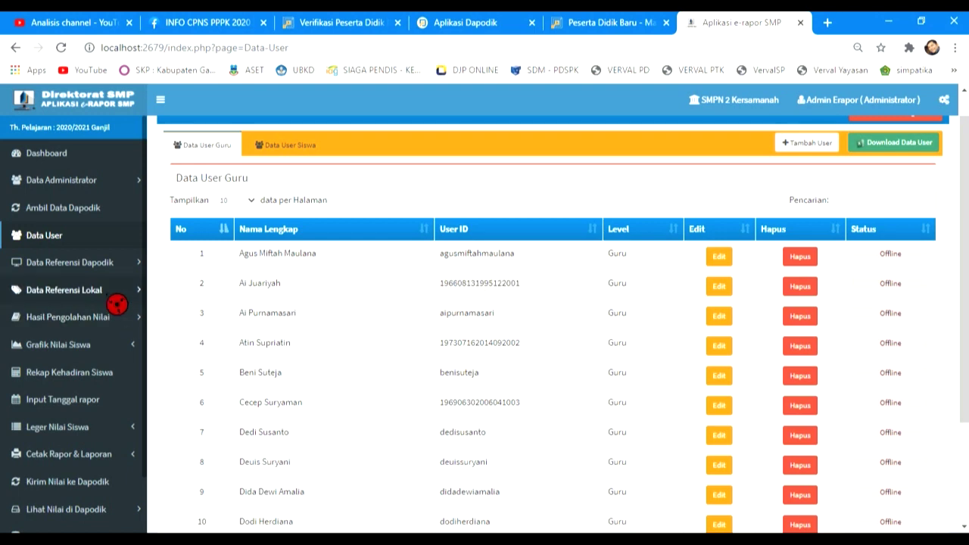
scroll(727, 268, up, 1)
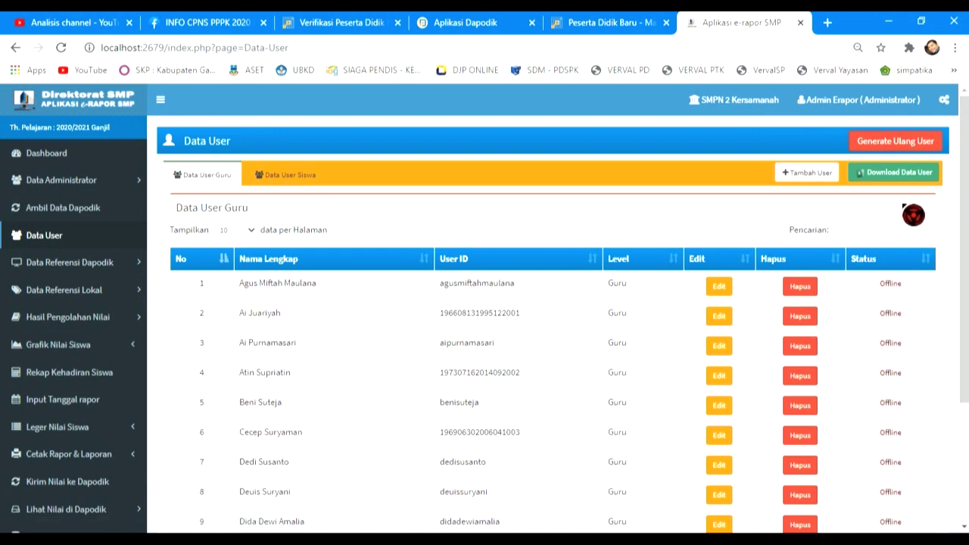
Download the user data as an Excel file and show the downloaded User_Erapor file in its folder
click(914, 176)
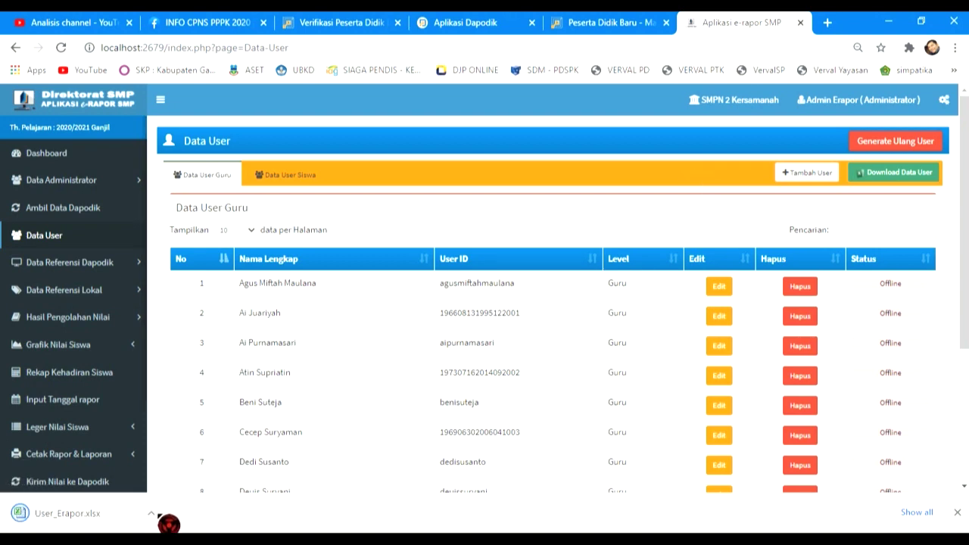
click(154, 515)
click(208, 461)
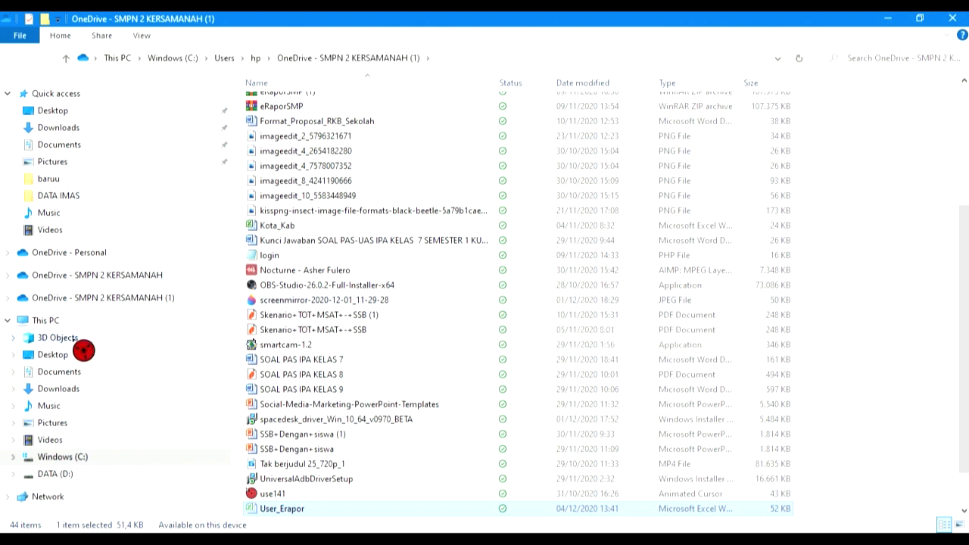
Place the User_Erapor file in the 12. DATA ERAPOR folder on DATA (D:), rename it User_Erapor2020, and return to e-Rapor
click(90, 475)
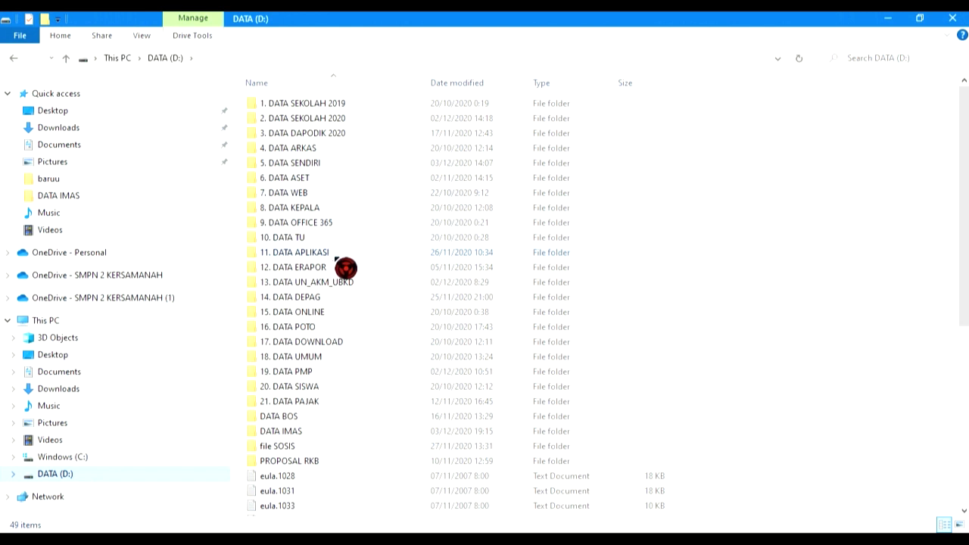
double_click(337, 268)
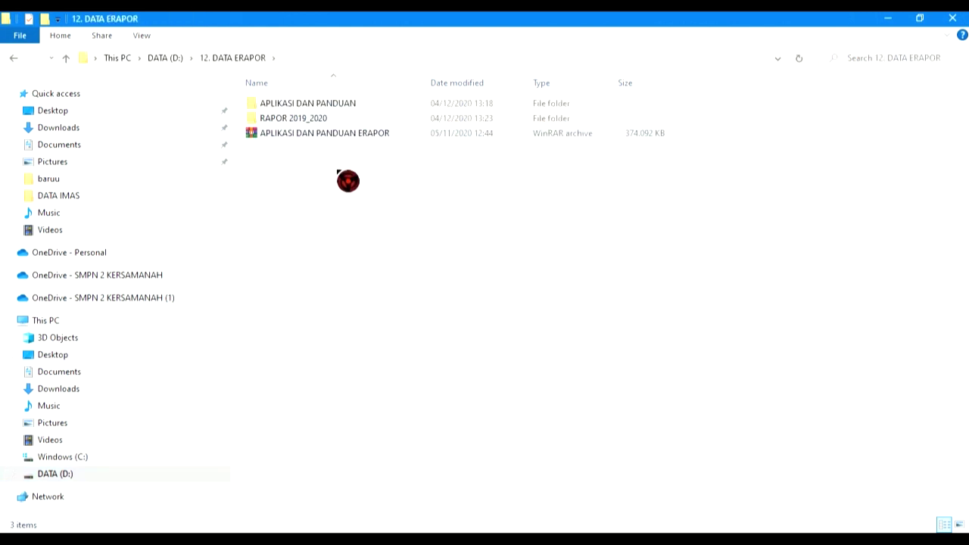
key(ctrl+v)
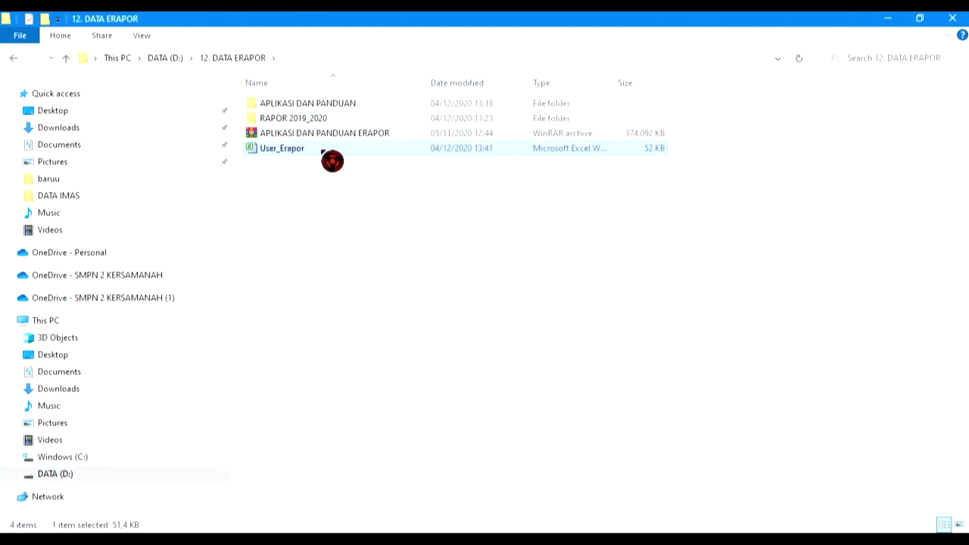
click(312, 149)
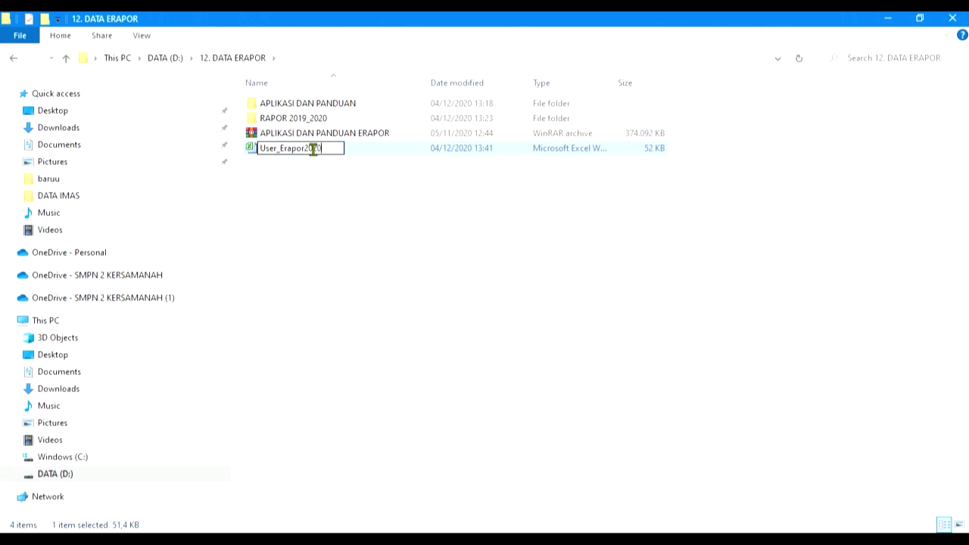
text(2020)
click(389, 259)
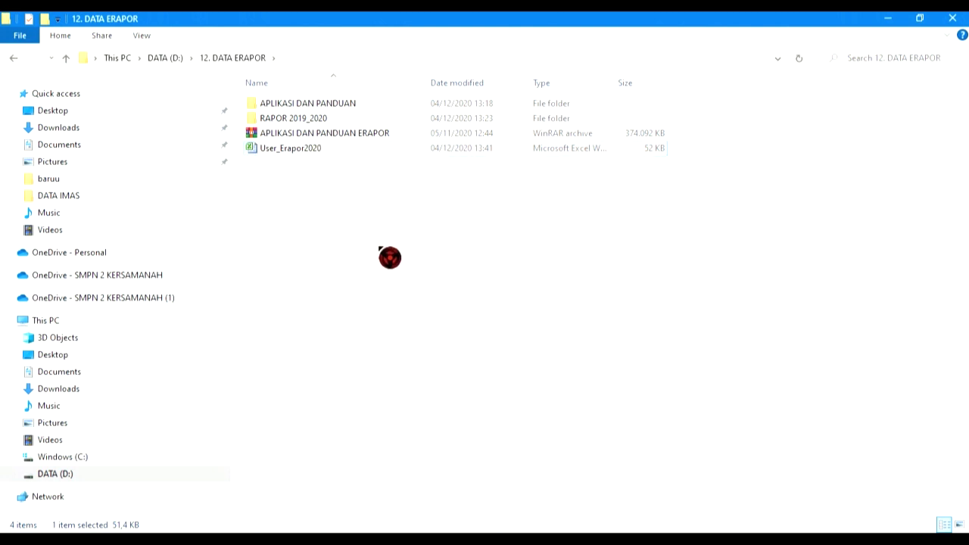
click(905, 23)
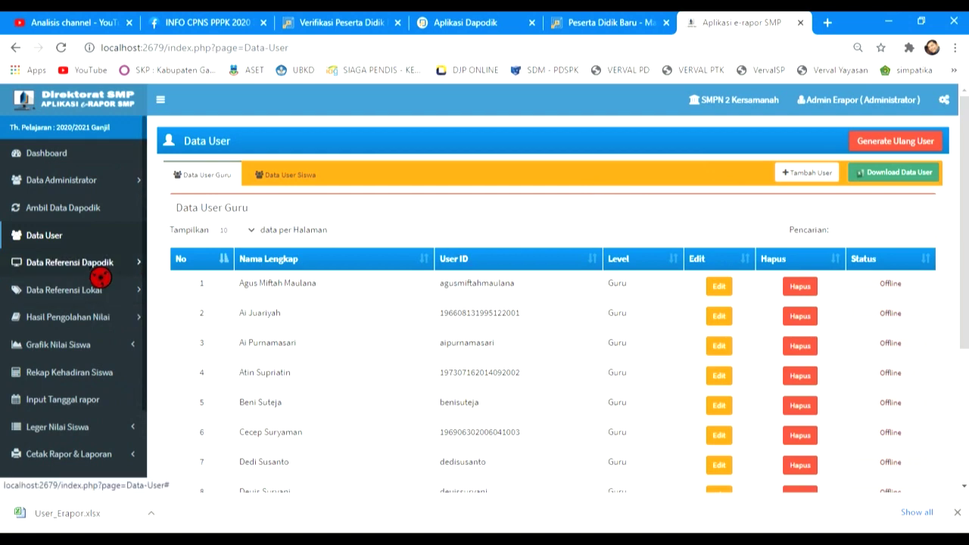
Open the school profile in the Dapodik reference data and check its details, including the principal's name and NIP
click(101, 276)
click(84, 292)
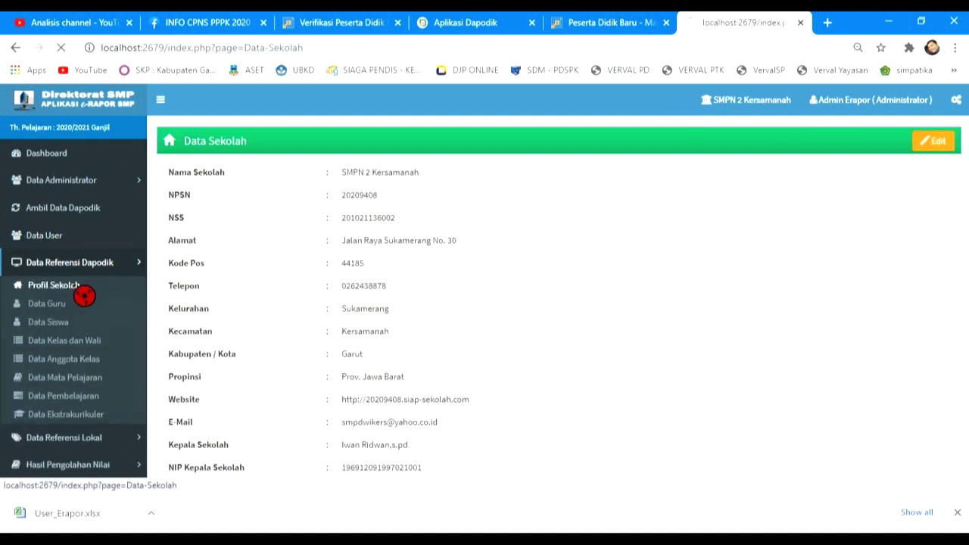
scroll(440, 348, down, 1)
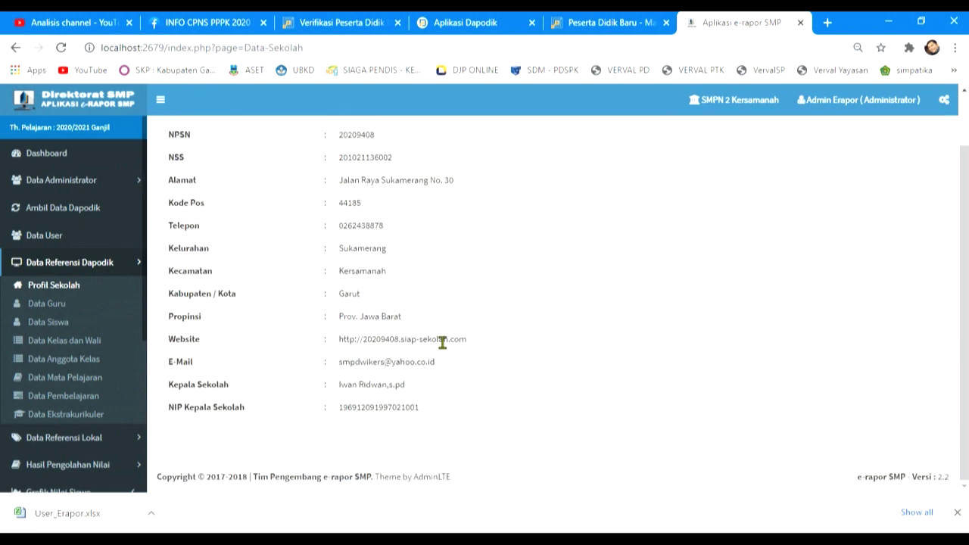
scroll(301, 334, up, 2)
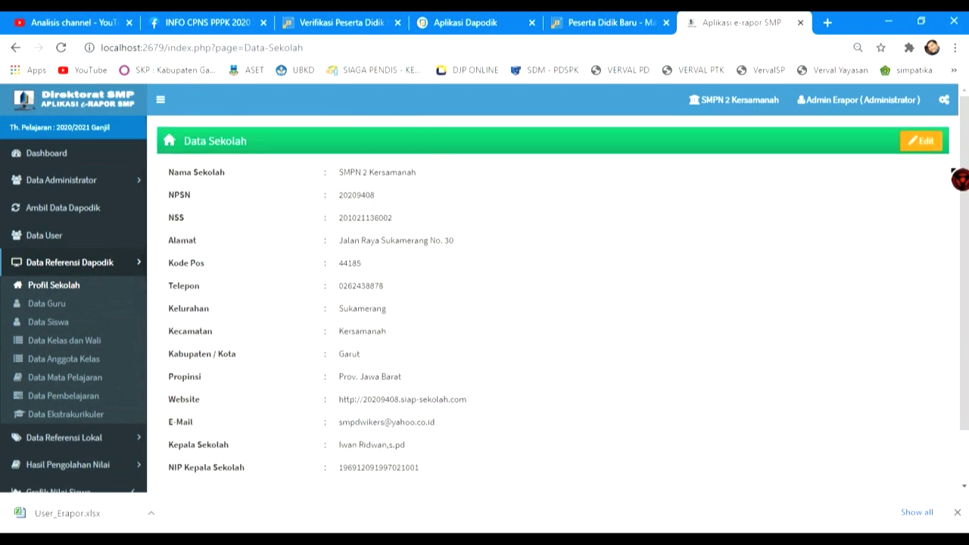
Edit the school profile to write the academic title in the principal's name as "S.Pd." and save it
click(922, 143)
scroll(564, 246, down, 3)
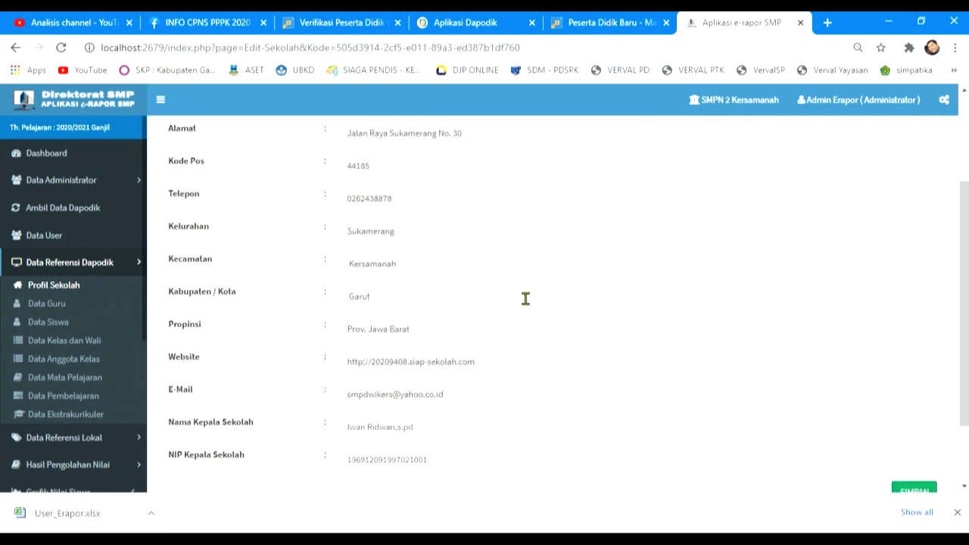
click(406, 356)
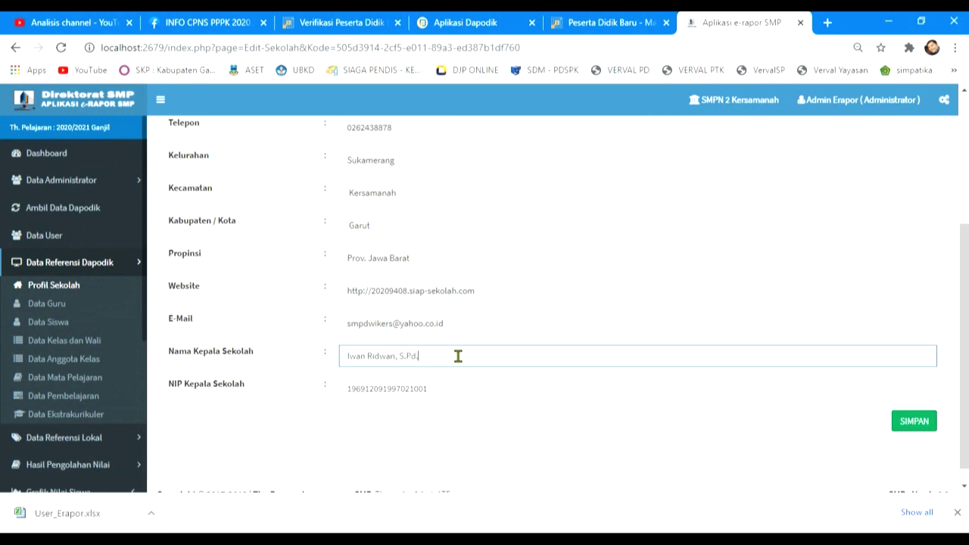
click(919, 426)
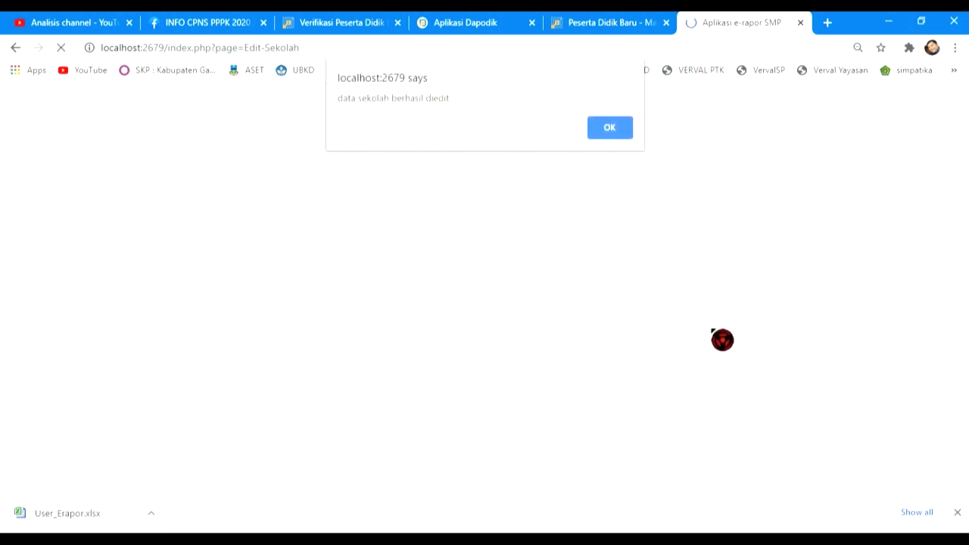
click(610, 127)
scroll(378, 280, down, 2)
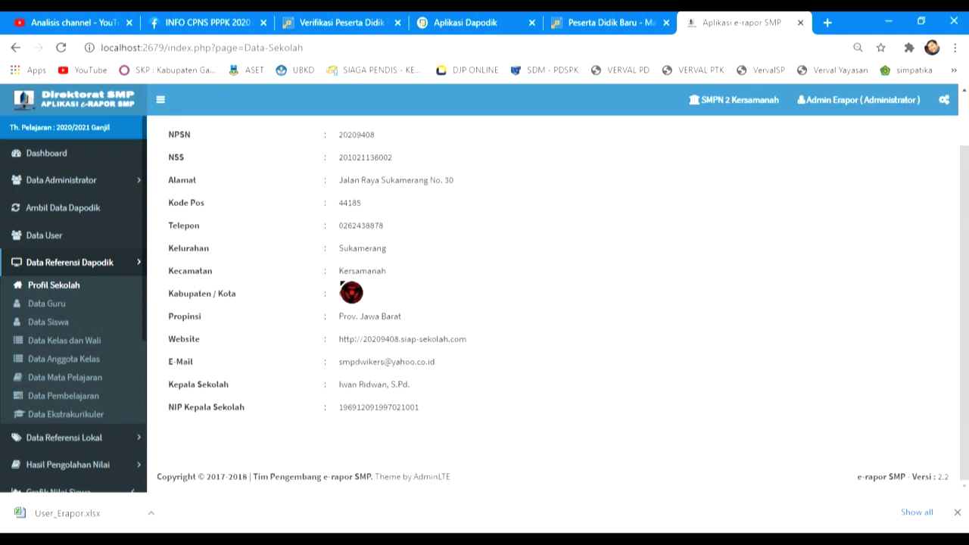
Check the teacher and student lists in the Dapodik reference data, including their record totals
click(80, 306)
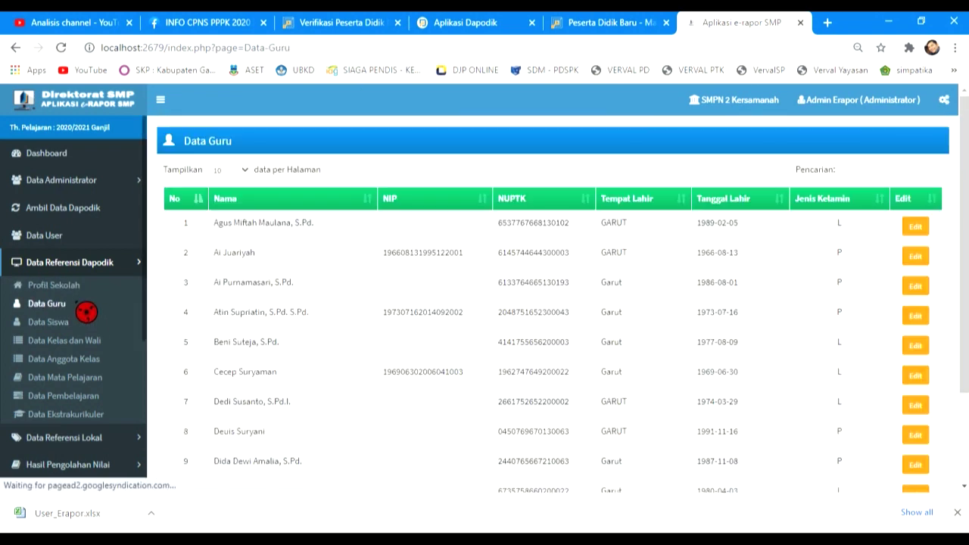
scroll(878, 288, down, 3)
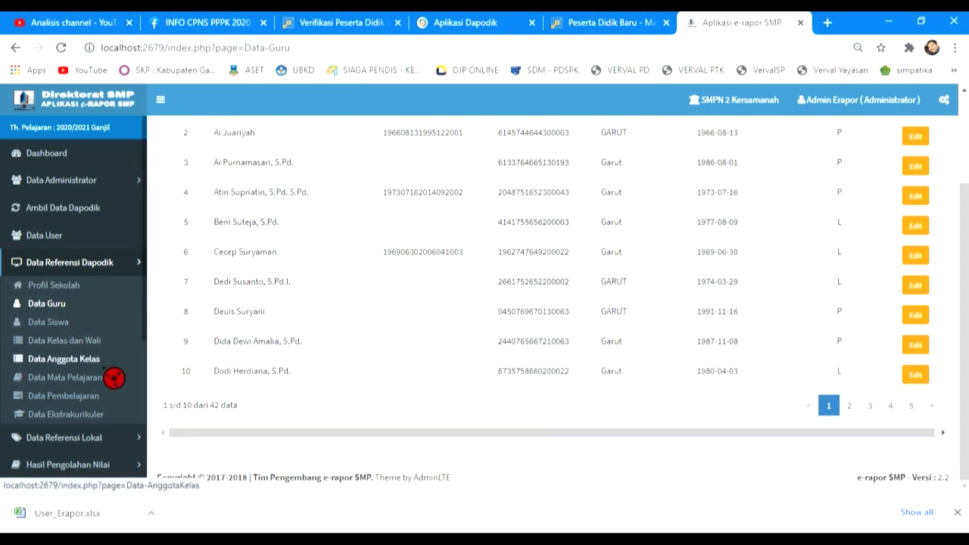
click(75, 326)
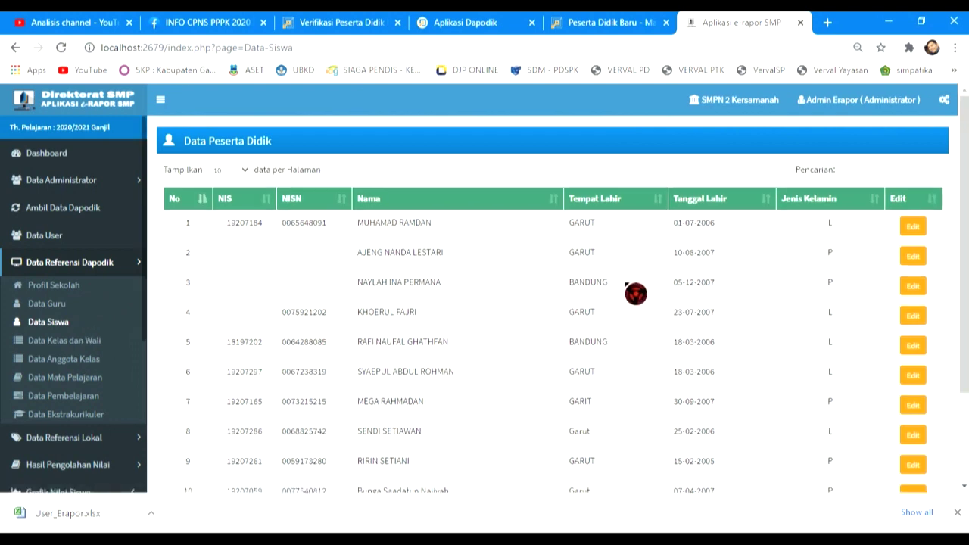
scroll(636, 294, down, 3)
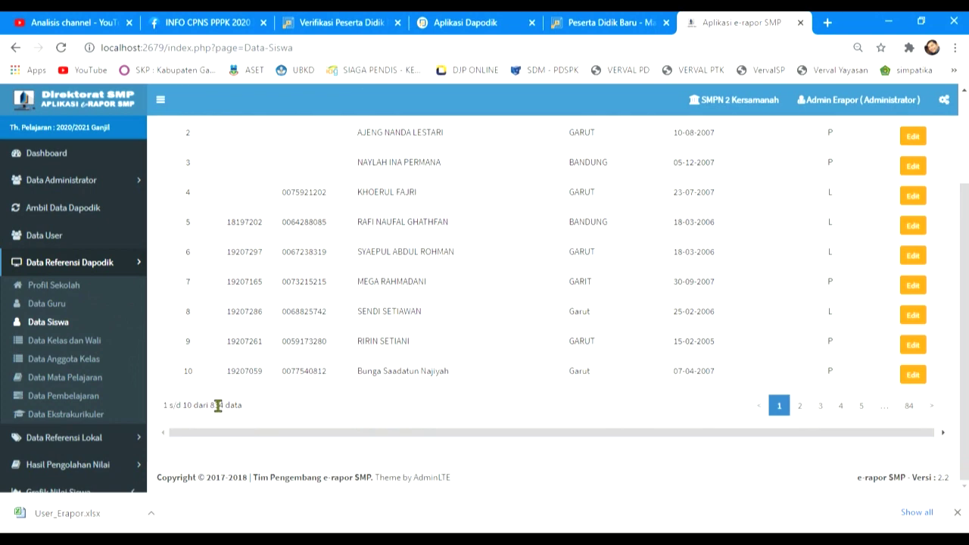
Check the regular and extracurricular class lists with their homeroom teachers, and open the class member data
click(79, 343)
scroll(490, 290, down, 2)
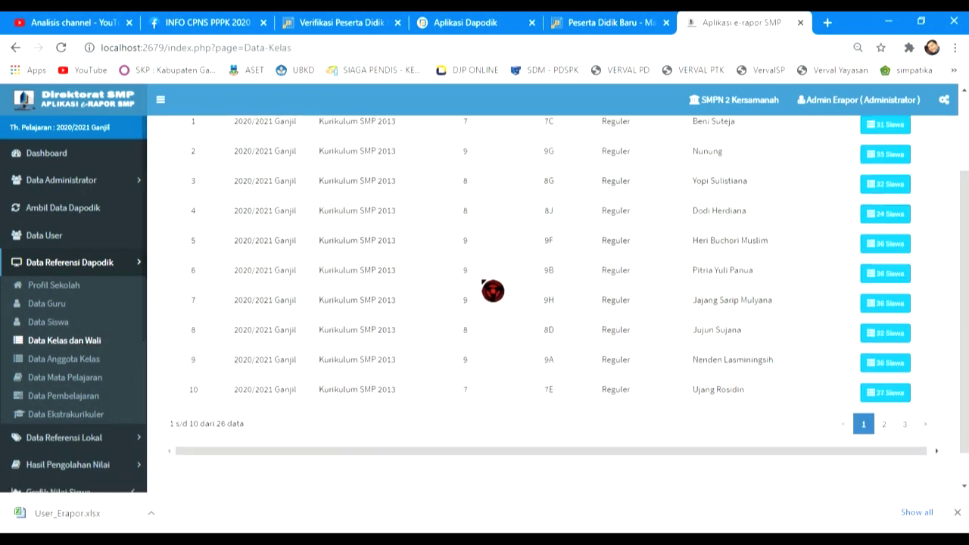
scroll(493, 291, up, 2)
click(348, 144)
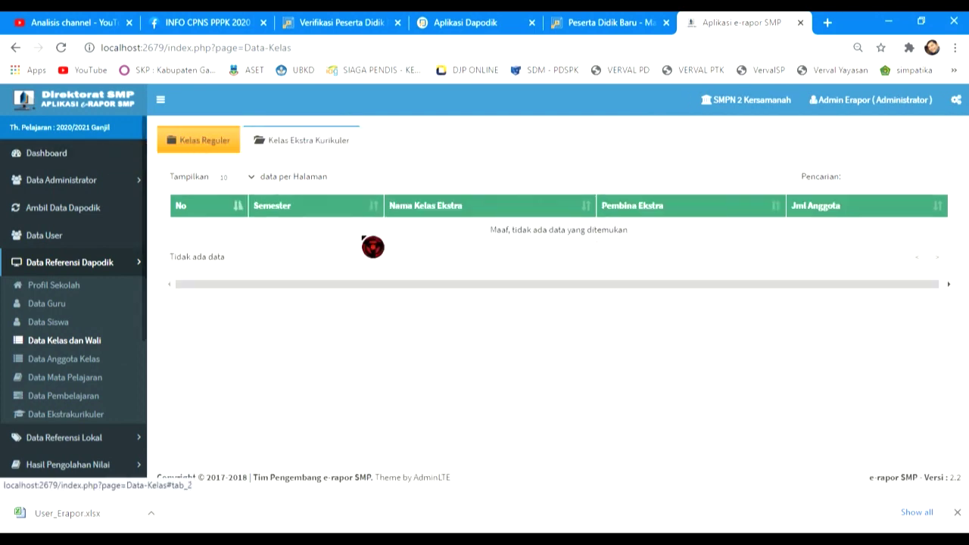
click(216, 148)
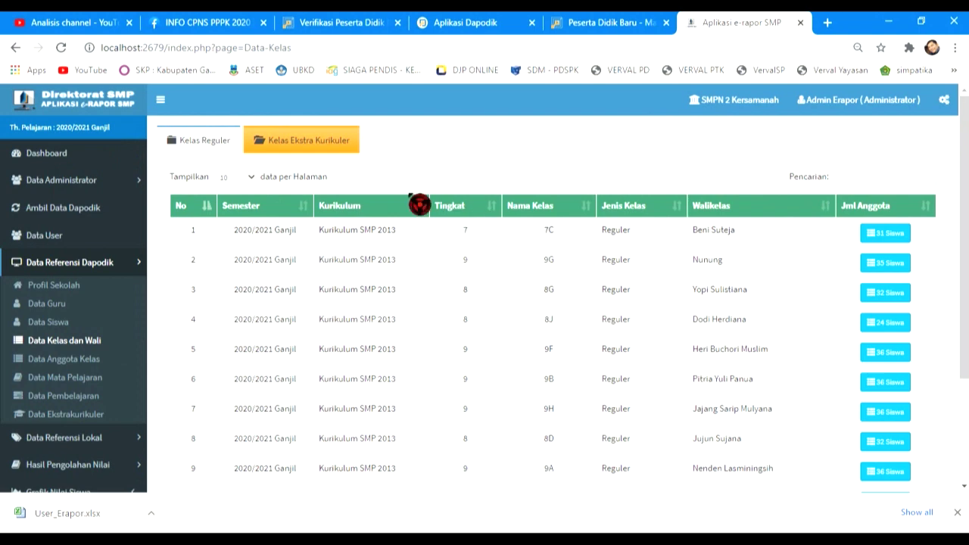
click(293, 144)
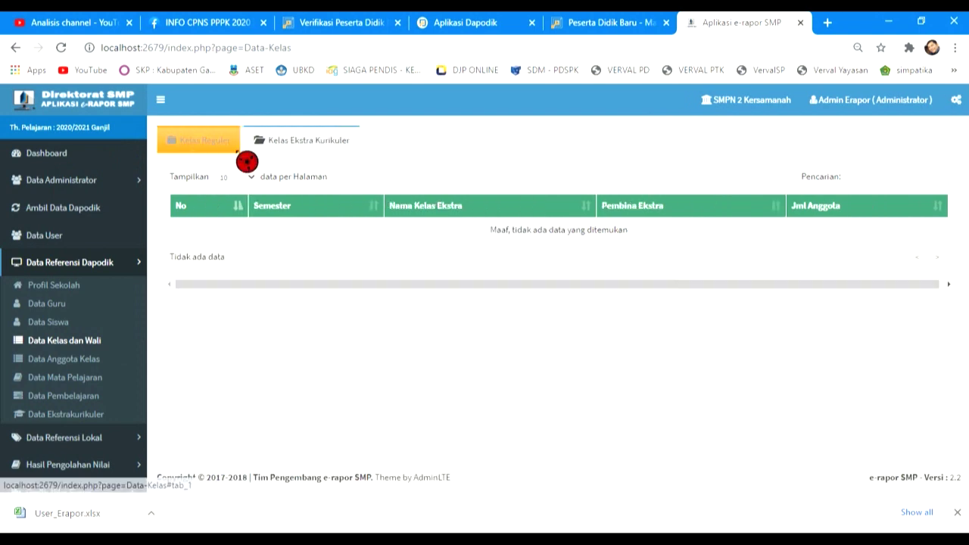
click(219, 151)
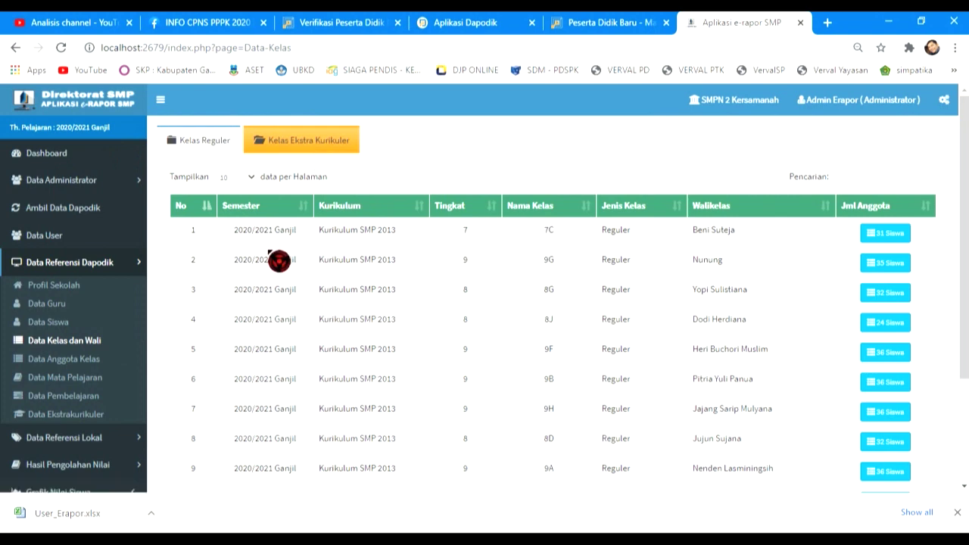
click(97, 365)
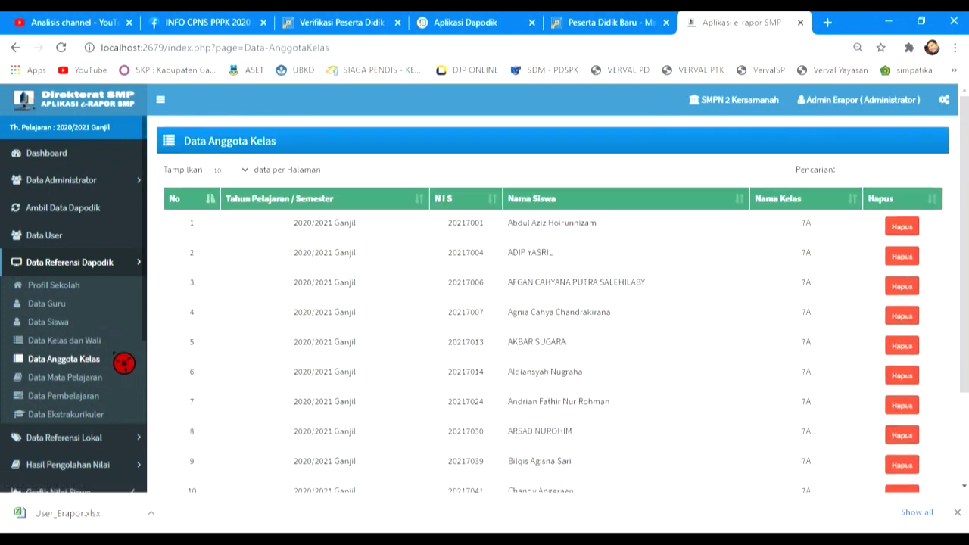
Check the subject list and the extracurricular data in the Dapodik reference data
click(89, 380)
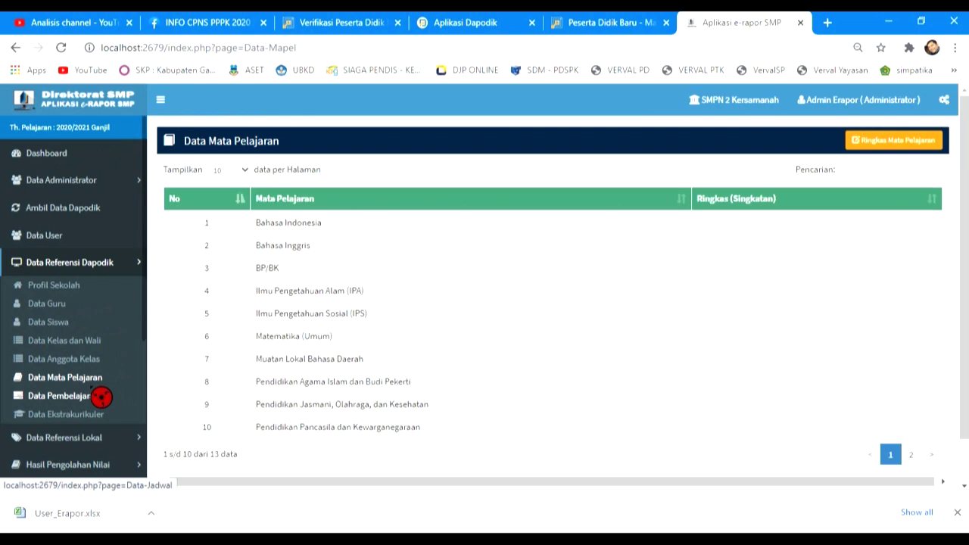
click(87, 414)
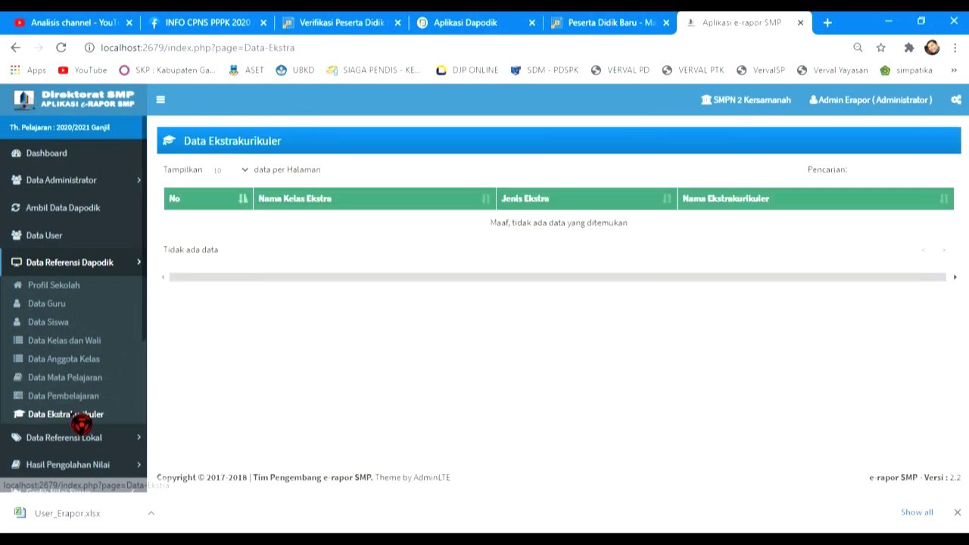
scroll(118, 424, down, 2)
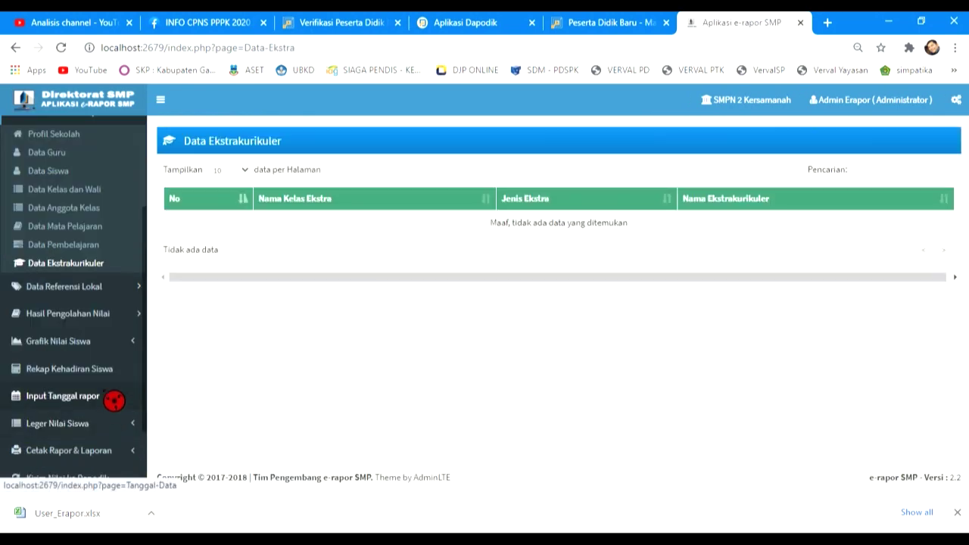
scroll(113, 394, up, 2)
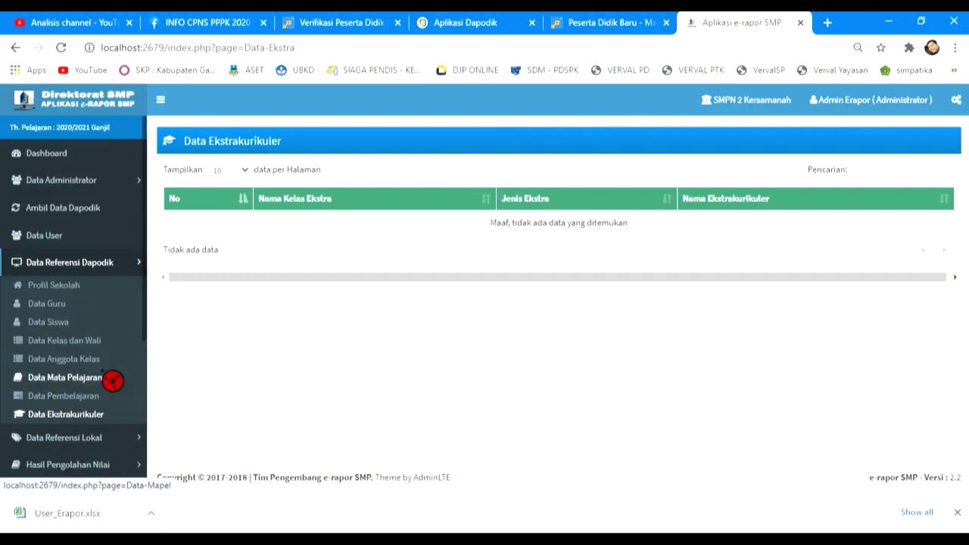
click(106, 268)
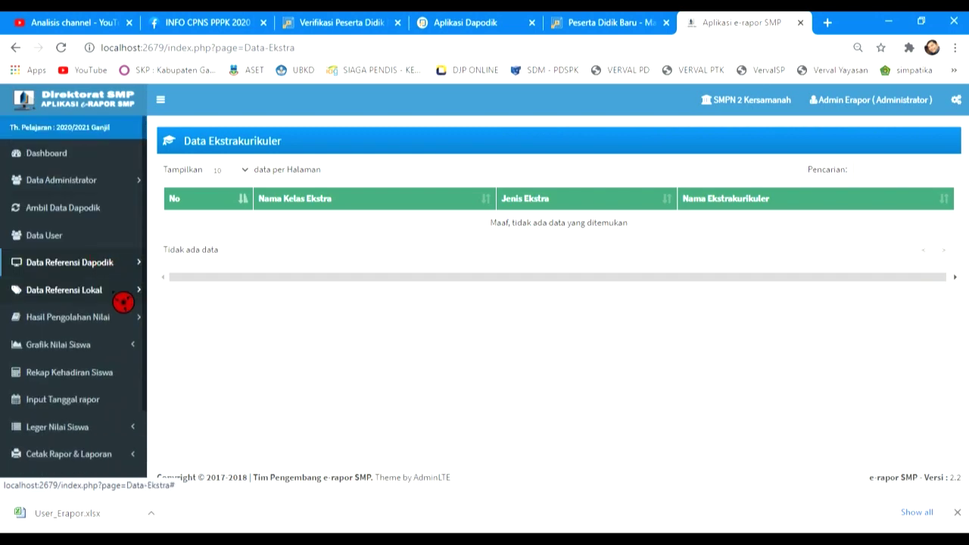
In the K2013 subject mapping, assign Pendidikan Agama Islam, Pendidikan Pancasila, Bahasa Indonesia and Bahasa Inggris to Kelompok A
click(123, 300)
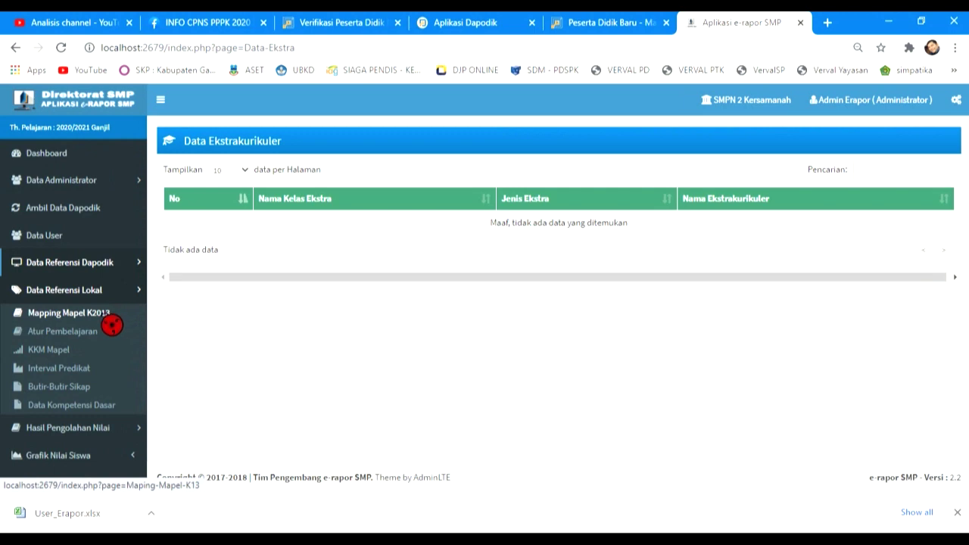
click(103, 313)
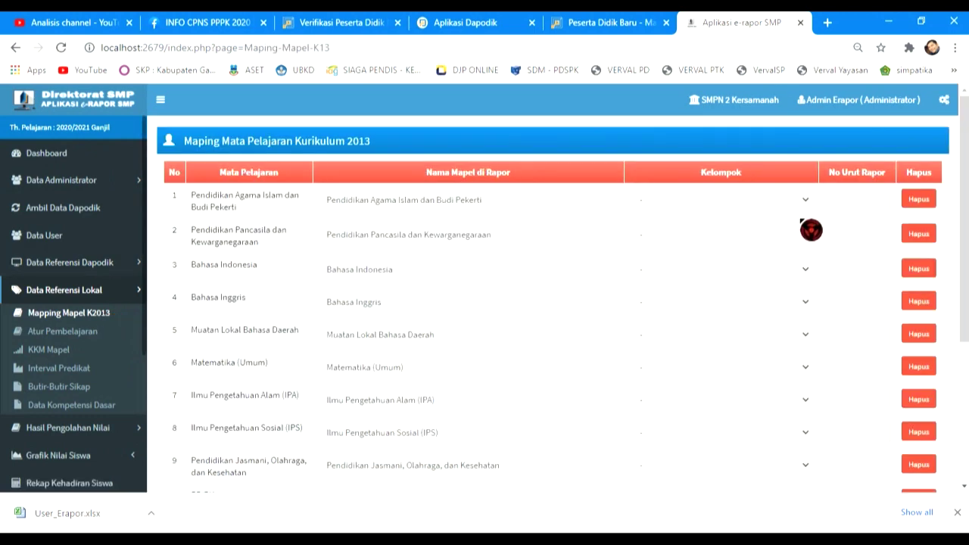
click(804, 201)
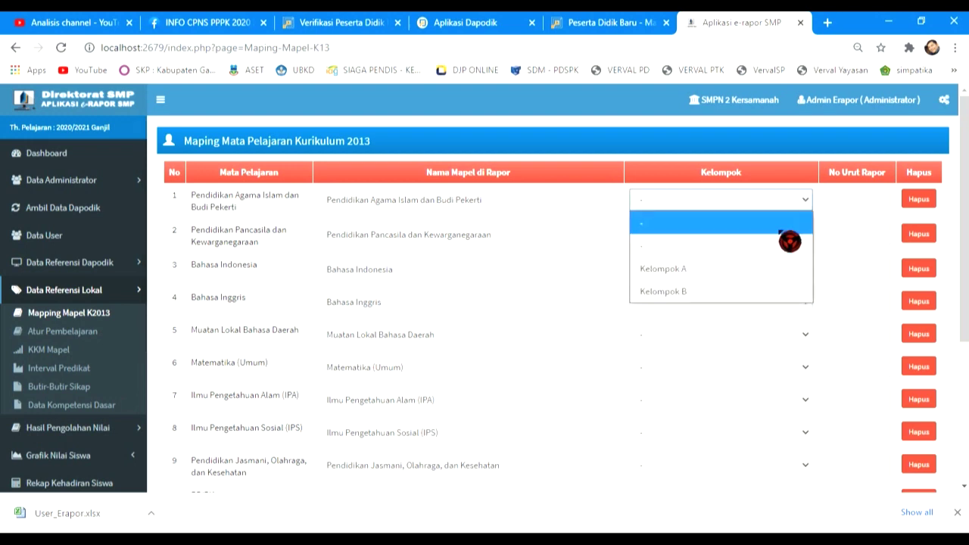
click(789, 243)
click(796, 241)
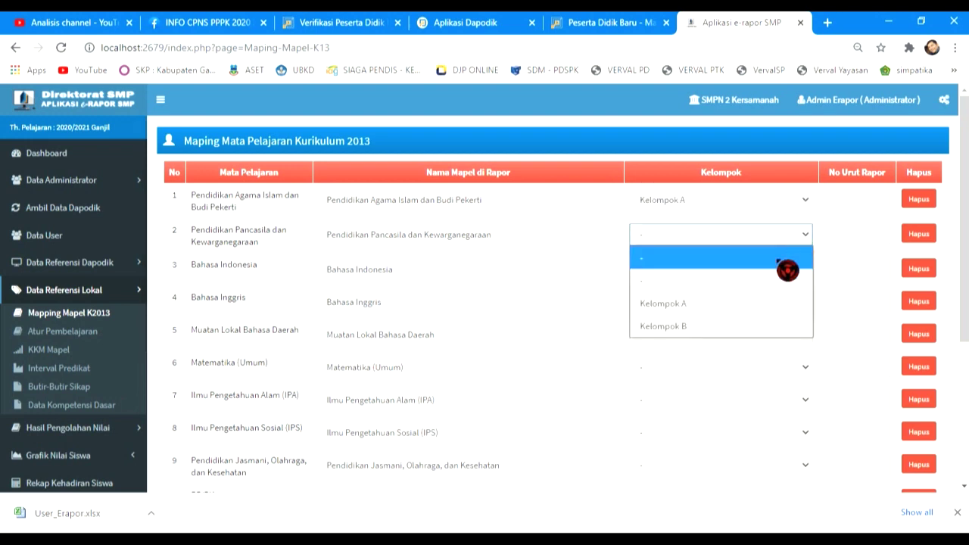
click(761, 303)
click(801, 273)
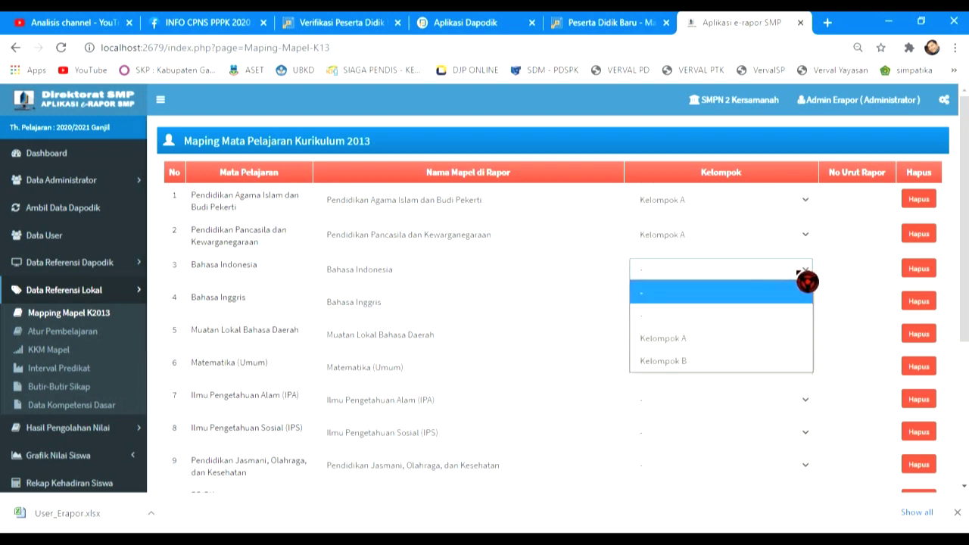
click(744, 342)
click(780, 303)
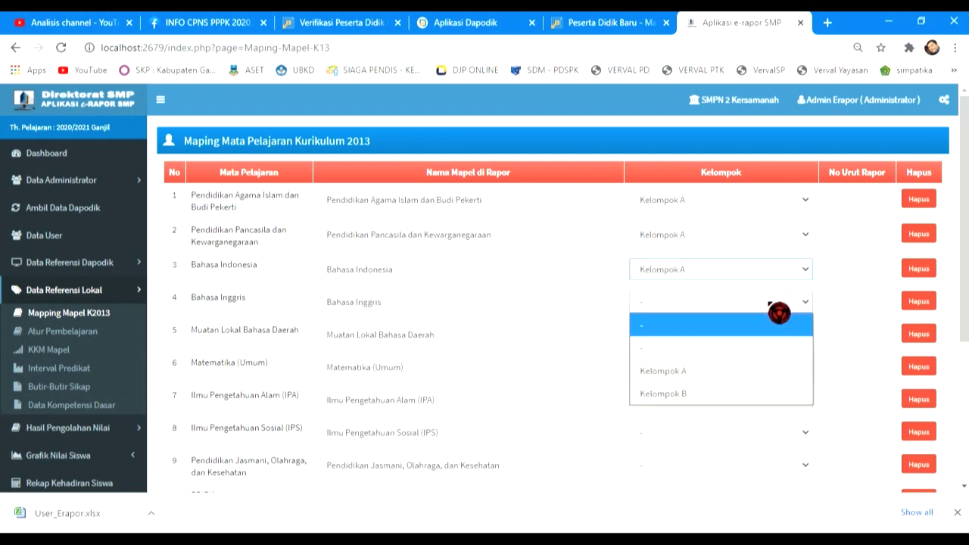
click(756, 372)
Assign Muatan Lokal Bahasa Daerah to Kelompok B, and Matematika, IPA and IPS to Kelompok A
click(782, 345)
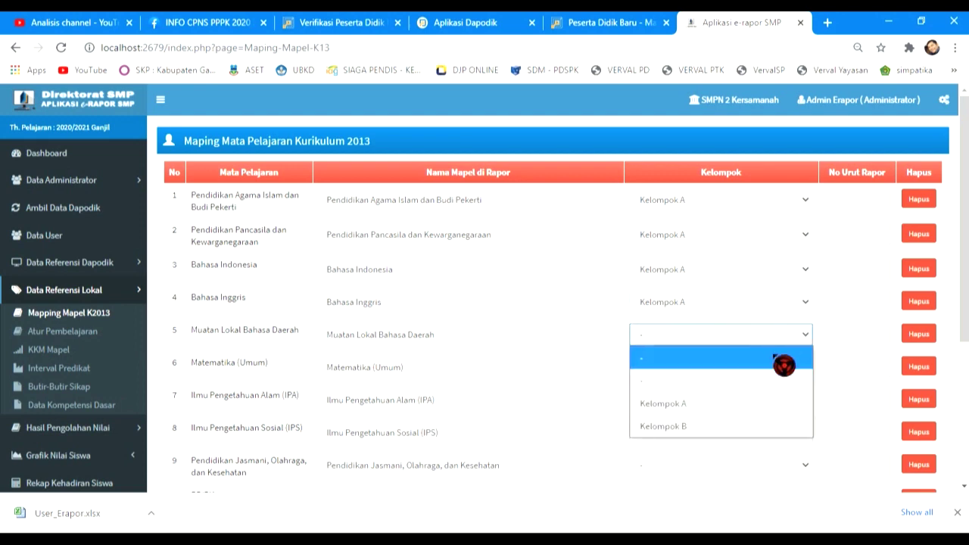
click(750, 434)
click(795, 370)
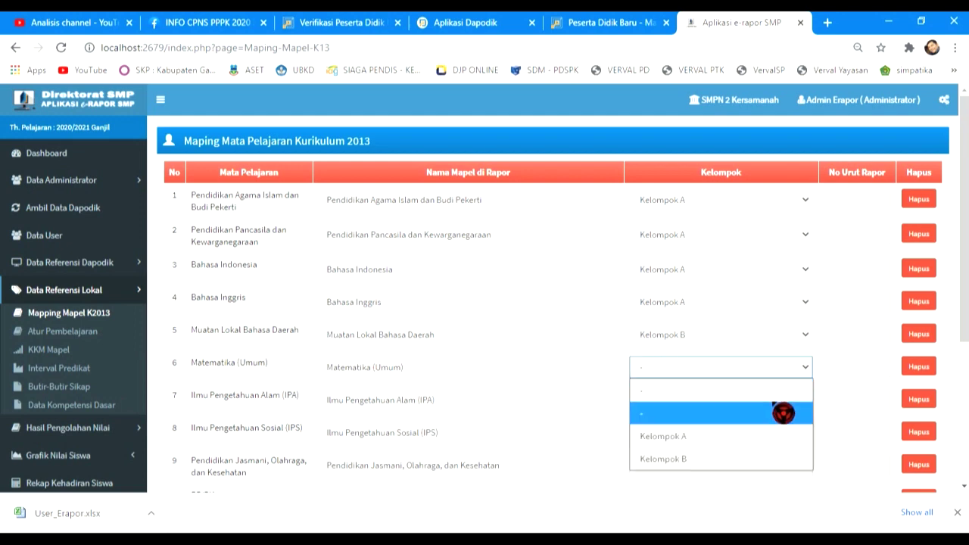
click(744, 436)
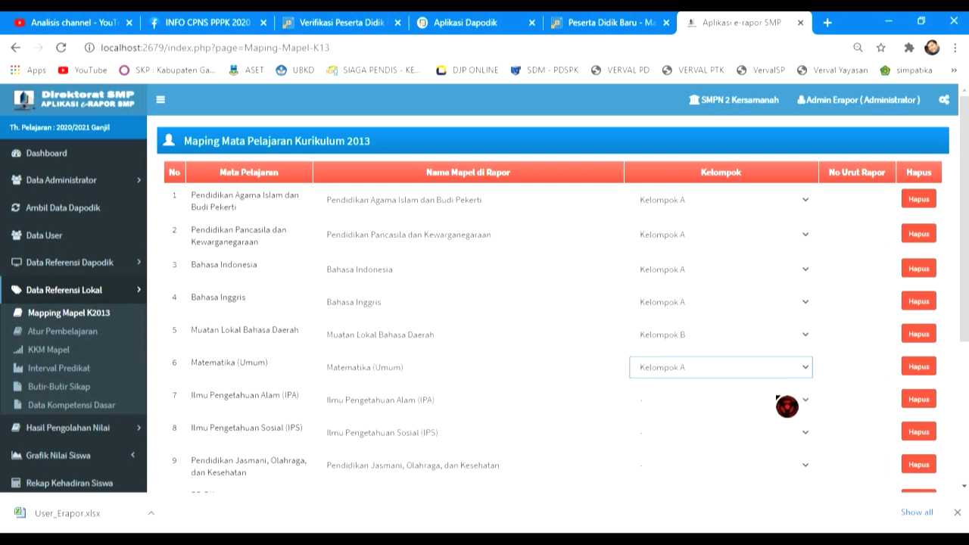
click(785, 402)
click(746, 469)
click(778, 436)
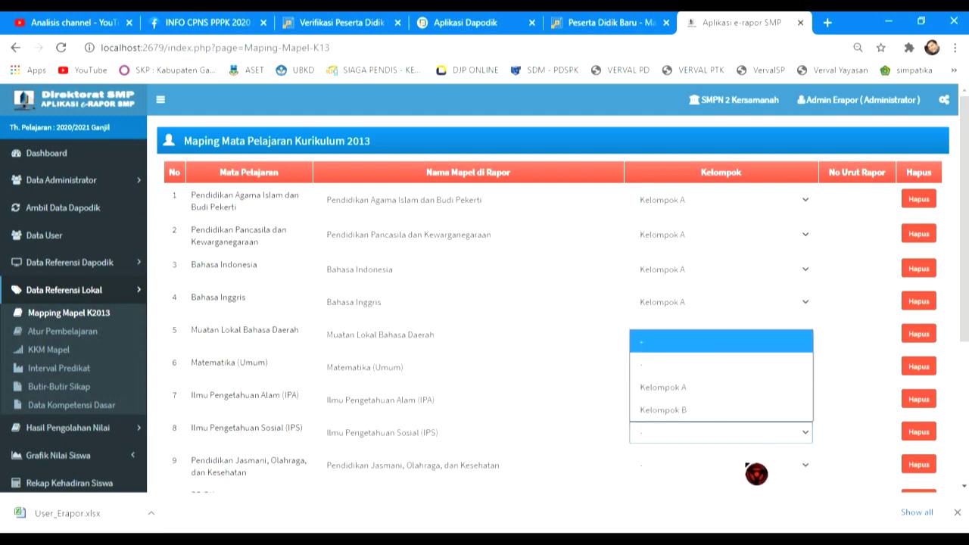
click(739, 394)
Assign Pendidikan Jasmani, BP/BK, Seni dan Budaya, Prakarya and TIK to Kelompok B
scroll(738, 396, down, 2)
click(753, 331)
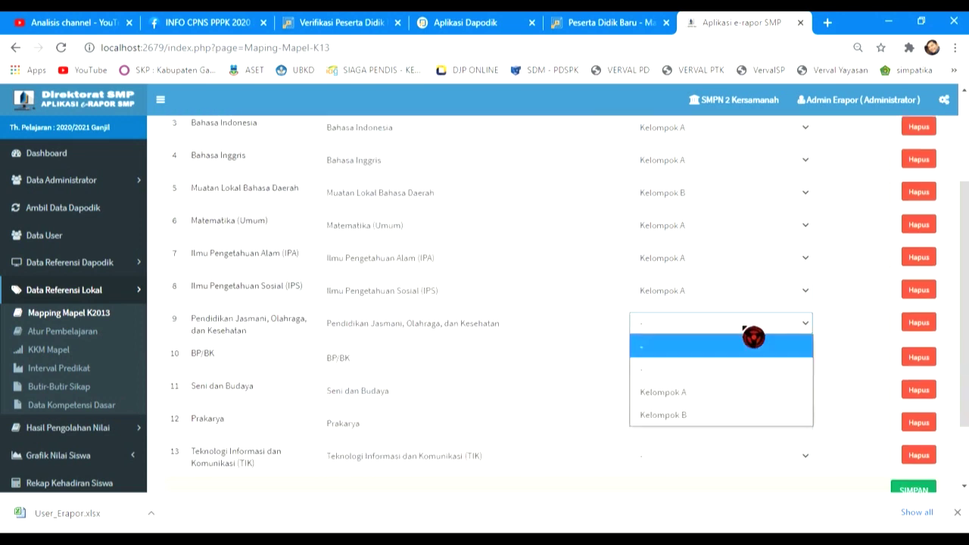
click(731, 413)
click(742, 365)
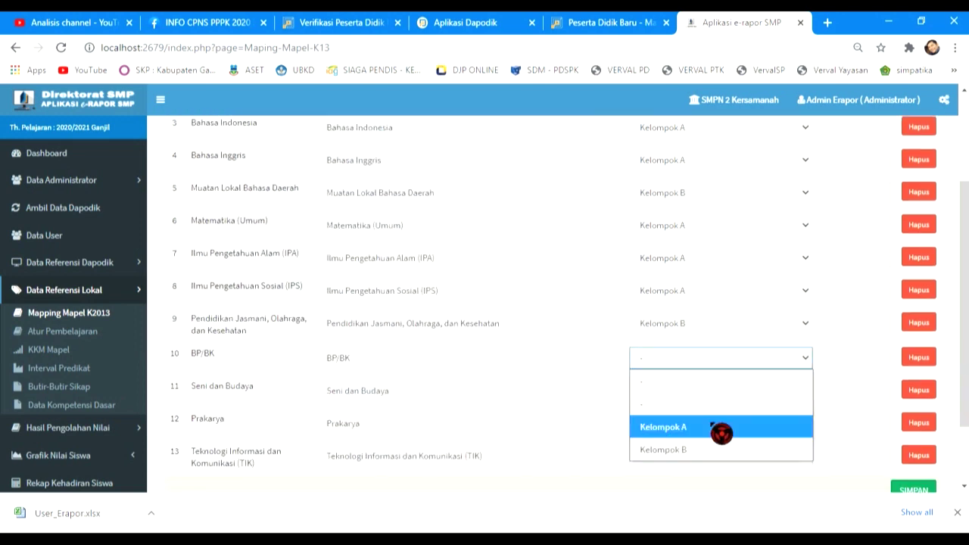
click(713, 450)
click(723, 396)
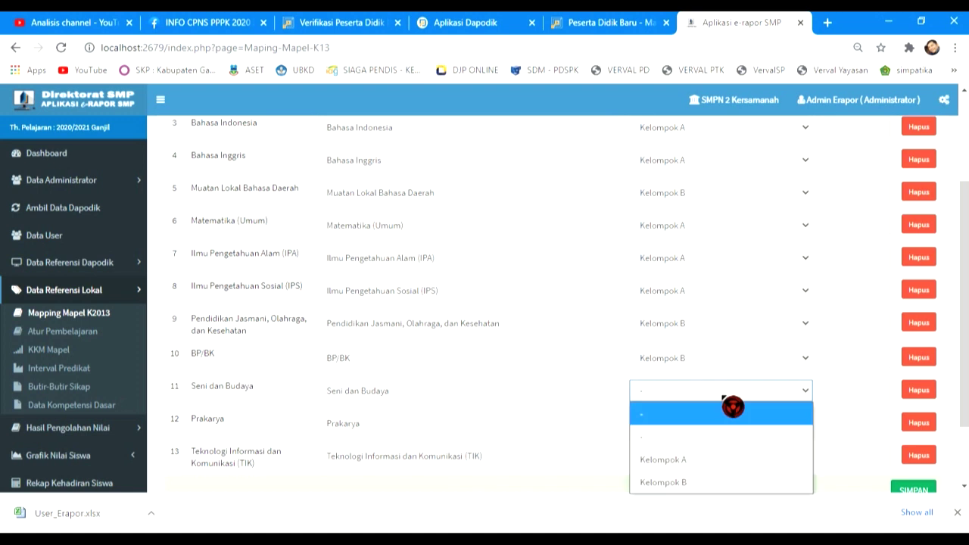
click(723, 482)
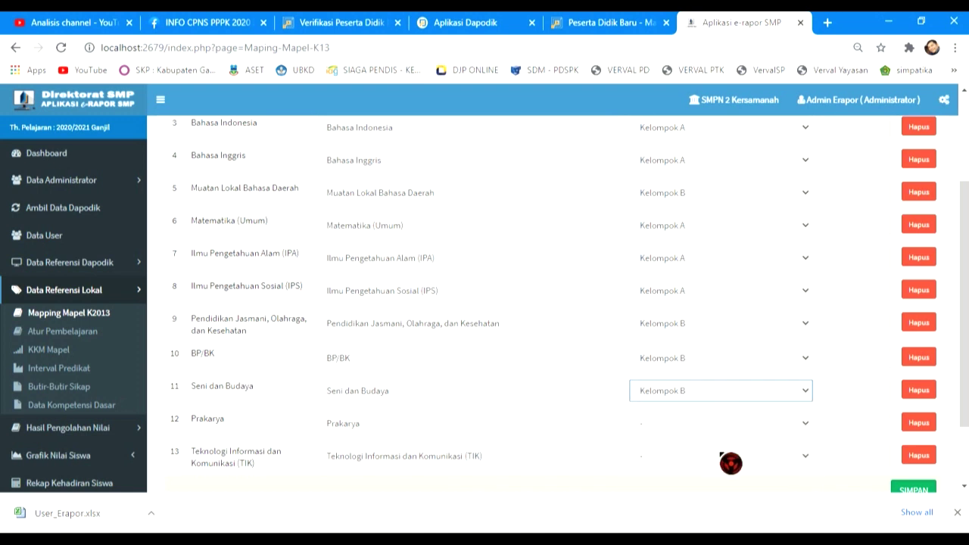
scroll(746, 443, down, 1)
click(760, 360)
click(731, 444)
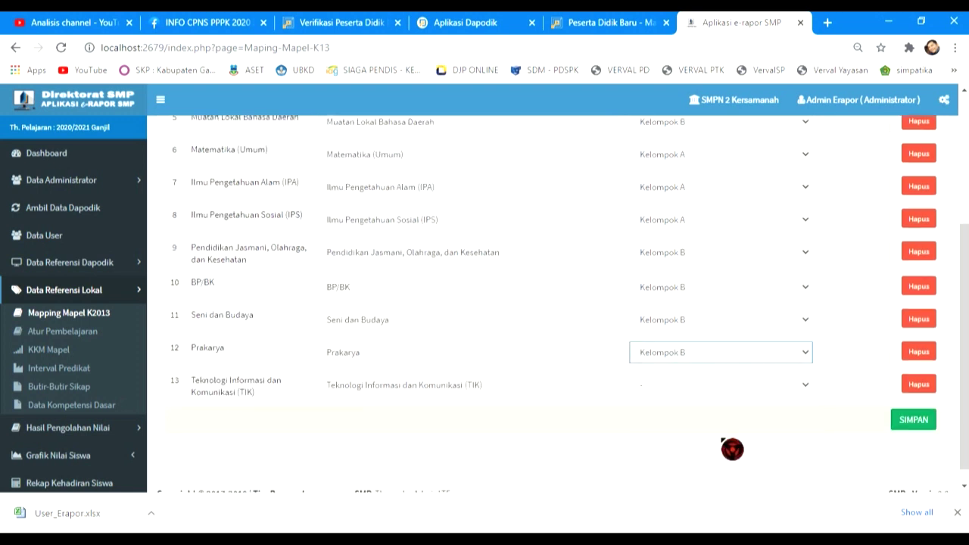
click(732, 387)
click(692, 478)
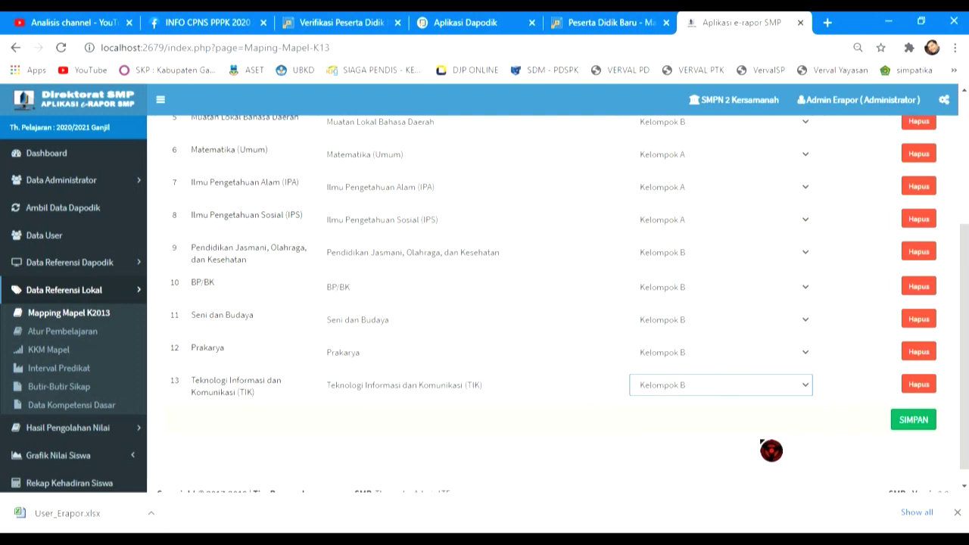
Enter the report order numbers for the subjects in listed order: 1, 2, 3, 4, 11, 5, 6, 7, 8, 13, 9, 10, 12
scroll(830, 364, up, 3)
click(849, 208)
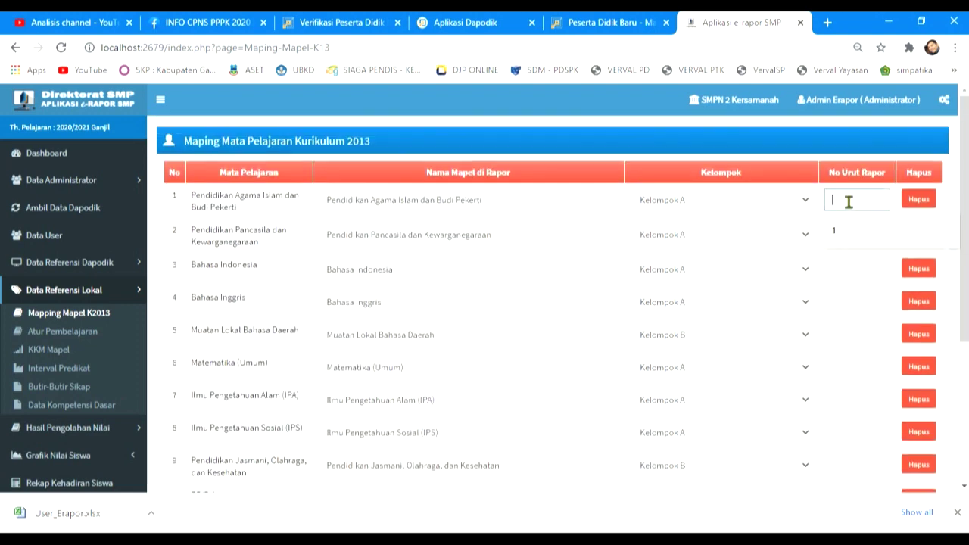
click(844, 229)
click(842, 224)
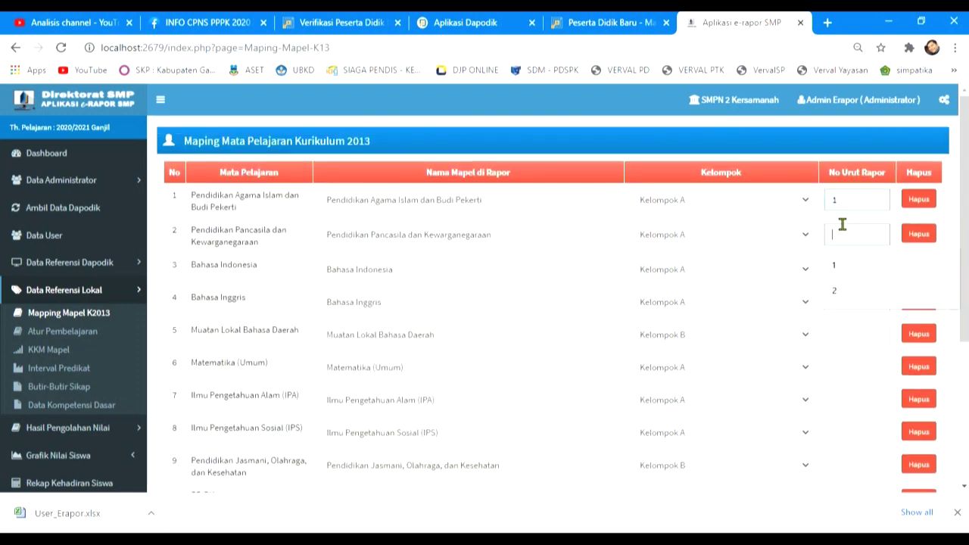
click(854, 292)
click(847, 271)
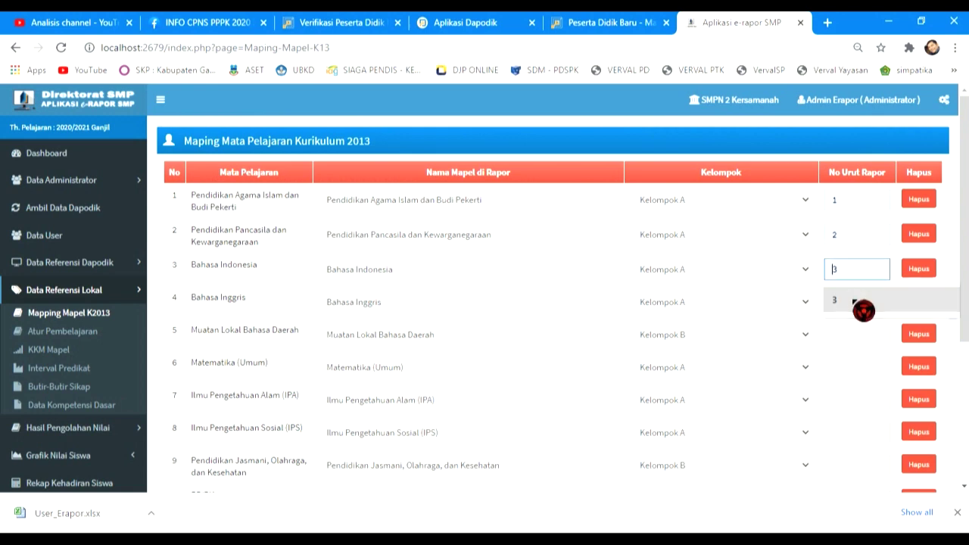
click(861, 307)
click(839, 303)
click(854, 337)
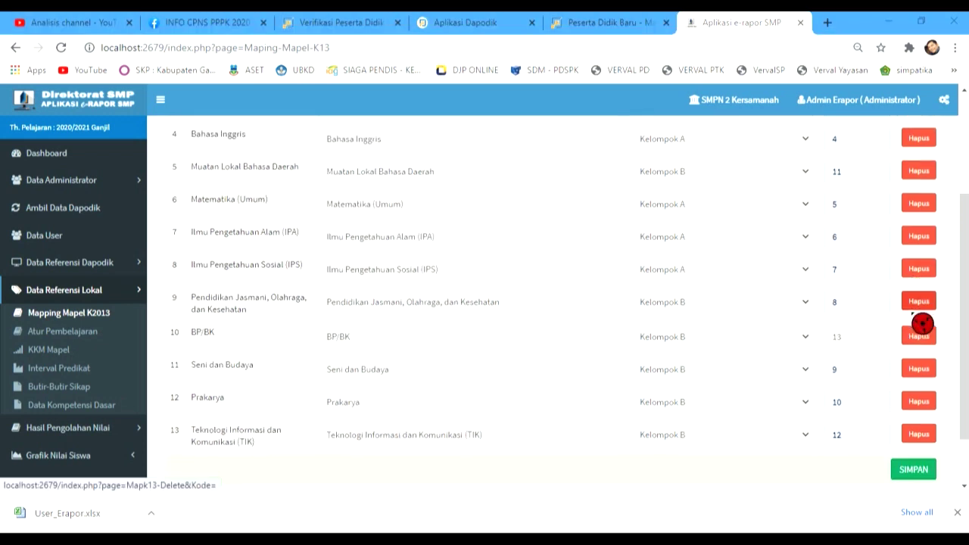
Review the groups and order numbers of all mapped subjects and save the K2013 subject mapping
scroll(833, 305, down, 1)
scroll(841, 311, up, 3)
scroll(902, 353, down, 3)
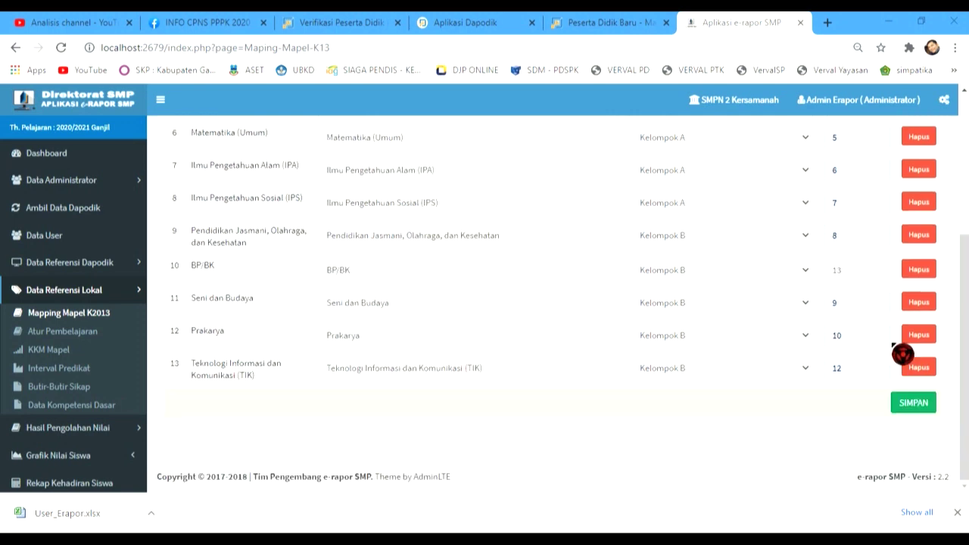
click(928, 408)
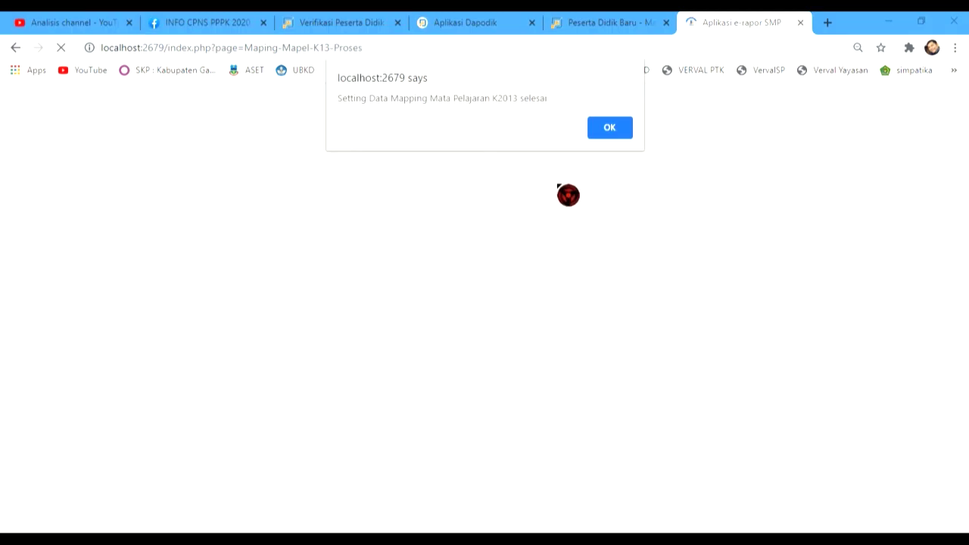
click(619, 140)
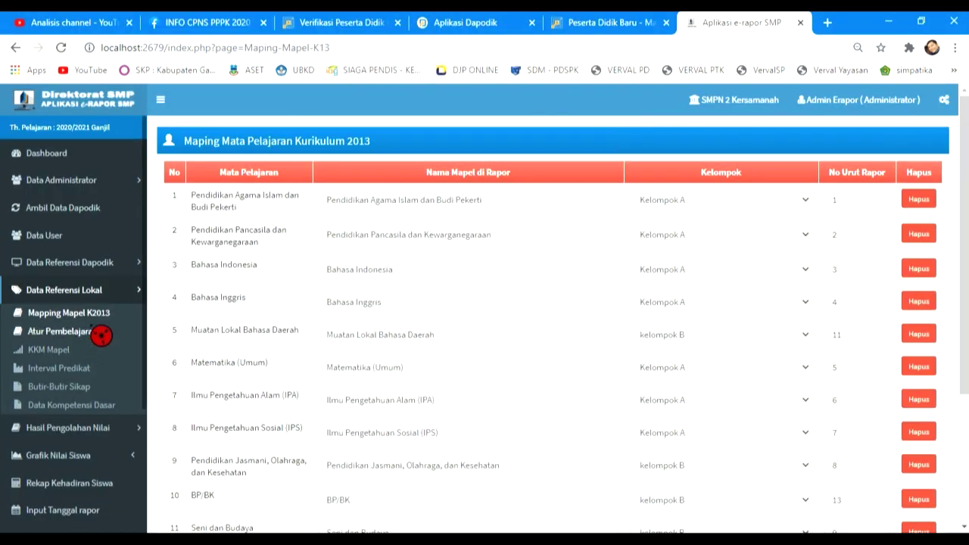
In the learning settings for class 7A, set the status of Teknologi Informasi dan Komunikasi (TIK) to Tidak aktif and review the other subjects
click(92, 341)
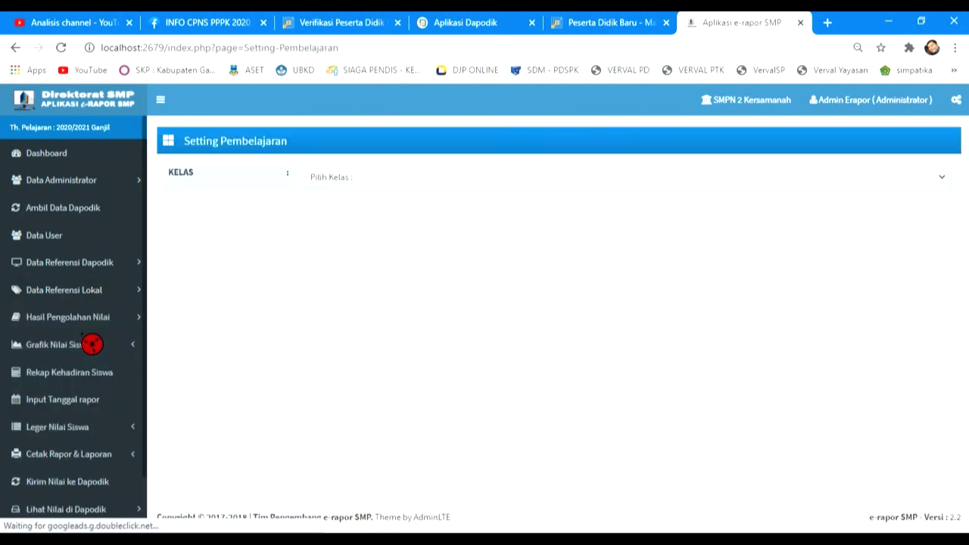
click(499, 177)
click(470, 231)
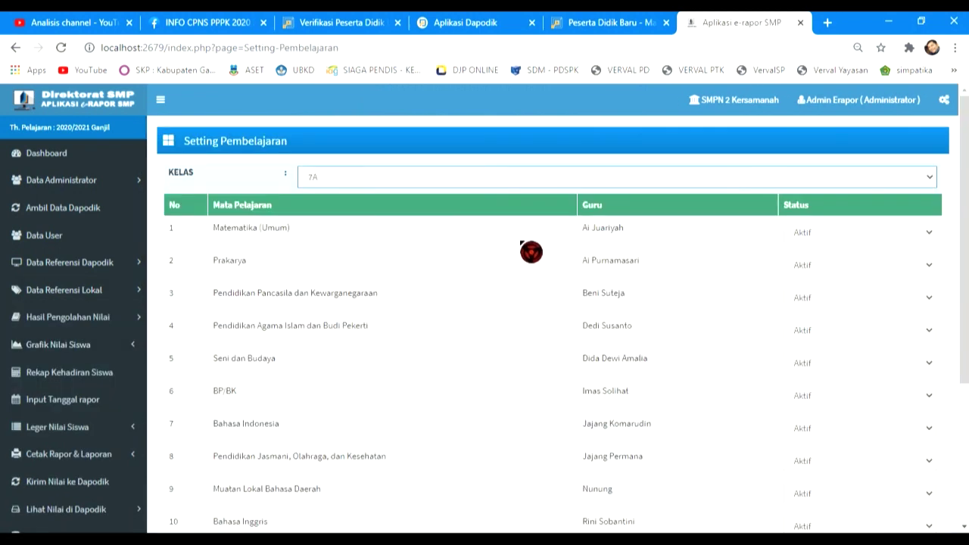
scroll(762, 295, down, 3)
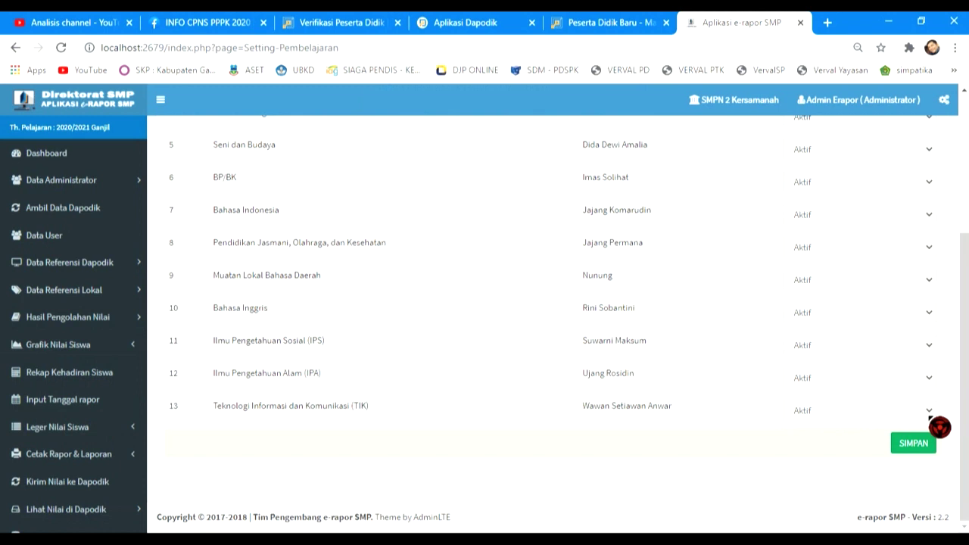
click(930, 414)
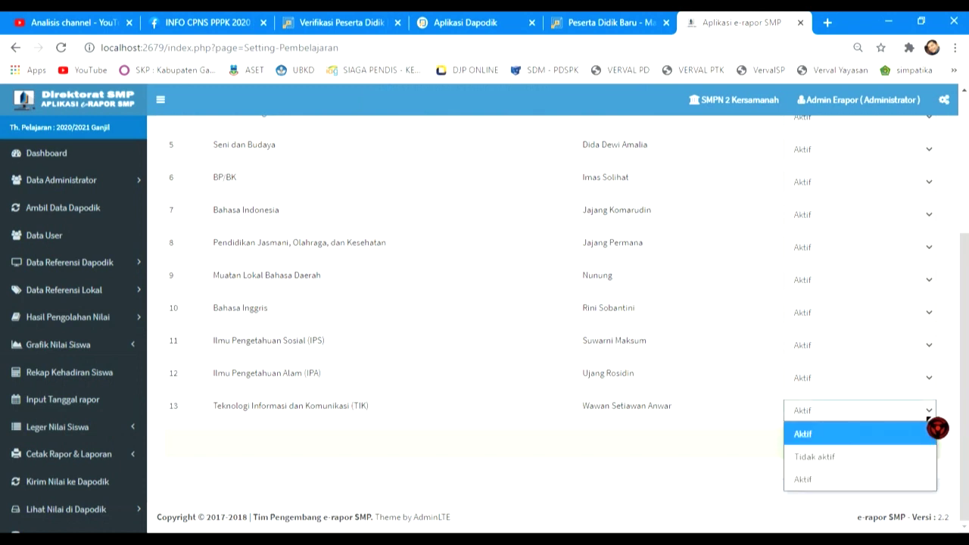
click(877, 458)
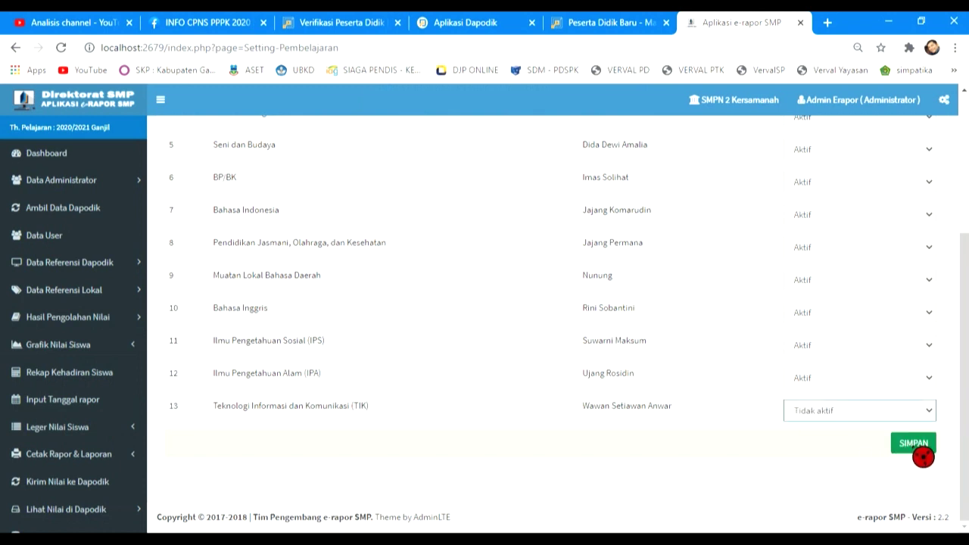
scroll(800, 349, up, 3)
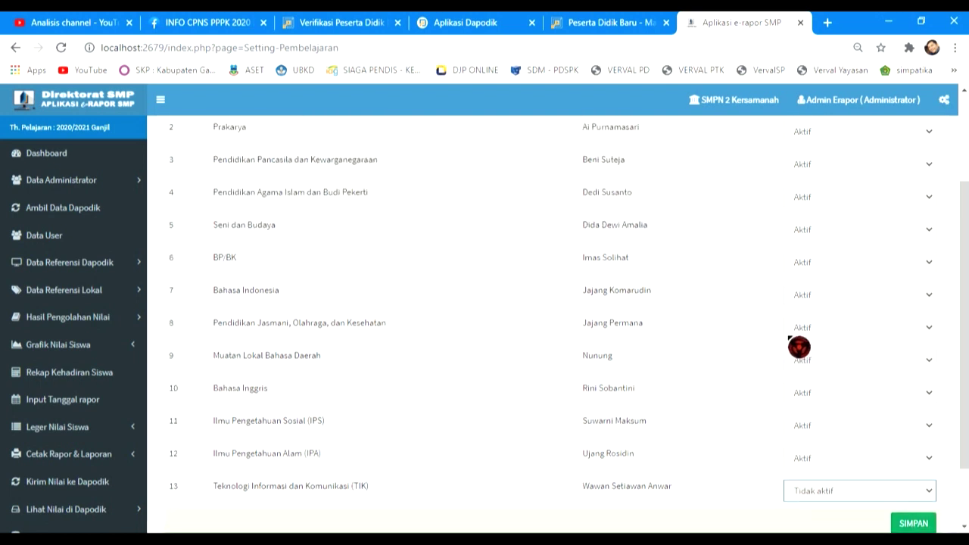
scroll(799, 346, down, 2)
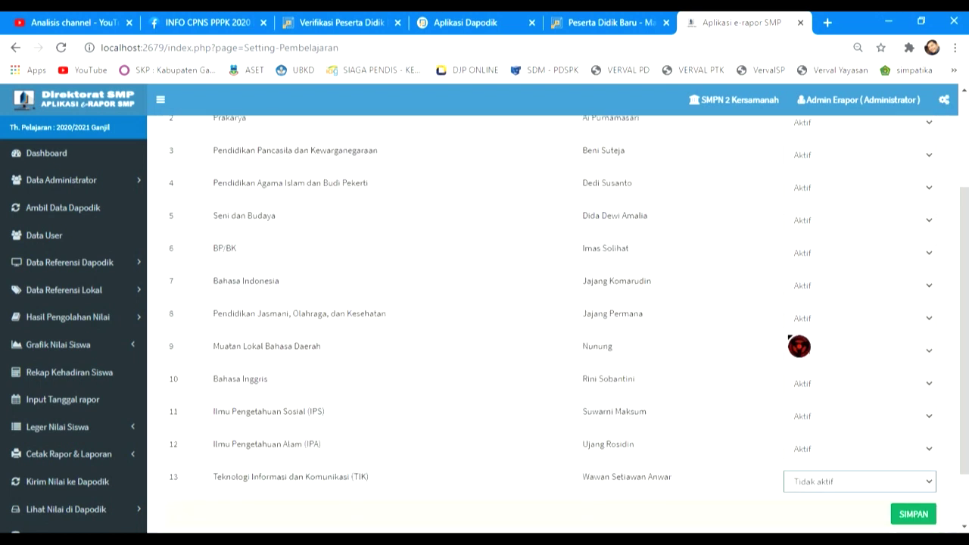
Set the status of BP/BK to Tidak aktif for class 7A and save the learning settings
scroll(826, 352, down, 2)
scroll(817, 439, up, 2)
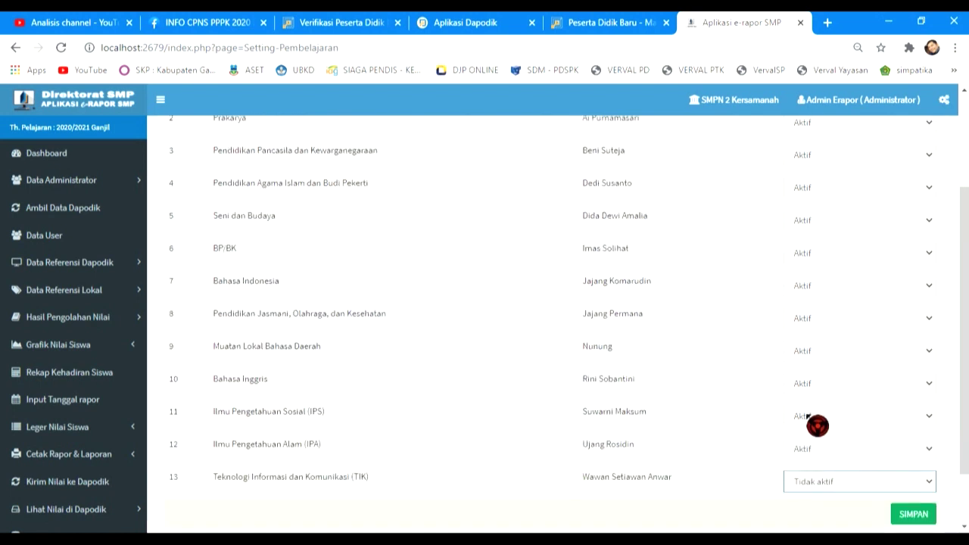
click(888, 261)
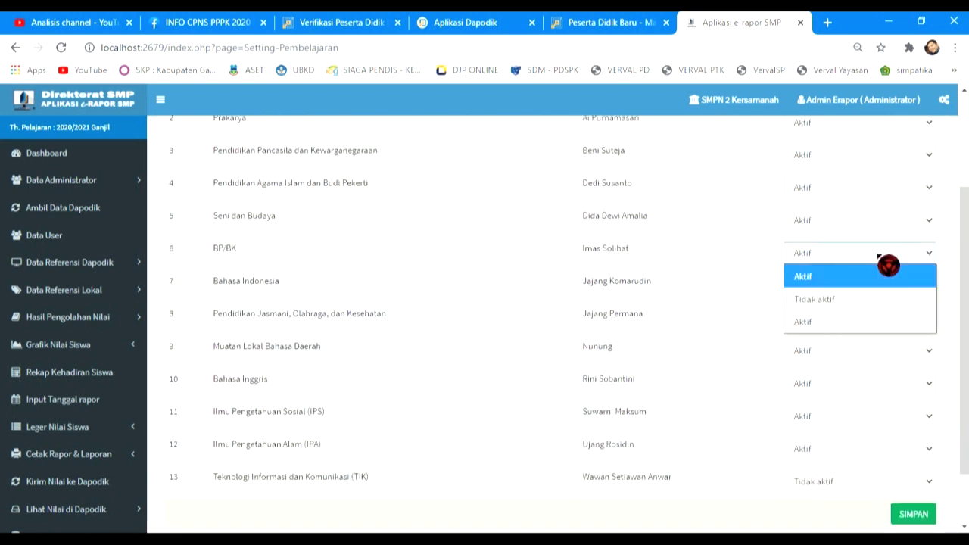
click(851, 302)
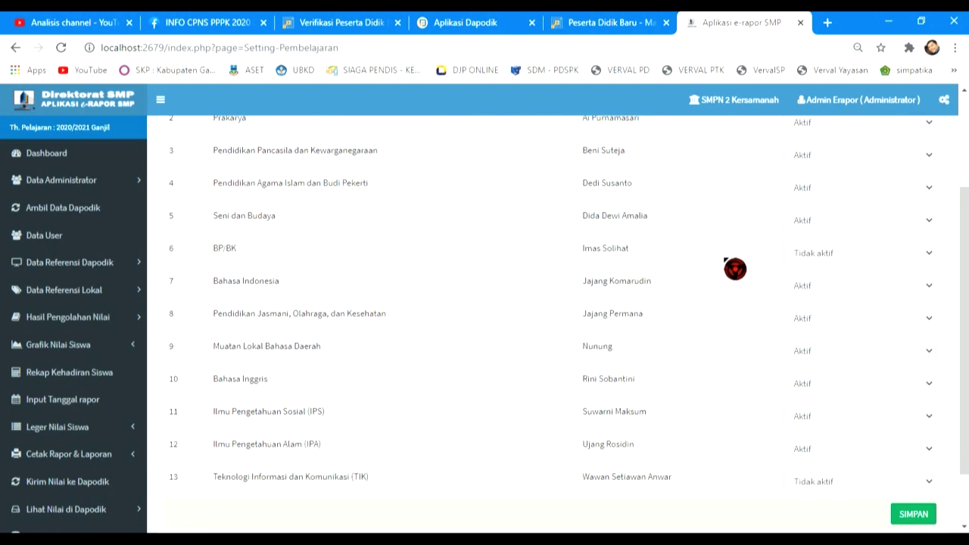
scroll(840, 261, up, 1)
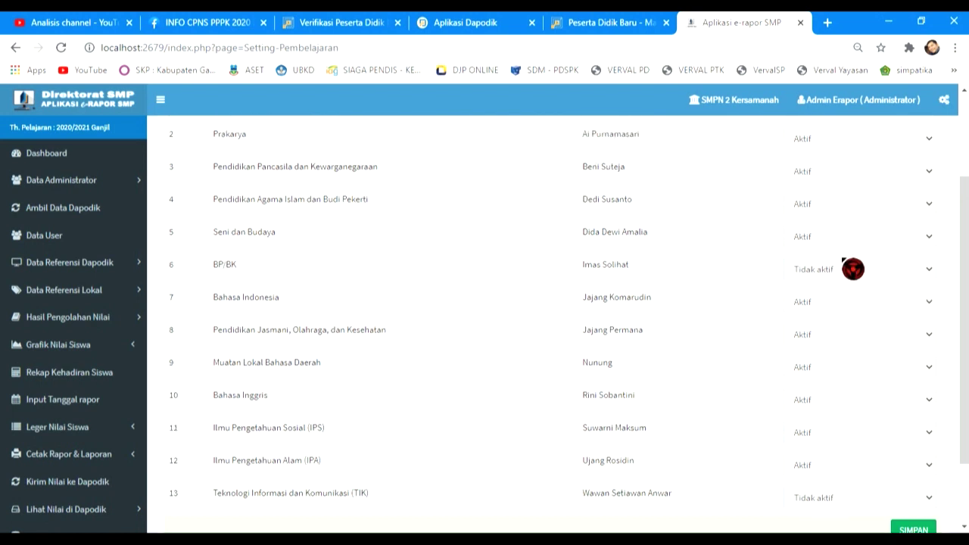
scroll(835, 261, down, 2)
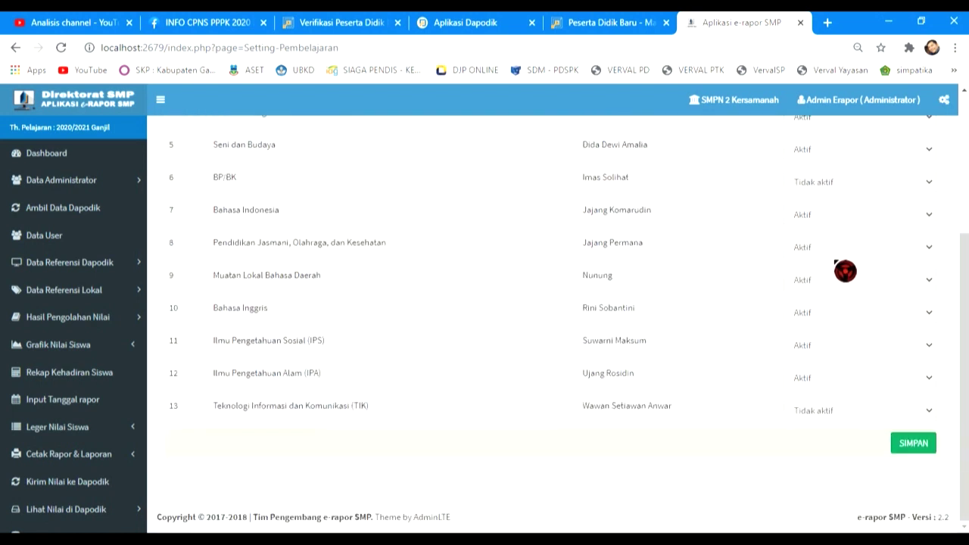
click(930, 450)
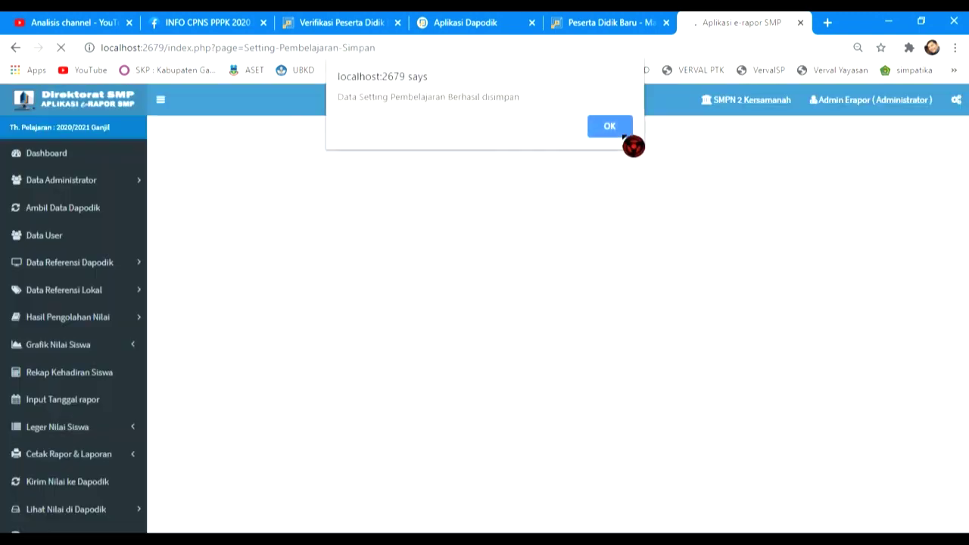
click(626, 135)
For class 7B, set the status of BP/BK and Teknologi Informasi dan Komunikasi (TIK) to Tidak aktif and save the learning settings
click(594, 181)
click(585, 248)
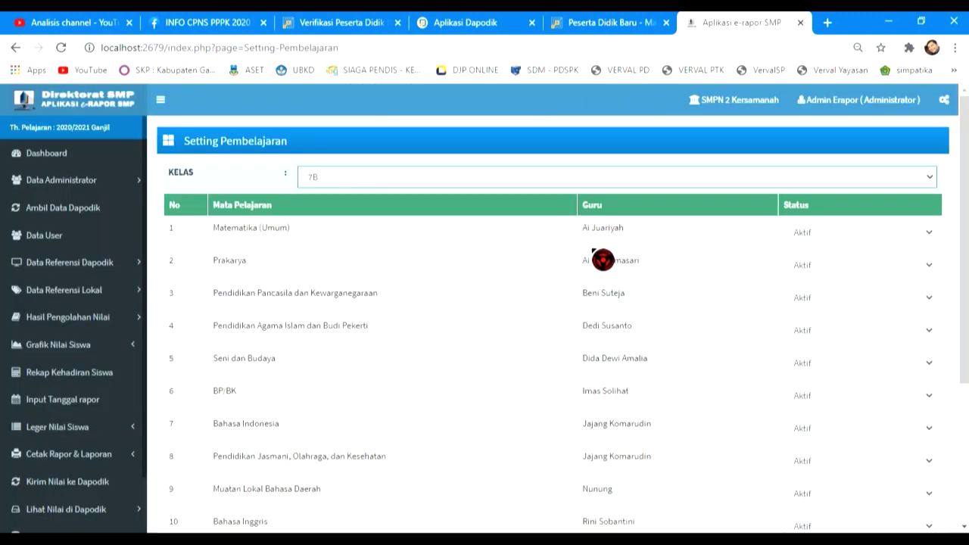
scroll(880, 283, down, 3)
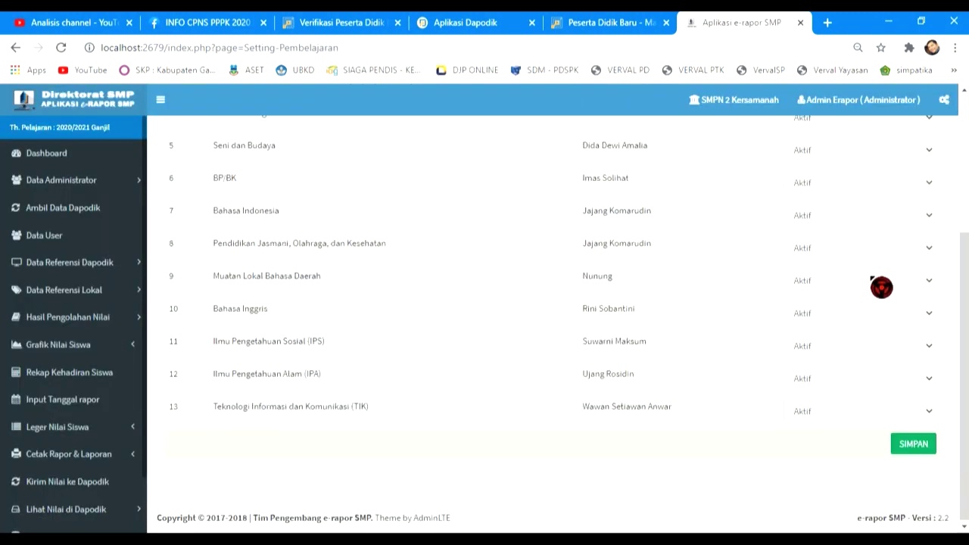
click(881, 190)
click(863, 229)
click(878, 415)
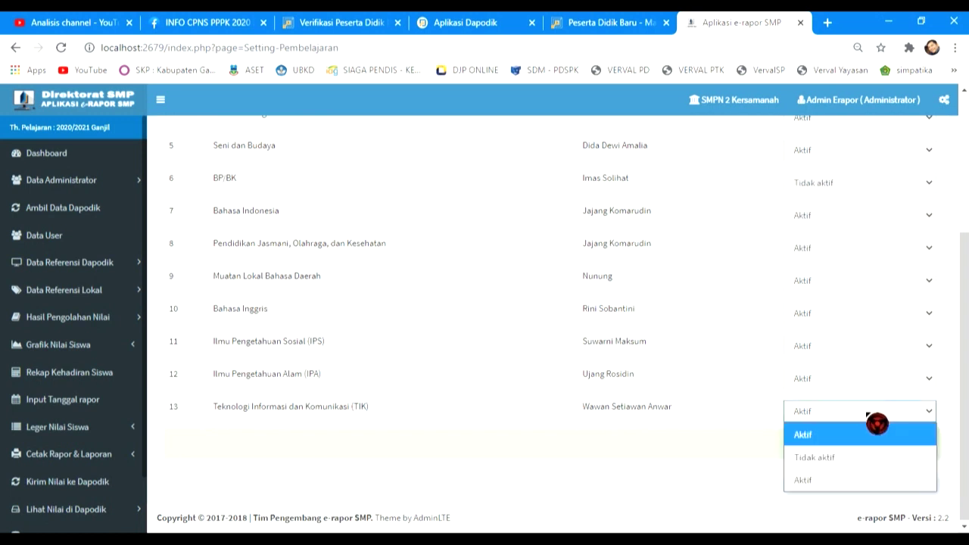
click(860, 461)
click(908, 451)
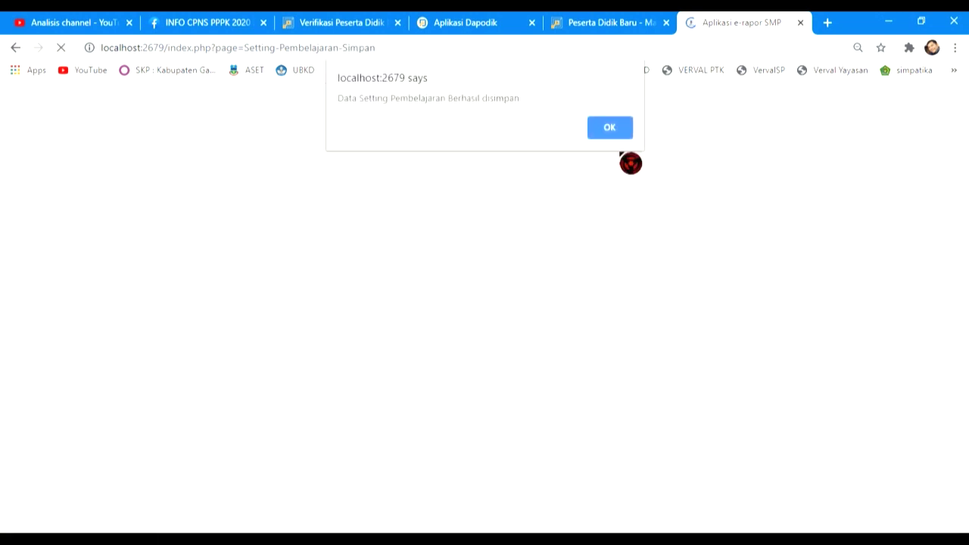
click(616, 130)
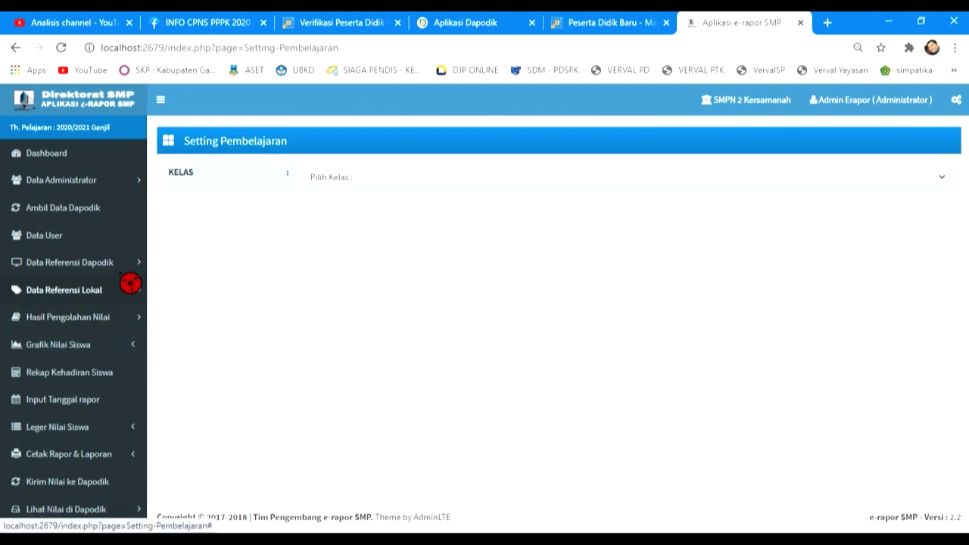
Go to the import of subject KKM (KKM Mapel) data and download its import format file
click(123, 295)
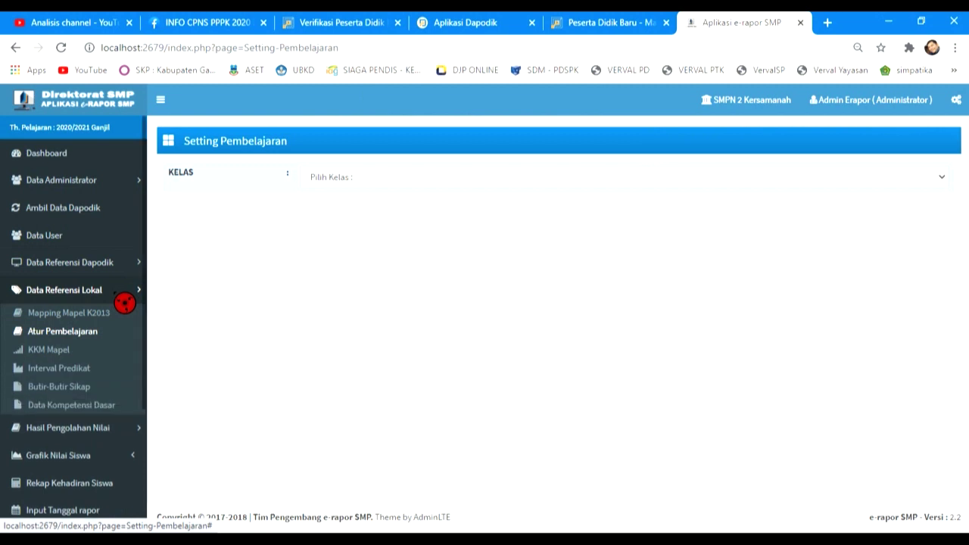
click(61, 351)
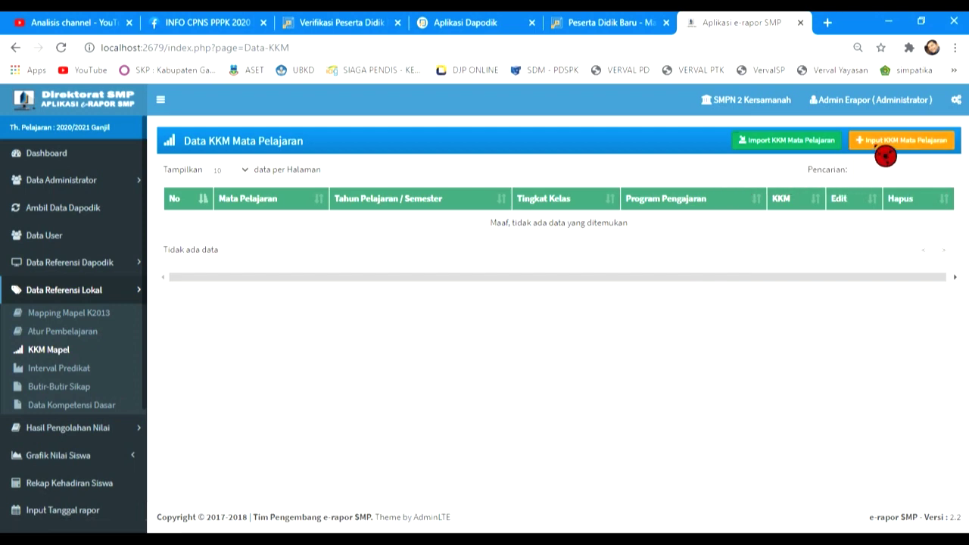
click(791, 148)
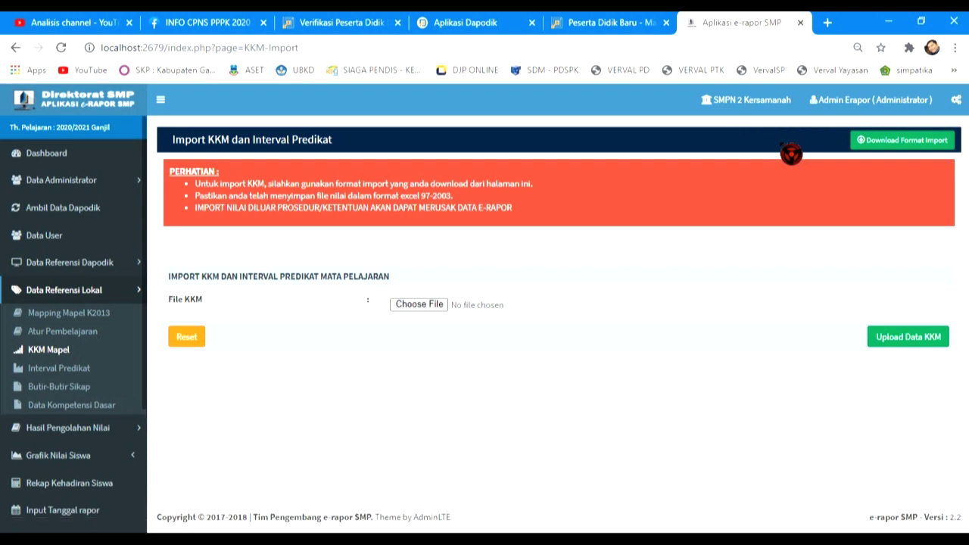
click(909, 142)
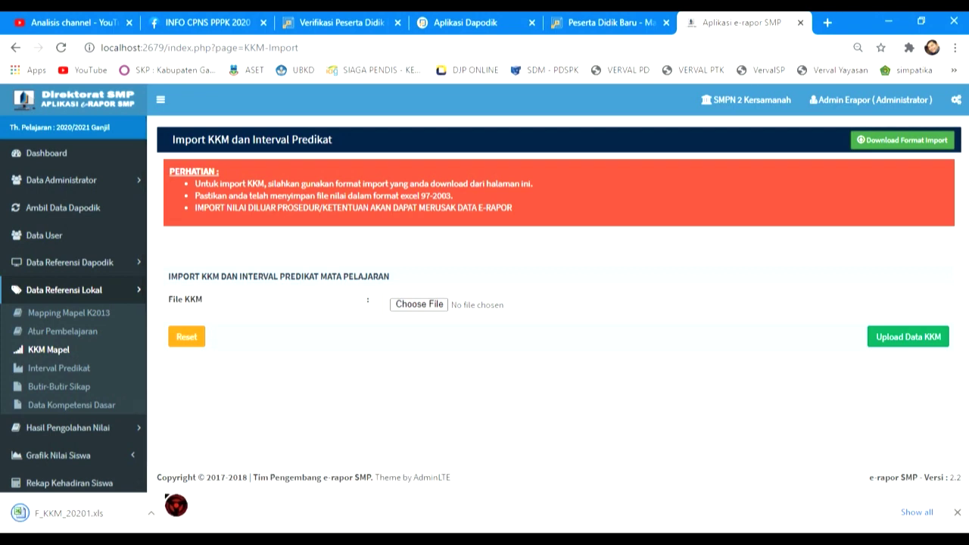
Locate the downloaded F_KKM_20201 file on disk and paste it into the folder 12. DATA ERAPOR on drive D
click(151, 512)
click(195, 465)
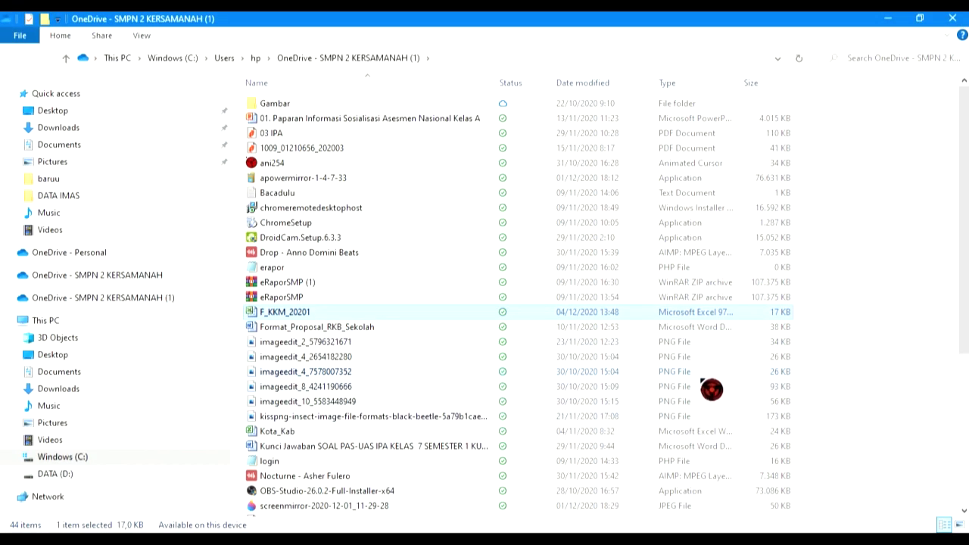
click(101, 476)
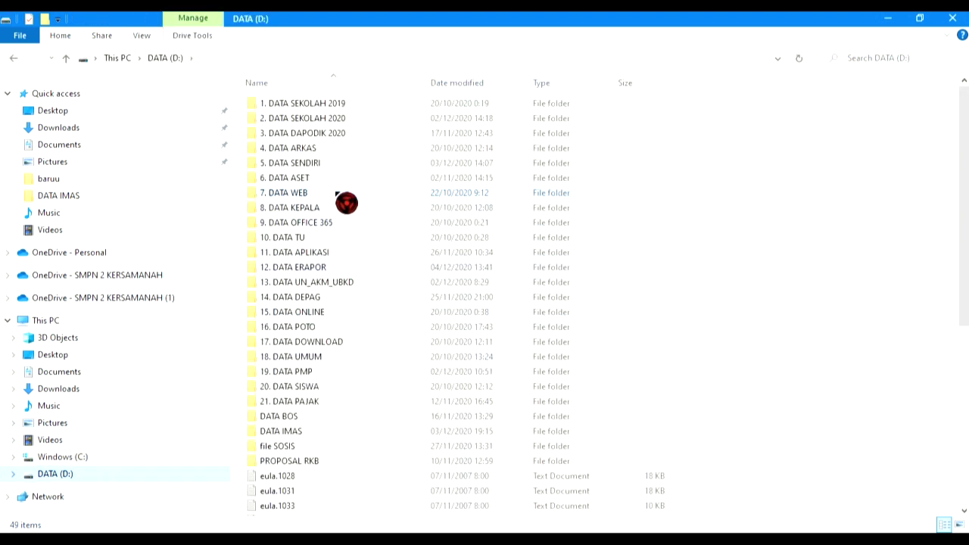
double_click(337, 268)
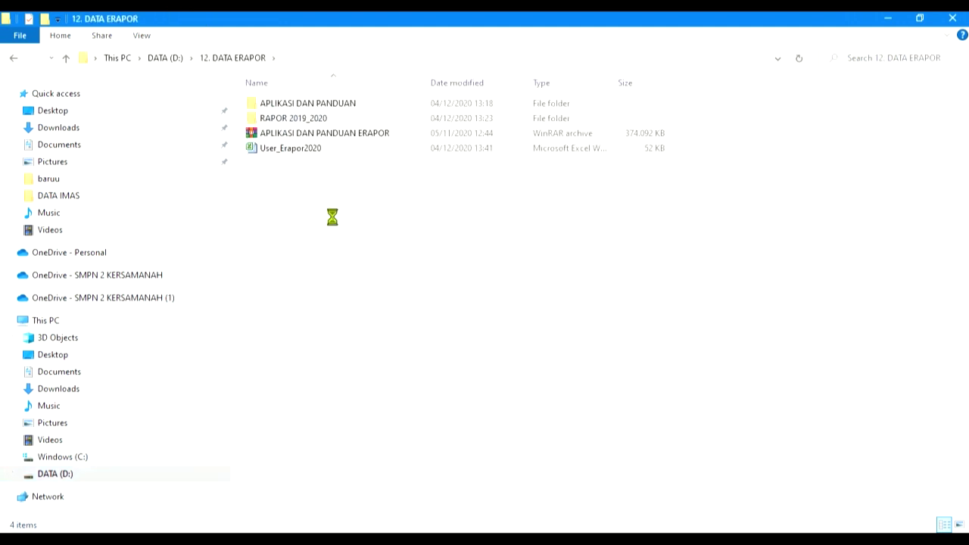
key(ctrl+v)
click(331, 149)
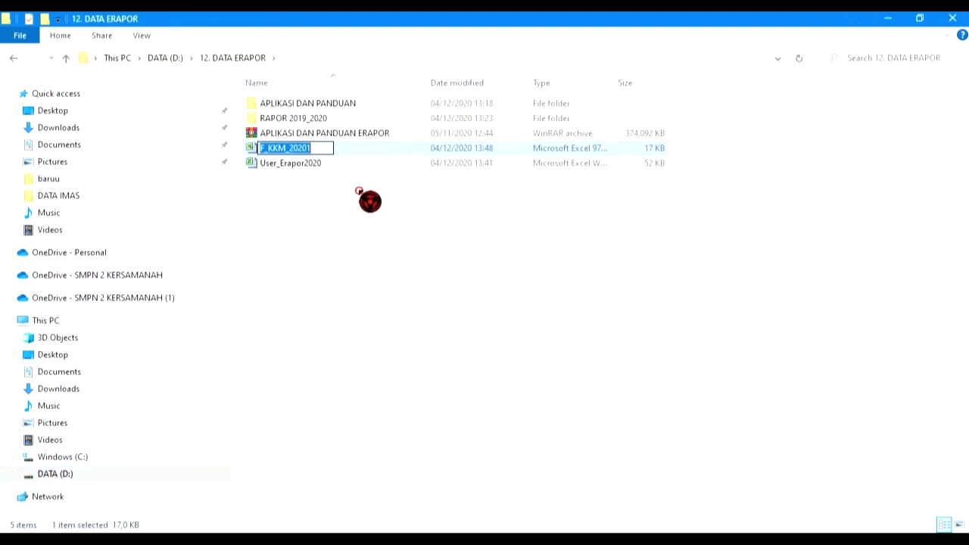
click(358, 190)
Open the workbook F_KKM_20201 from the 12. DATA ERAPOR folder in the newer Excel version, closing the empty older Excel window
double_click(349, 151)
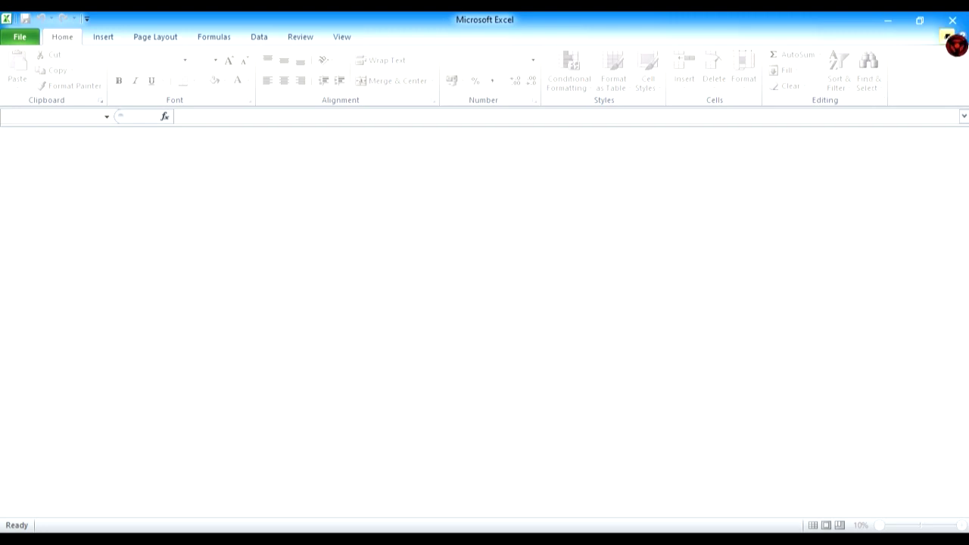
click(952, 20)
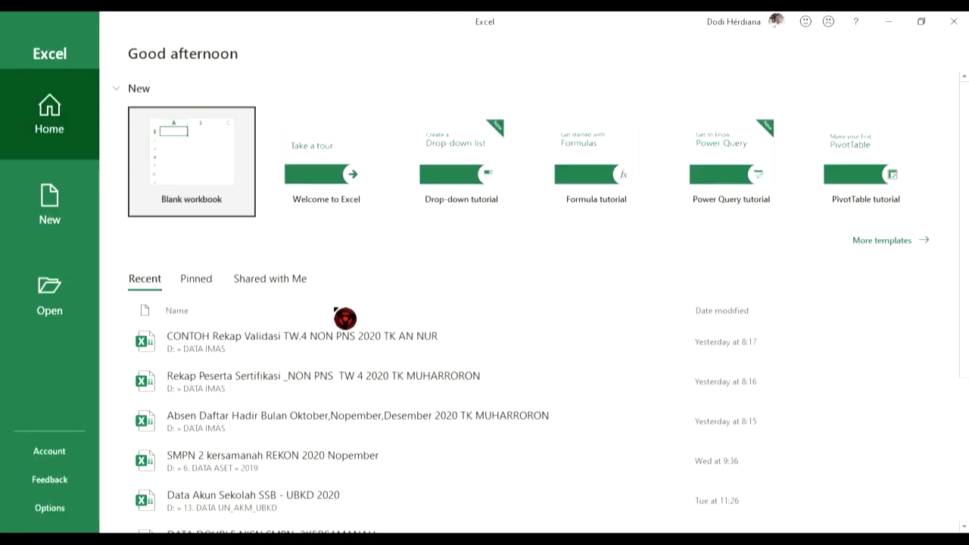
click(89, 315)
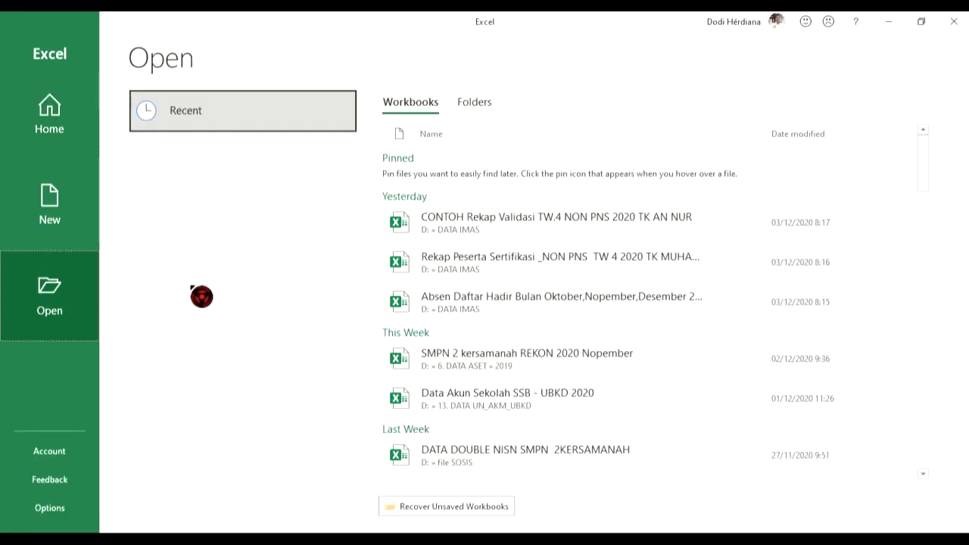
scroll(258, 454, down, 3)
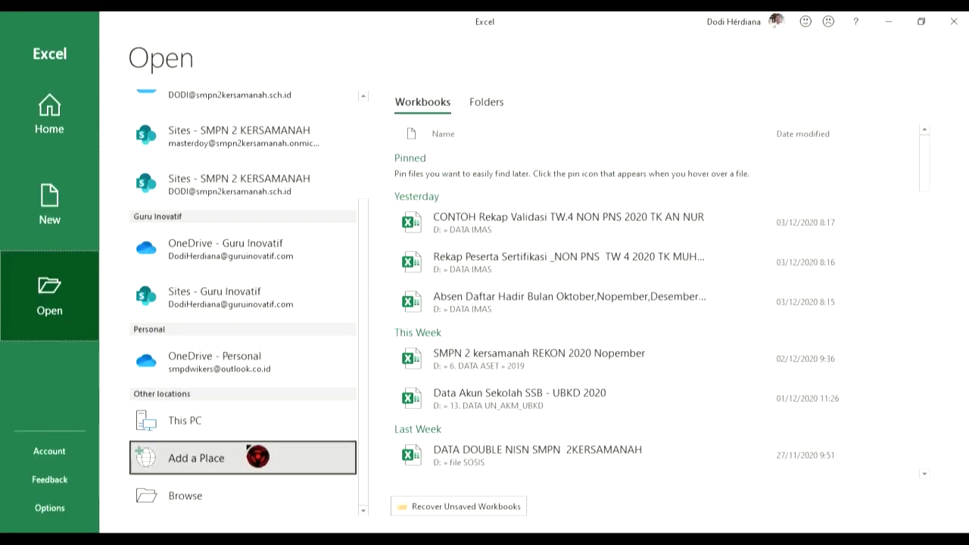
click(259, 491)
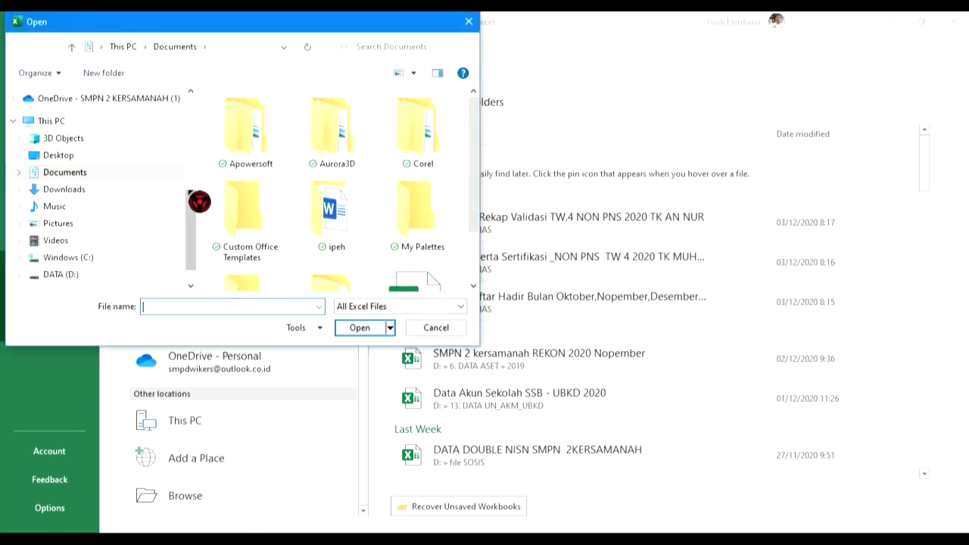
scroll(199, 202, down, 1)
click(126, 254)
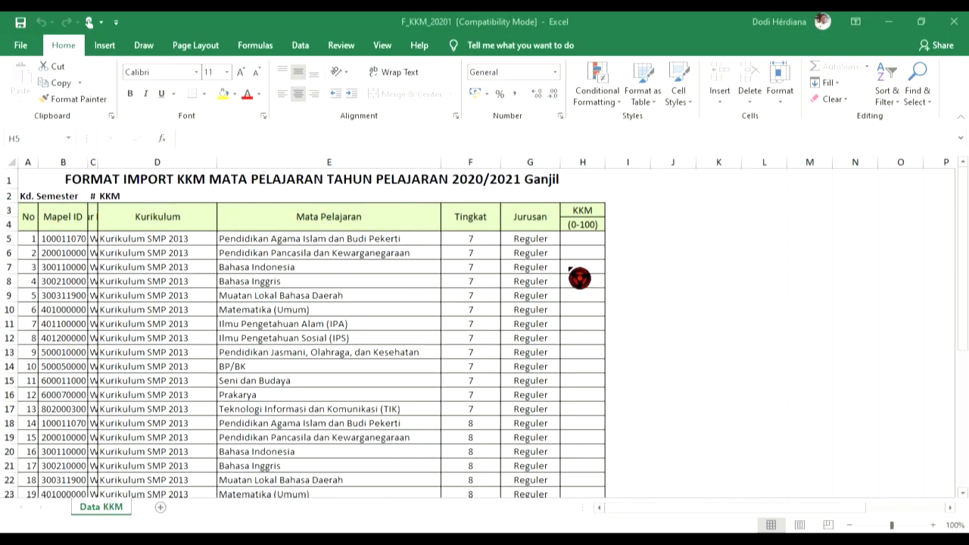
Enter a KKM of 65 for all grade 7 subjects in cells H5 to H17
key(ctrl+shift+Down)
click(588, 239)
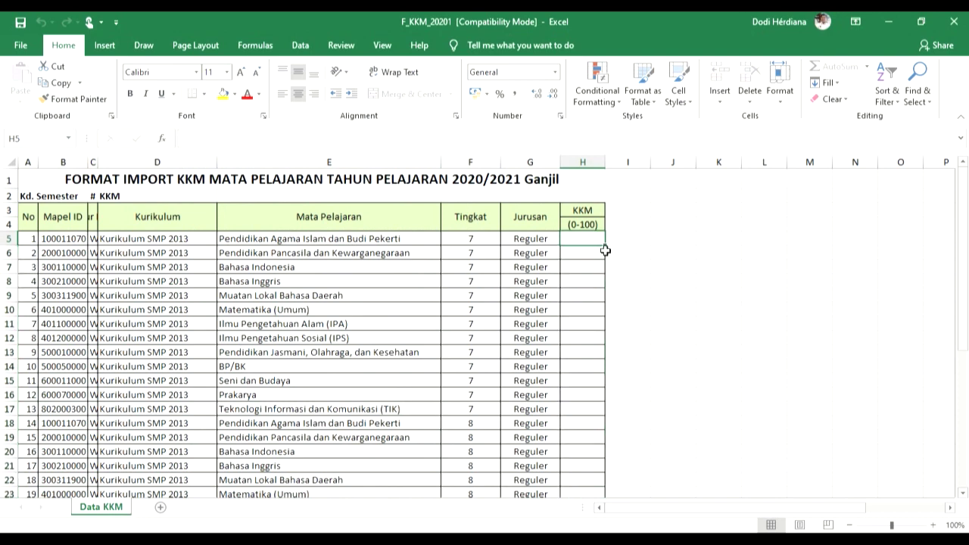
text(6)
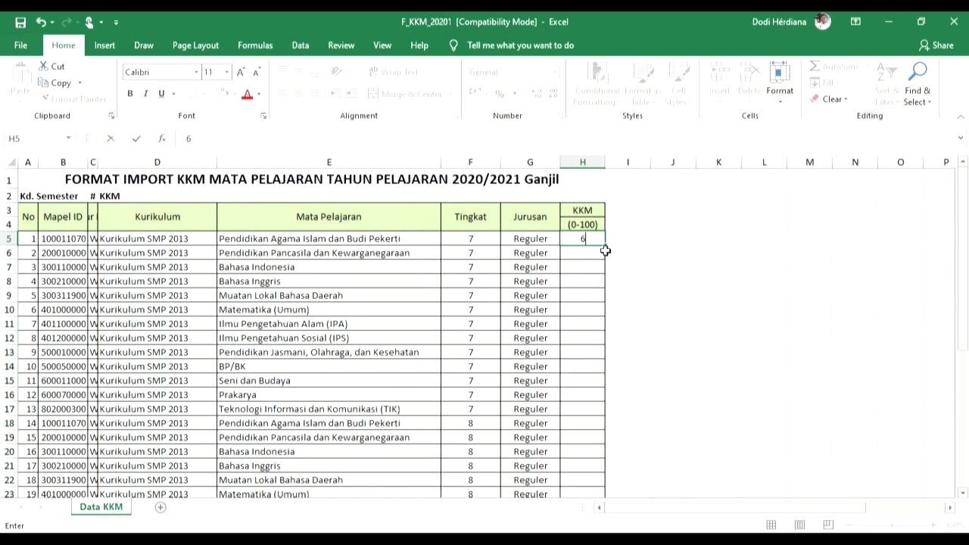
text(5)
key(Return)
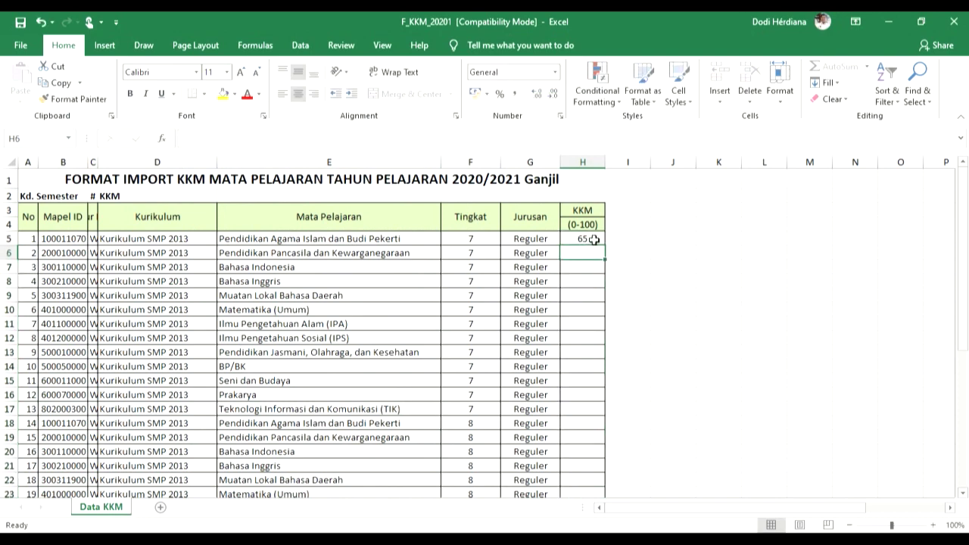
click(587, 239)
drag(604, 245, 601, 411)
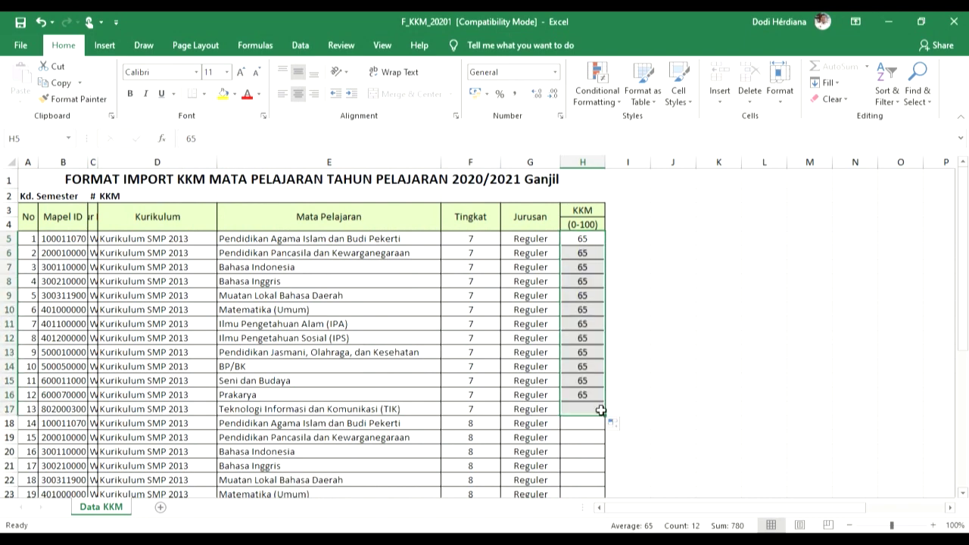
Enter a KKM of 70 for all grade 8 subjects in cells H18 to H28
click(586, 421)
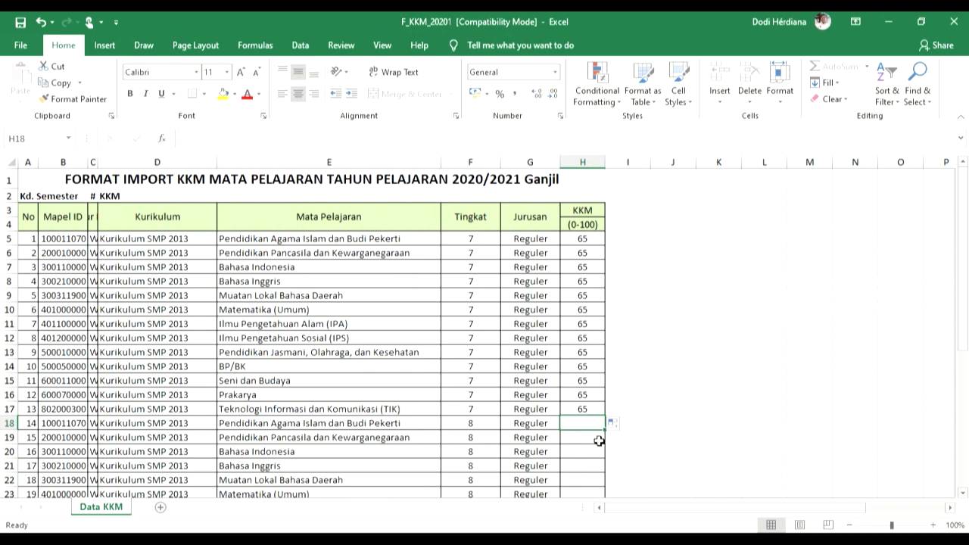
text(70)
click(587, 448)
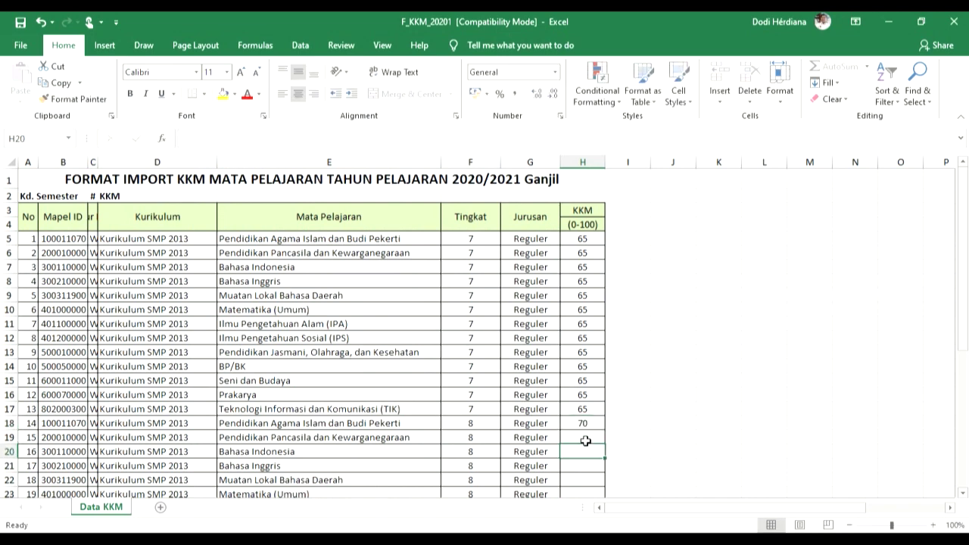
click(590, 424)
scroll(655, 364, down, 3)
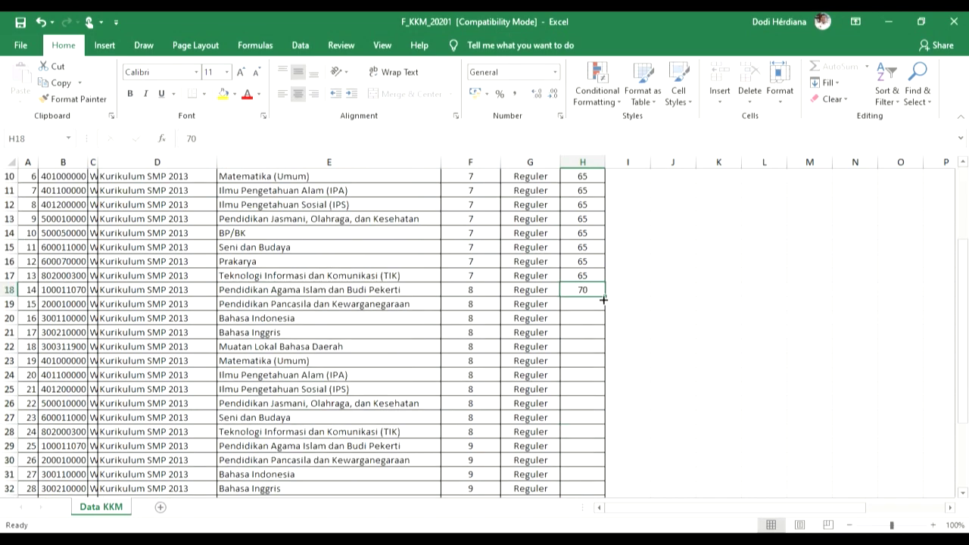
drag(603, 300, 587, 441)
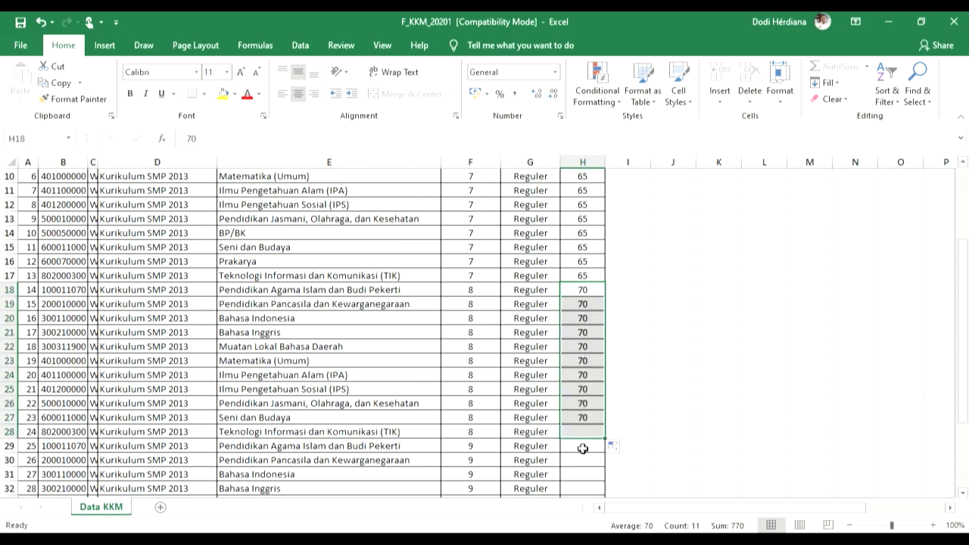
Enter a KKM of 75 for all grade 9 subjects in cells H29 to H40
click(585, 448)
text(75)
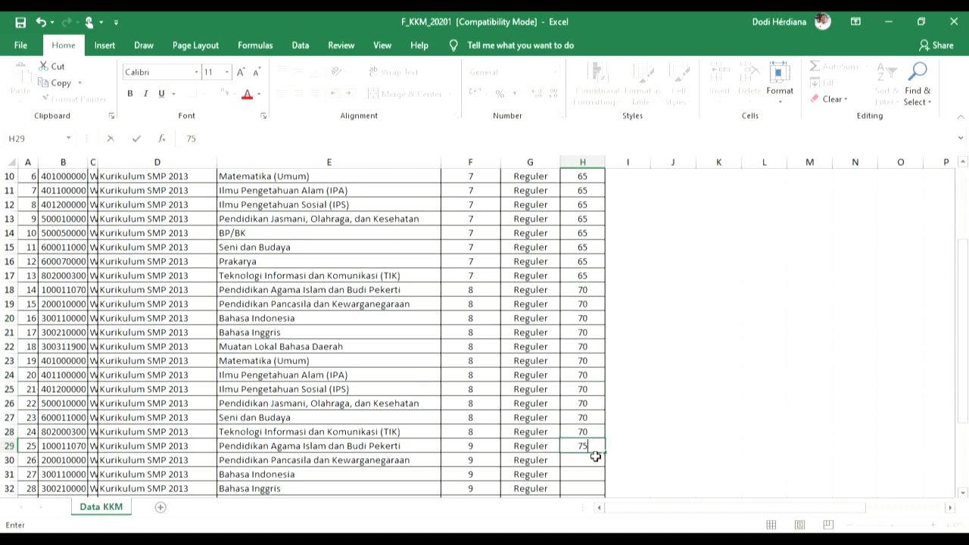
key(Return)
click(590, 448)
drag(602, 452, 598, 508)
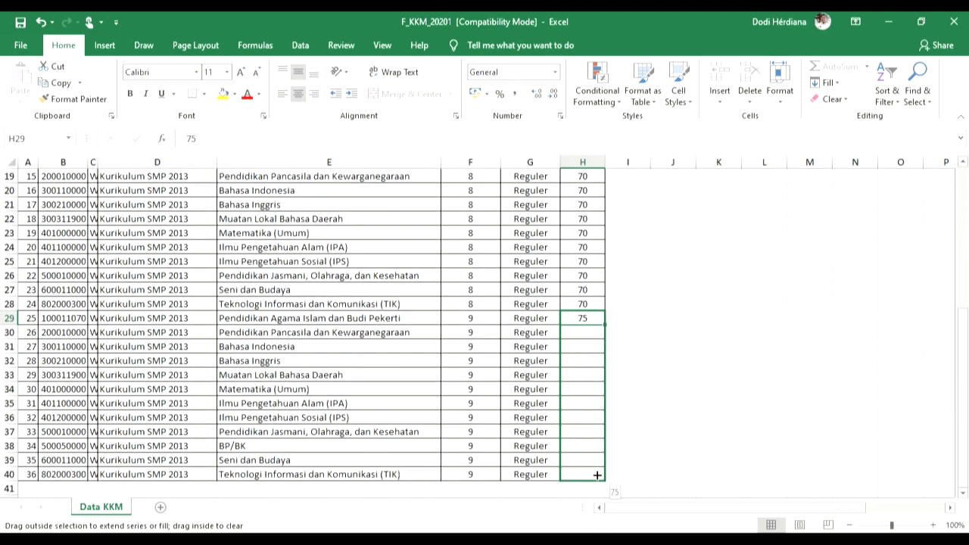
Finish filling the grade 9 KKM of 75 down to H40, and save and close the workbook
drag(598, 474, 597, 475)
click(655, 331)
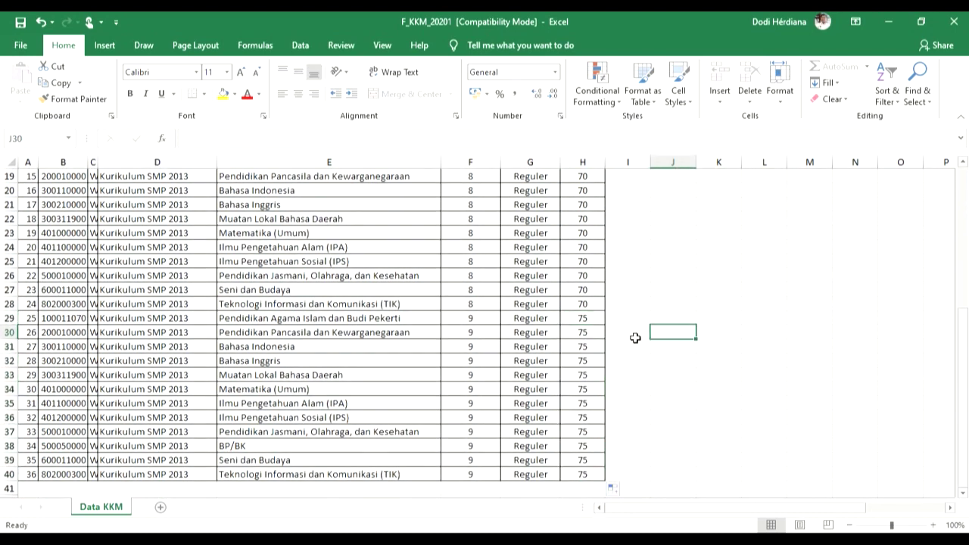
click(954, 22)
click(424, 295)
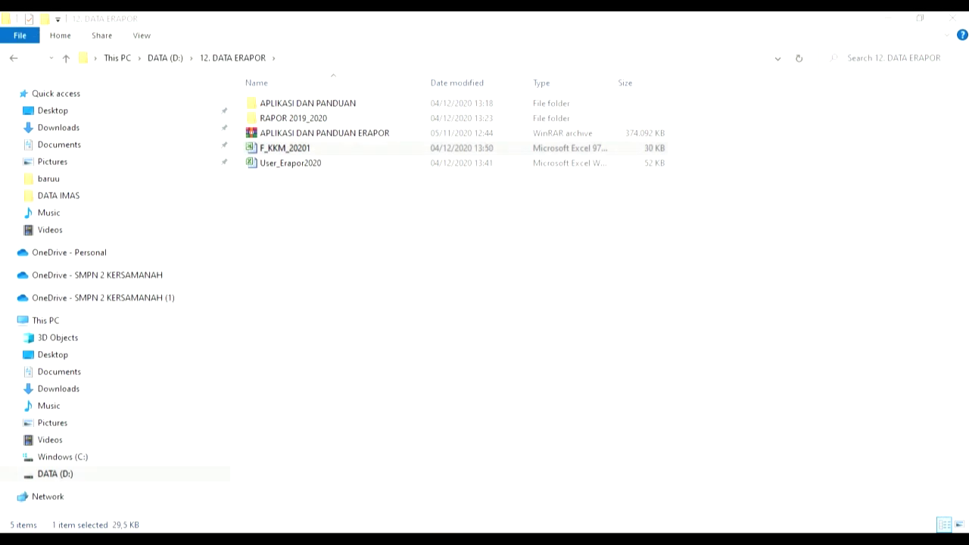
Switch to e-Rapor in Chrome and upload F_KKM_20201 from the 12. DATA ERAPOR folder on drive D as the KKM file
drag(396, 529, 560, 505)
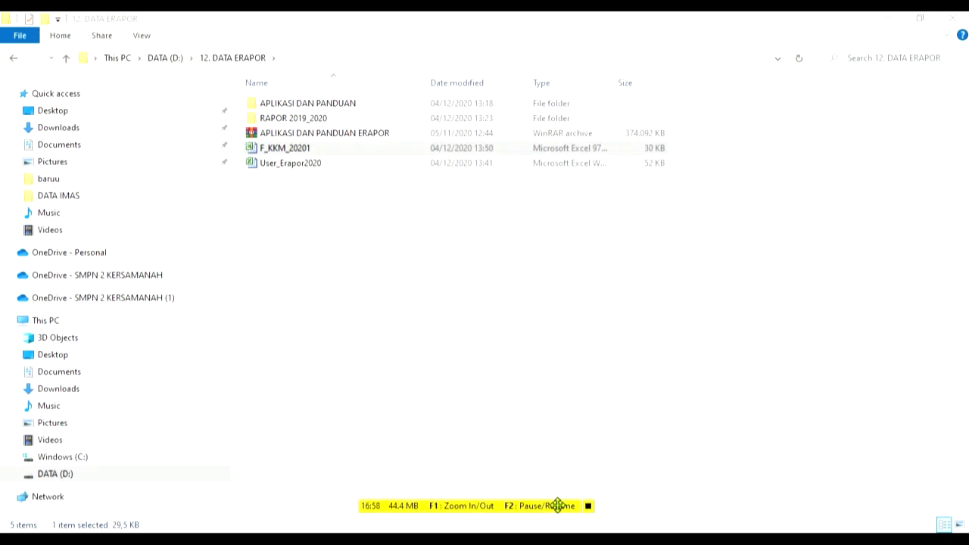
key(alt+Tab)
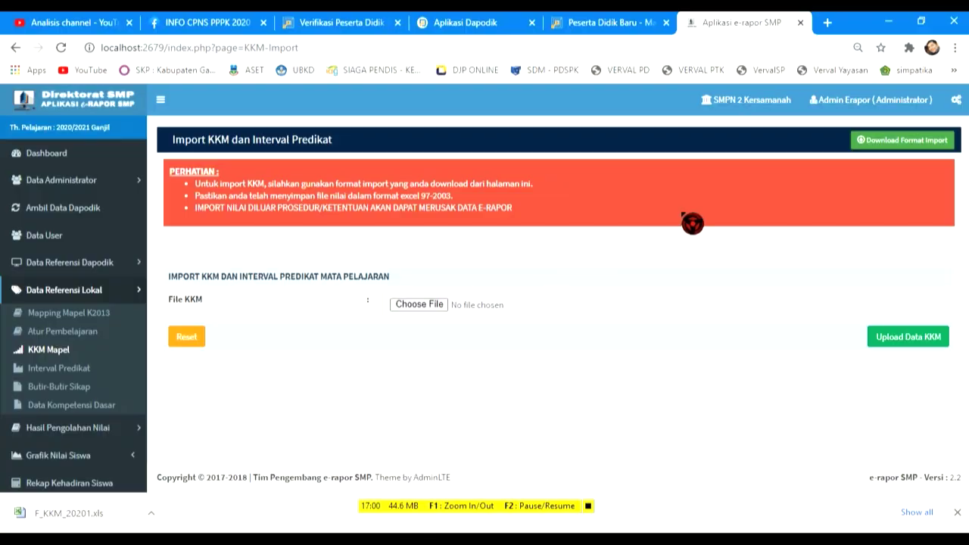
click(424, 307)
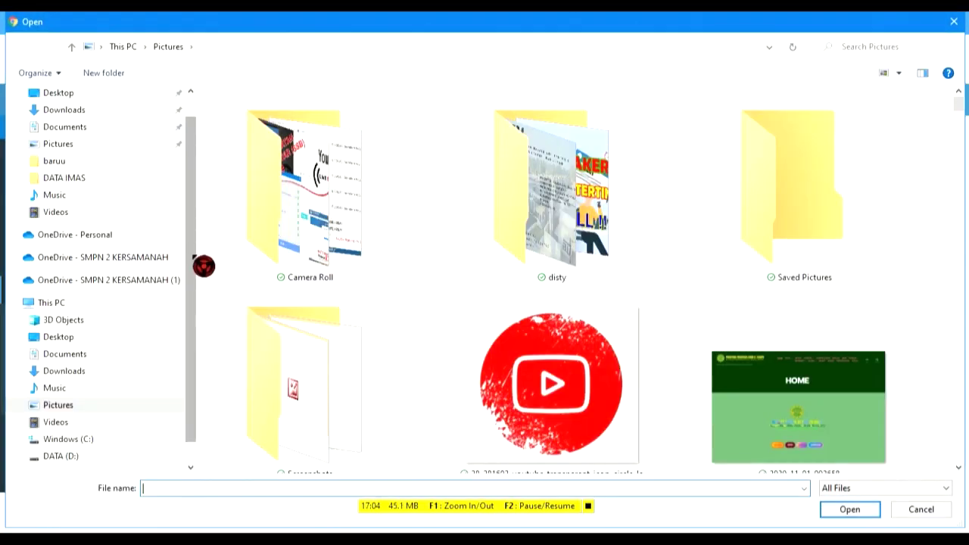
scroll(182, 318, down, 2)
click(133, 424)
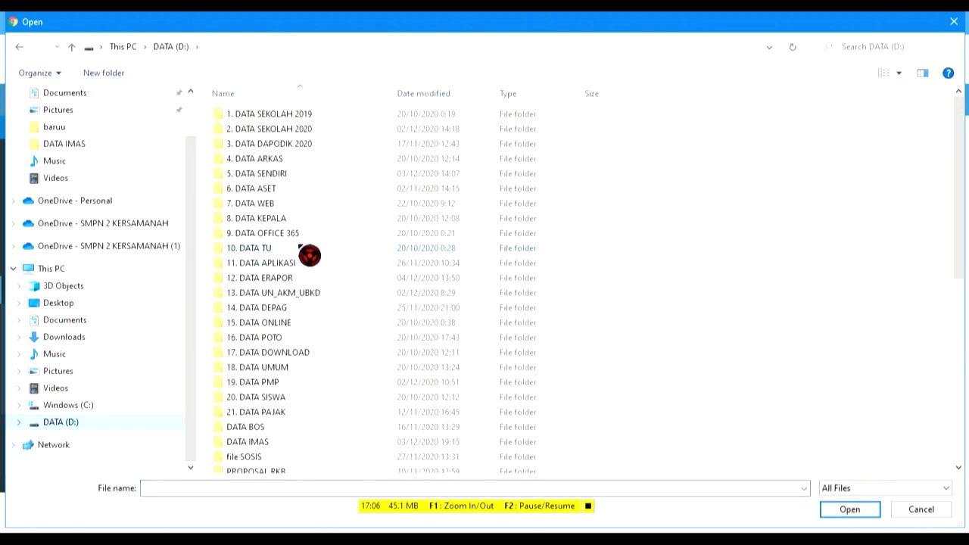
double_click(295, 278)
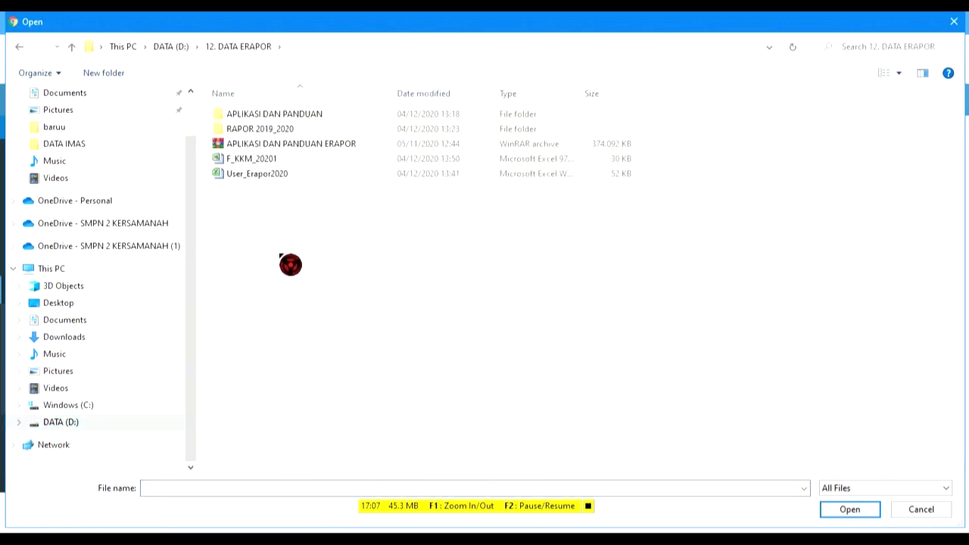
click(269, 159)
click(849, 509)
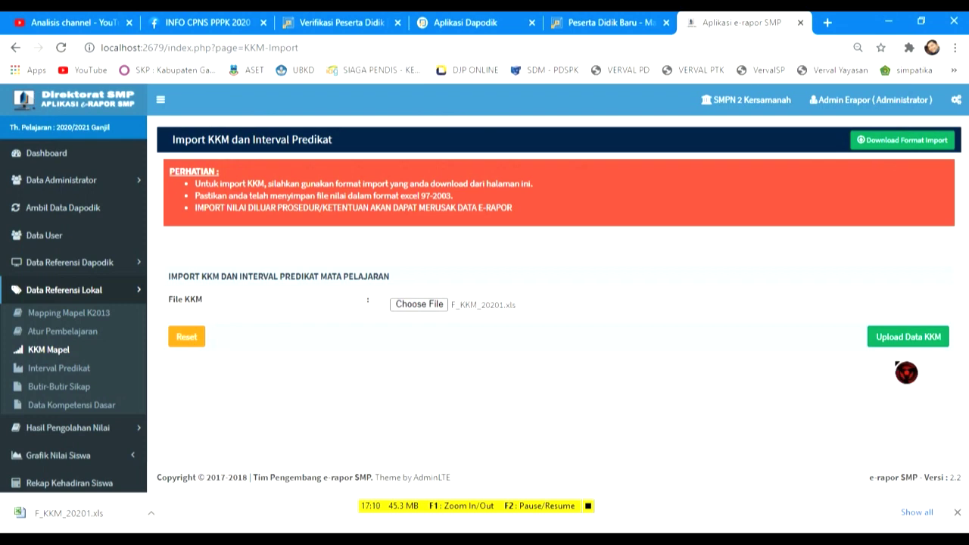
click(909, 337)
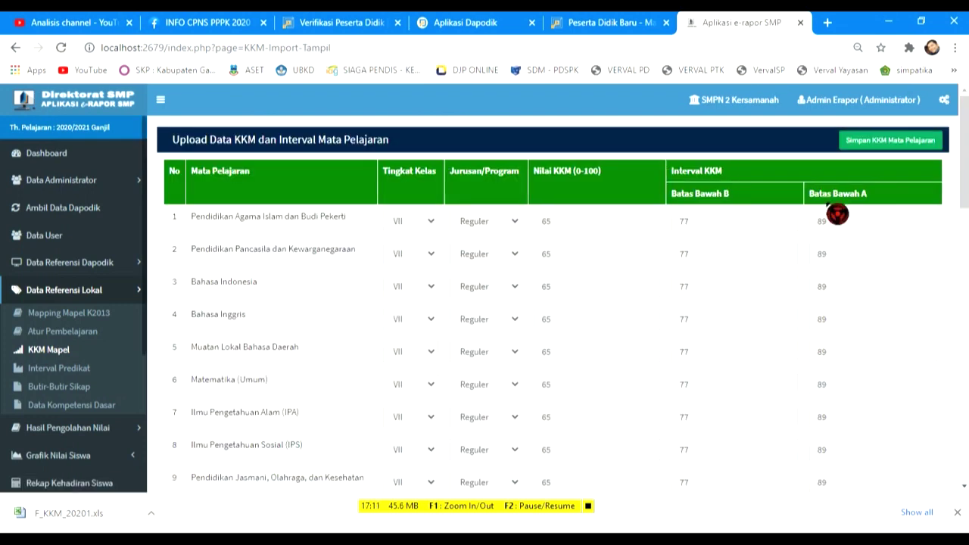
Check the uploaded KKM and interval values for all grades and save them as the subjects' KKM
scroll(825, 225, down, 1)
scroll(825, 225, up, 1)
click(509, 227)
click(513, 232)
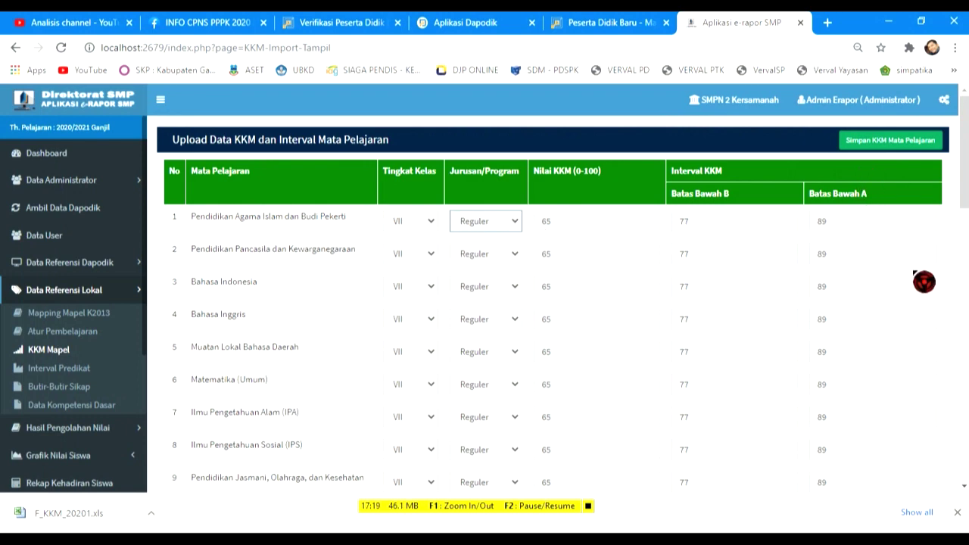
scroll(923, 282, down, 3)
scroll(923, 285, down, 8)
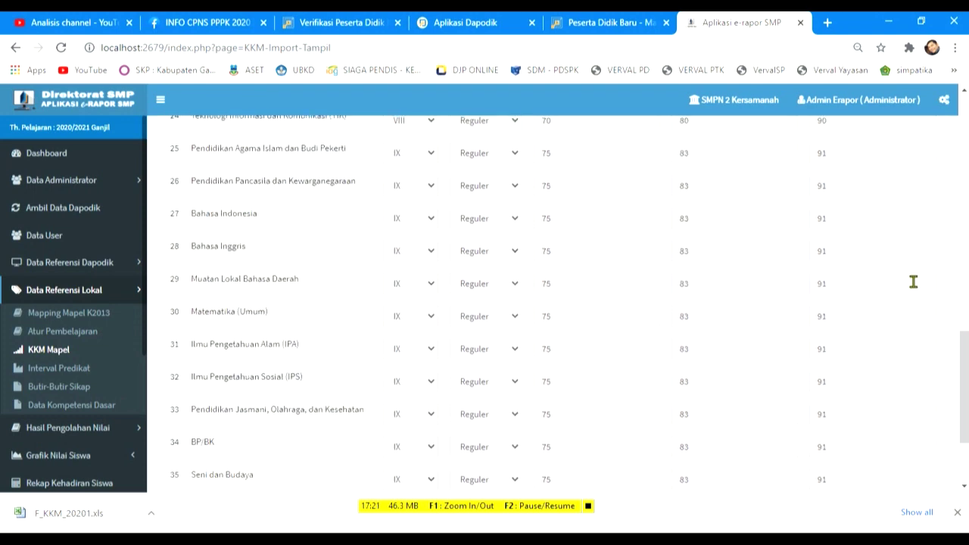
scroll(913, 284, down, 2)
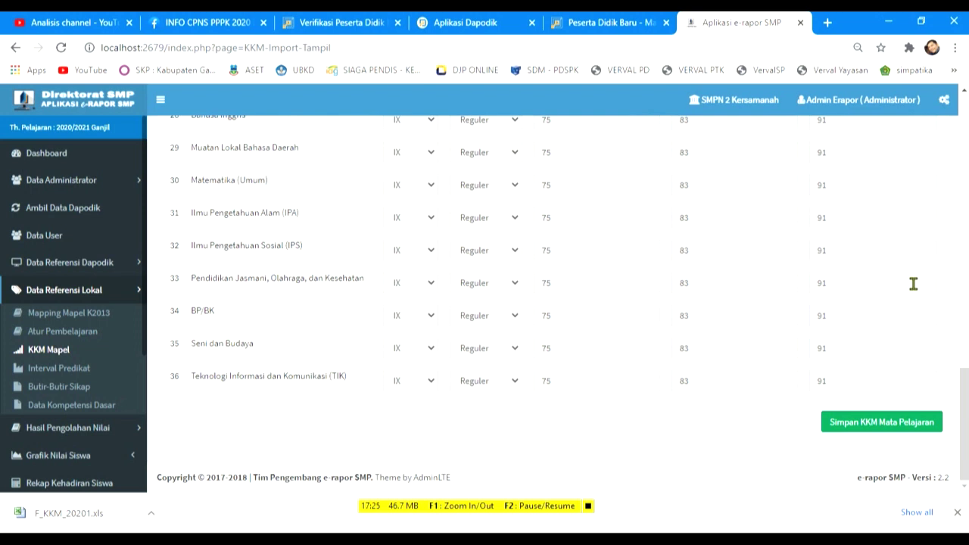
click(872, 424)
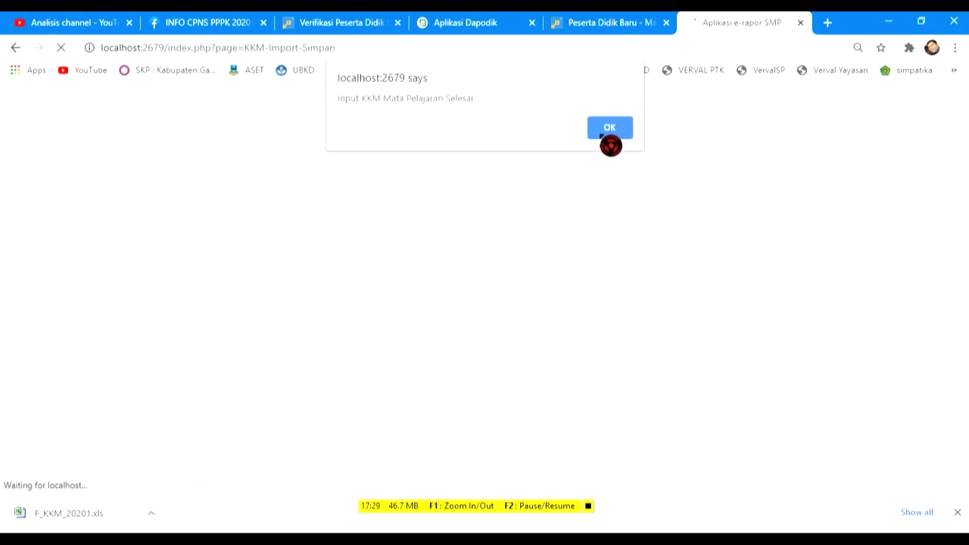
click(617, 144)
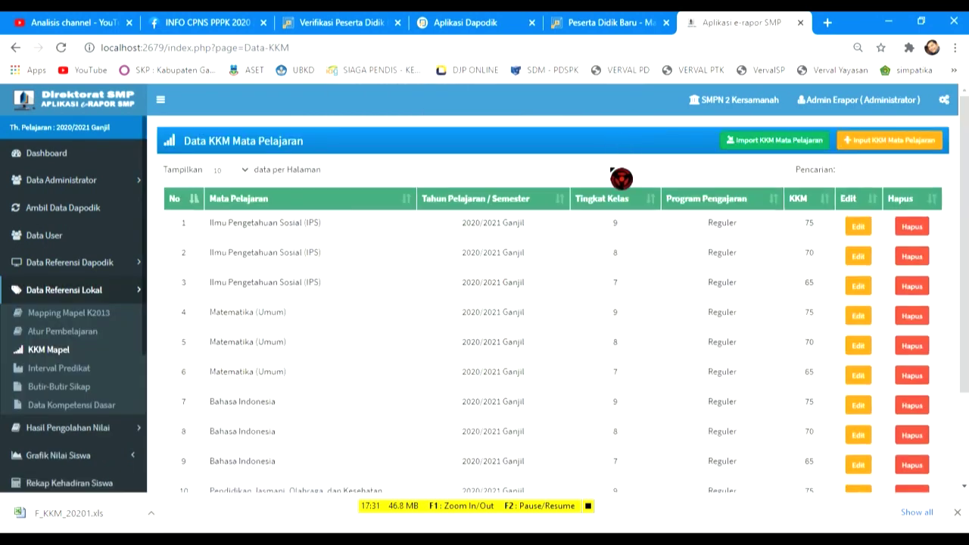
Examine the saved subject KKM list and the Interval Predikat data for the subjects
scroll(412, 330, down, 3)
click(75, 370)
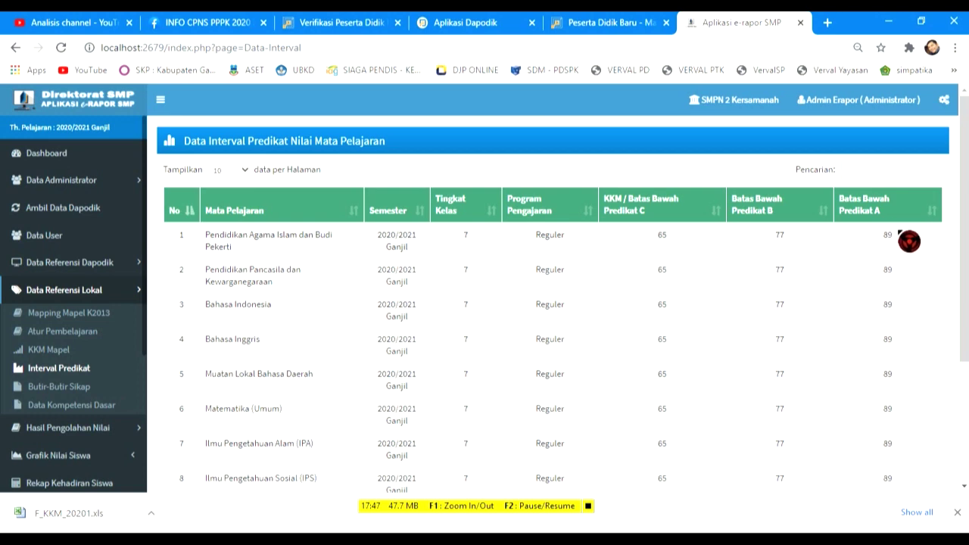
scroll(727, 284, down, 3)
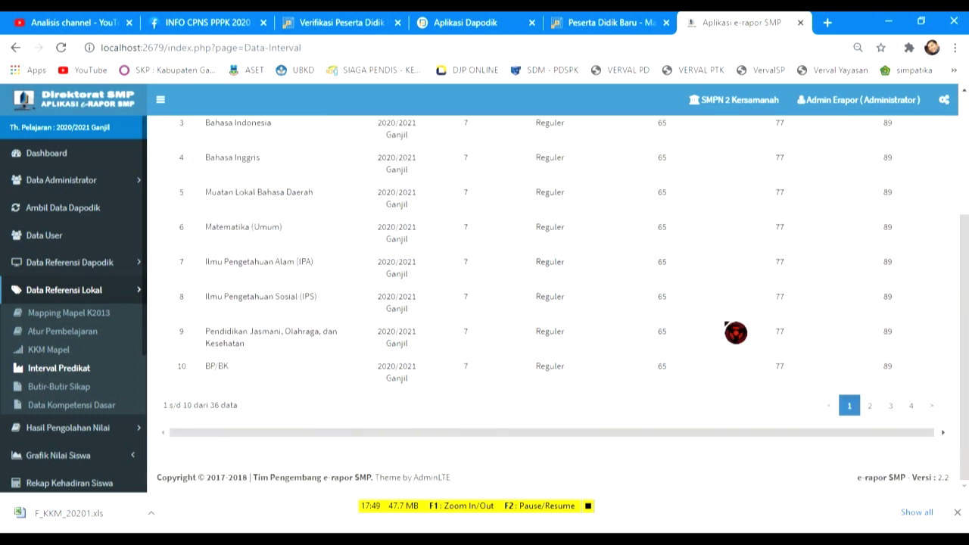
scroll(457, 325, up, 3)
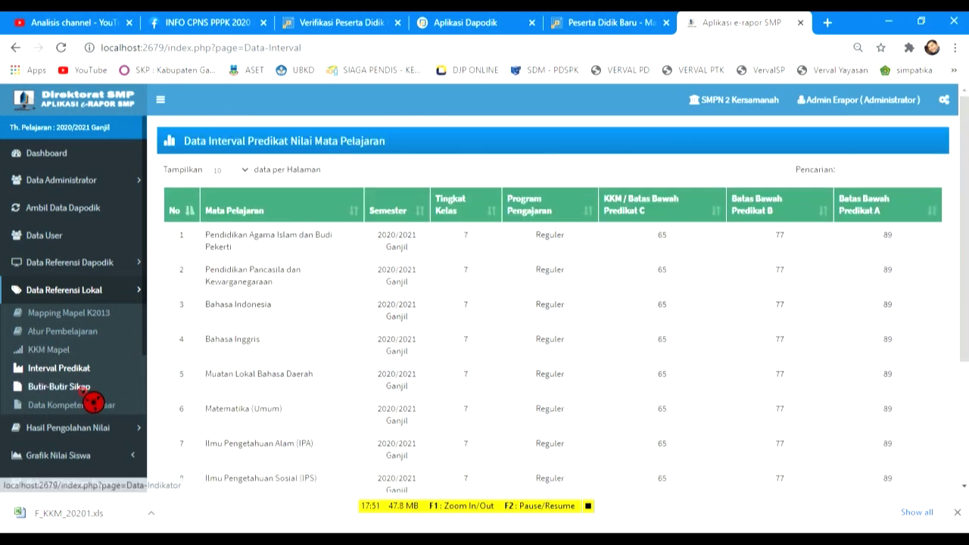
Examine both pages of the Butir-Butir Sikap list, covering the spiritual and social attitude items
click(89, 392)
scroll(755, 272, down, 3)
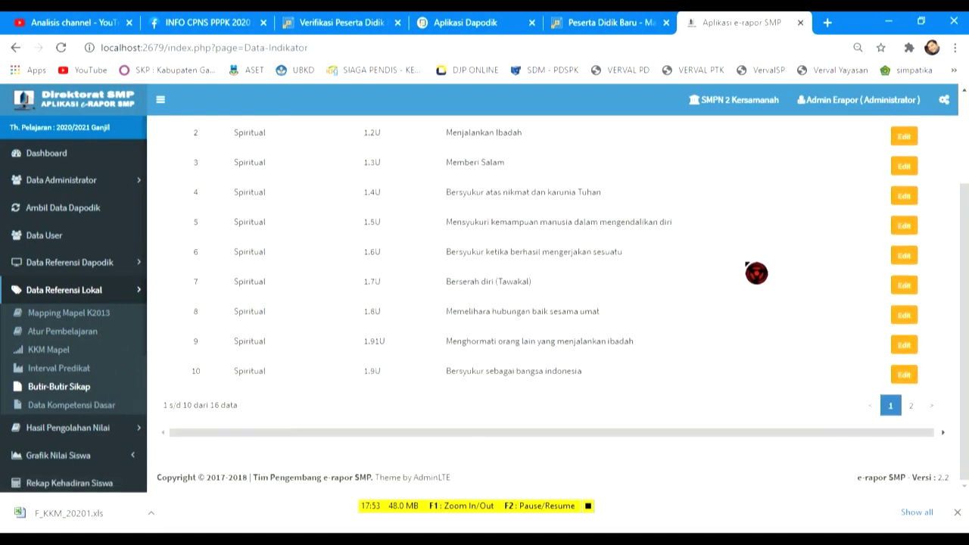
scroll(679, 347, up, 3)
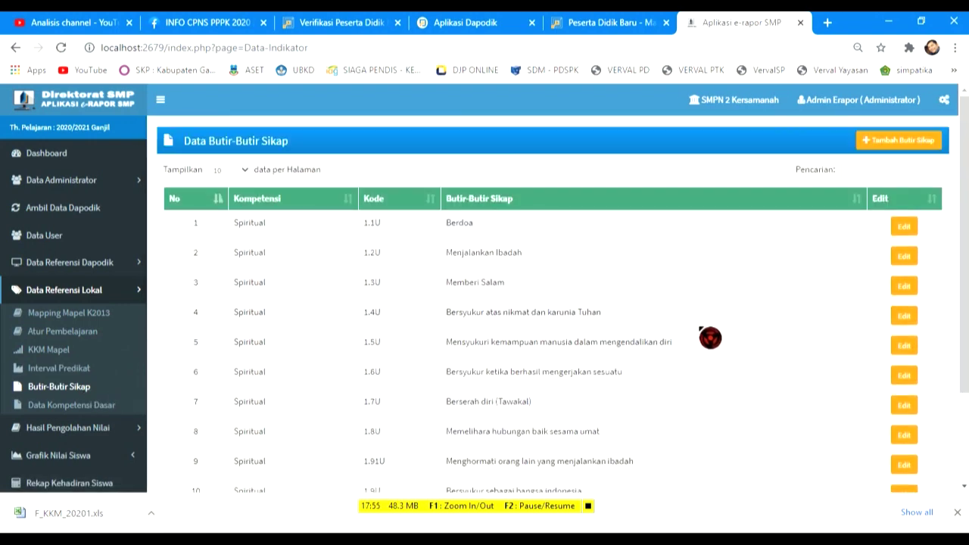
scroll(719, 338, down, 3)
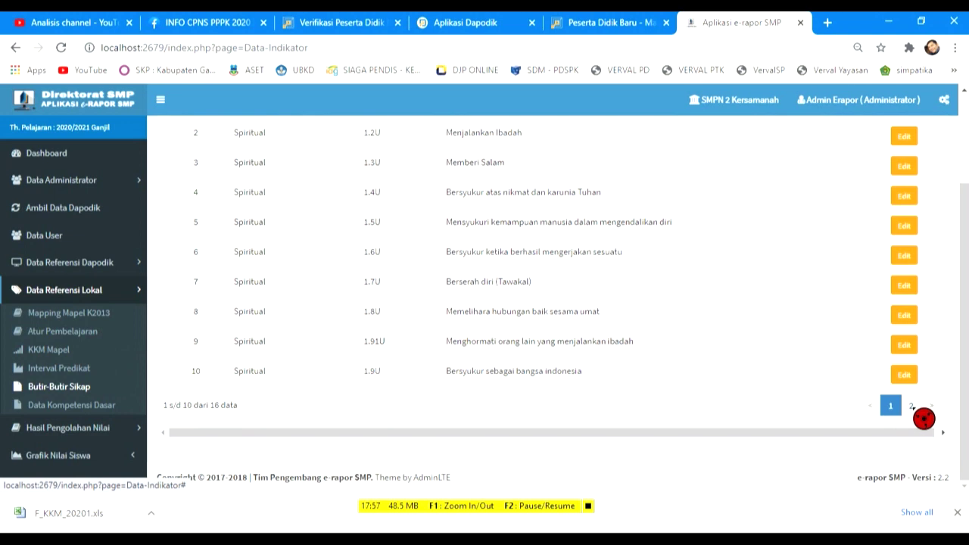
scroll(746, 364, up, 3)
scroll(747, 363, down, 3)
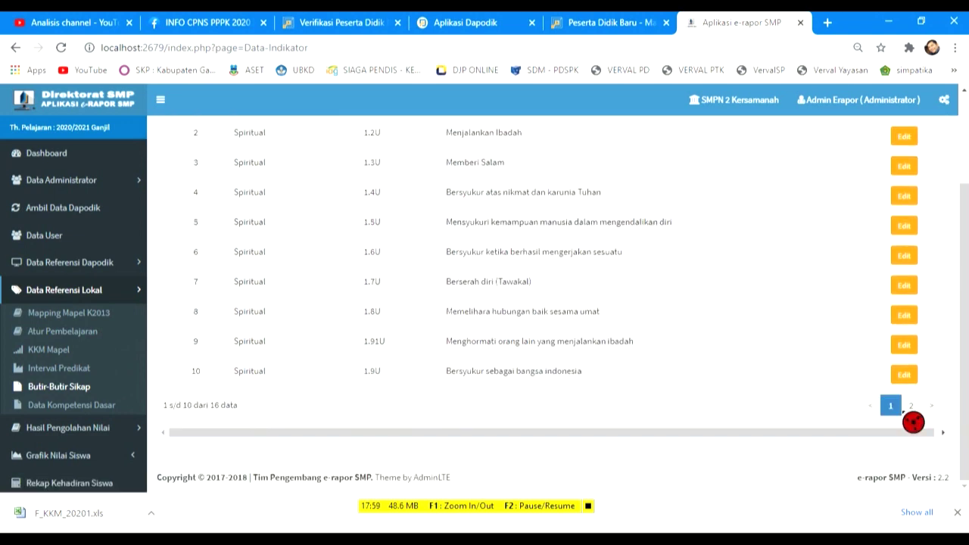
click(911, 406)
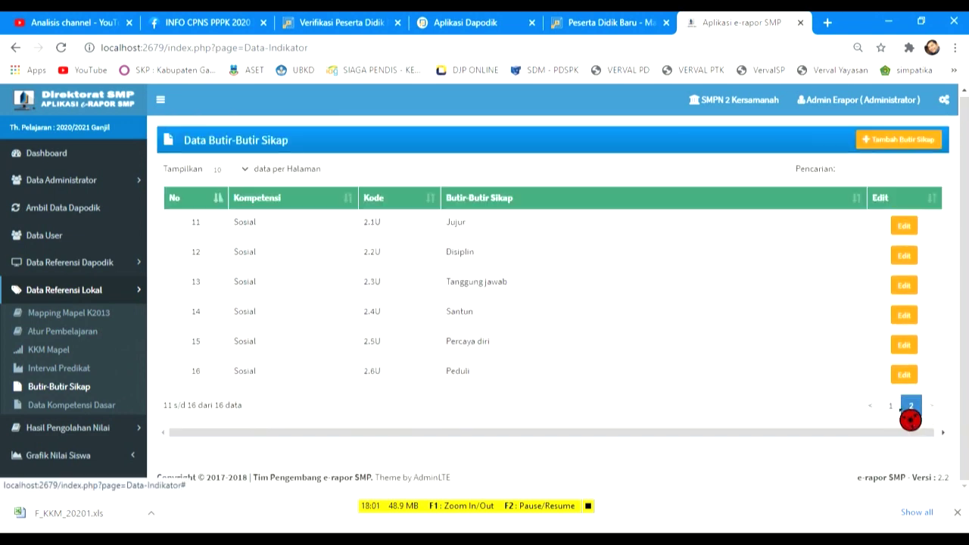
click(892, 409)
scroll(805, 333, up, 3)
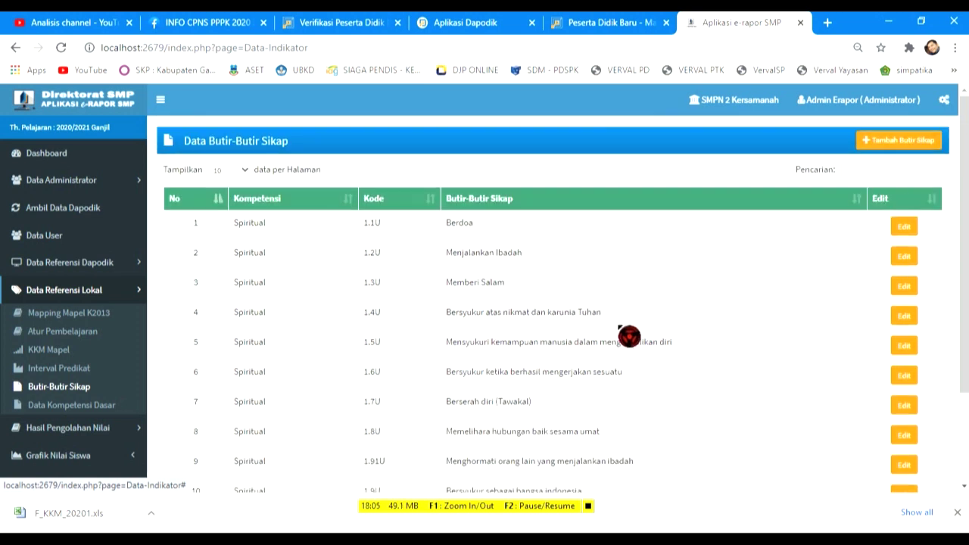
Open the form for adding attitude items and view its item count and Jenis options without choosing any
click(898, 157)
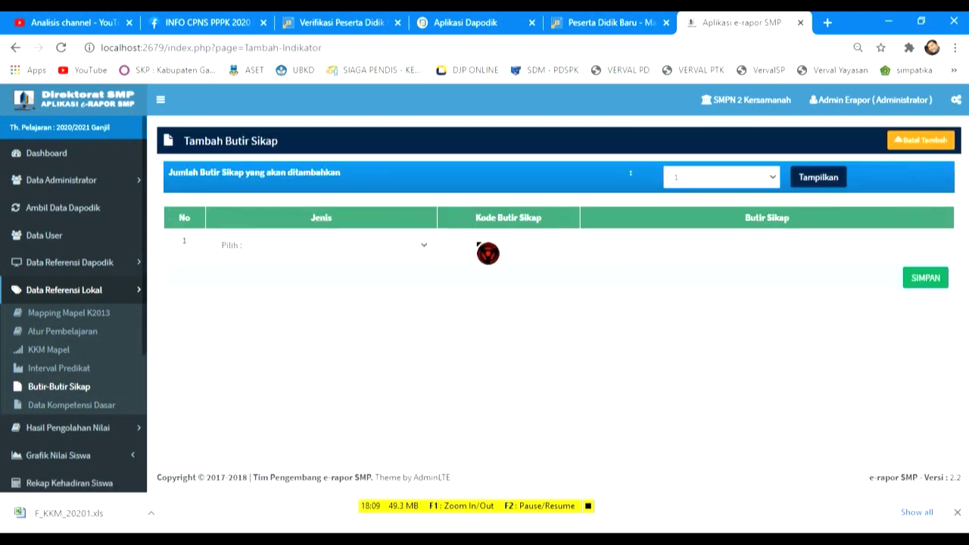
click(757, 186)
click(758, 190)
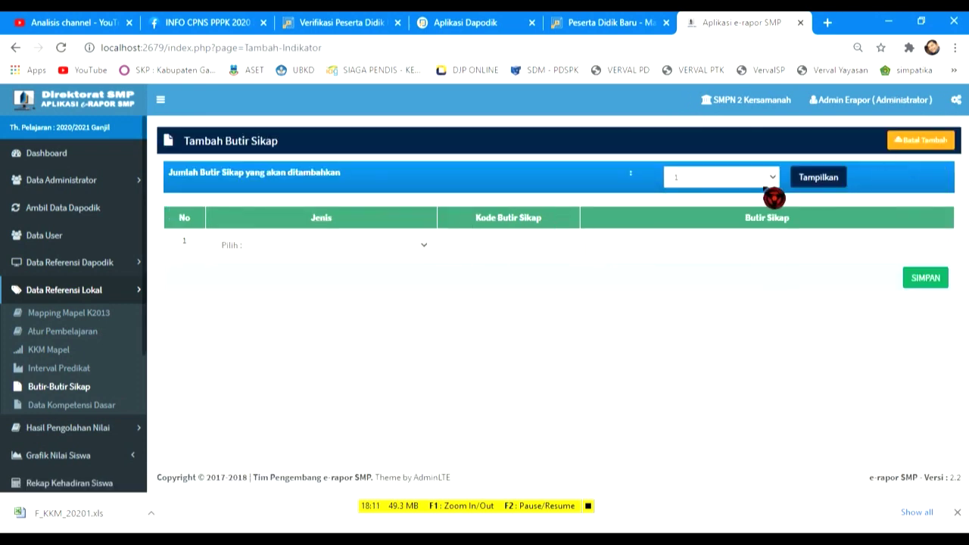
click(764, 189)
click(752, 195)
click(423, 254)
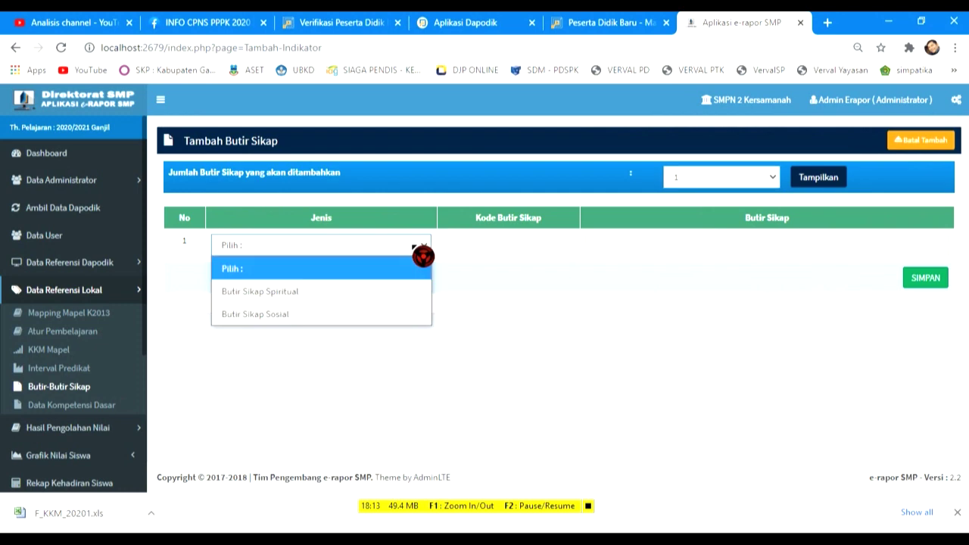
click(686, 321)
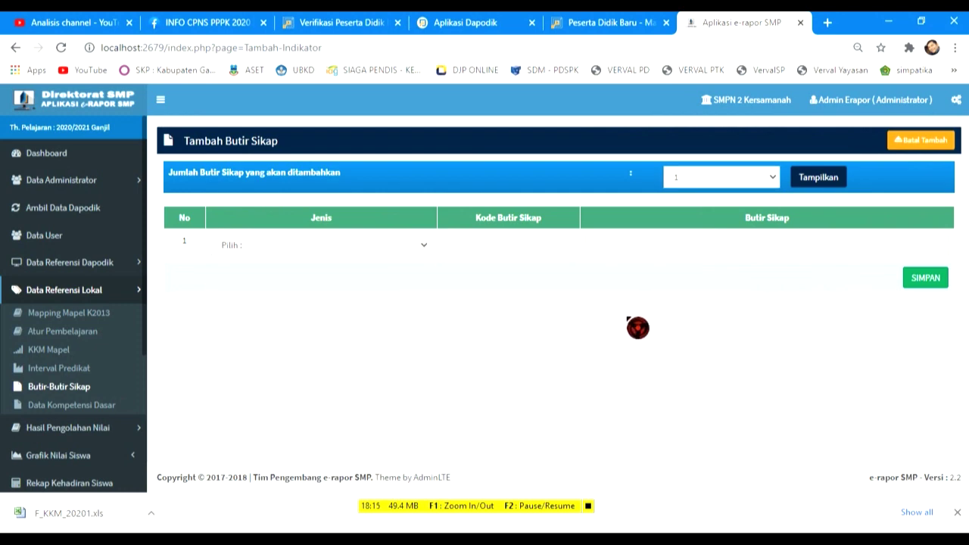
View the subject choices in Data Kompetensi Dasar and open the basic competency import page
click(98, 412)
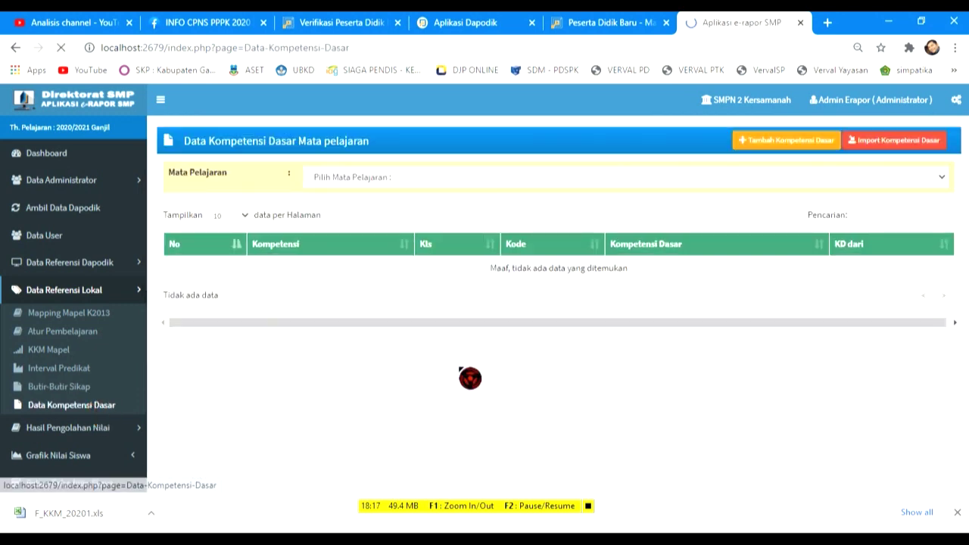
click(563, 185)
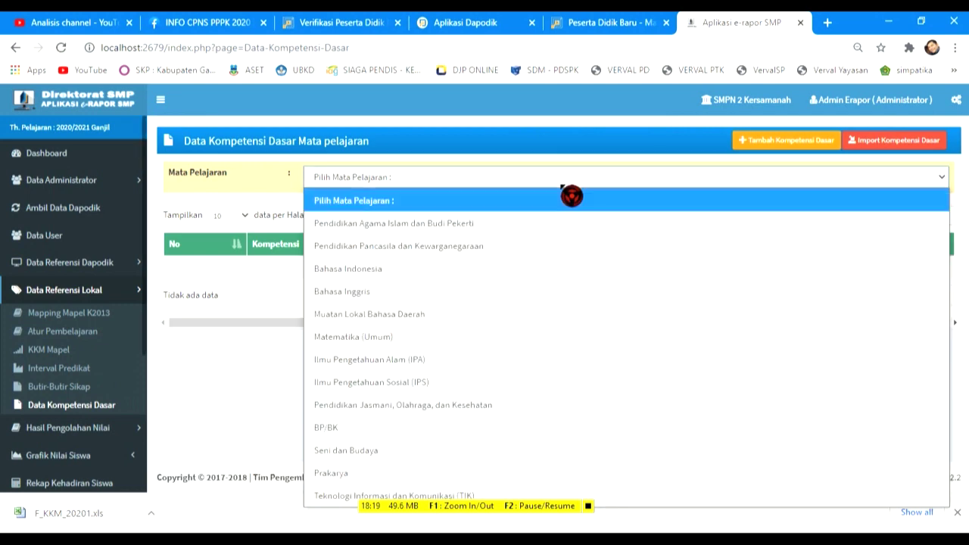
click(562, 186)
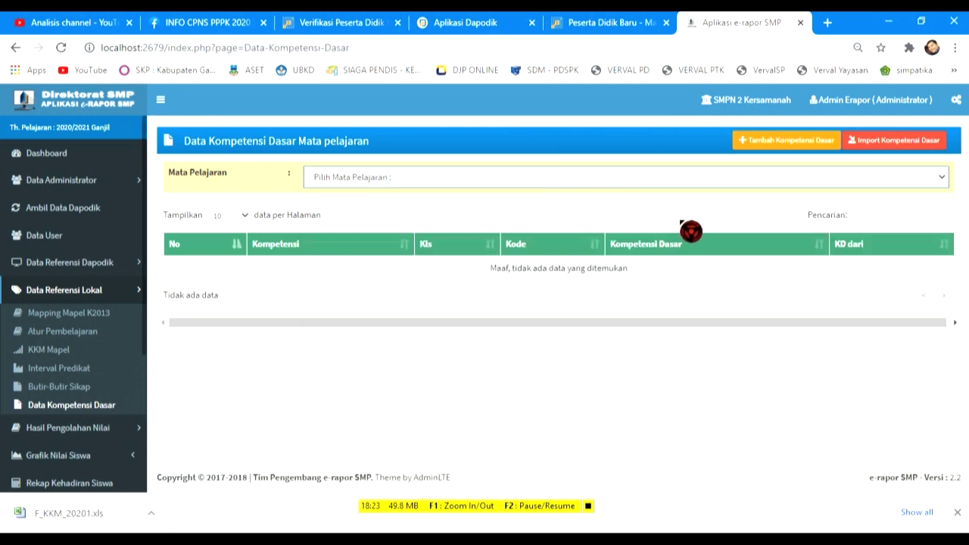
click(890, 146)
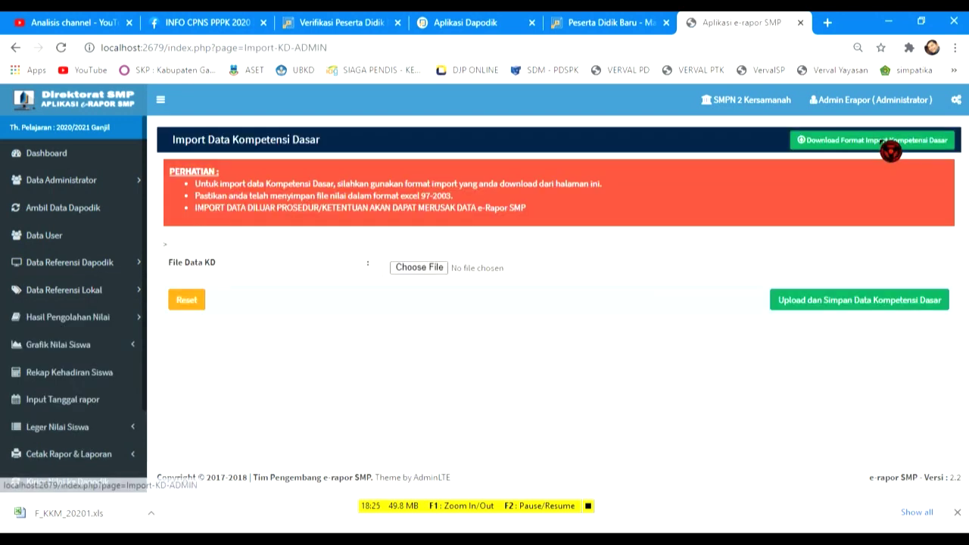
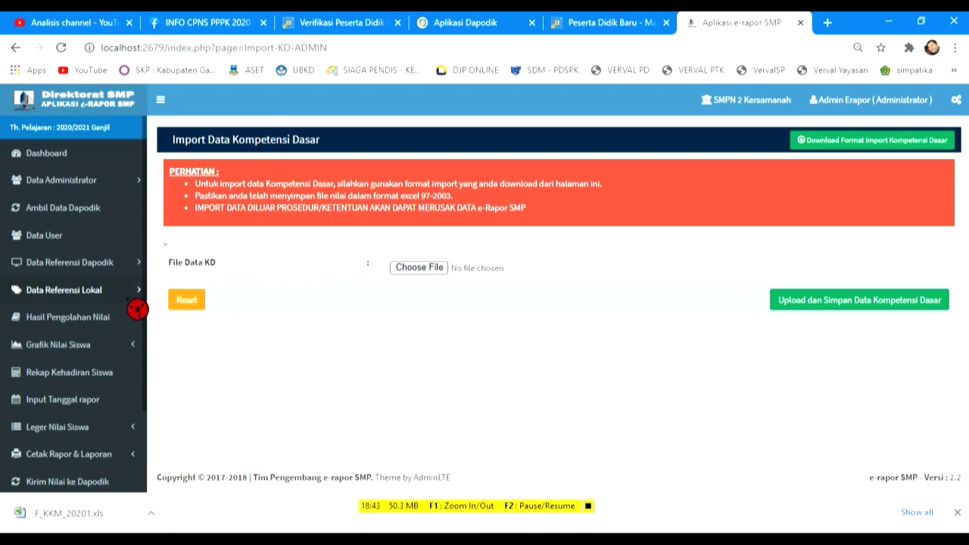
Return to Data Kompetensi Dasar and display the basic competencies of Pendidikan Agama Islam dan Budi Pekerti
click(109, 297)
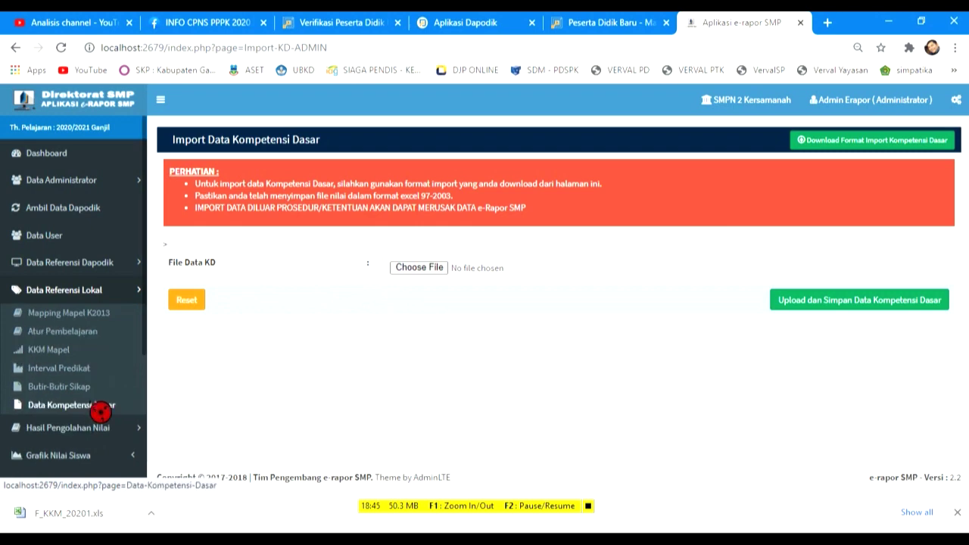
click(97, 409)
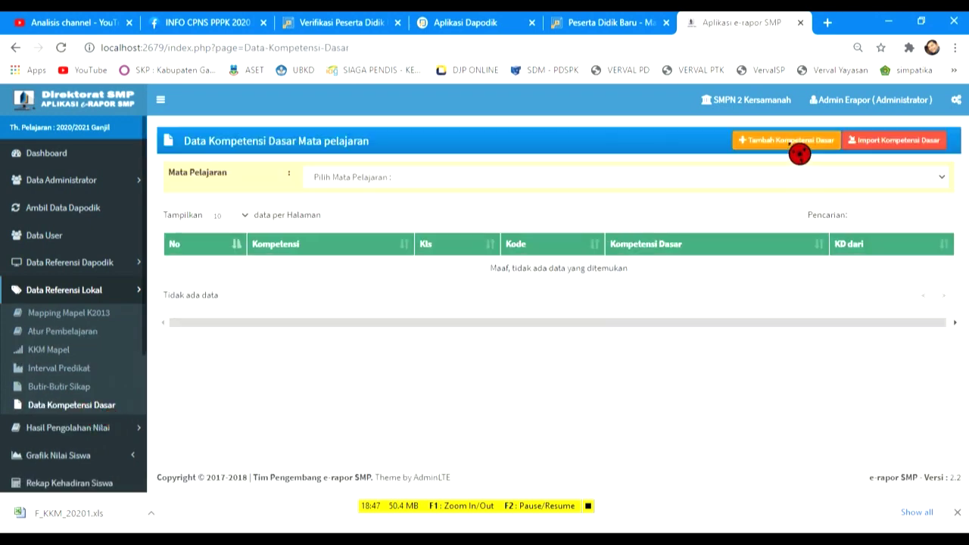
click(736, 182)
click(701, 224)
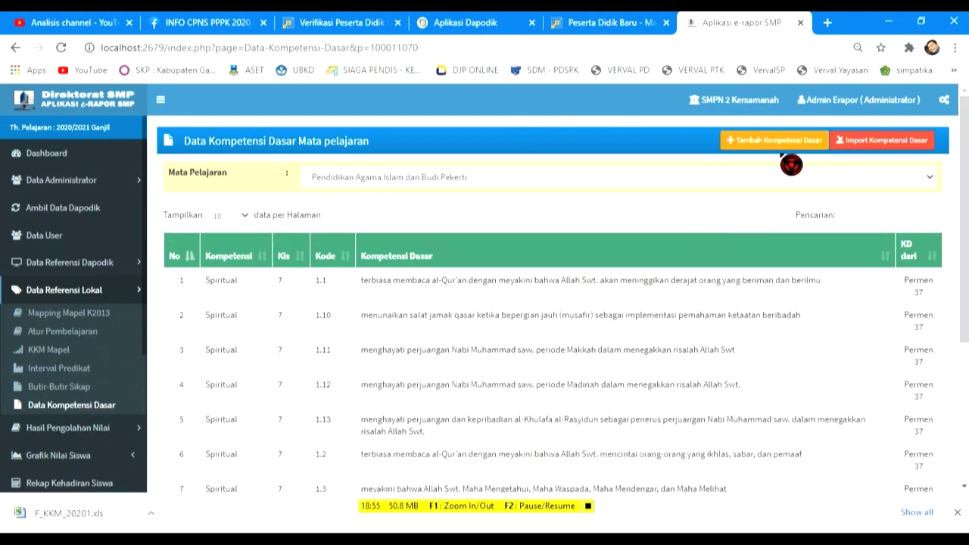
Open the form for adding basic competencies and display two entry rows
click(757, 149)
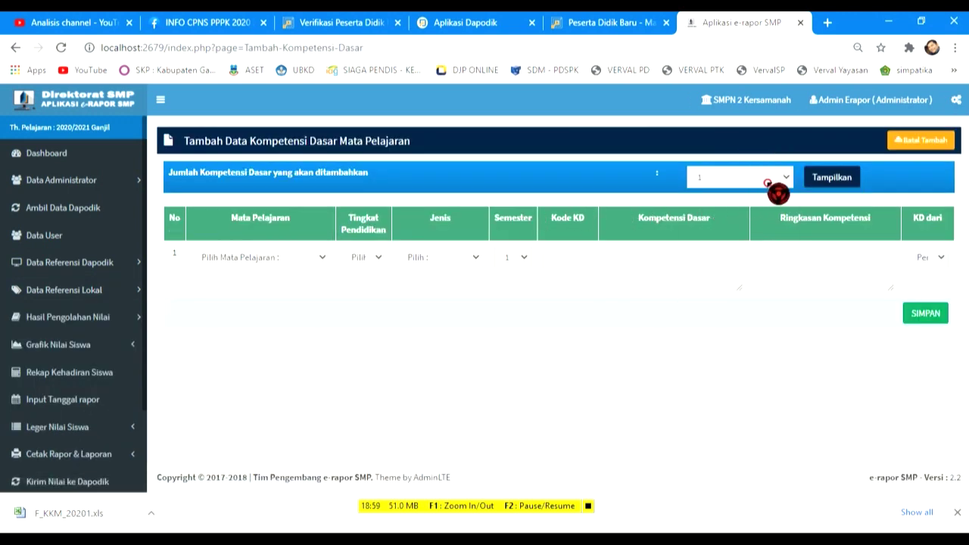
click(768, 183)
click(768, 184)
click(771, 182)
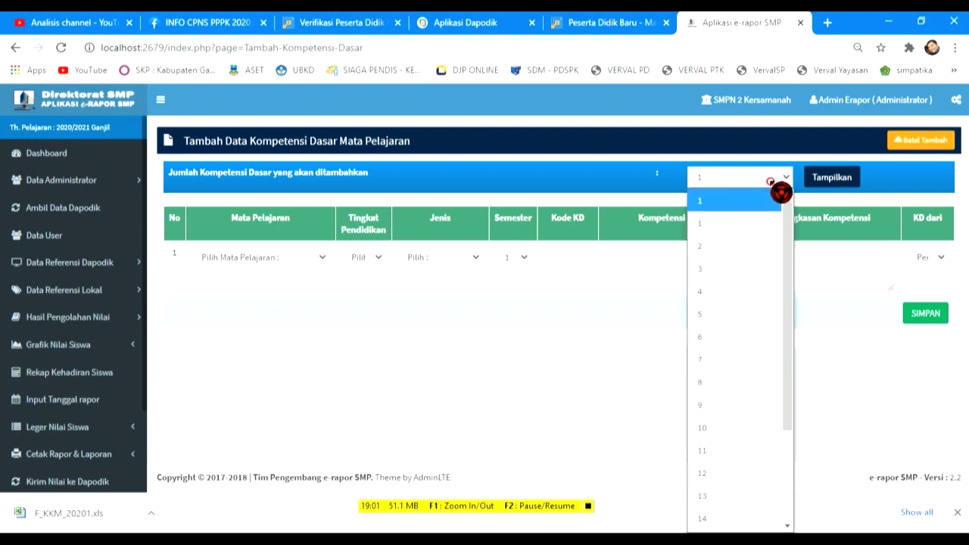
click(772, 183)
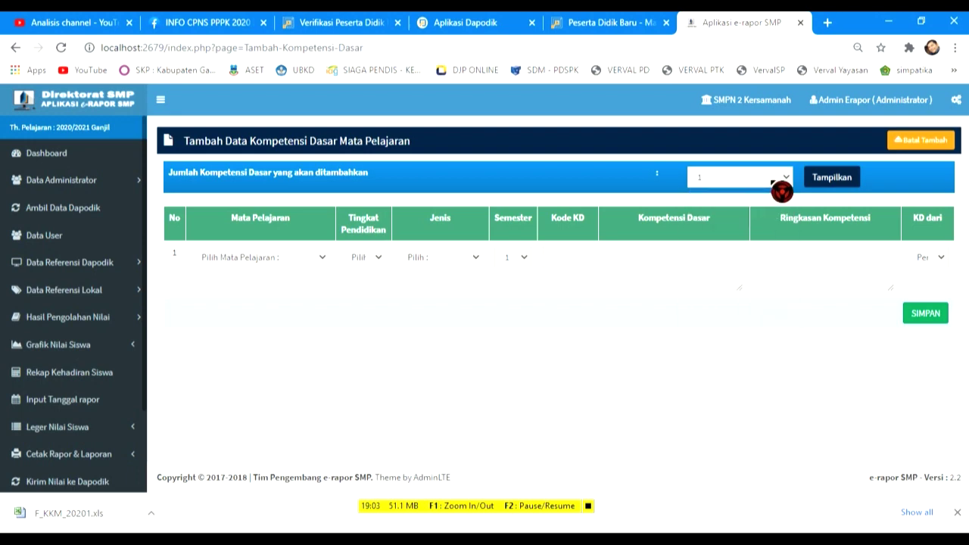
click(773, 184)
click(769, 248)
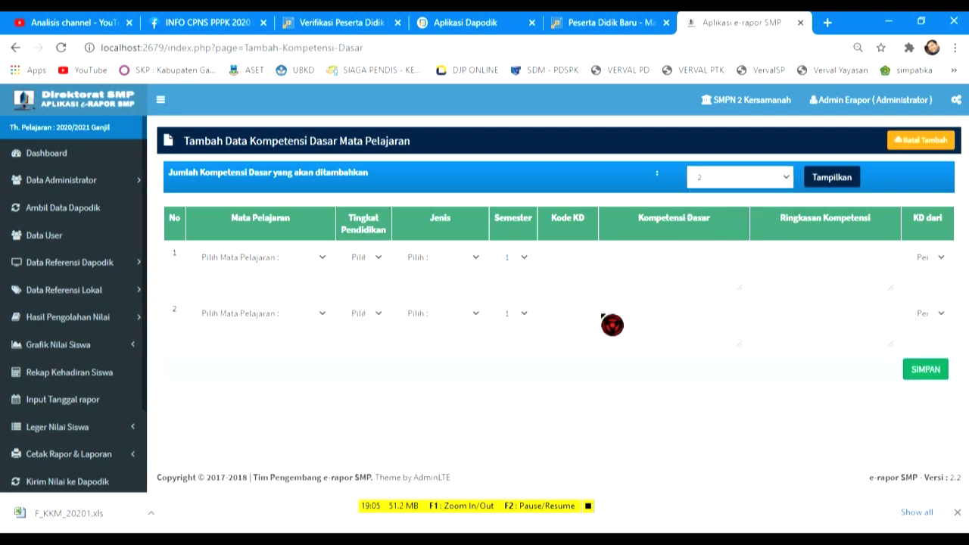
Set Mata Pelajaran to Pendidikan Agama Islam dan Budi Pekerti in both entry rows
click(324, 261)
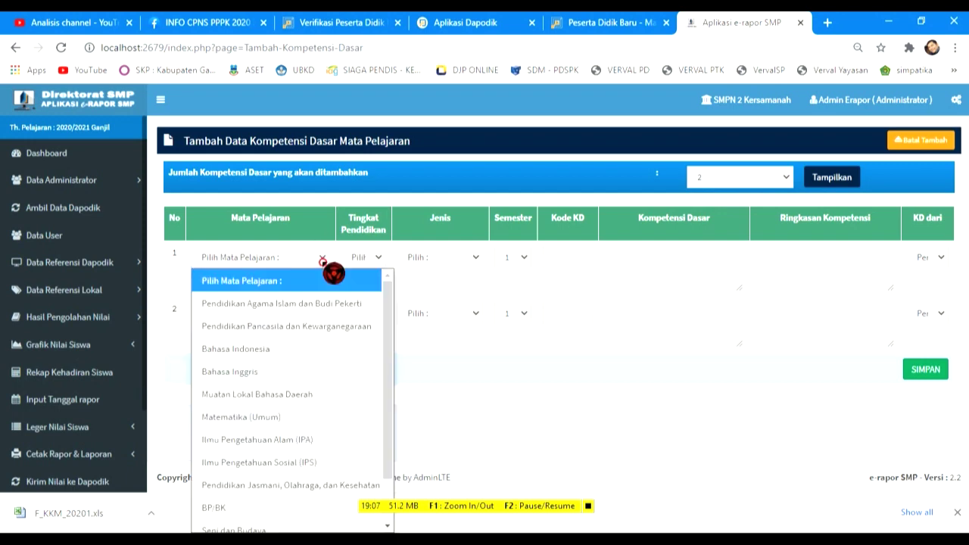
click(319, 311)
click(319, 319)
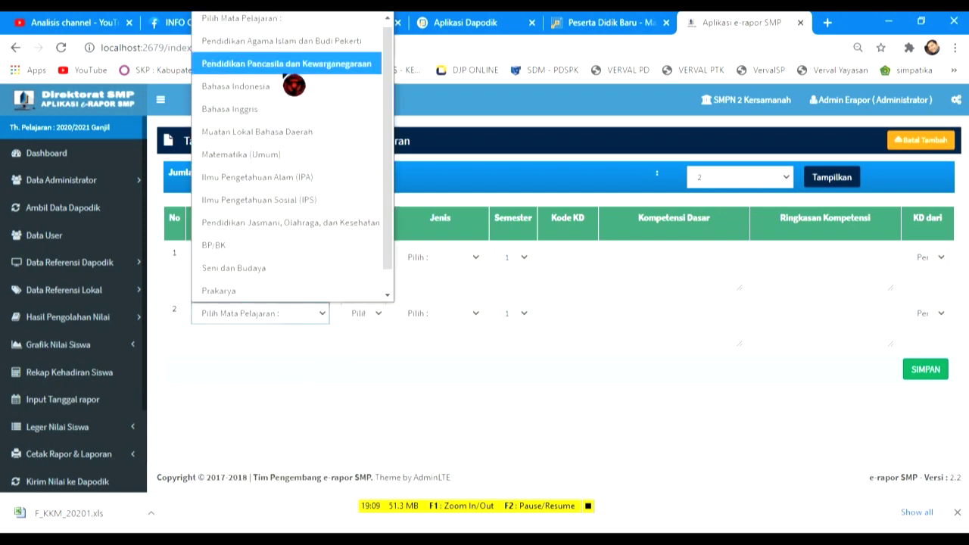
click(324, 47)
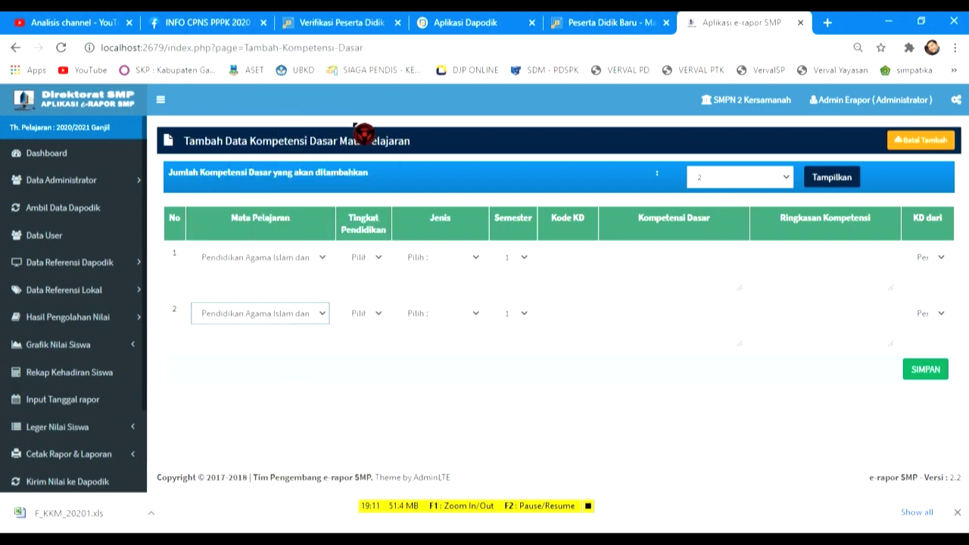
Set Tingkat Pendidikan to VII in both rows and the first row's Jenis to Pengetahuan
click(386, 261)
click(378, 307)
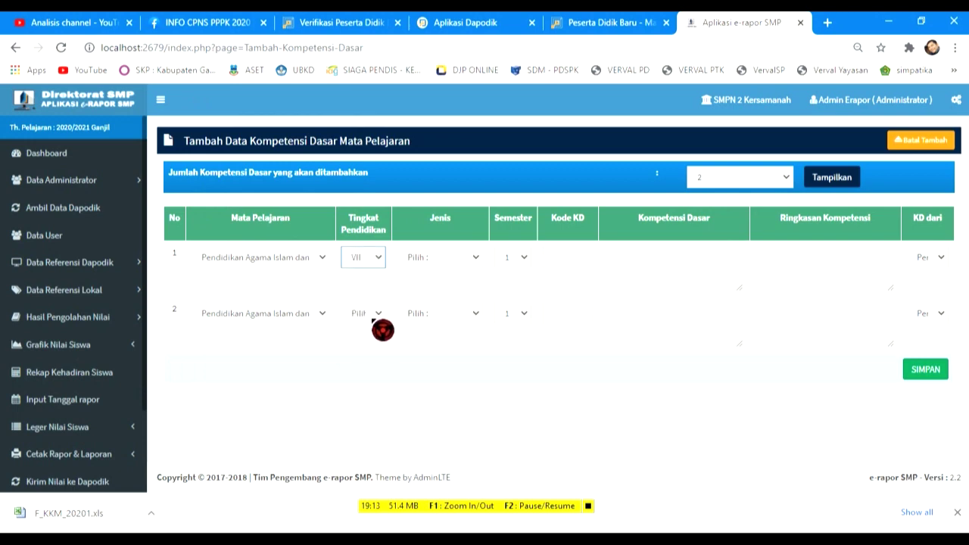
click(378, 317)
click(378, 360)
click(473, 261)
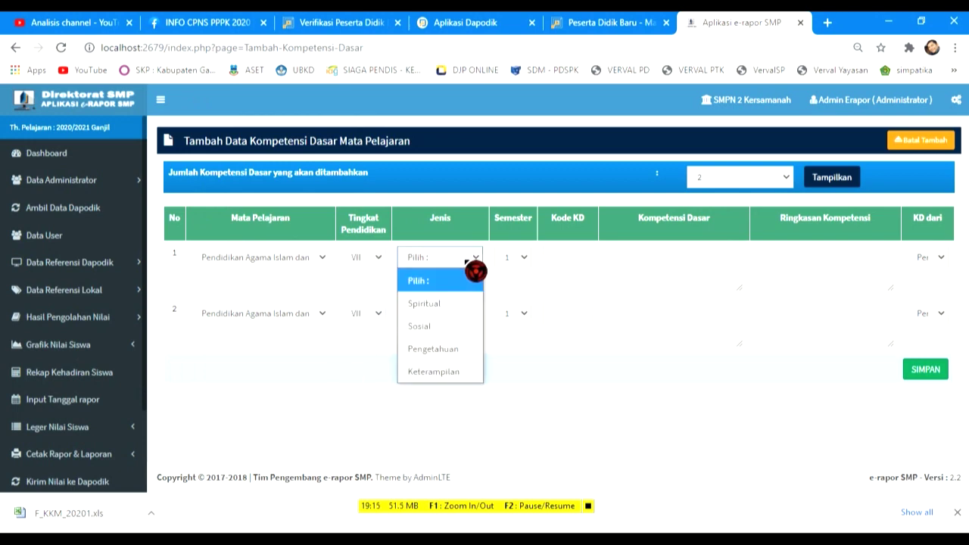
click(464, 348)
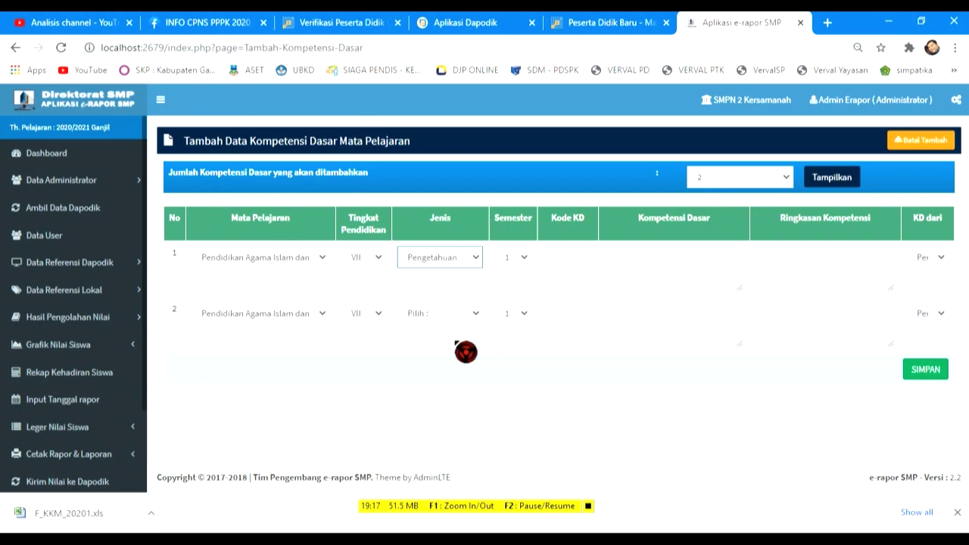
click(458, 318)
click(454, 405)
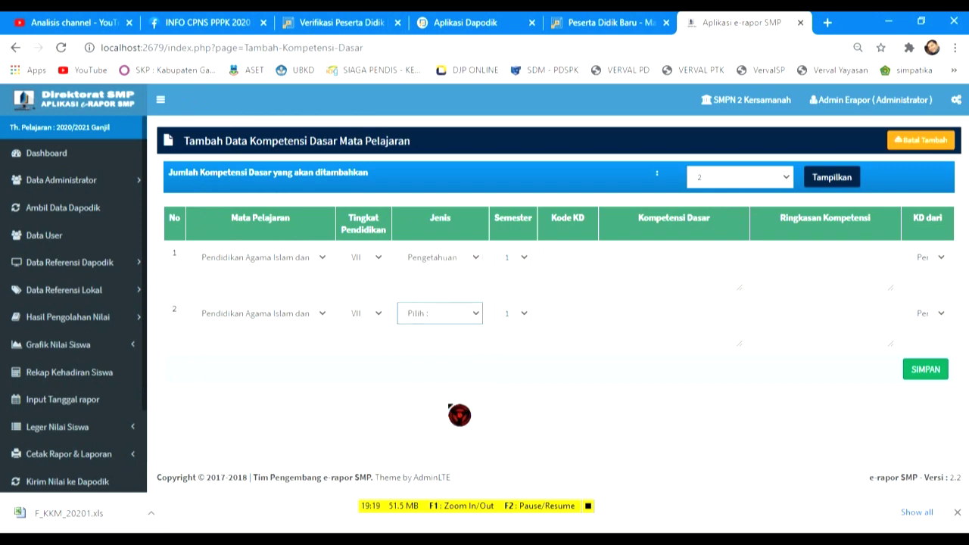
click(521, 259)
click(526, 275)
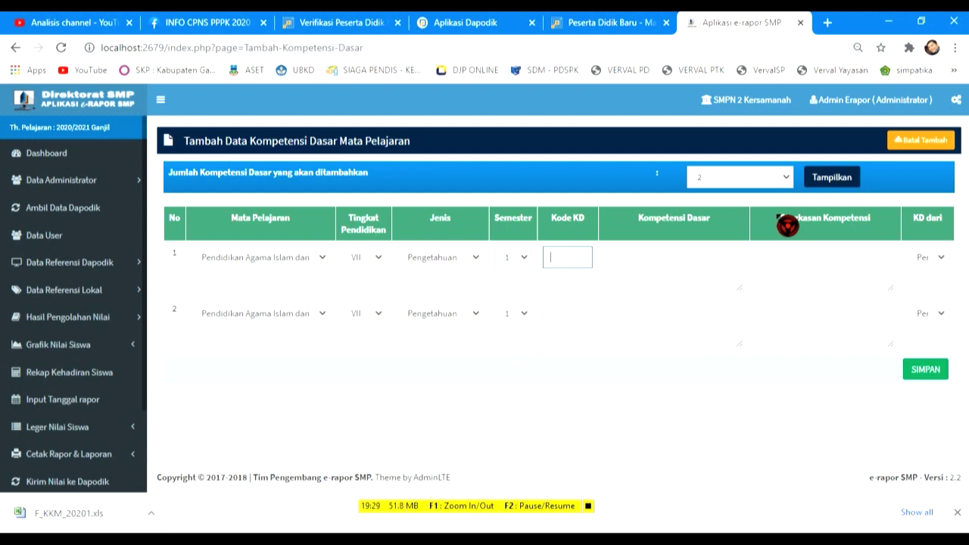
click(927, 142)
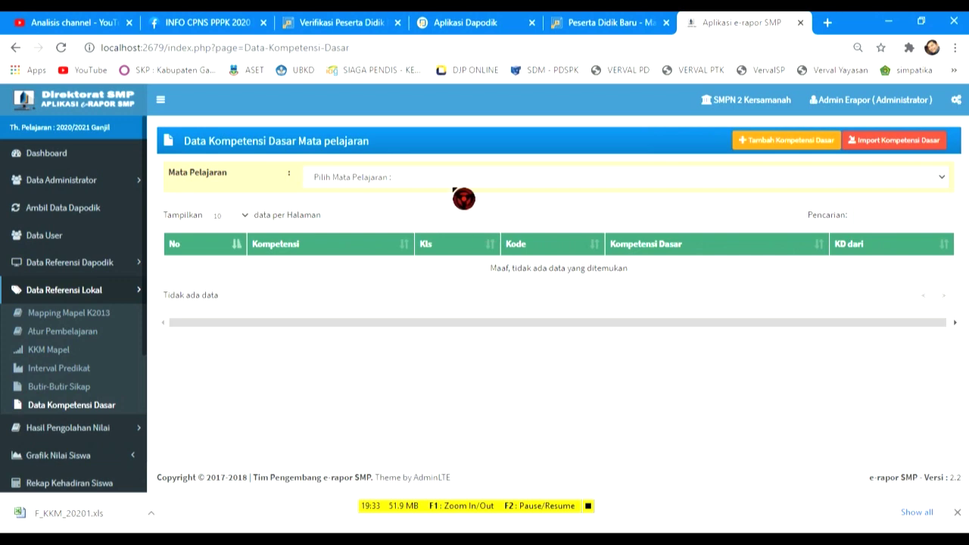
List the basic competencies for Pendidikan Agama Islam dan Budi Pekerti with 100 entries per page
click(452, 189)
click(460, 238)
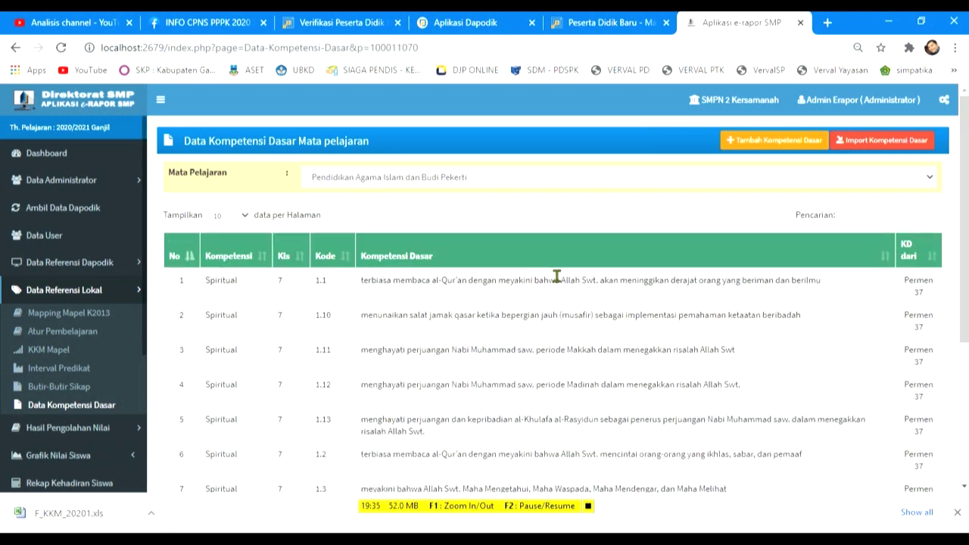
scroll(714, 340, down, 5)
click(812, 406)
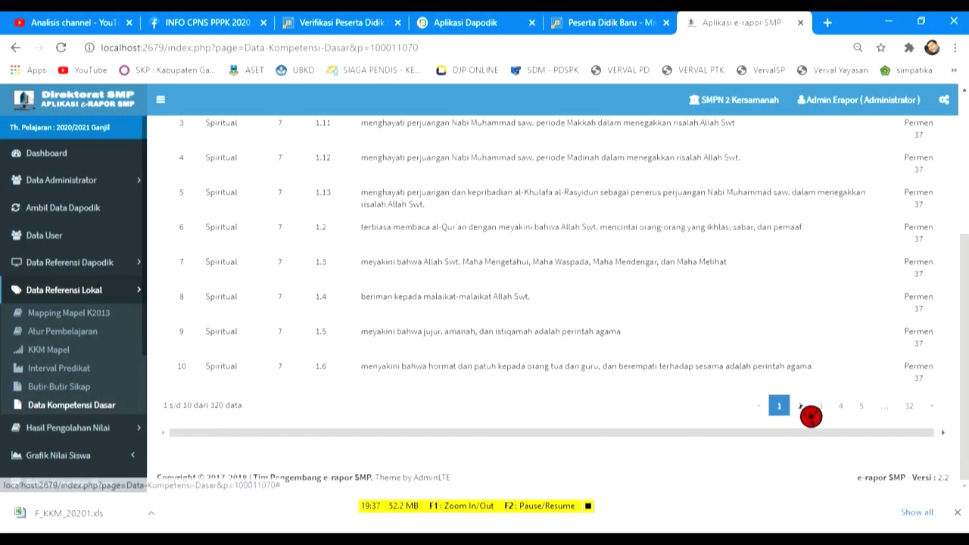
scroll(605, 341, up, 5)
click(236, 216)
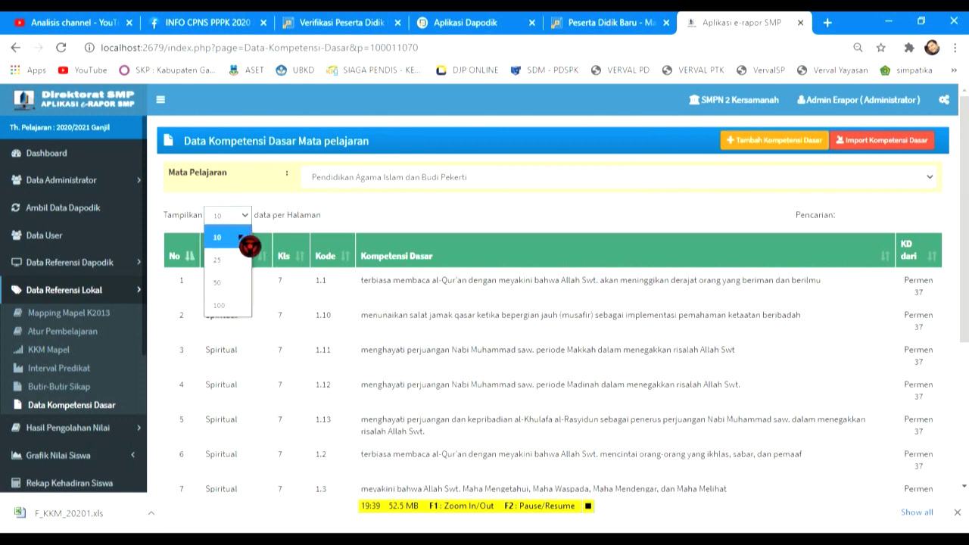
click(227, 305)
Examine the listed basic competencies, comparing their competency types, codes and the Permen 37 and Balitbang sources
scroll(837, 380, down, 10)
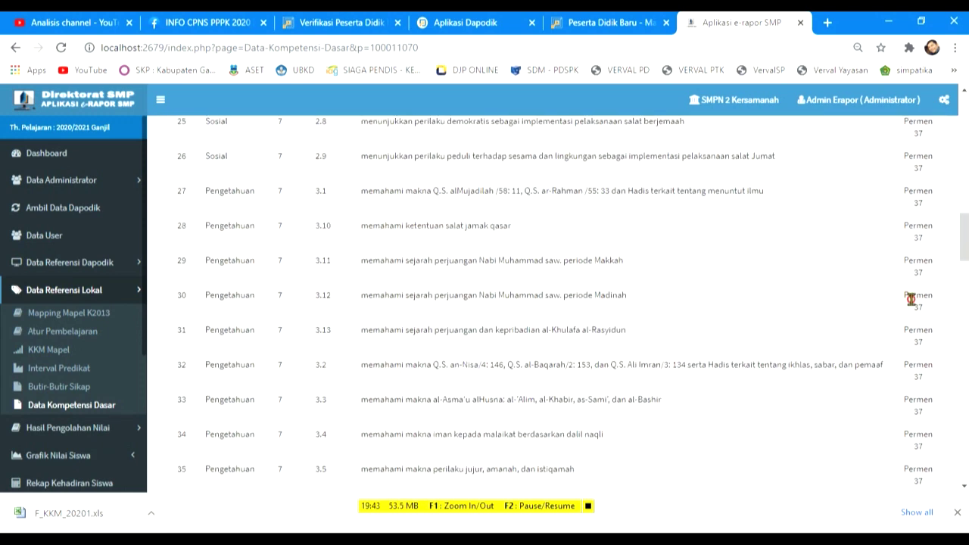
scroll(844, 322, down, 10)
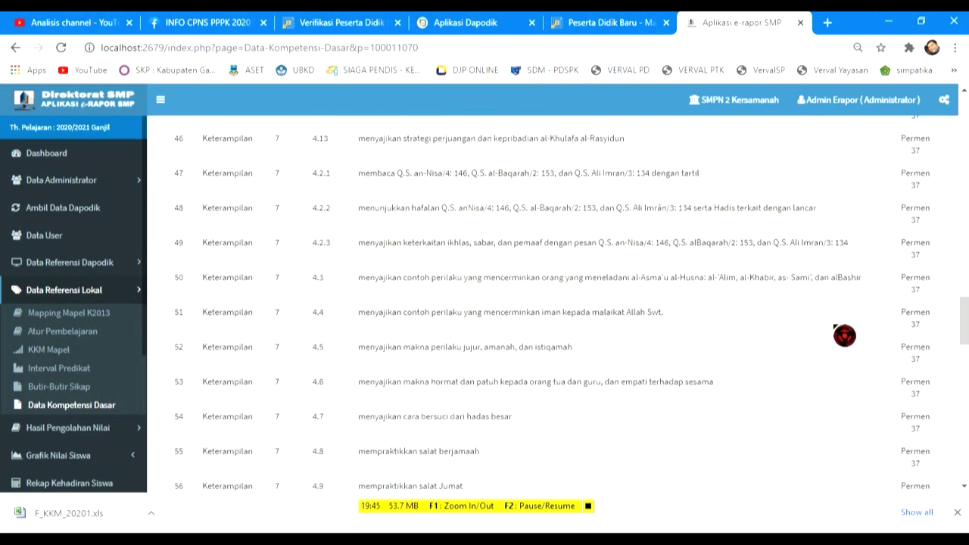
scroll(844, 336, down, 20)
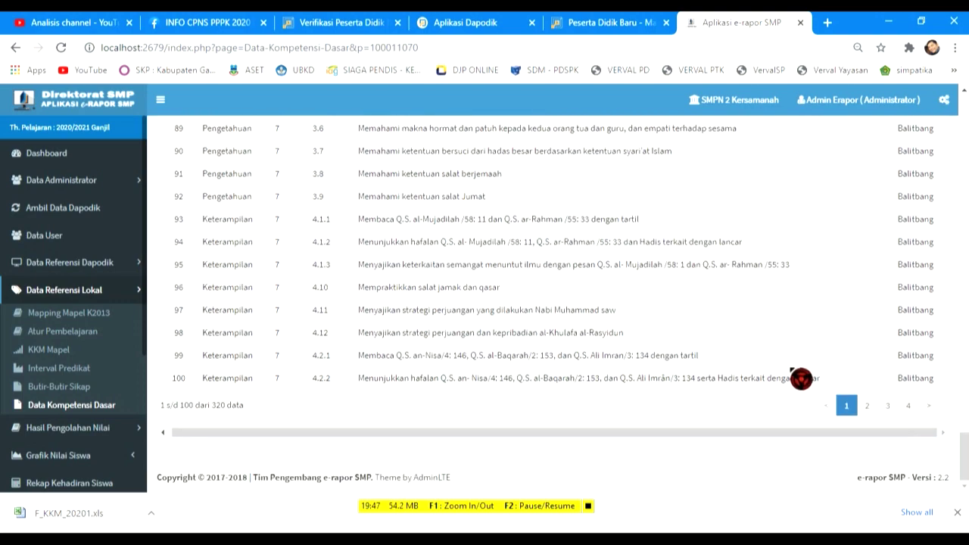
scroll(865, 363, up, 10)
scroll(862, 364, up, 15)
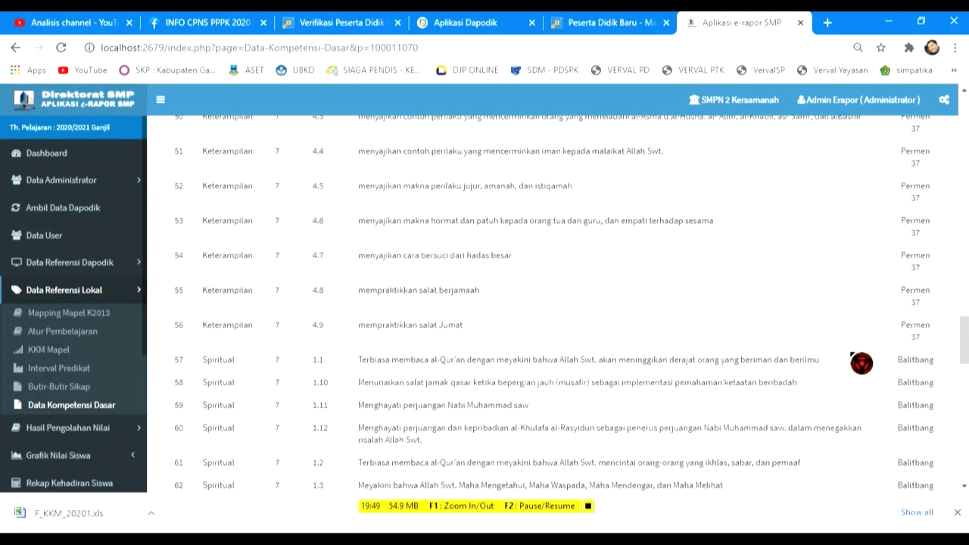
scroll(853, 358, up, 10)
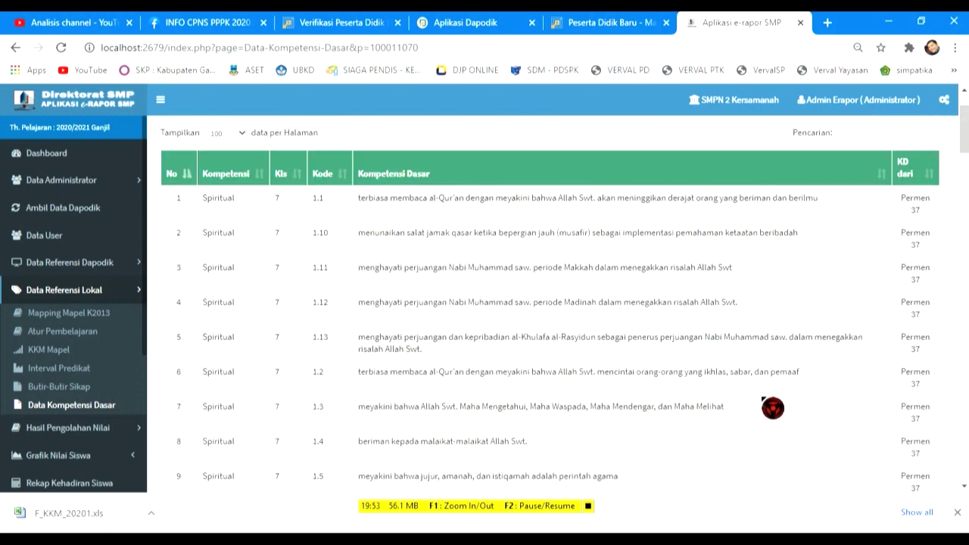
scroll(773, 402, down, 20)
scroll(812, 408, down, 4)
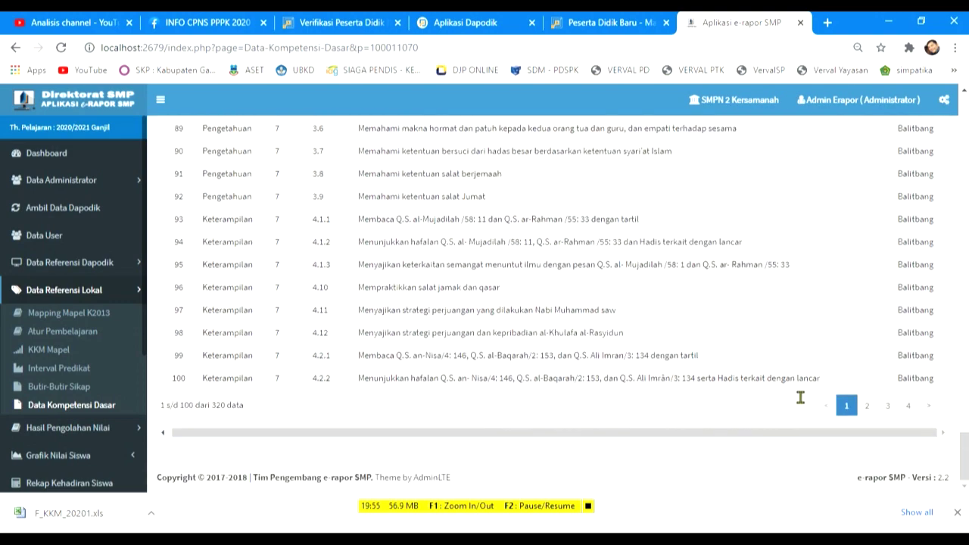
scroll(707, 376, up, 10)
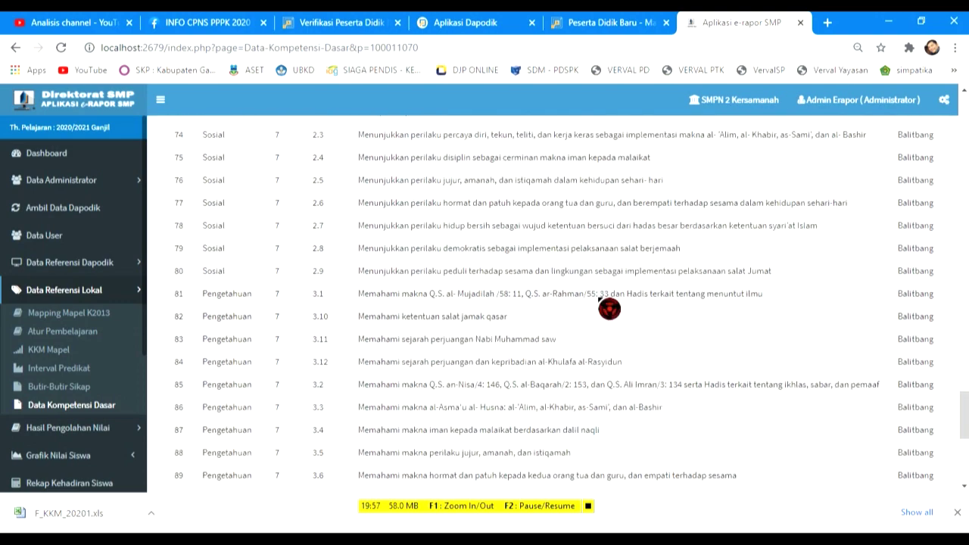
Open the Keterlaksanaan Penilaian page for class 7A and review the assessment planning status of each subject
scroll(136, 363, down, 3)
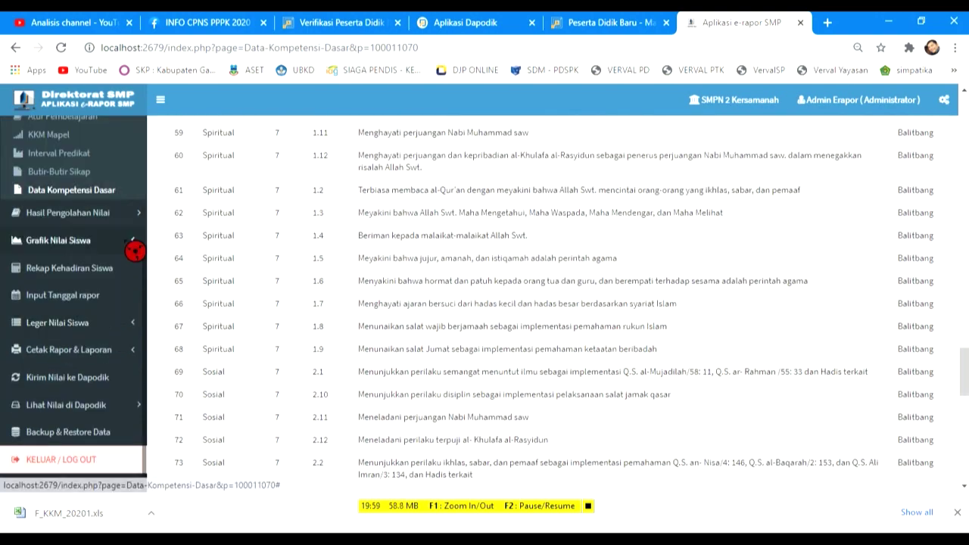
scroll(127, 225, up, 3)
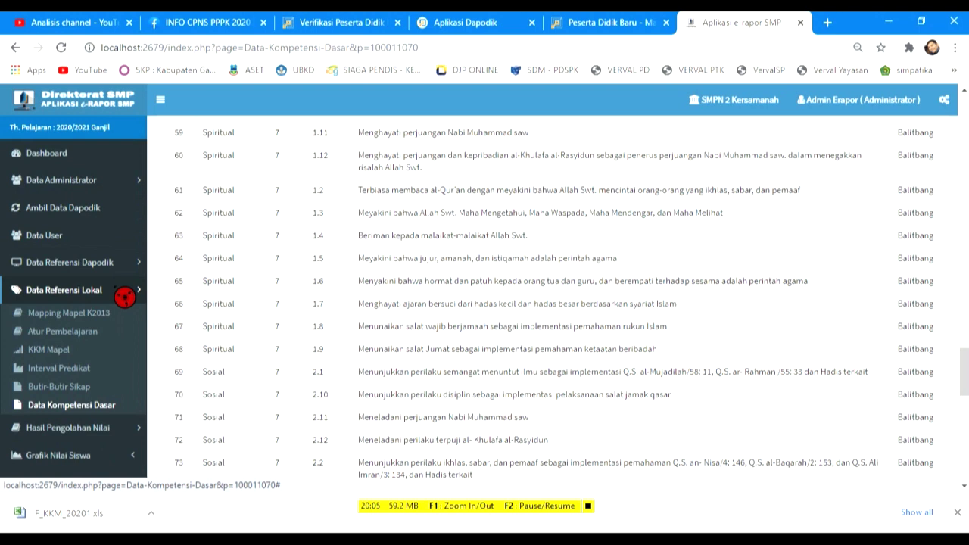
scroll(132, 394, down, 2)
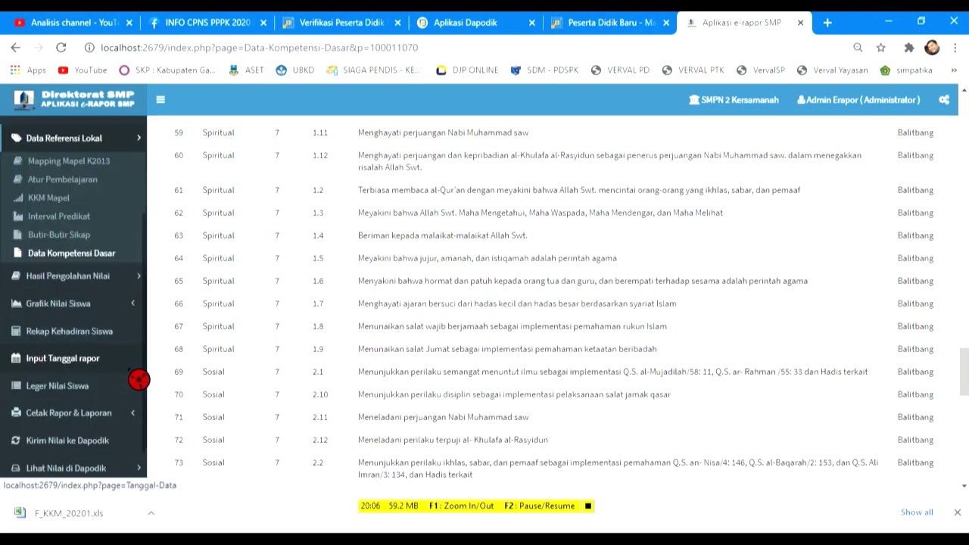
click(124, 285)
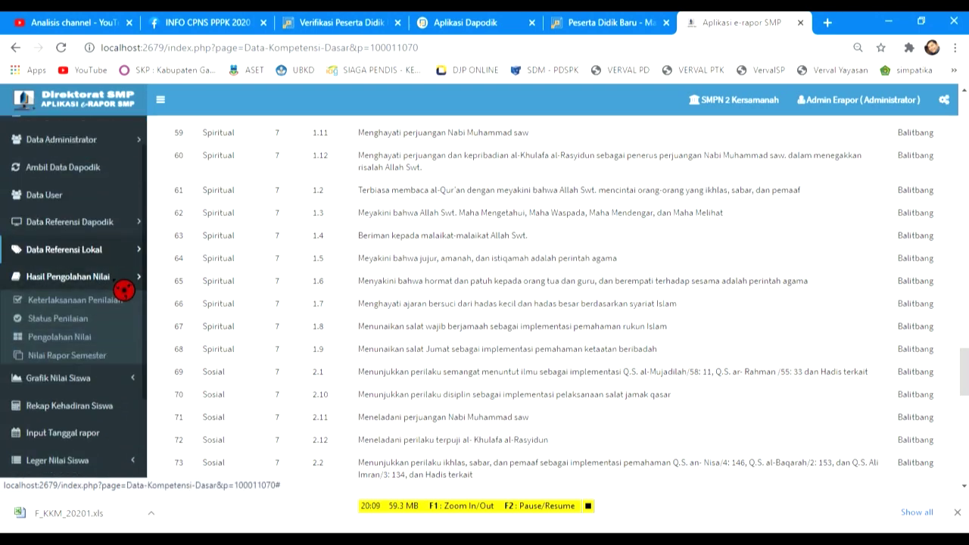
click(127, 311)
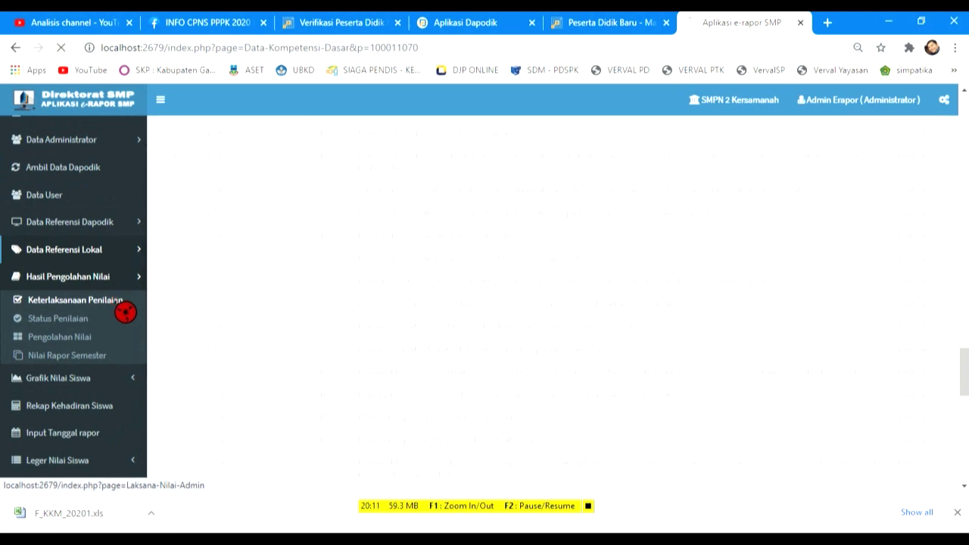
click(393, 181)
click(385, 223)
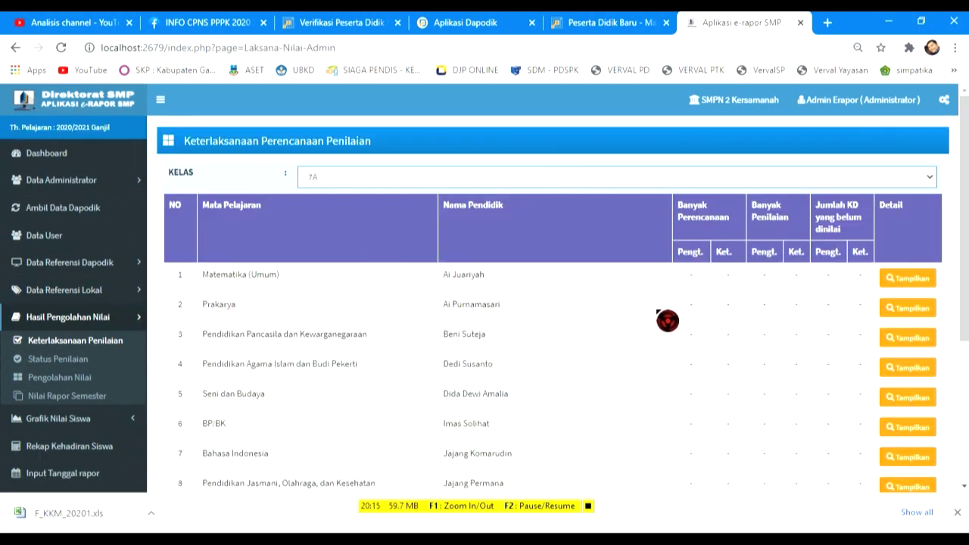
scroll(640, 340, down, 2)
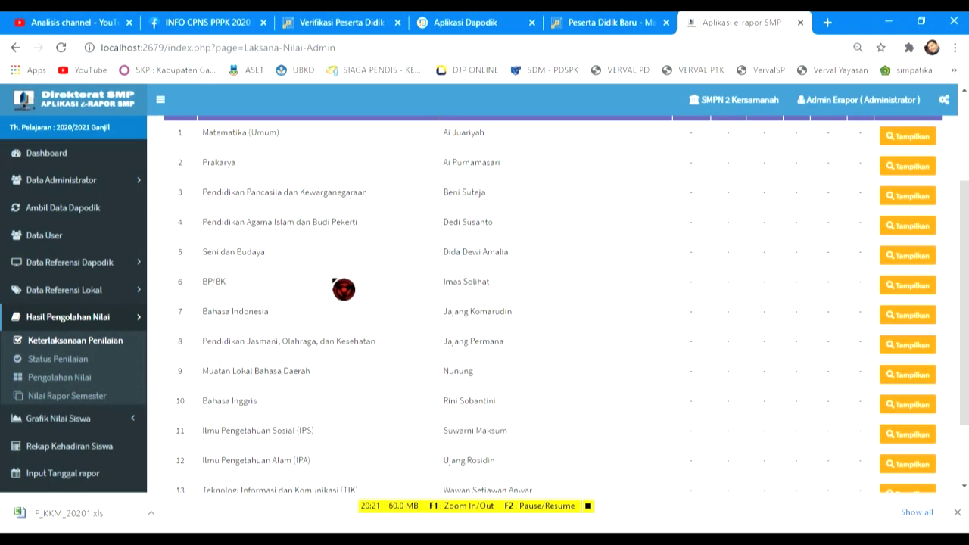
scroll(477, 284, up, 3)
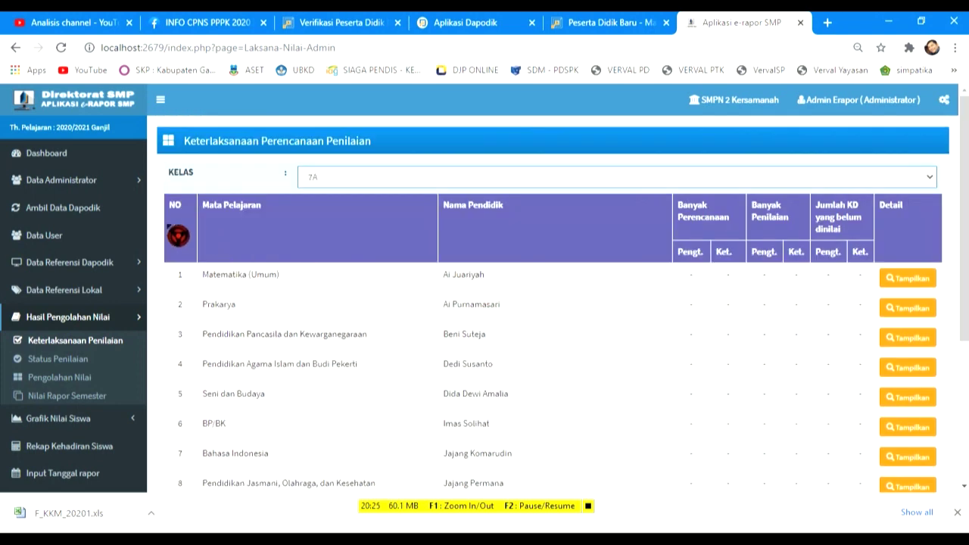
View the administrator account's edit form and the list of administrators
click(115, 184)
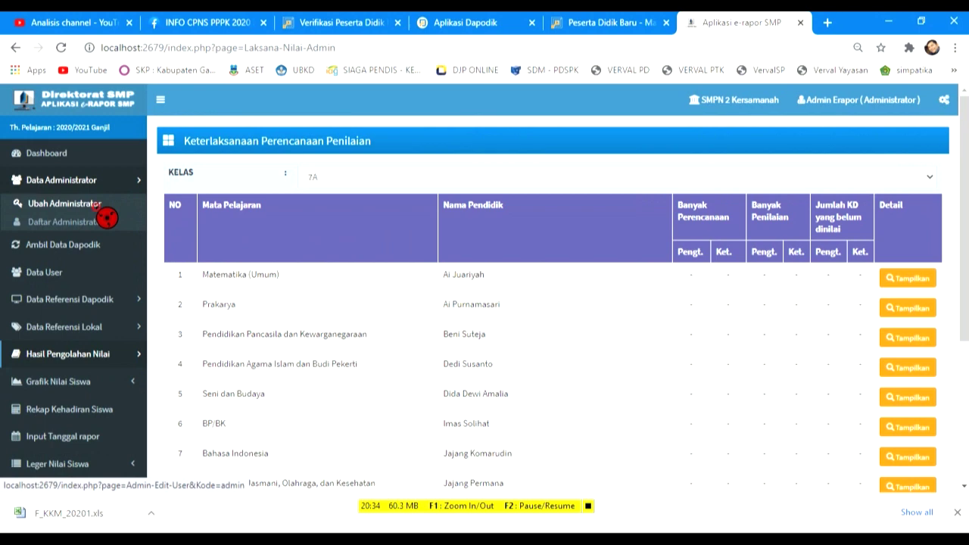
click(97, 205)
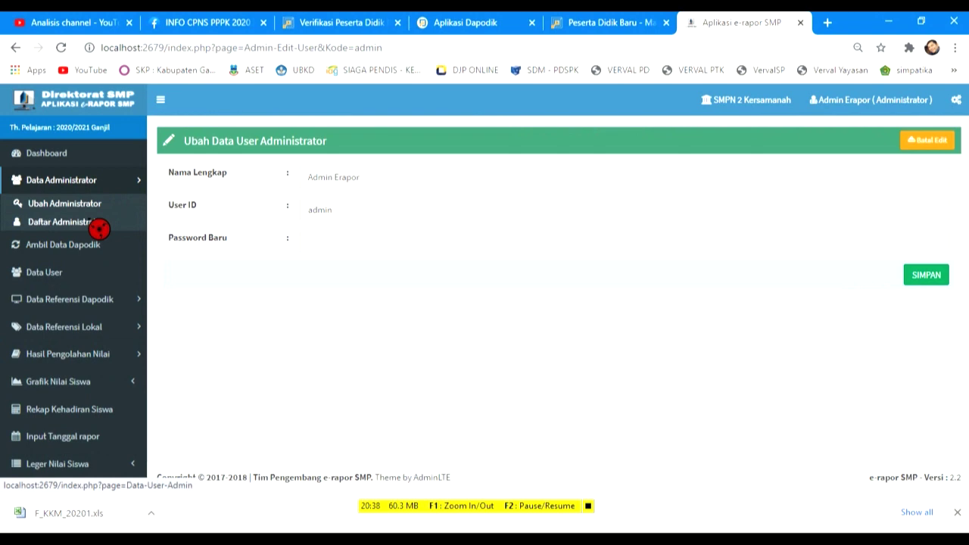
click(101, 231)
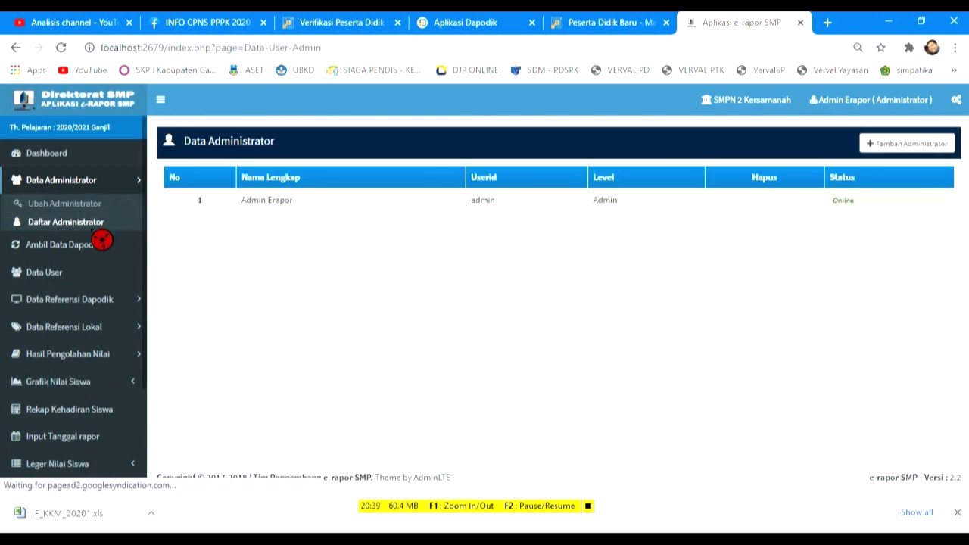
Open the teacher user data and copy the user ID of the first teacher in the list
click(92, 282)
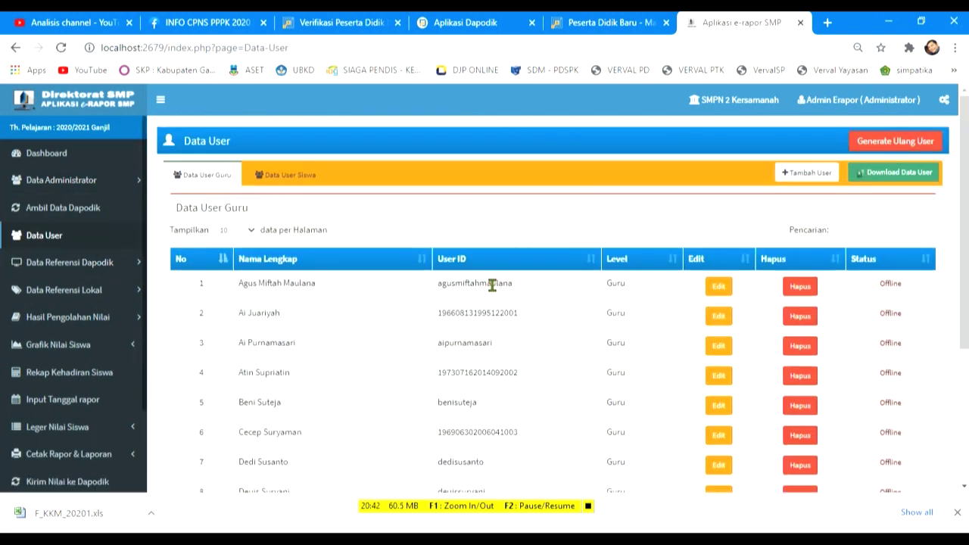
double_click(492, 284)
right_click(494, 286)
click(516, 299)
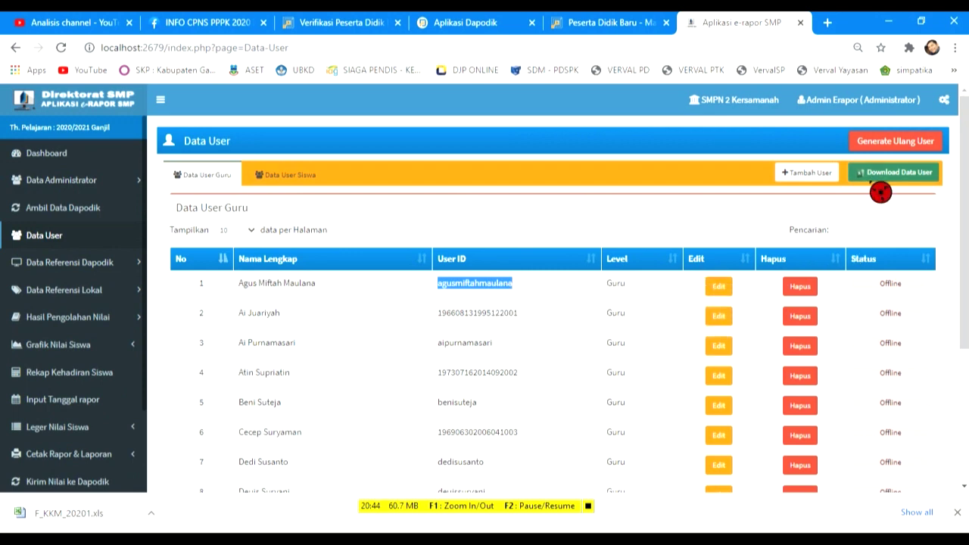
Log out and sign in with the copied teacher user ID, the account password, curriculum K-2013 Paket and user level Guru
click(912, 104)
click(872, 159)
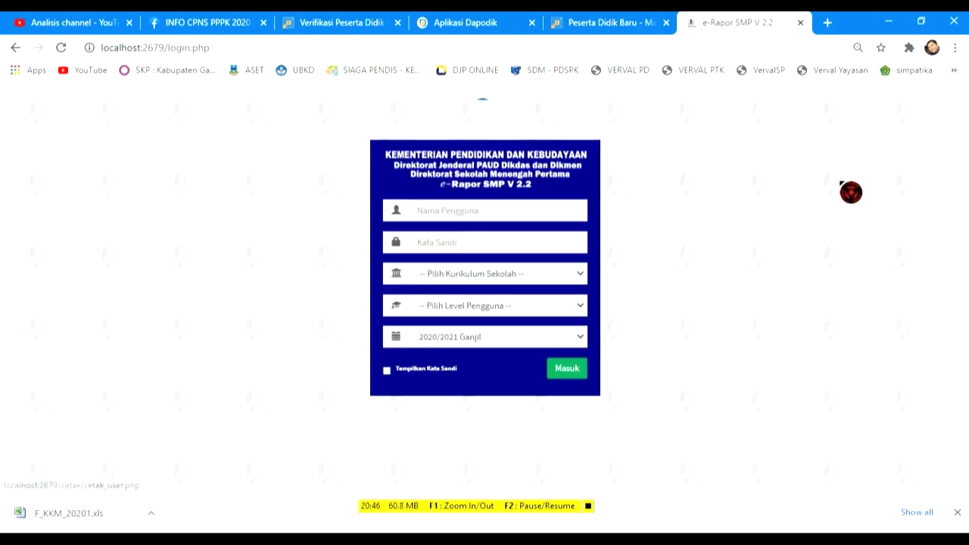
click(456, 210)
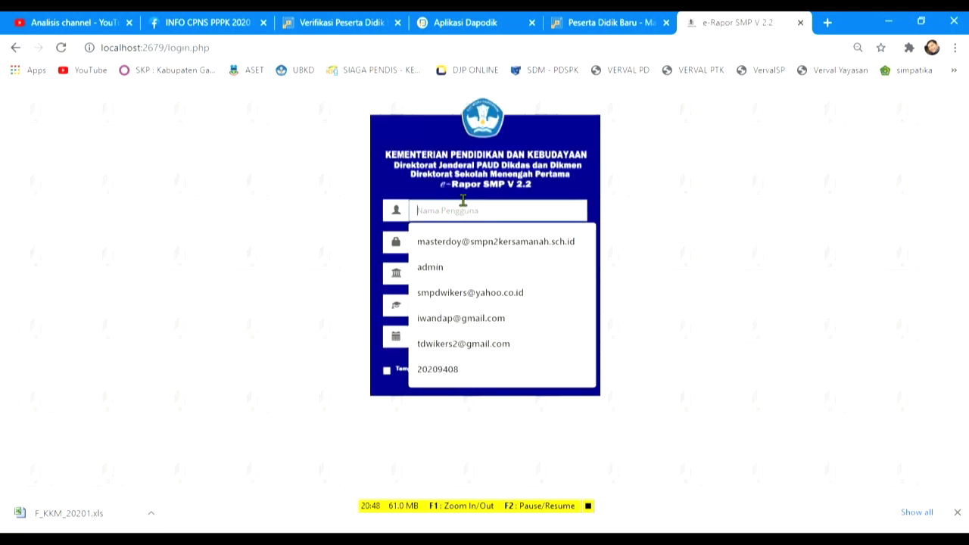
key(ctrl+v)
click(478, 242)
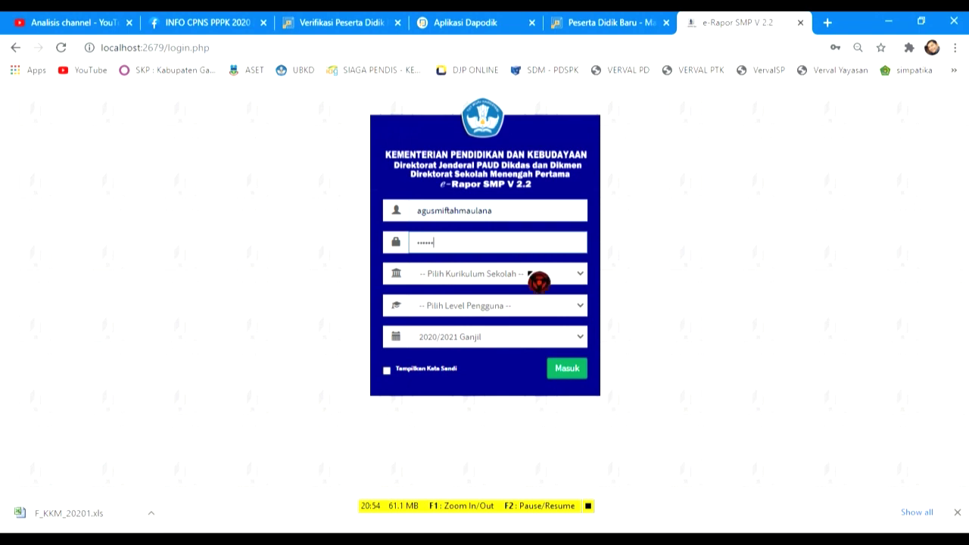
click(530, 274)
click(522, 324)
click(525, 303)
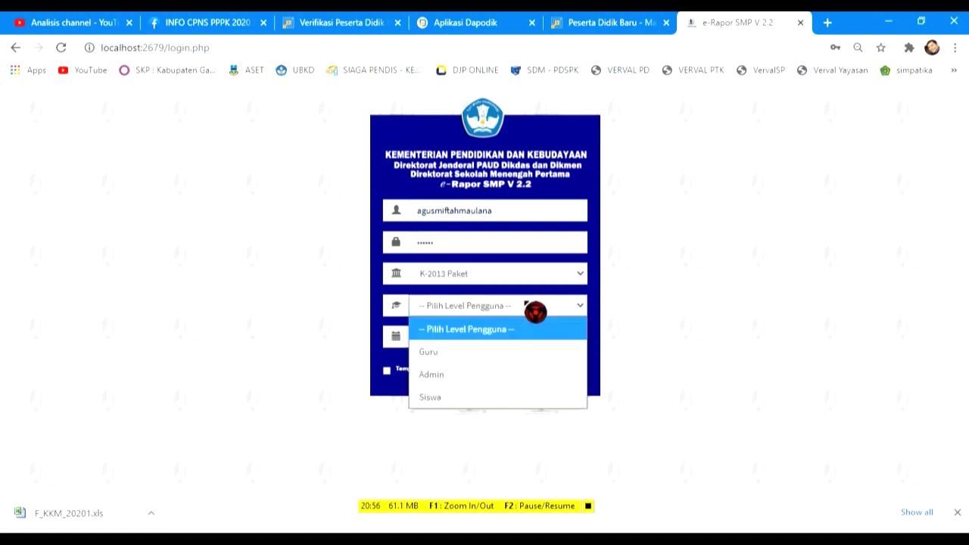
click(520, 352)
click(569, 370)
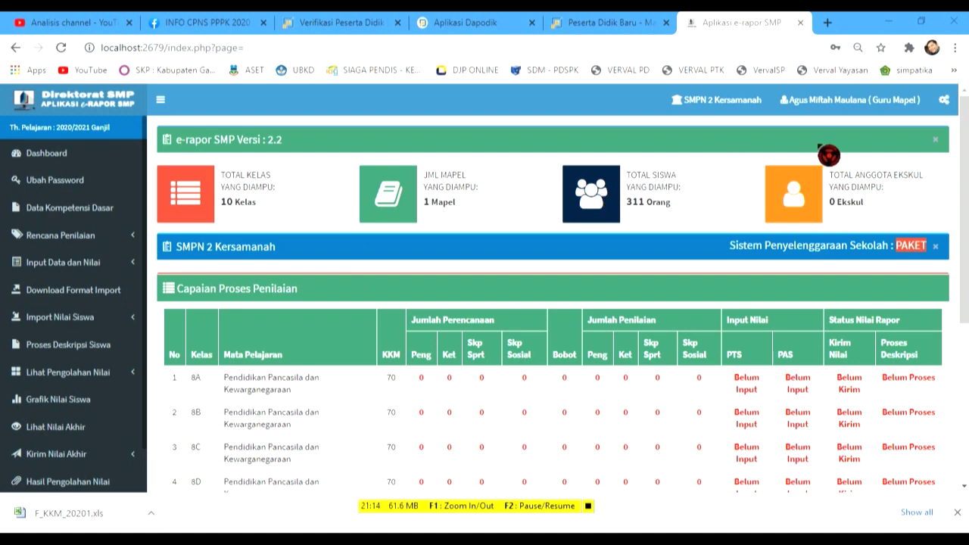
Review the access levels available to the teacher account, including Guru Mapel, Guru BK and Wali Kelas, without switching
click(868, 114)
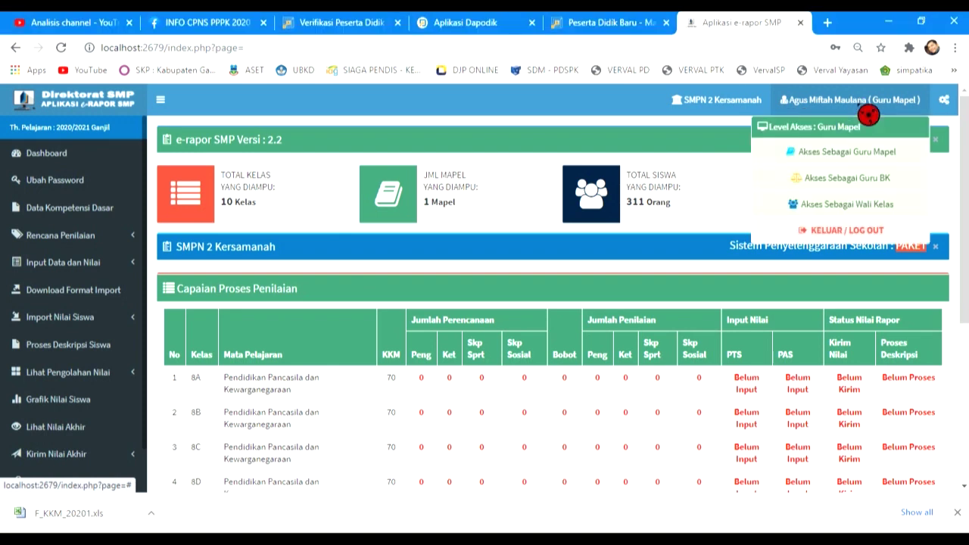
click(875, 112)
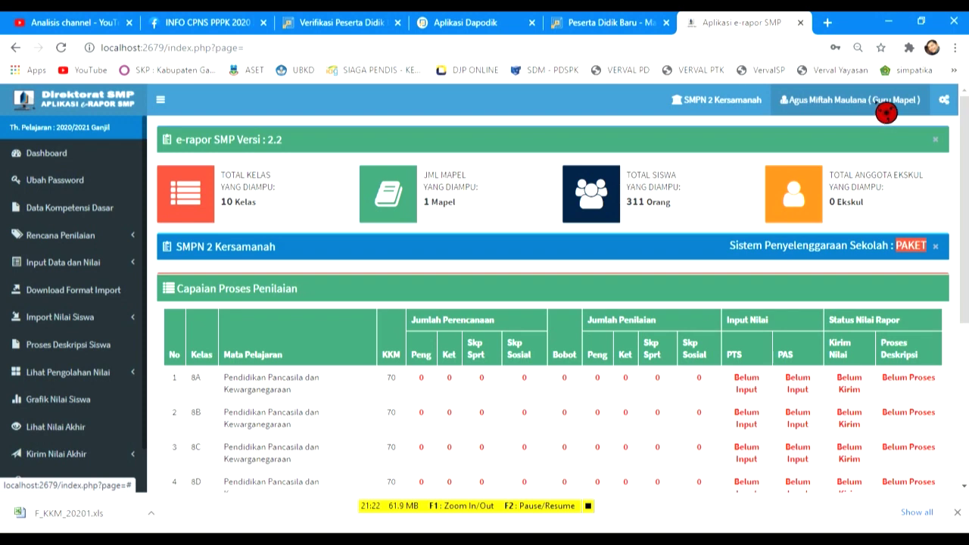
click(886, 112)
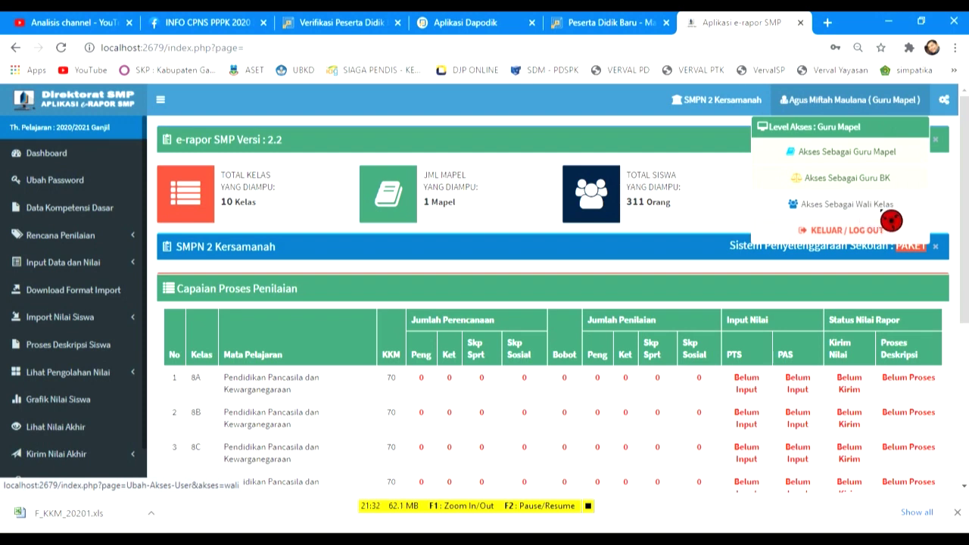
click(636, 119)
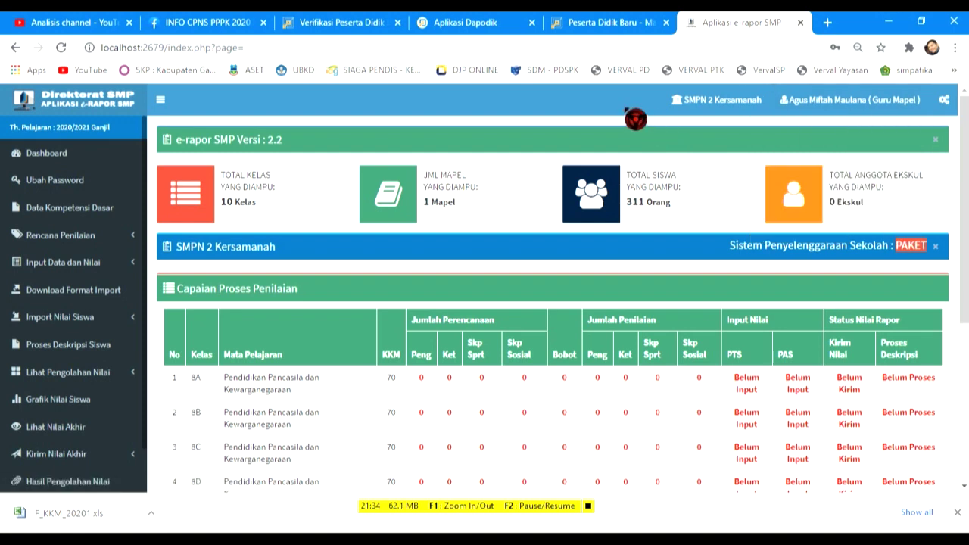
Recheck the teacher account's list of access levels on the enlarged dashboard, keeping the Guru Mapel access
key(ctrl+plus)
key(ctrl+plus)
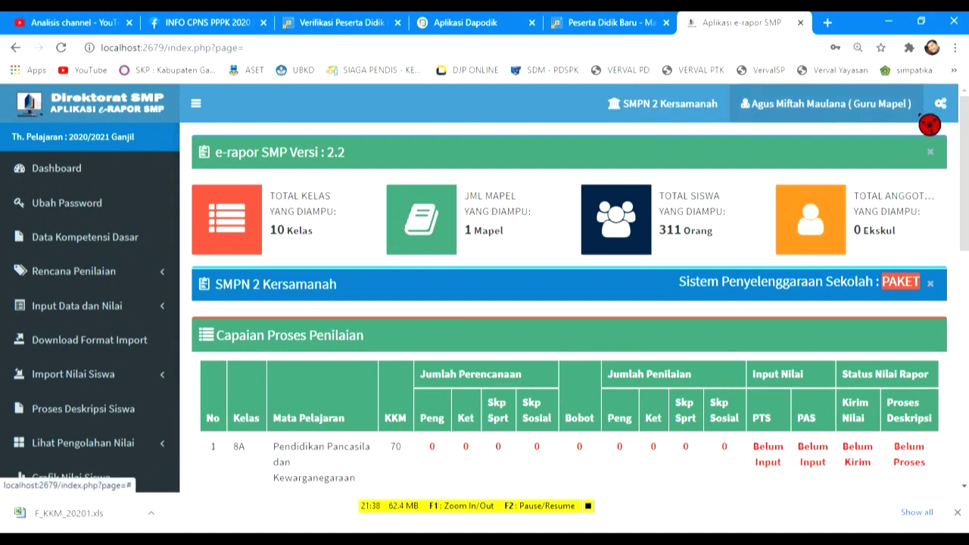
click(863, 123)
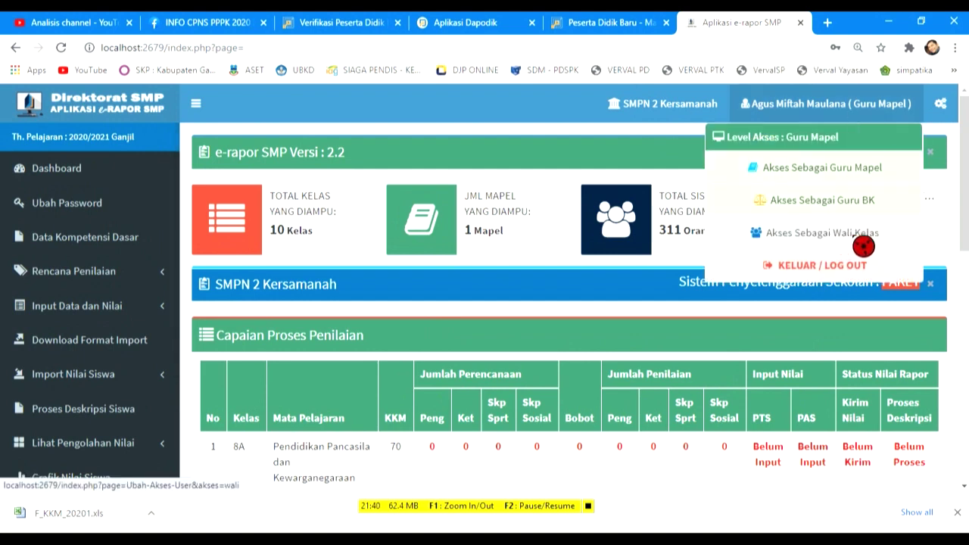
click(601, 144)
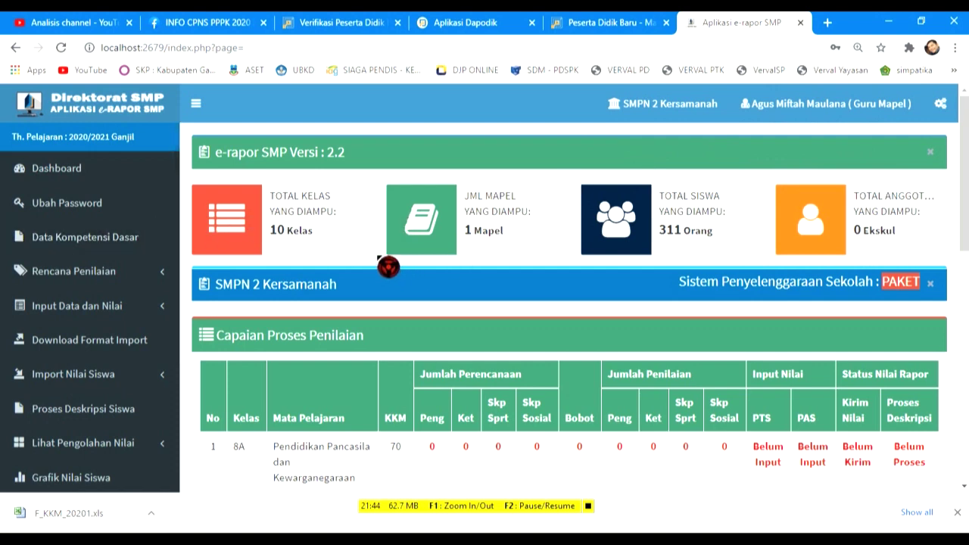
Open the basic competency data and activate the Penyederhanaan Balitbang competencies, acknowledging the change
click(121, 241)
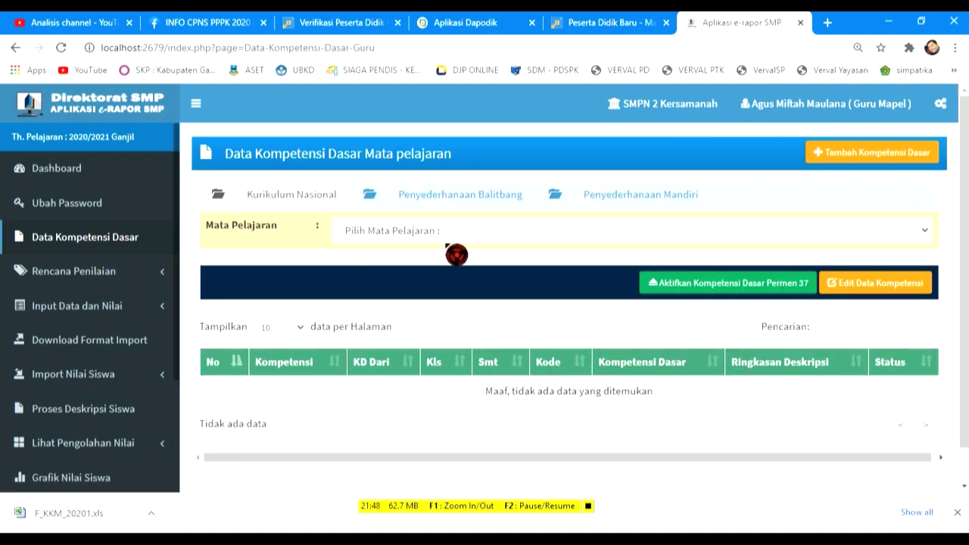
click(625, 199)
click(511, 200)
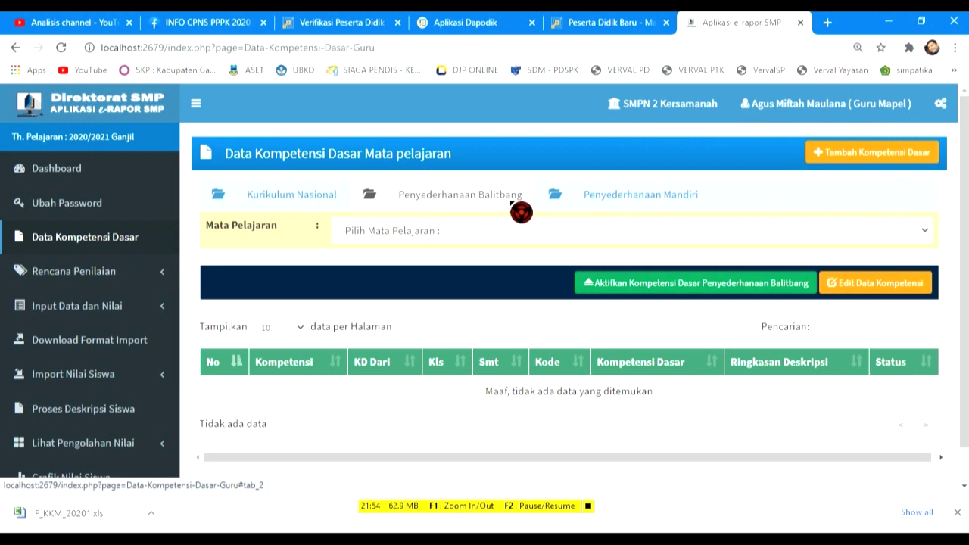
click(611, 285)
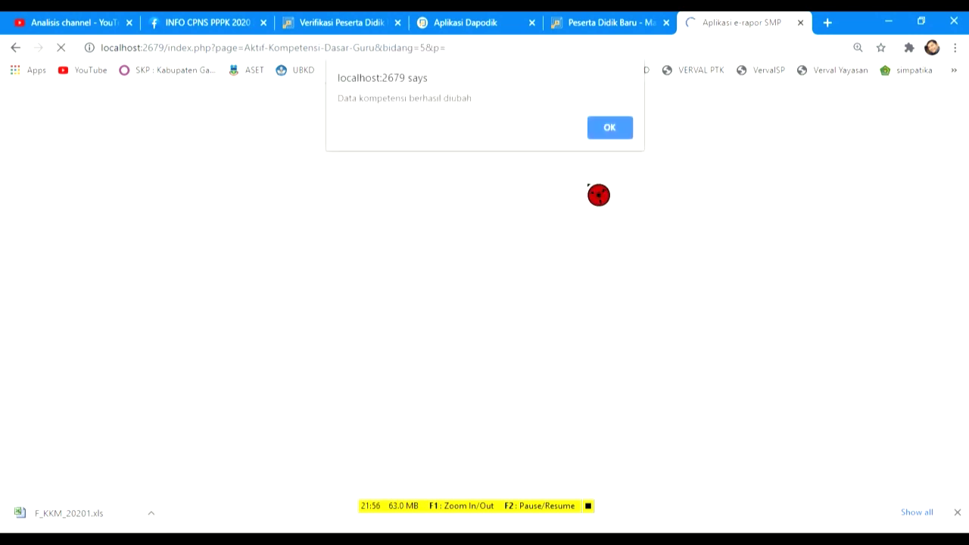
click(610, 133)
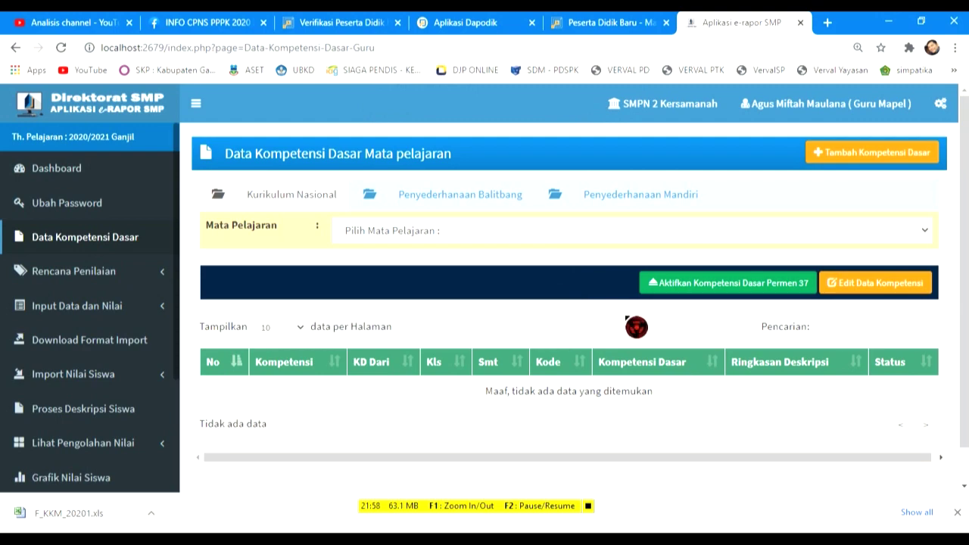
Load the Kurikulum Nasional competencies for the subject Pendidikan Pancasila dan Kewarganegaraan
click(428, 237)
click(424, 279)
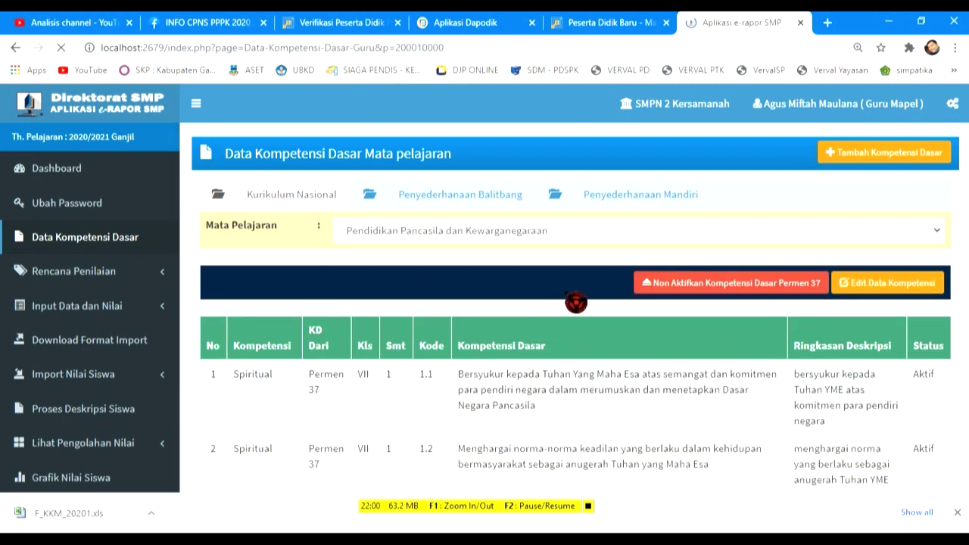
scroll(689, 350, down, 4)
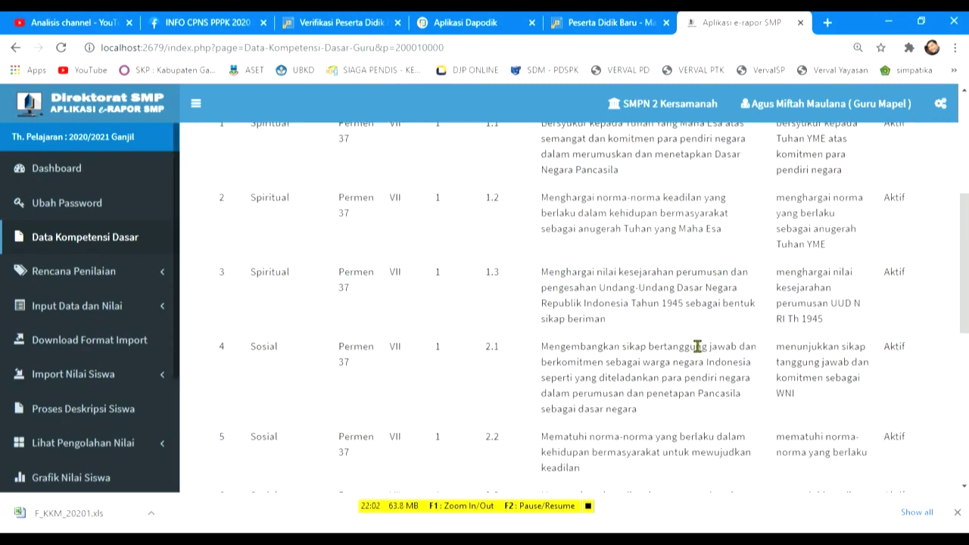
scroll(697, 346, up, 4)
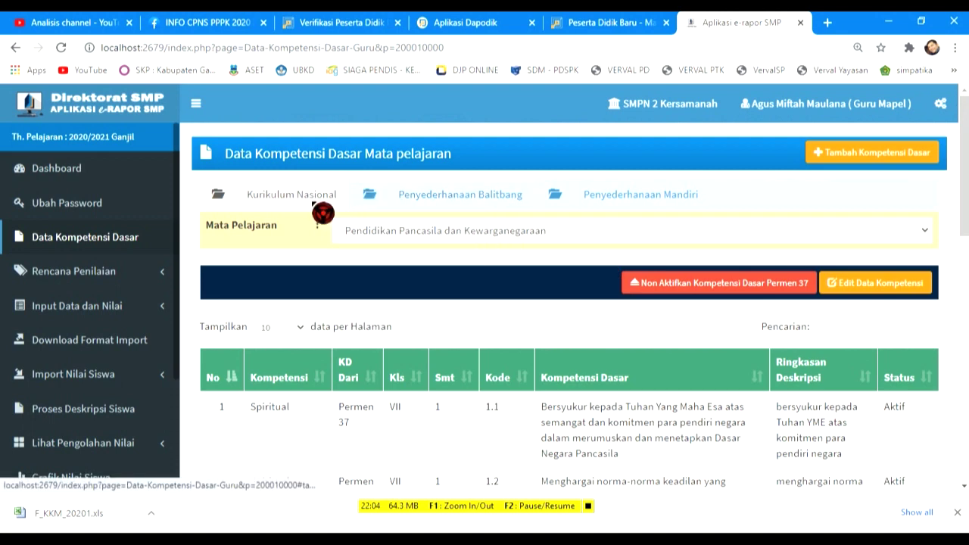
click(449, 239)
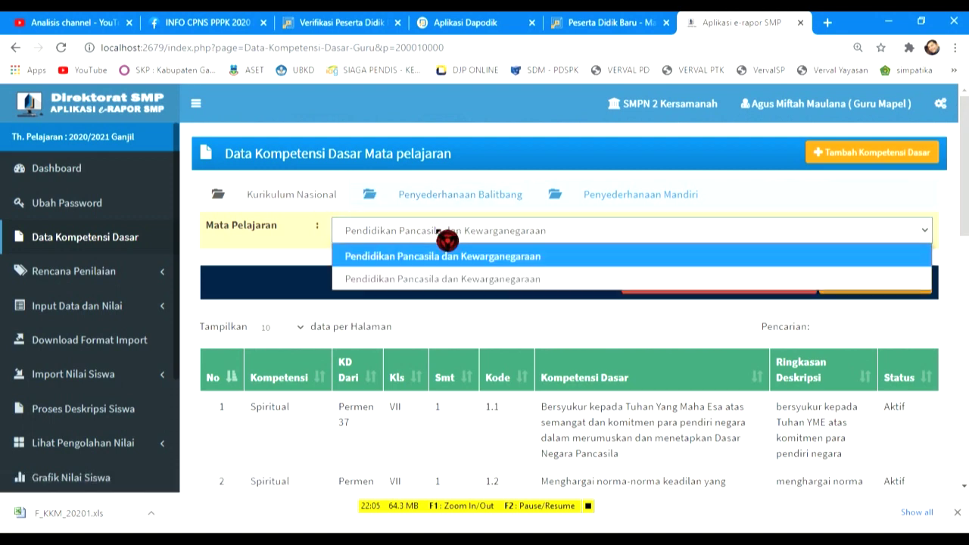
click(454, 279)
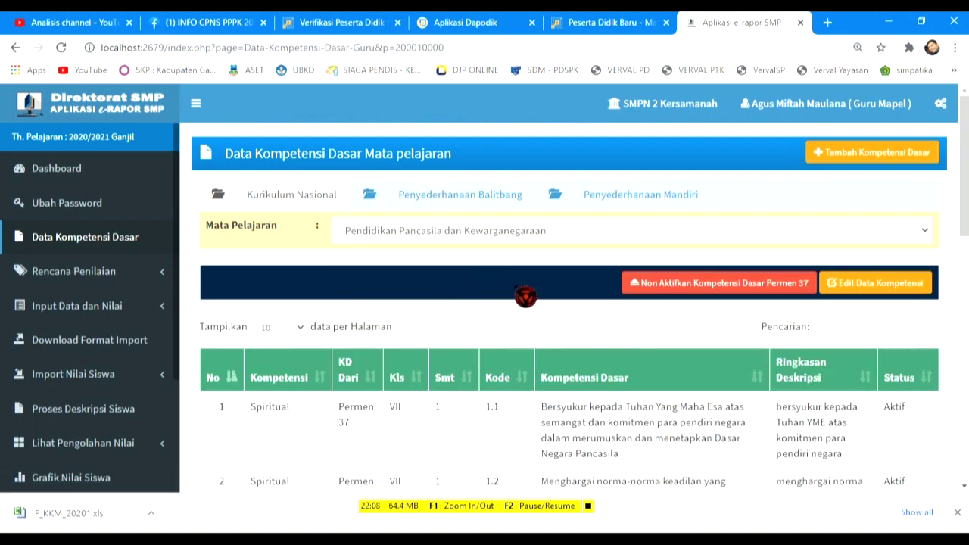
Look through the first page of competencies and set the list to show 100 entries per page
scroll(525, 296, down, 1)
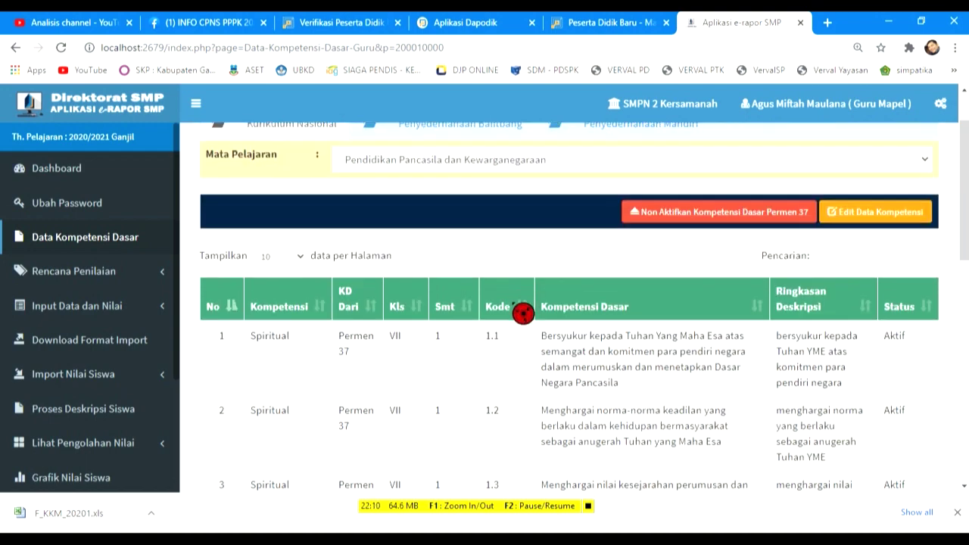
scroll(522, 313, down, 1)
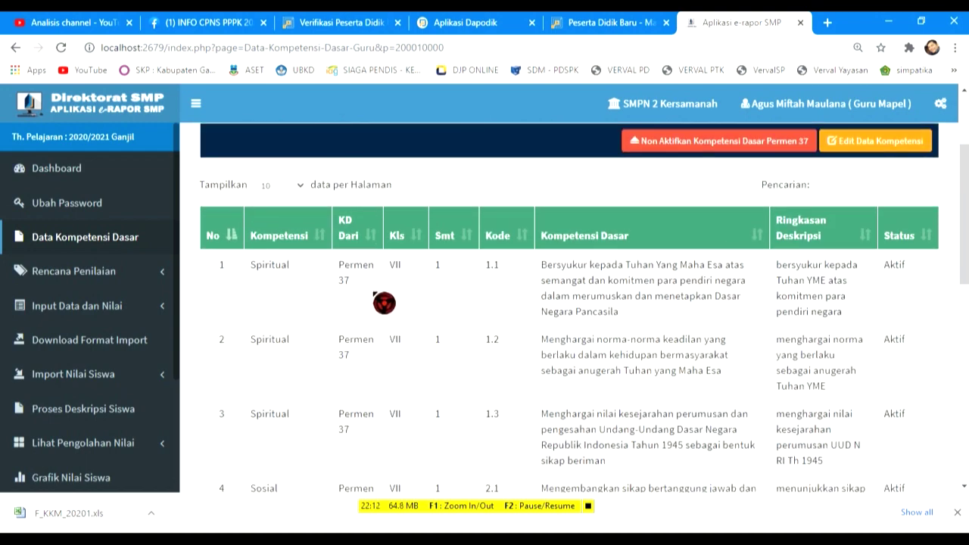
scroll(402, 303, down, 7)
scroll(533, 302, down, 1)
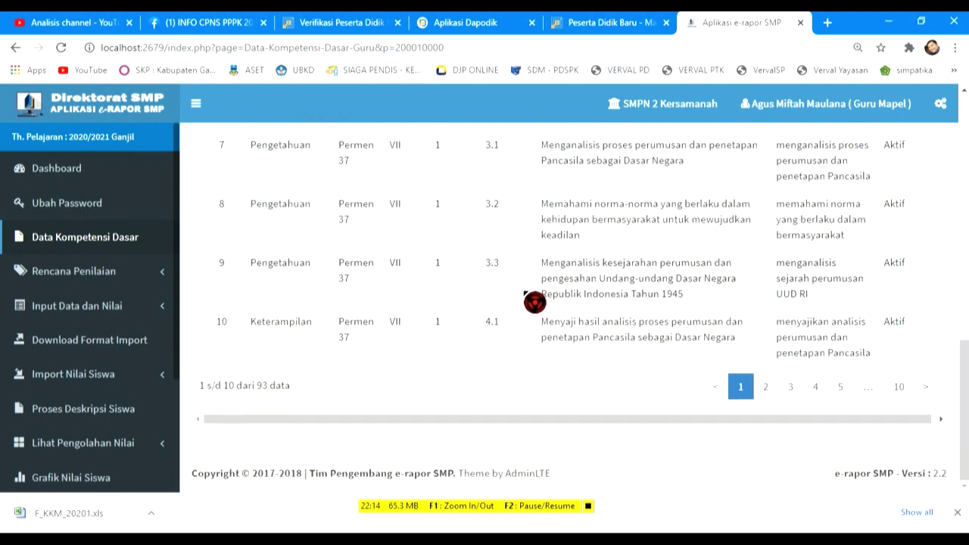
scroll(606, 318, up, 10)
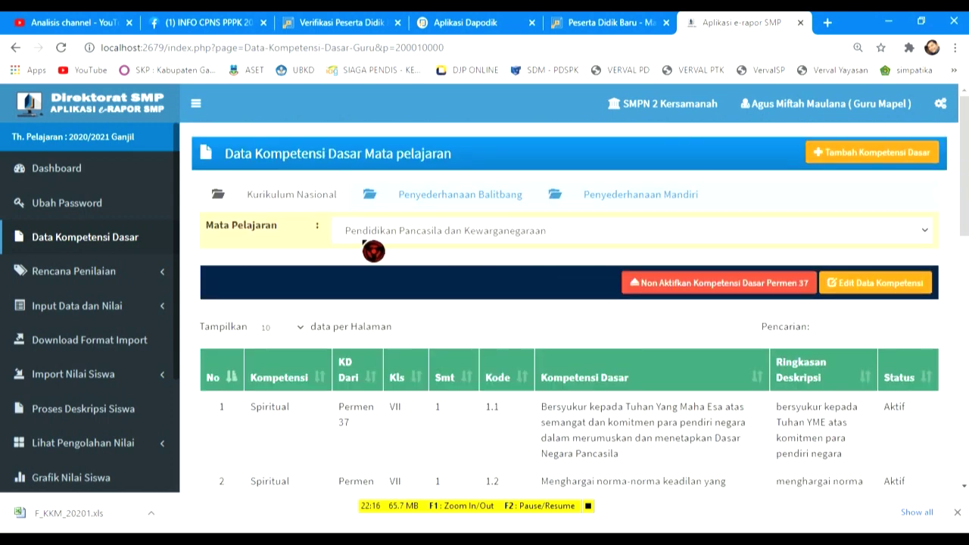
click(303, 327)
click(299, 420)
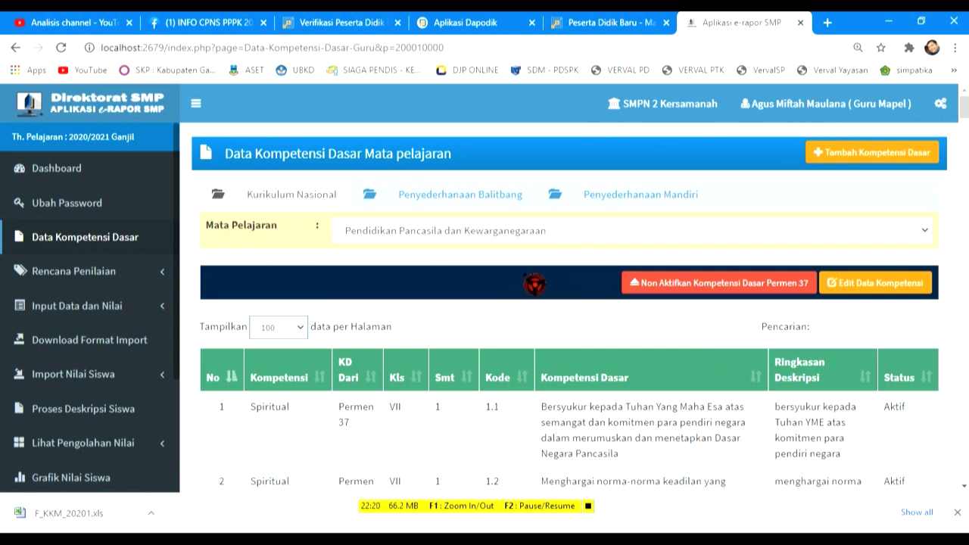
Examine the class, semester, code, summary description and status of the competencies in the extended list
scroll(631, 255, down, 1)
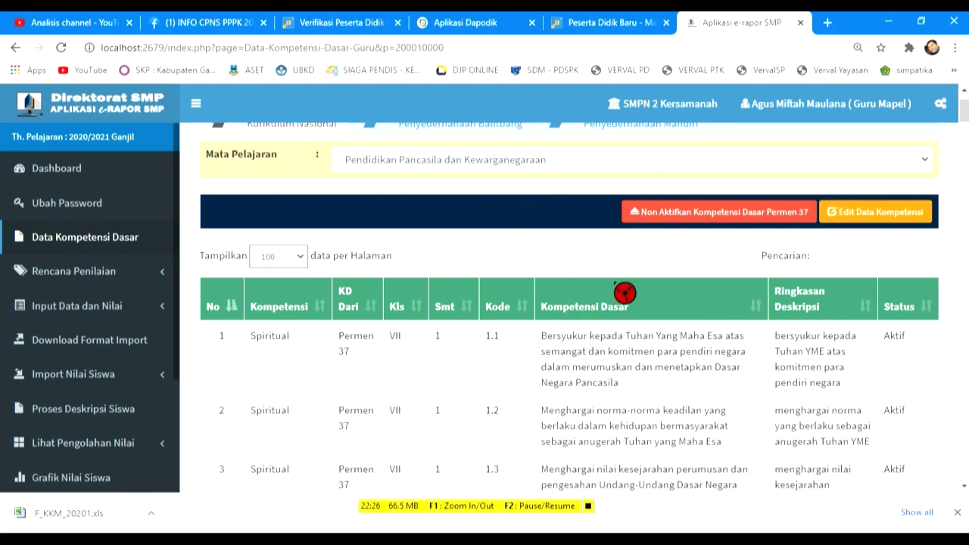
scroll(658, 322, down, 15)
scroll(662, 337, down, 20)
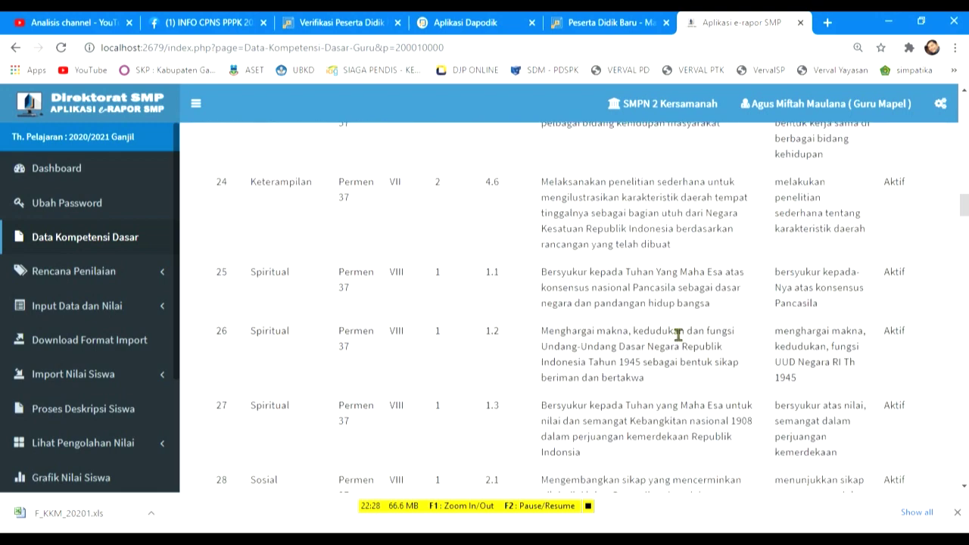
scroll(881, 313, up, 4)
scroll(880, 312, up, 20)
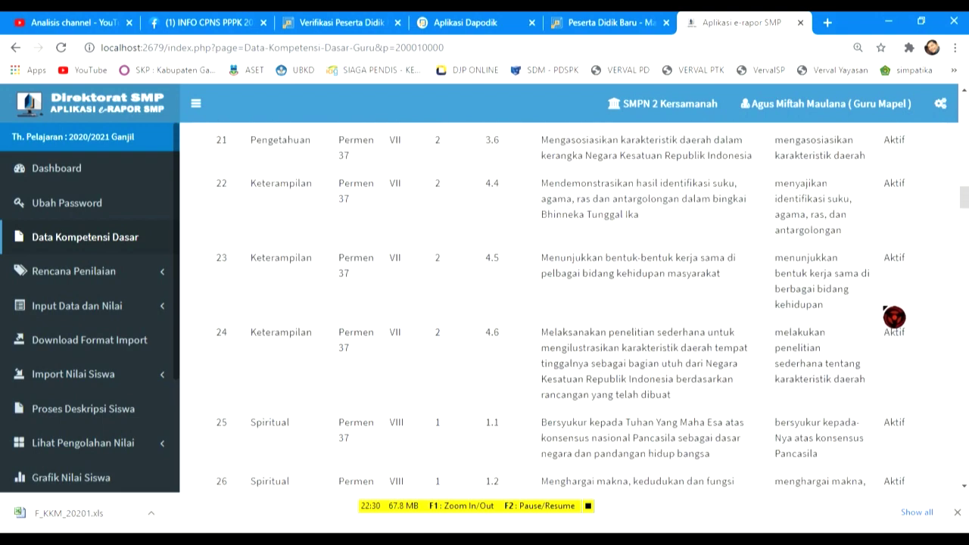
scroll(898, 312, up, 8)
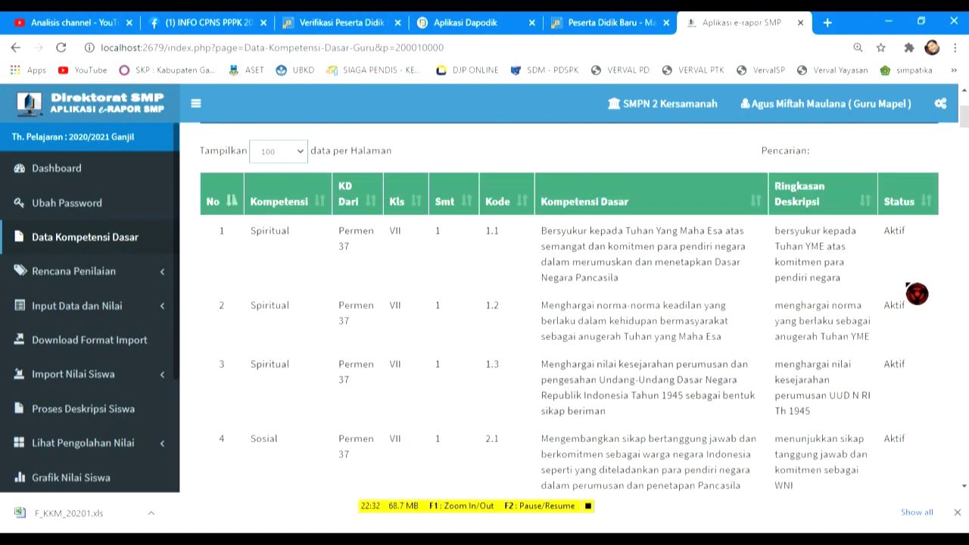
scroll(917, 296, down, 3)
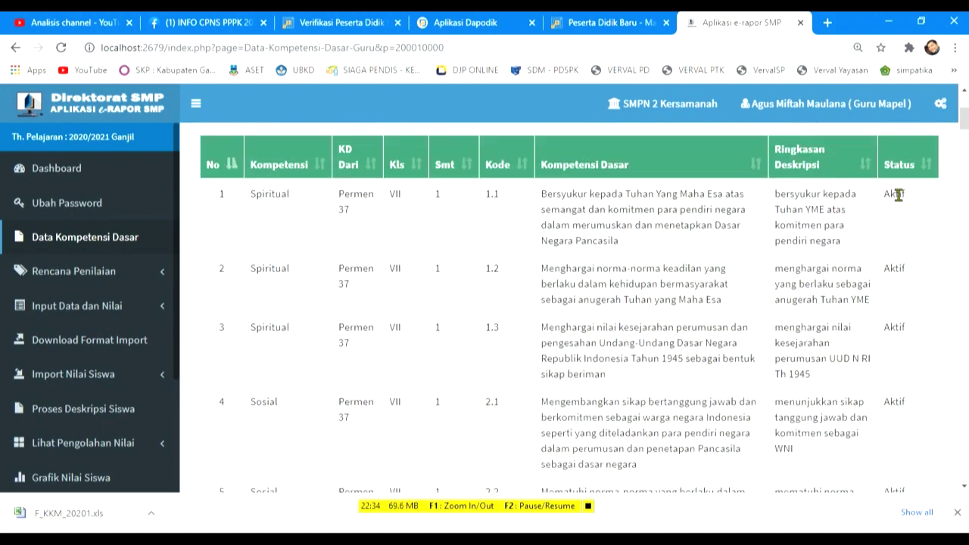
scroll(908, 226, down, 1)
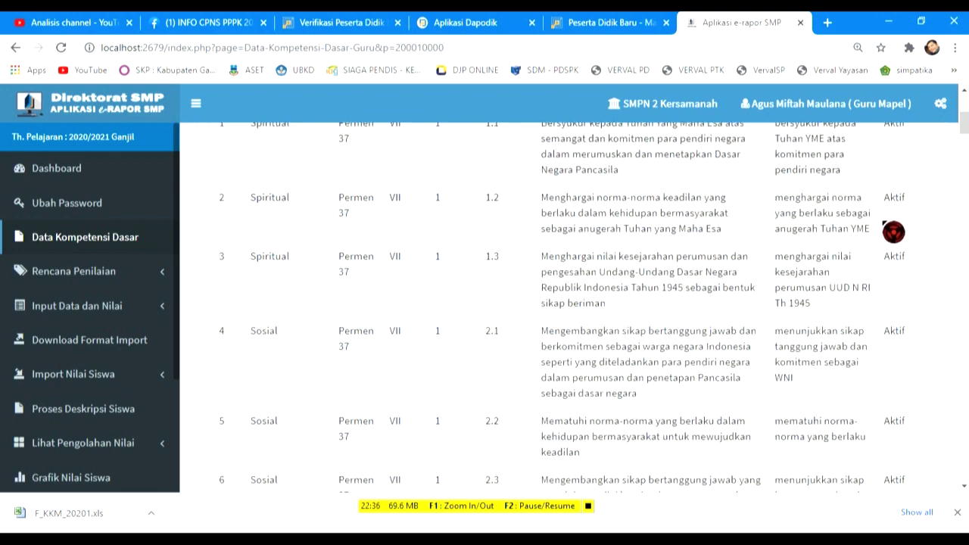
key(ctrl+minus)
key(ctrl+minus)
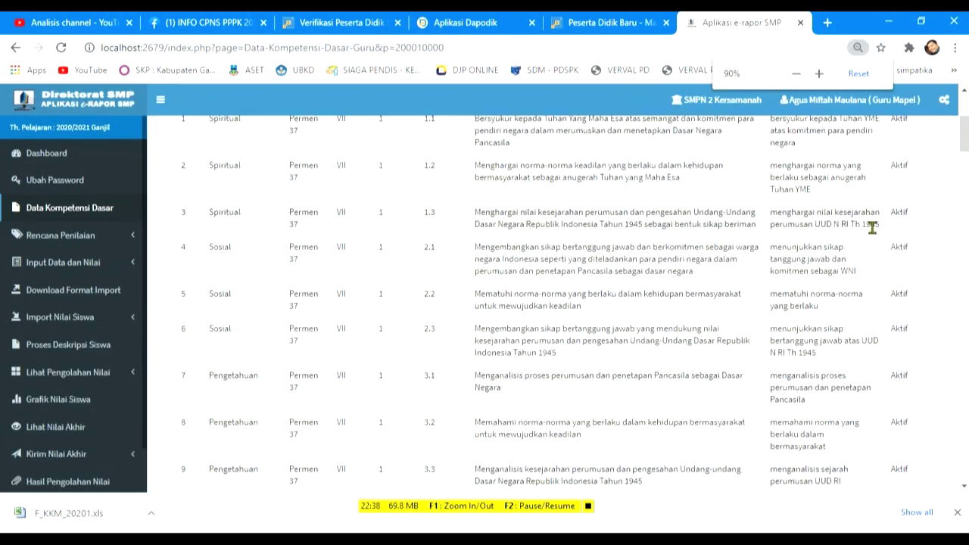
scroll(912, 264, down, 2)
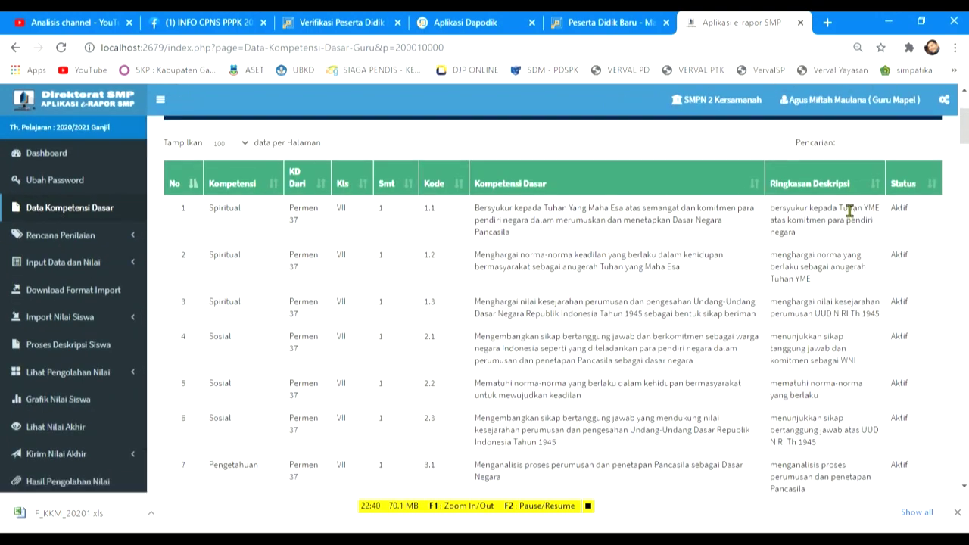
Put the competency data into edit mode and set the class VII semester 1 Spiritual competencies 1.1, 1.2 and 1.3 to Tidak Aktif
scroll(602, 244, up, 2)
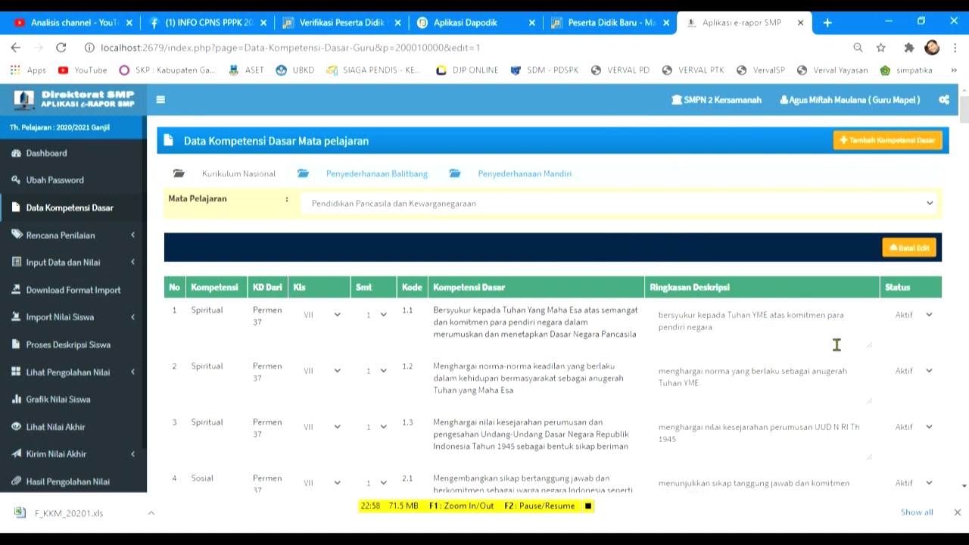
click(928, 316)
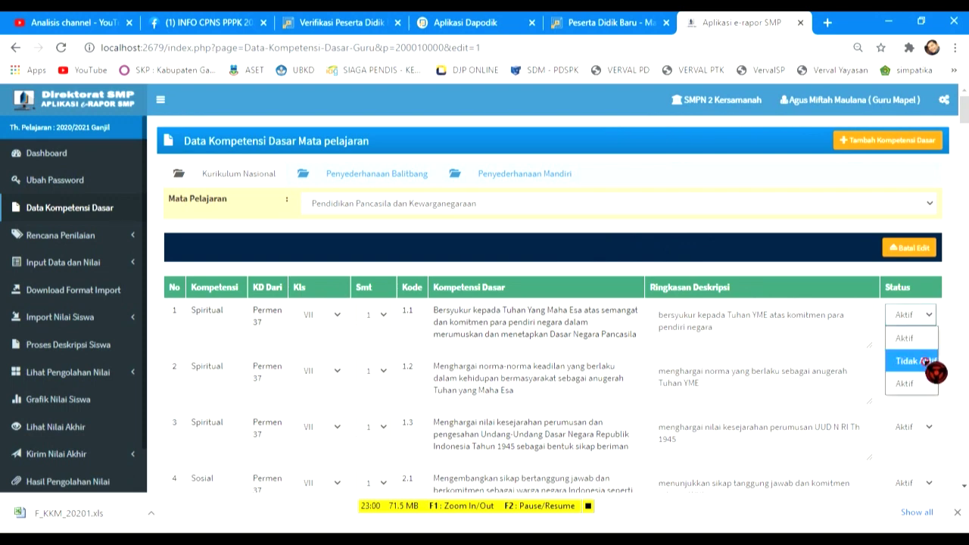
click(926, 362)
click(928, 371)
click(923, 416)
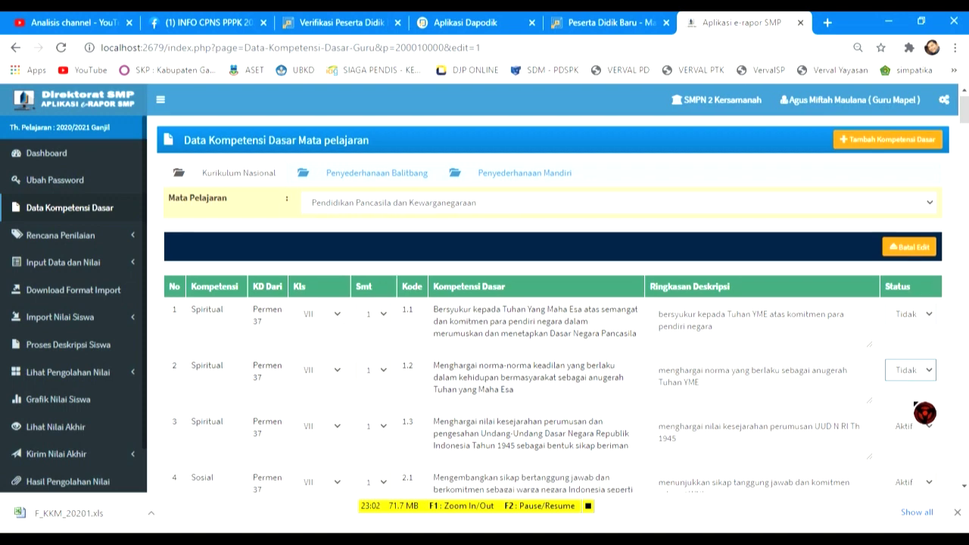
scroll(924, 413, down, 1)
click(925, 361)
click(925, 399)
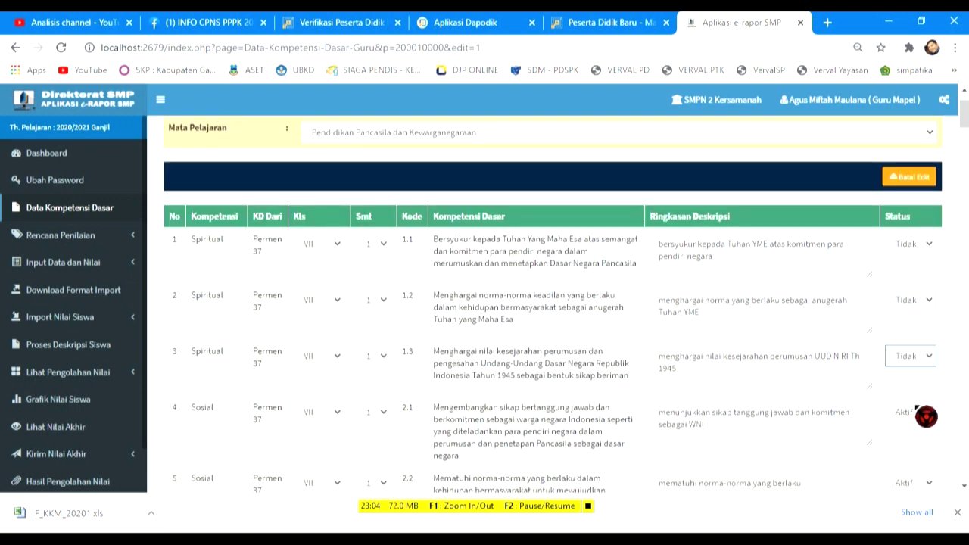
Set the status of the class VII semester 1 Sosial competencies 2.1, 2.2 and 2.3 to Tidak Aktif
scroll(925, 416, down, 1)
click(925, 342)
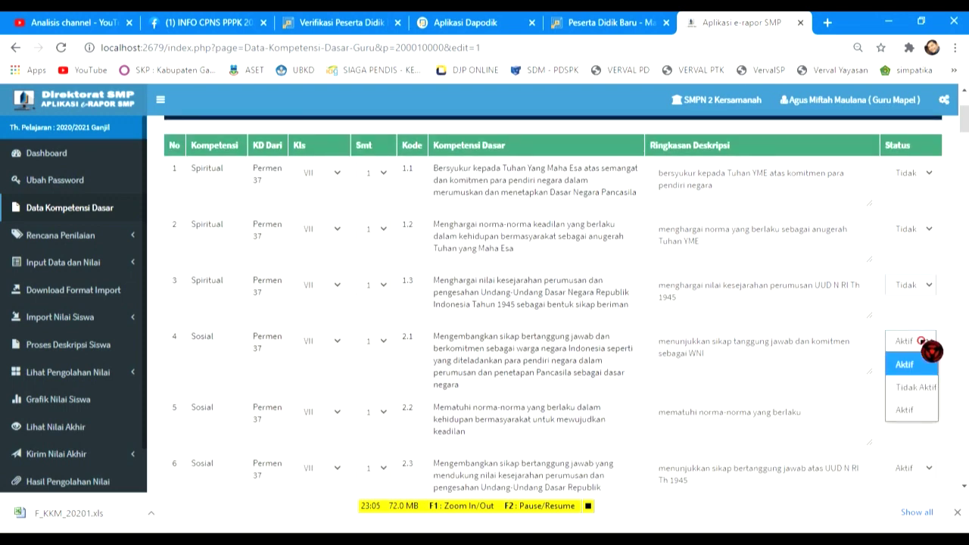
click(929, 385)
click(919, 418)
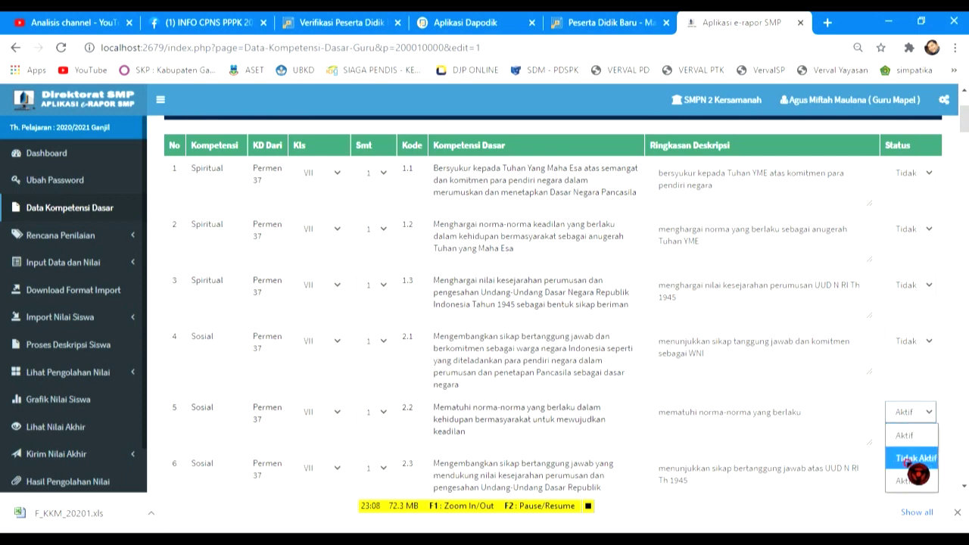
click(914, 459)
scroll(914, 313, down, 1)
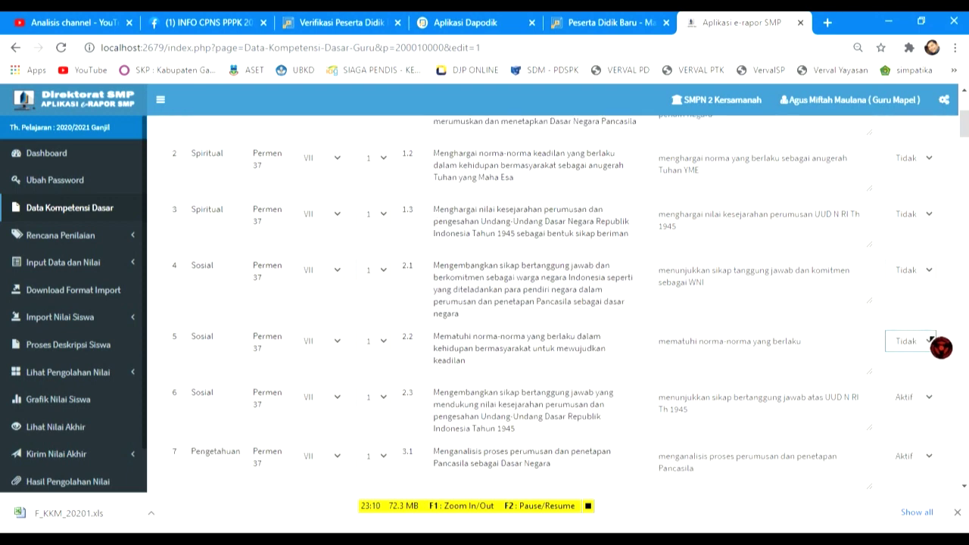
click(925, 400)
click(926, 445)
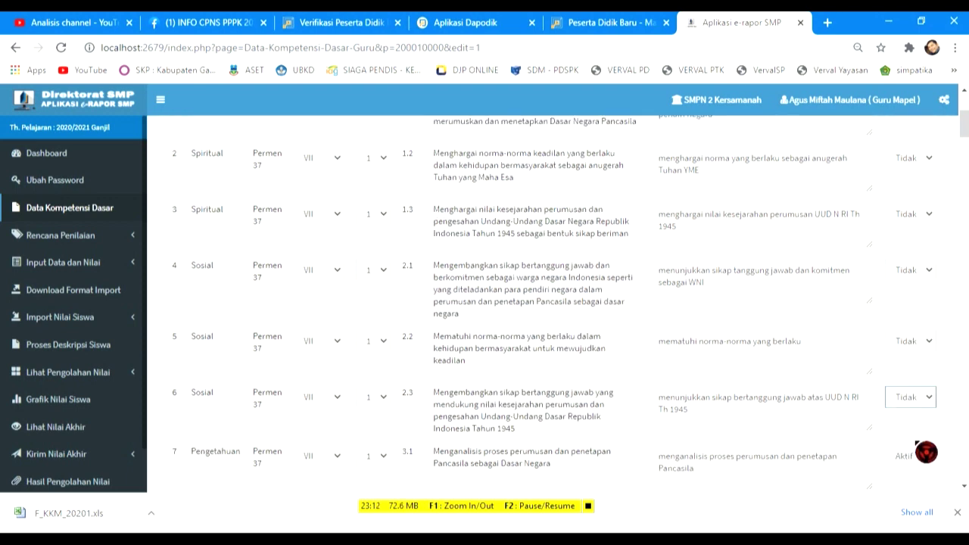
Set the status of the class VII semester 1 Pengetahuan competency 3.1 to Tidak Aktif
scroll(926, 446, down, 2)
click(917, 317)
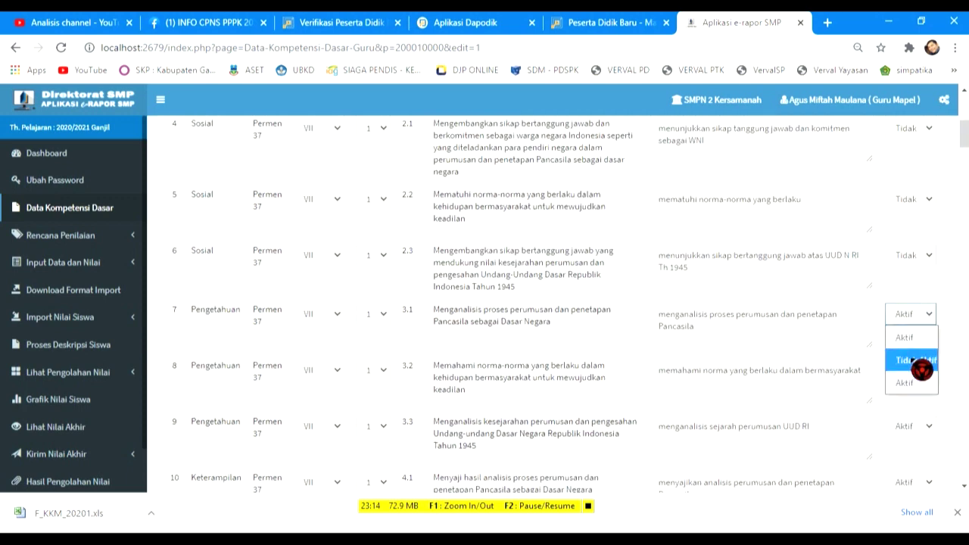
click(918, 360)
scroll(876, 404, down, 2)
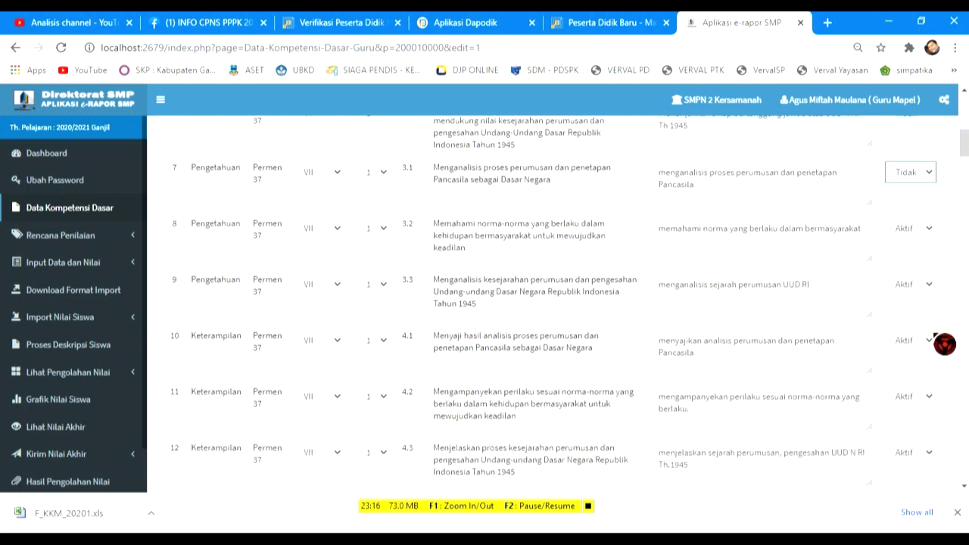
Cancel editing of the subject's competency data and close the browser's downloads bar
scroll(886, 331, up, 7)
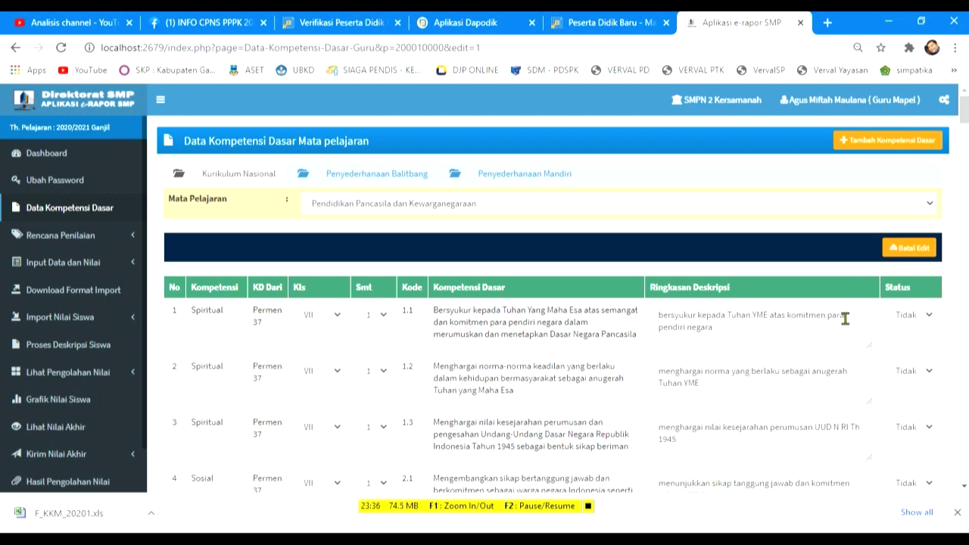
scroll(846, 319, down, 1)
click(915, 274)
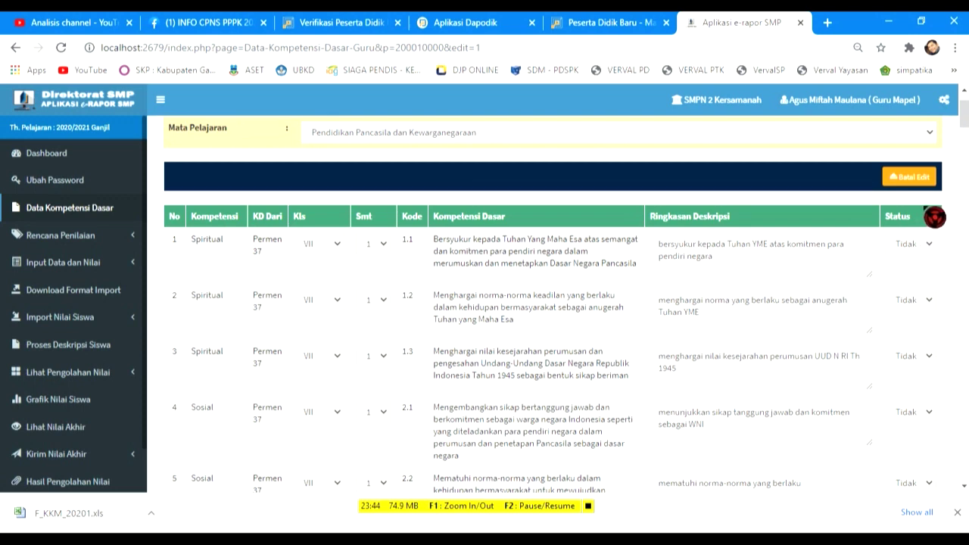
scroll(932, 214, up, 2)
click(929, 253)
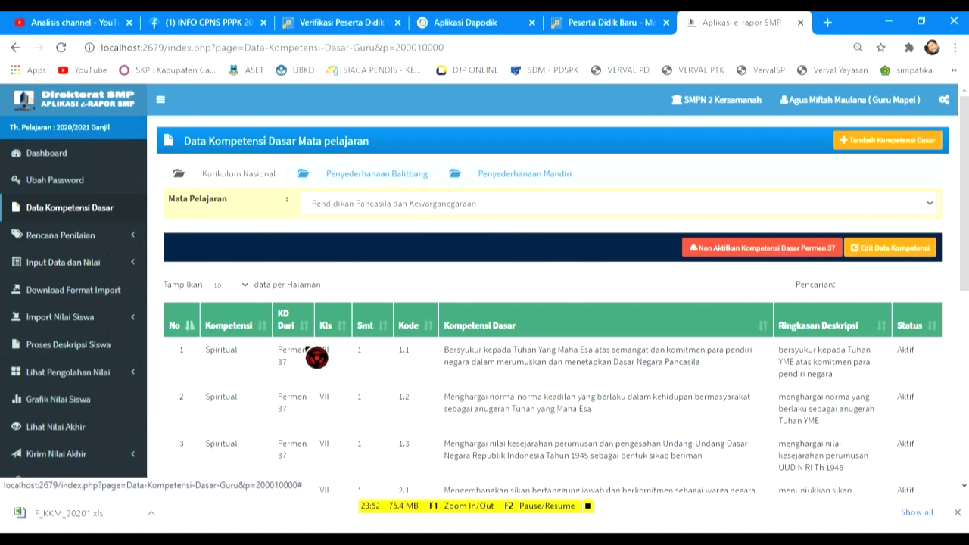
click(957, 512)
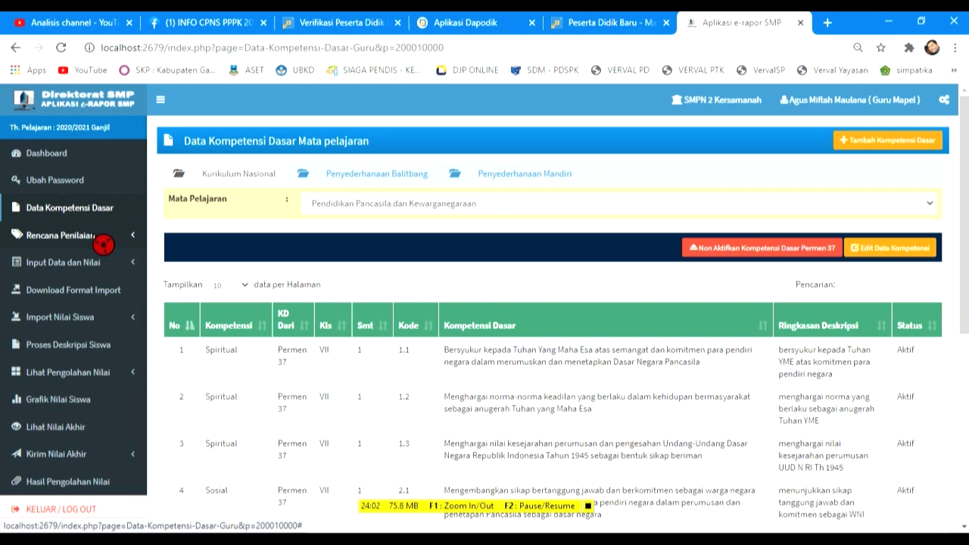
Open the Rencana Nilai Pengetahuan page and choose class 8A with the subject Pendidikan Pancasila dan Kewarganegaraan
click(129, 241)
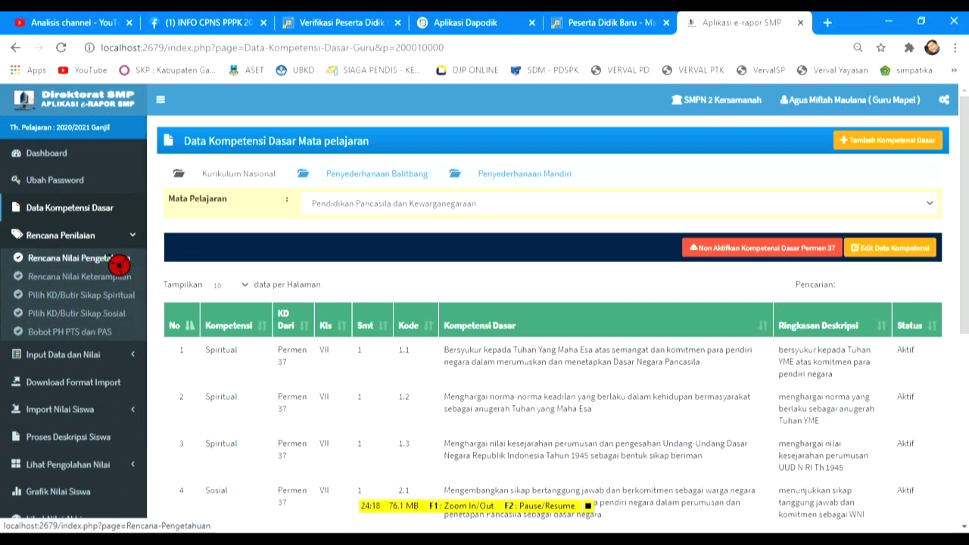
click(111, 261)
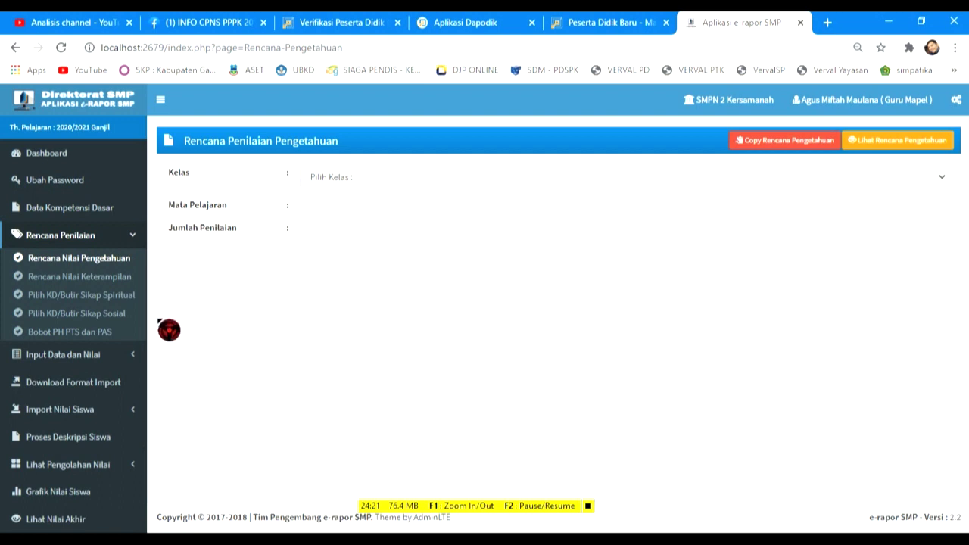
click(411, 183)
click(423, 218)
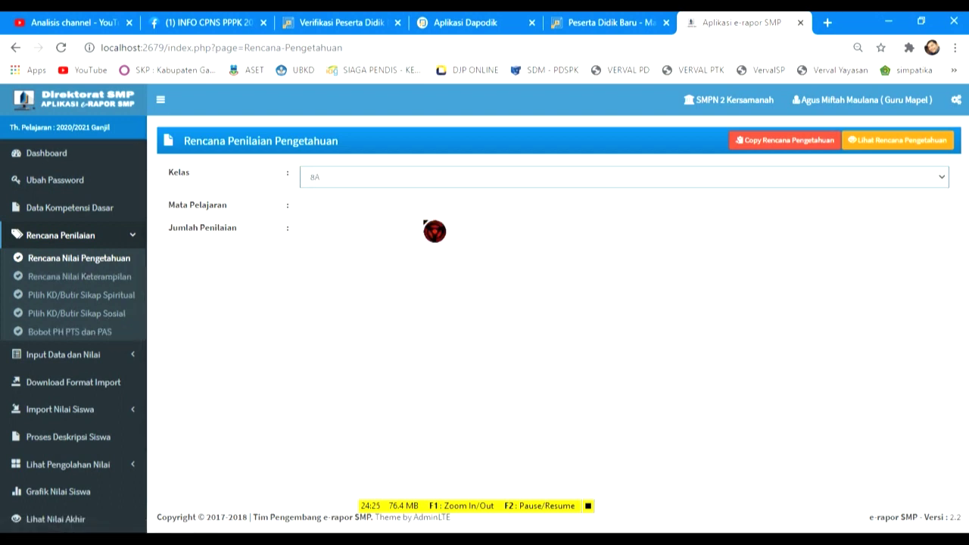
click(425, 215)
click(435, 255)
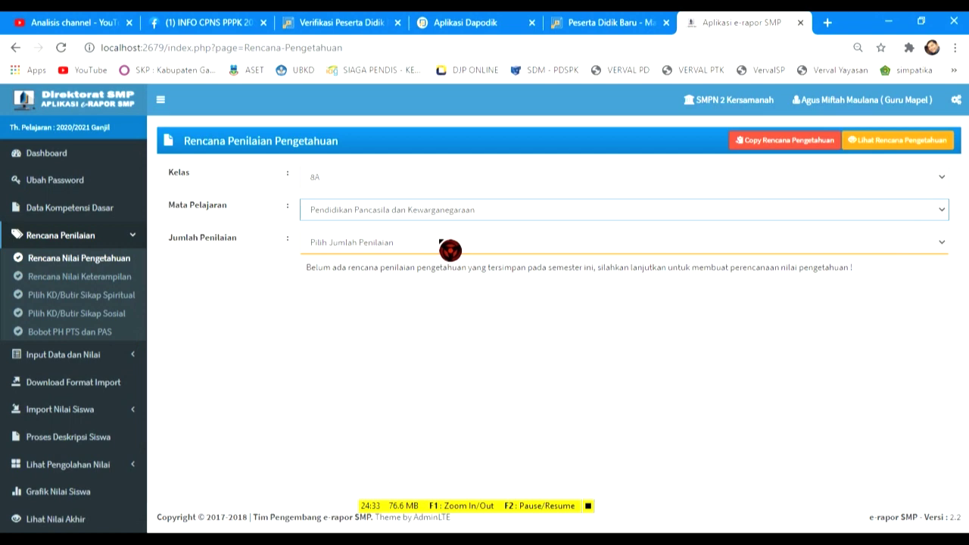
Set the Jumlah Penilaian of the knowledge assessment plan to 4
click(442, 242)
click(443, 240)
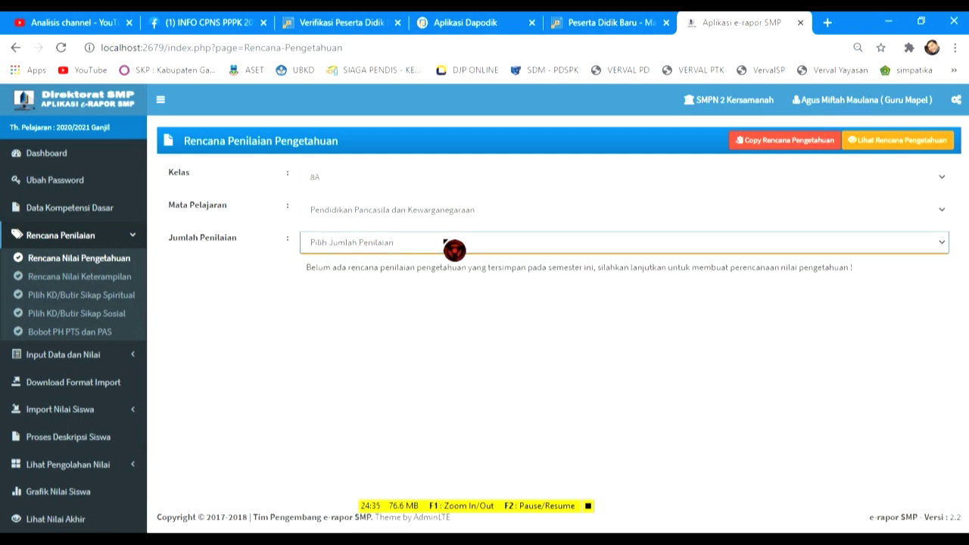
click(445, 242)
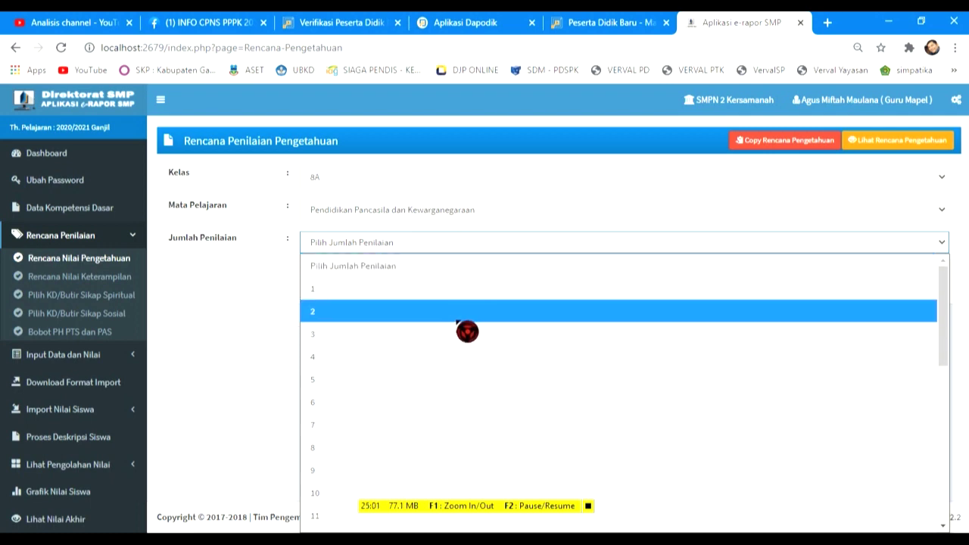
click(464, 362)
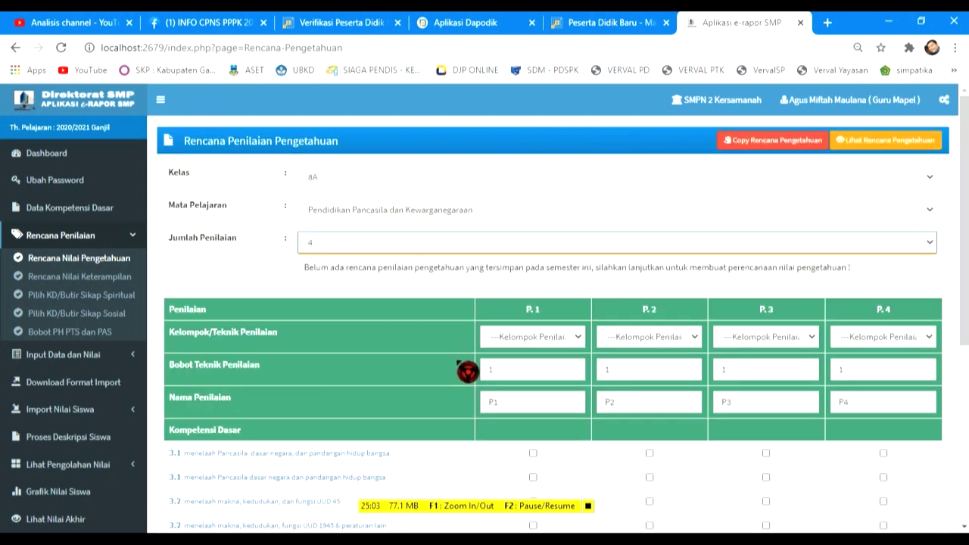
Set the assessment technique to Tes Tulis for P.1 and P.2 and to Penugasan for P.3 and P.4
click(580, 338)
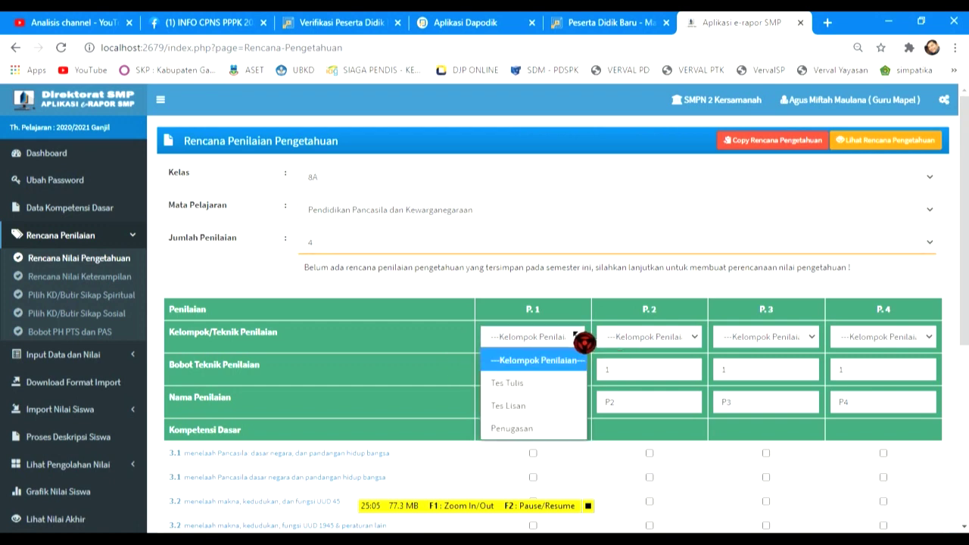
click(560, 382)
click(657, 338)
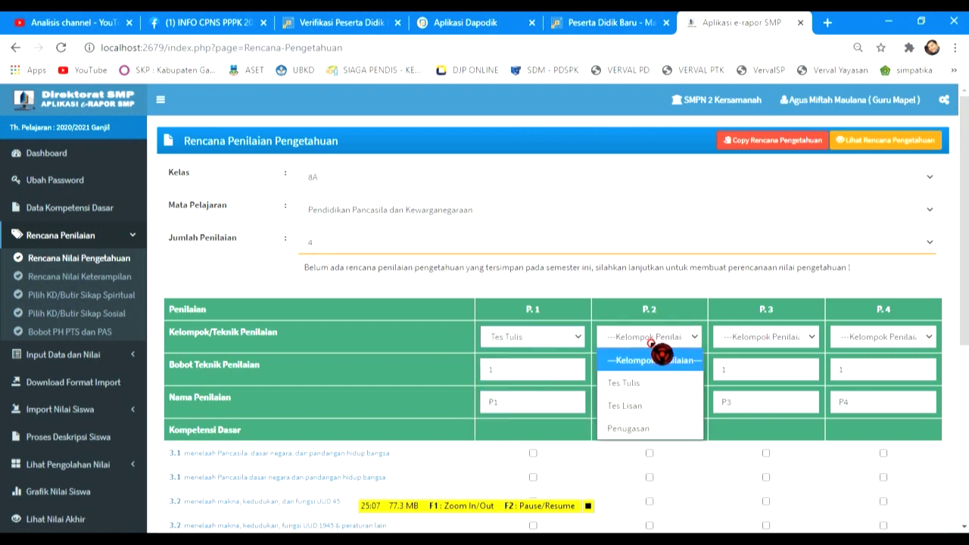
click(642, 383)
click(767, 338)
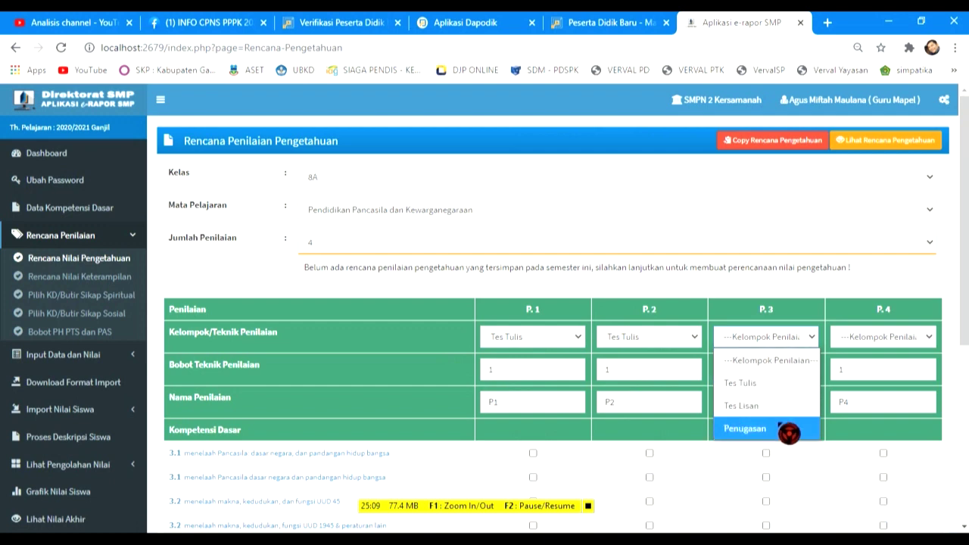
click(791, 432)
click(872, 338)
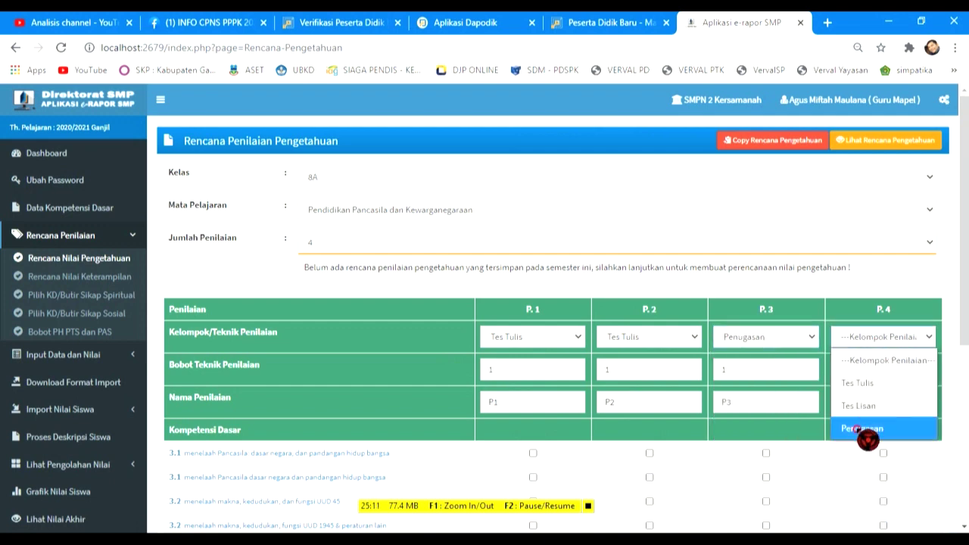
click(863, 428)
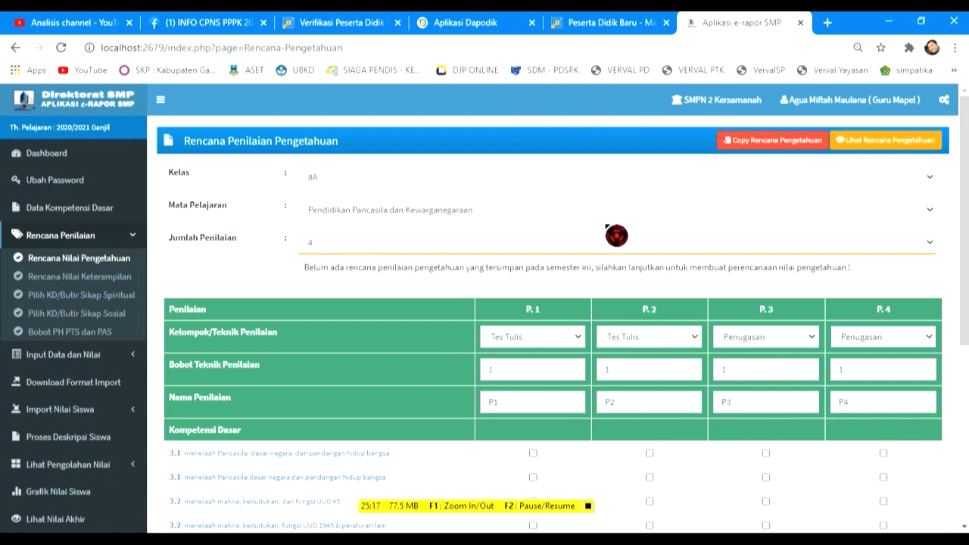
Assign both 3.1 competencies to P.1, both 3.2 competencies to P.2, and the 3.3 competency "memahami tata urutan peraturan" to P.3
scroll(615, 236, down, 3)
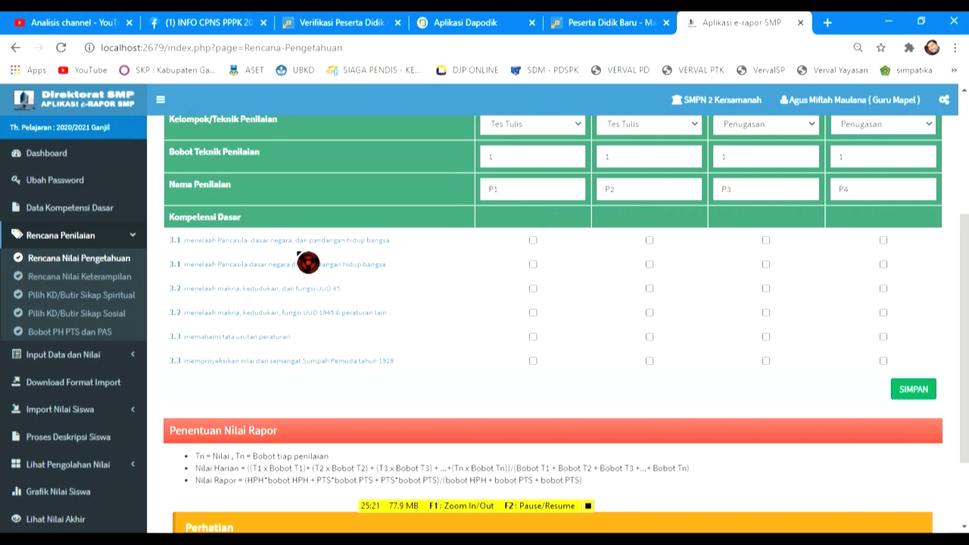
scroll(628, 316, up, 1)
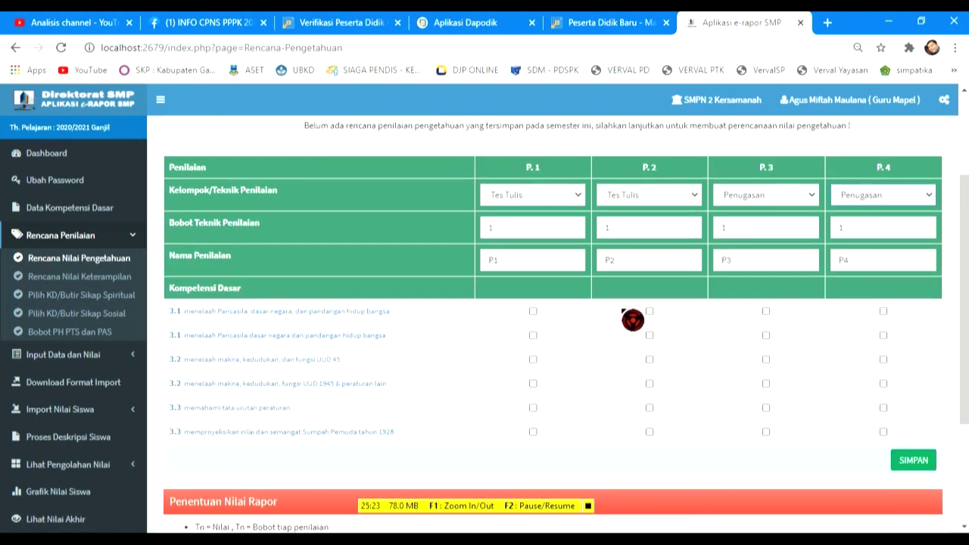
scroll(631, 318, down, 1)
scroll(633, 314, up, 2)
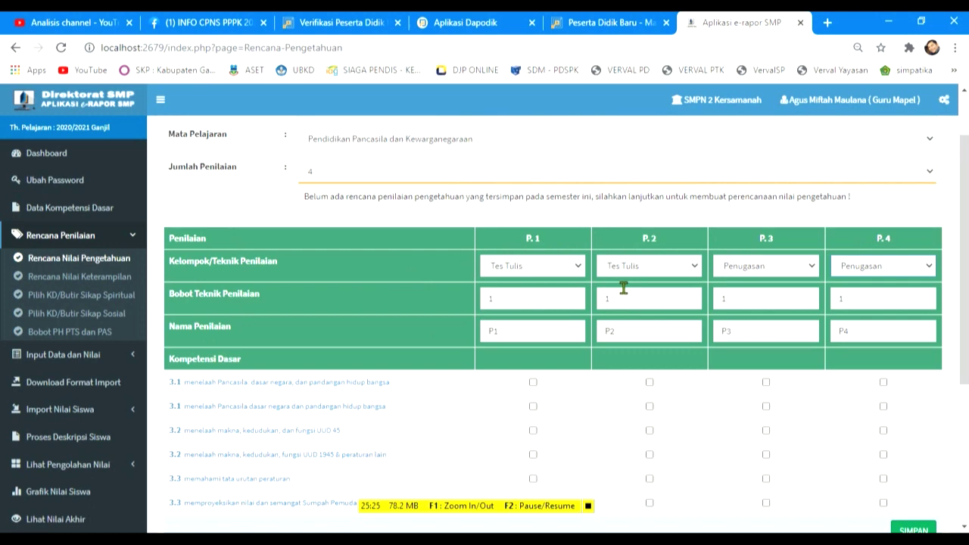
scroll(634, 296, down, 2)
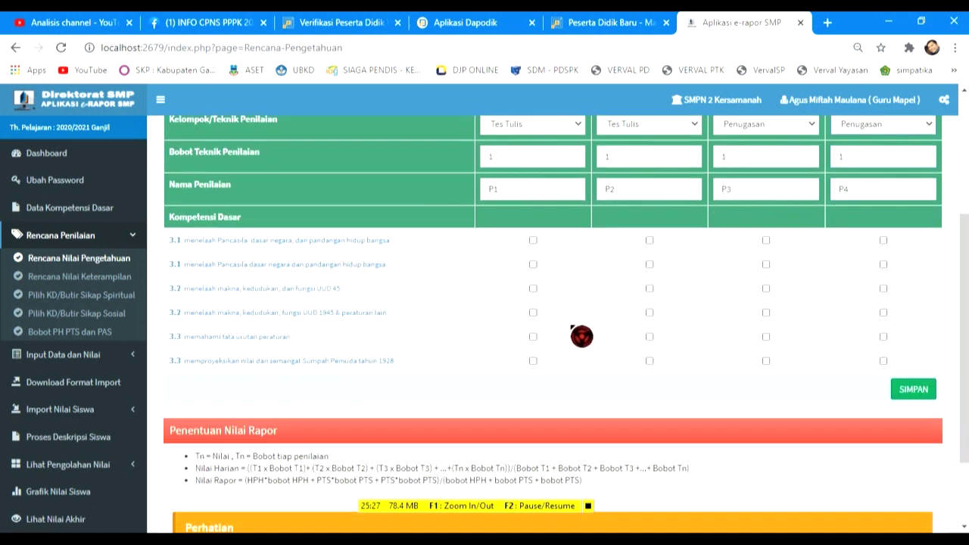
scroll(581, 333, down, 1)
scroll(577, 310, up, 2)
scroll(552, 280, down, 1)
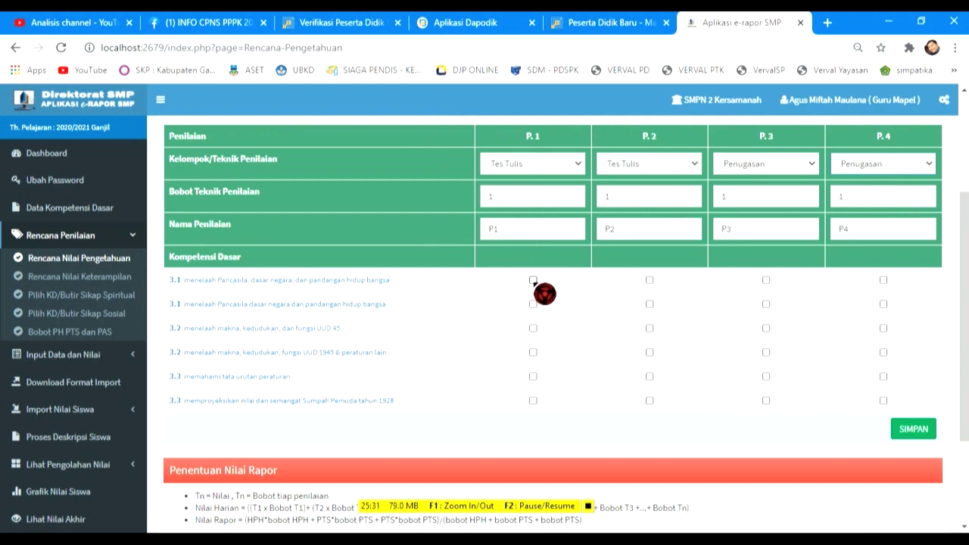
click(533, 280)
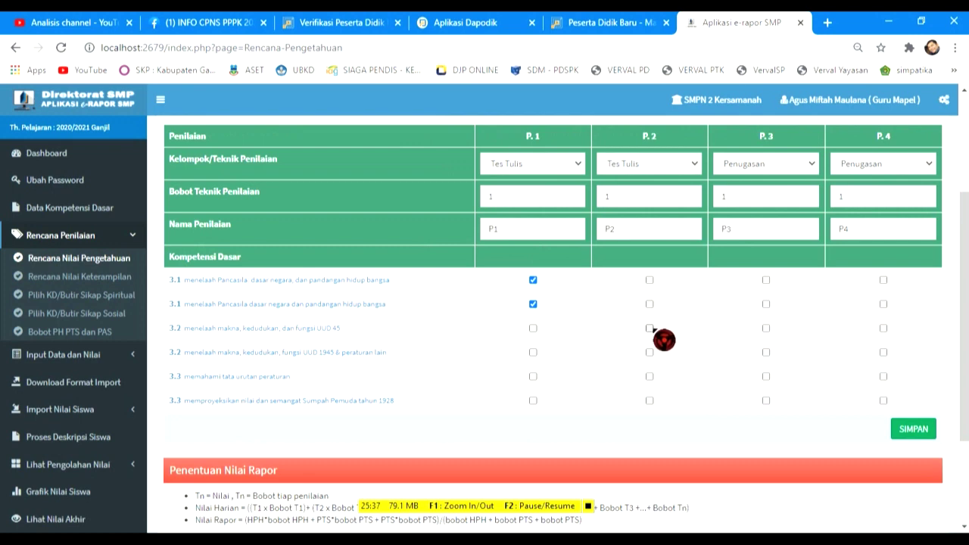
click(649, 352)
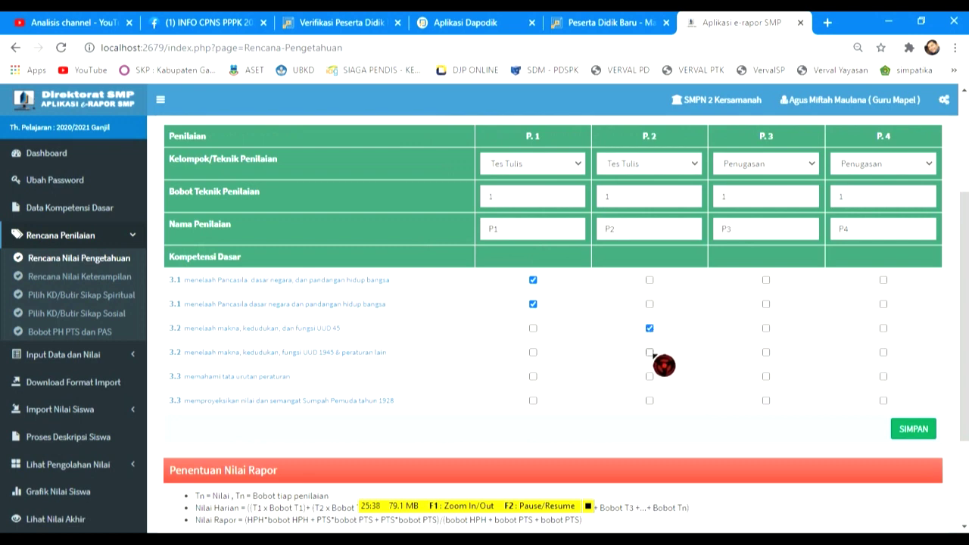
click(765, 376)
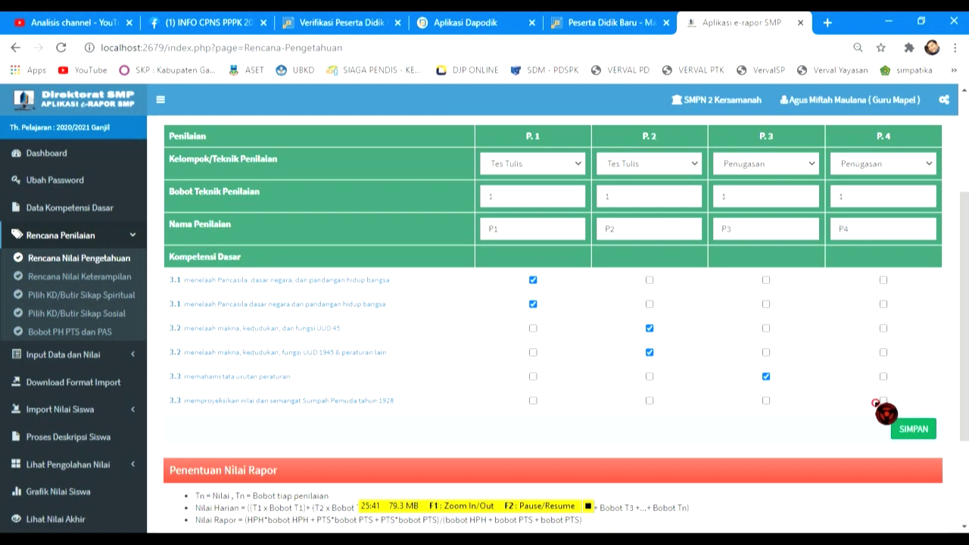
Name the assessments P.1 "ULANGAN 1", P.2 "ULANGAN 2" and P.3 "TUGAS 2"
scroll(766, 338, up, 2)
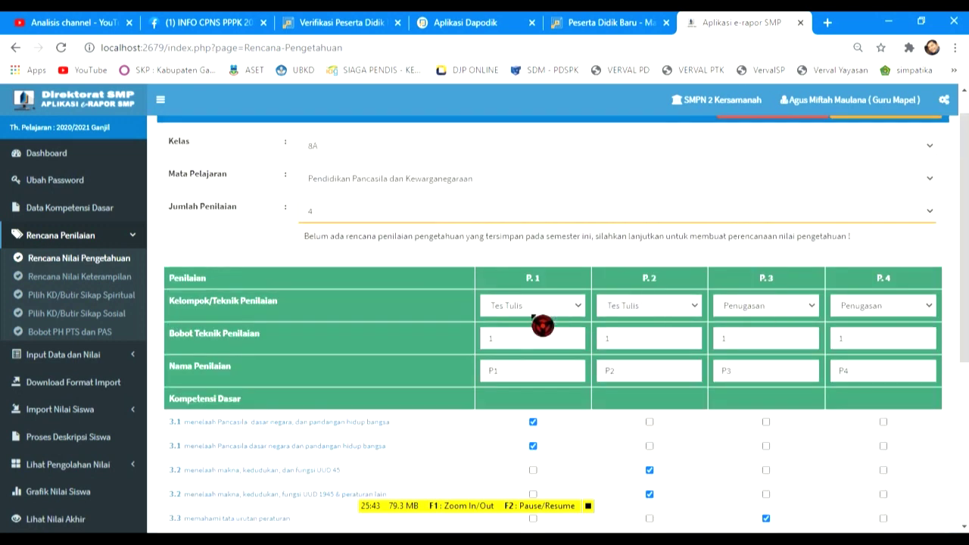
click(528, 365)
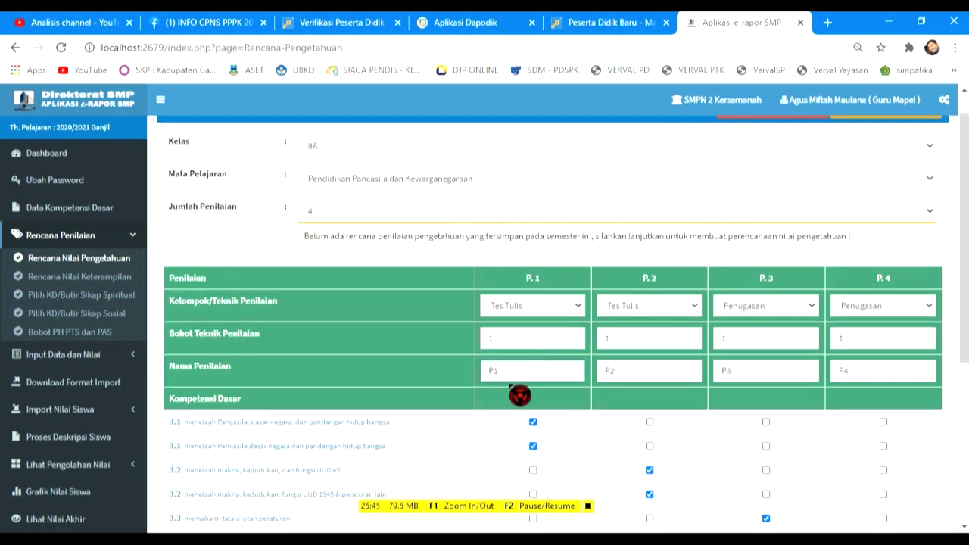
drag(516, 376, 472, 378)
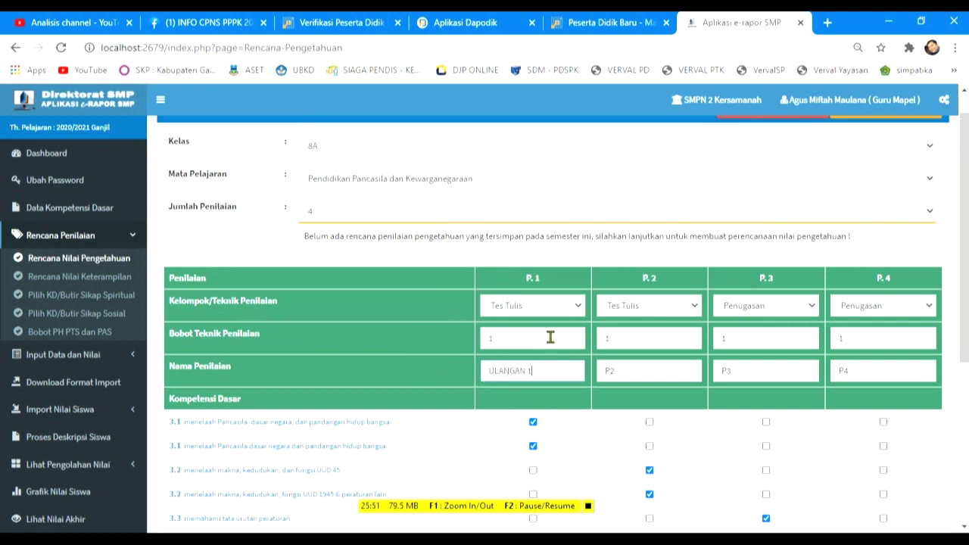
drag(627, 370, 582, 371)
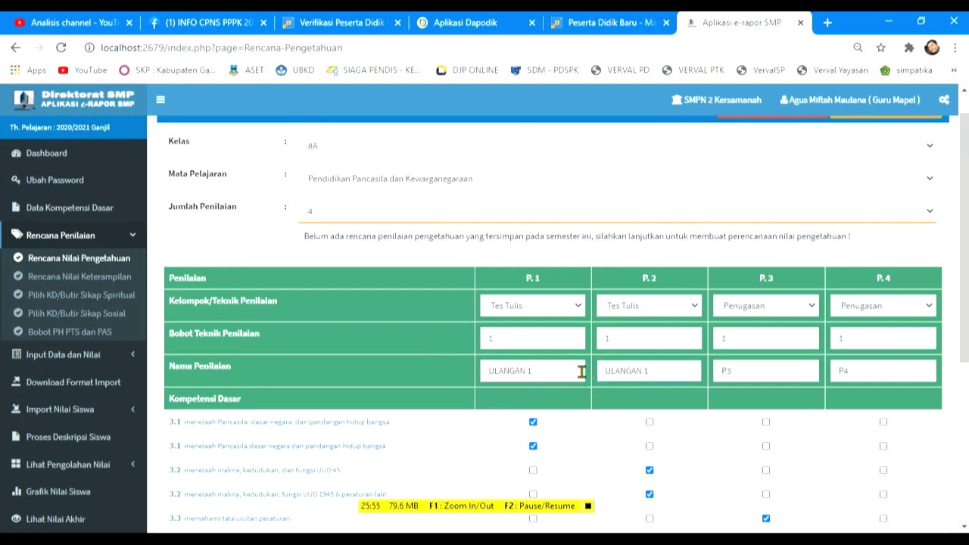
drag(739, 371, 701, 368)
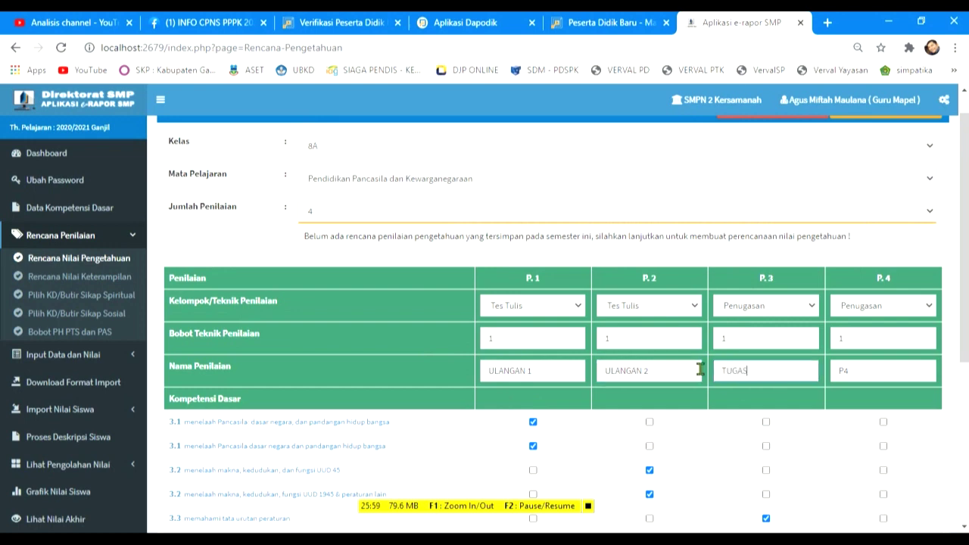
text(TUGAS 2)
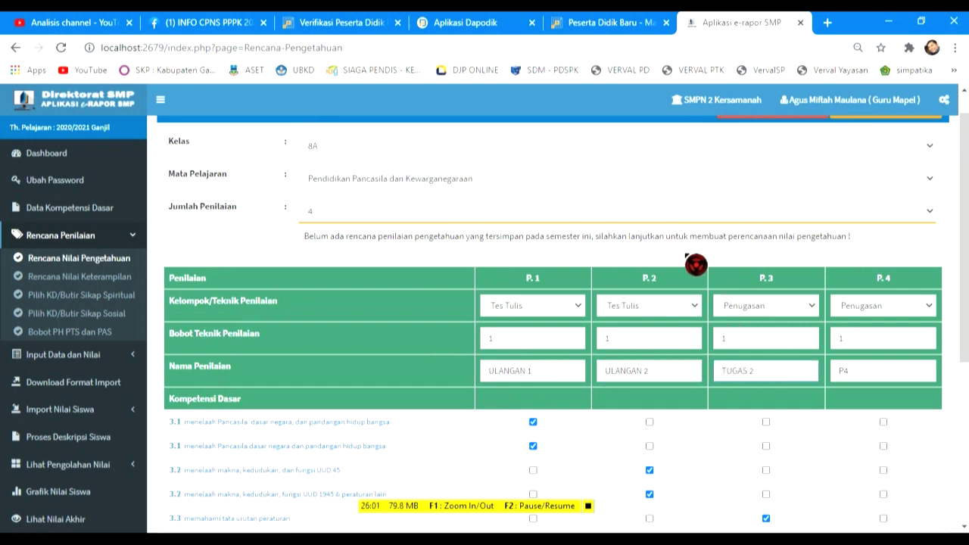
click(689, 261)
Review the knowledge plan's techniques, weights, names and assigned competencies, together with the Penentuan Nilai Rapor notes
scroll(683, 288, down, 1)
scroll(702, 323, down, 2)
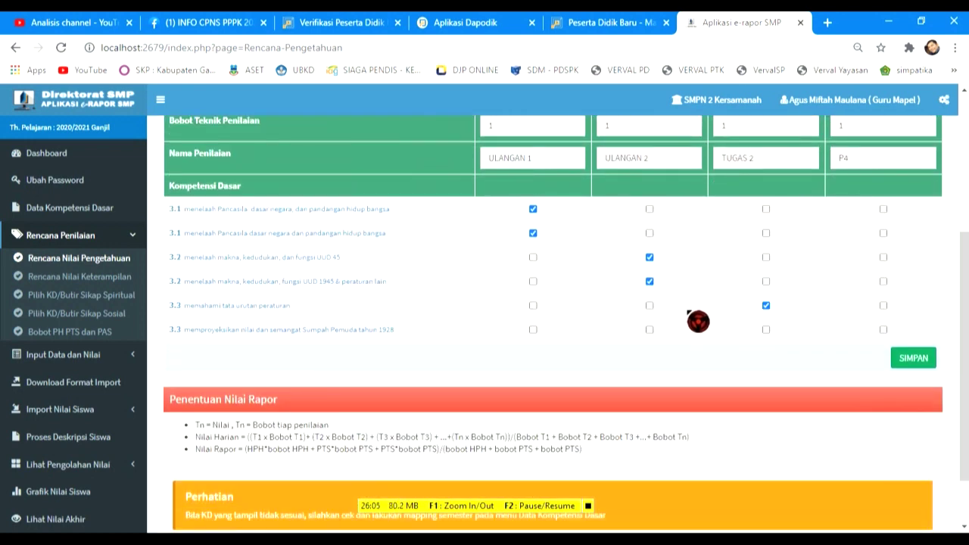
scroll(697, 324, up, 3)
scroll(708, 278, up, 1)
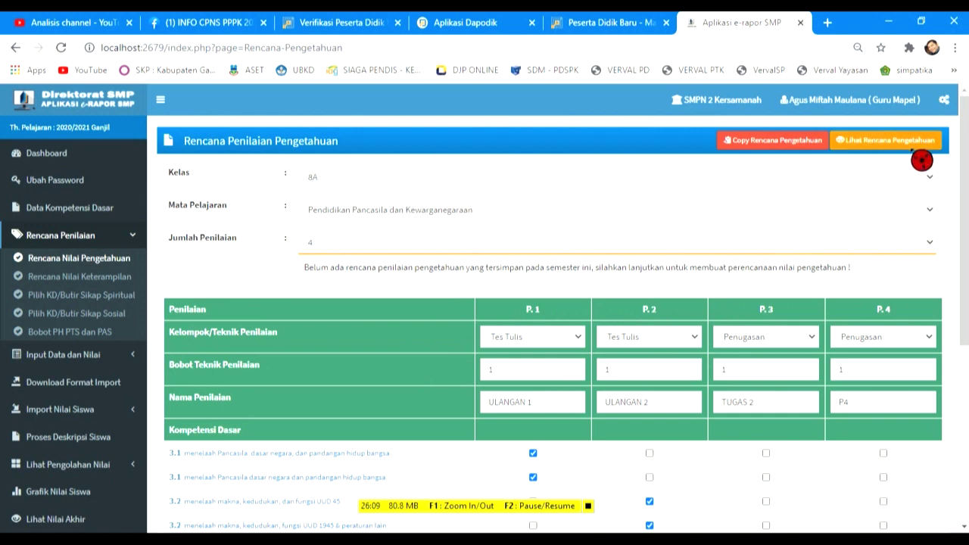
scroll(947, 262, down, 3)
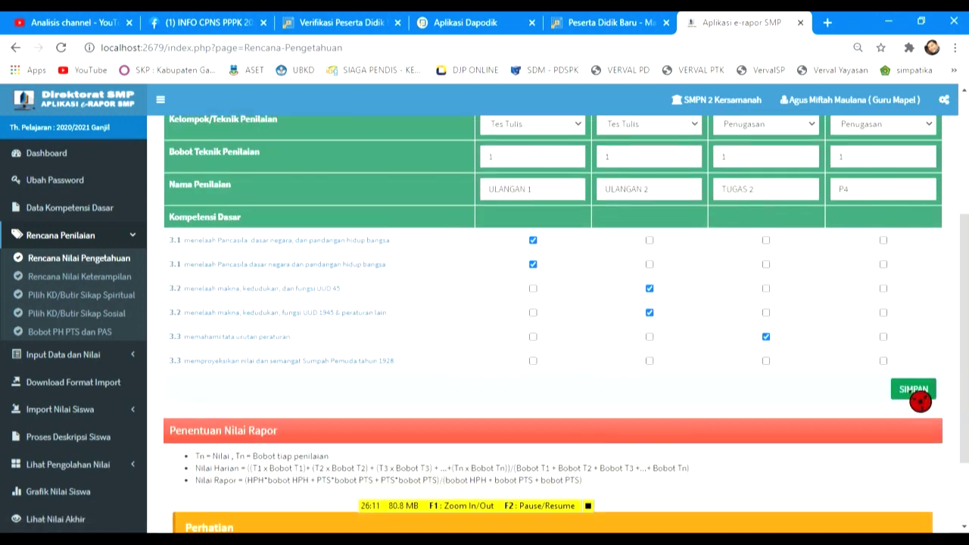
scroll(882, 358, up, 1)
scroll(883, 357, up, 1)
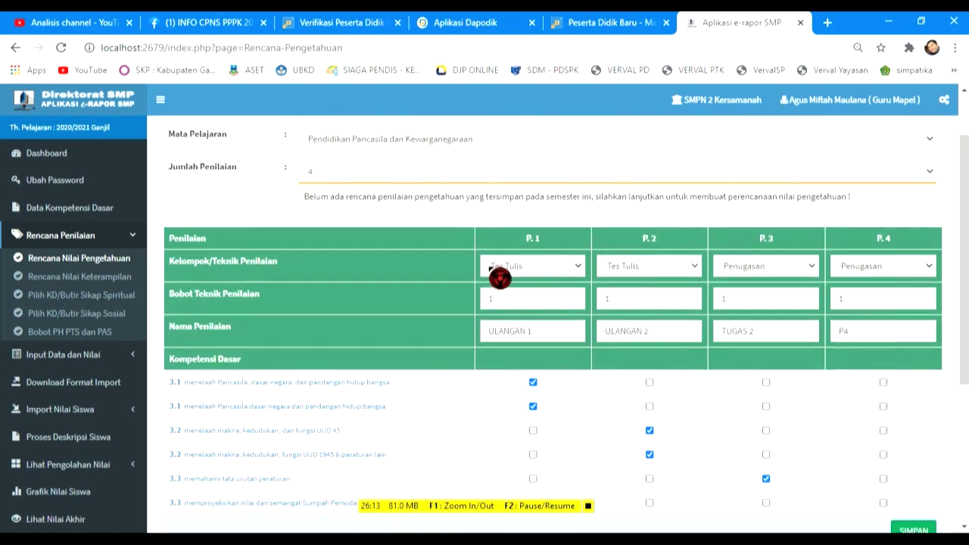
scroll(523, 321, down, 3)
scroll(542, 336, up, 7)
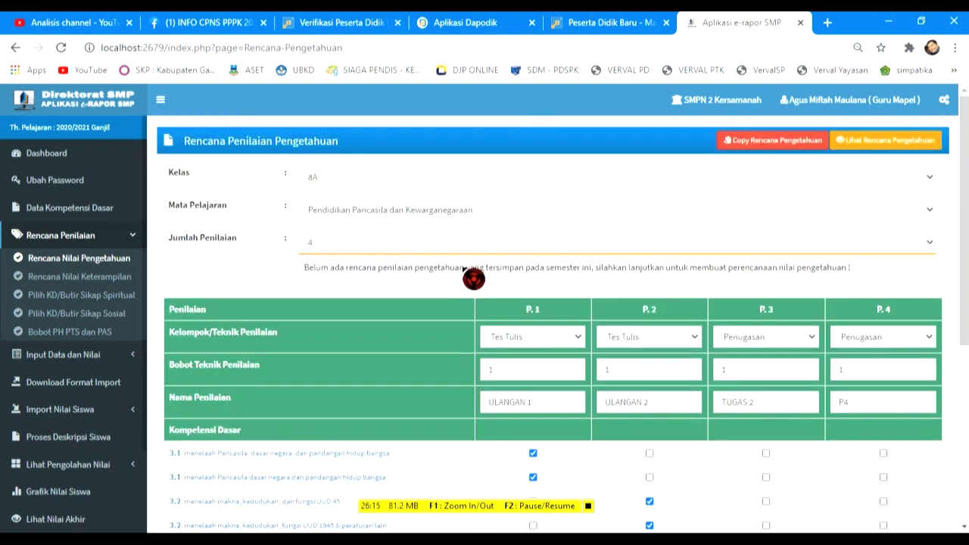
Reload the knowledge assessment plan page, check its class options, and open the skills assessment plan page
click(89, 266)
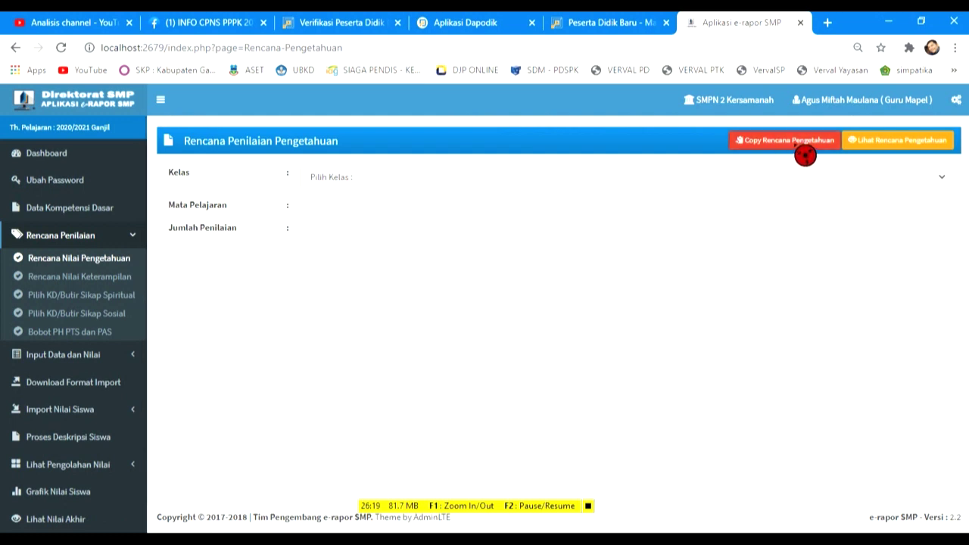
click(742, 180)
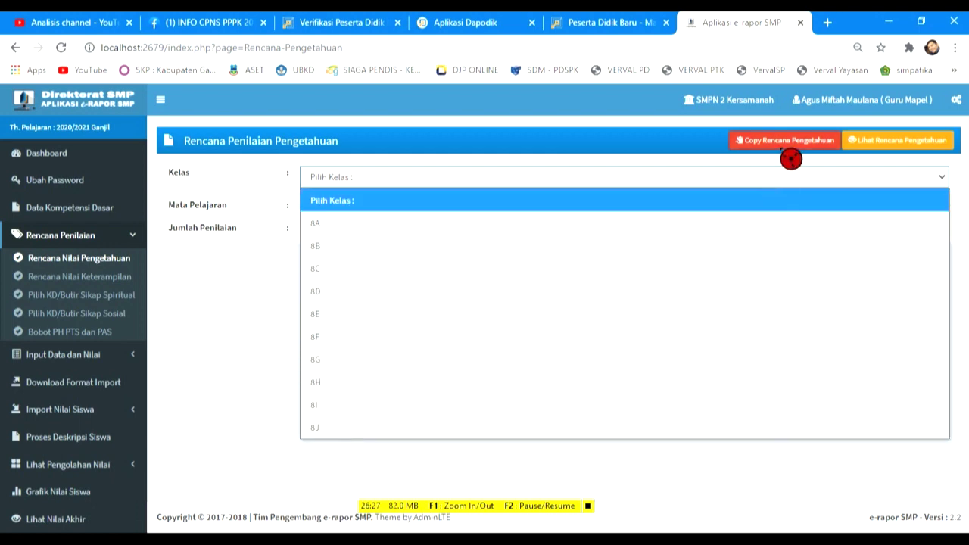
click(218, 298)
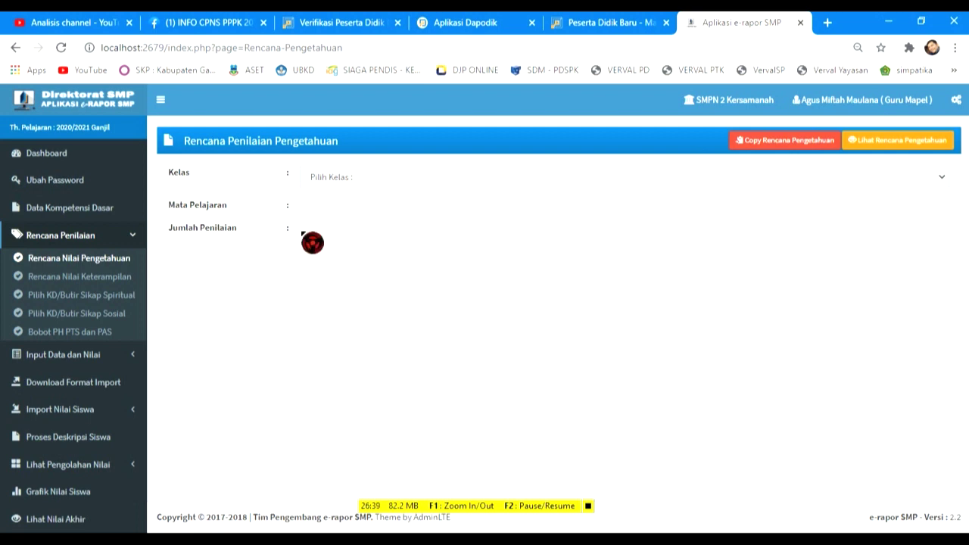
click(132, 283)
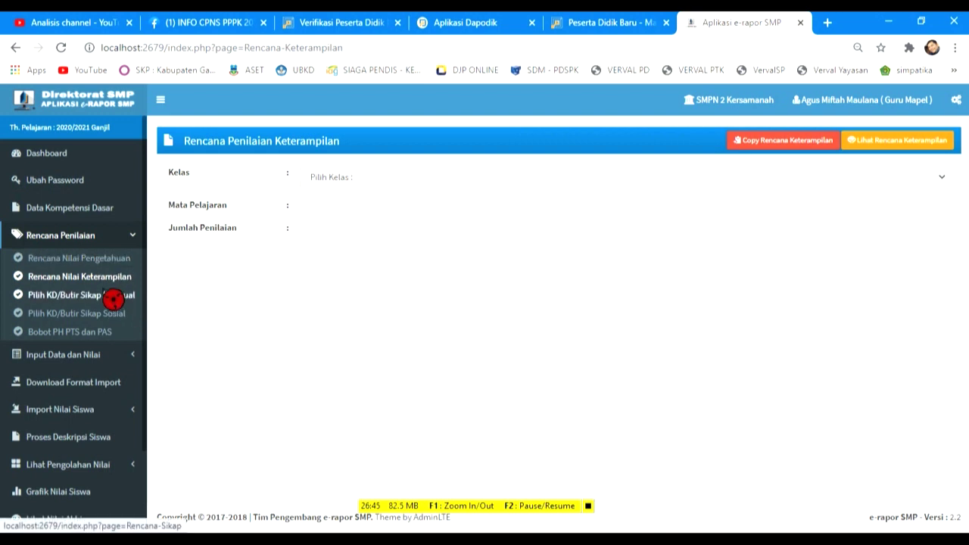
Open knowledge score entry for class 8A and the subject Pendidikan Pancasila dan Kewarganegaraan
click(112, 360)
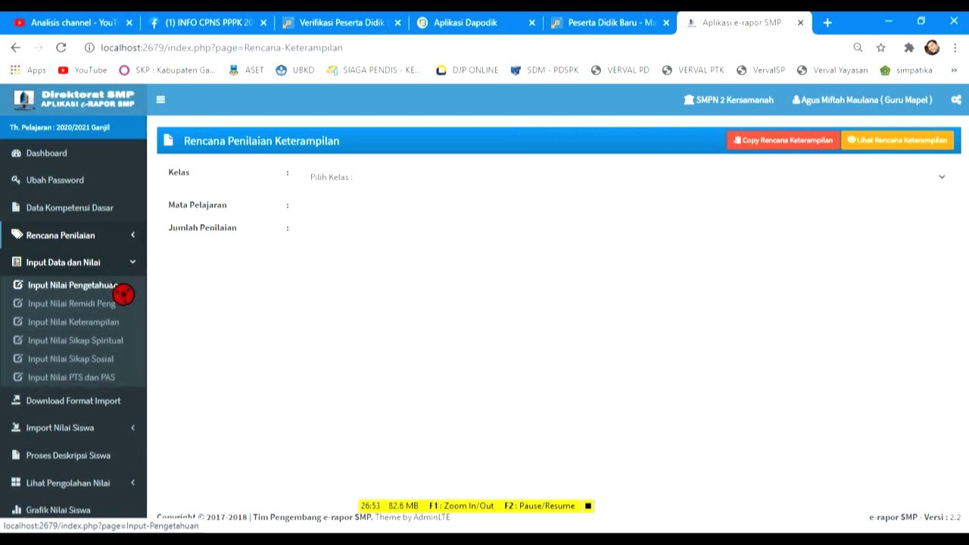
click(113, 288)
click(553, 190)
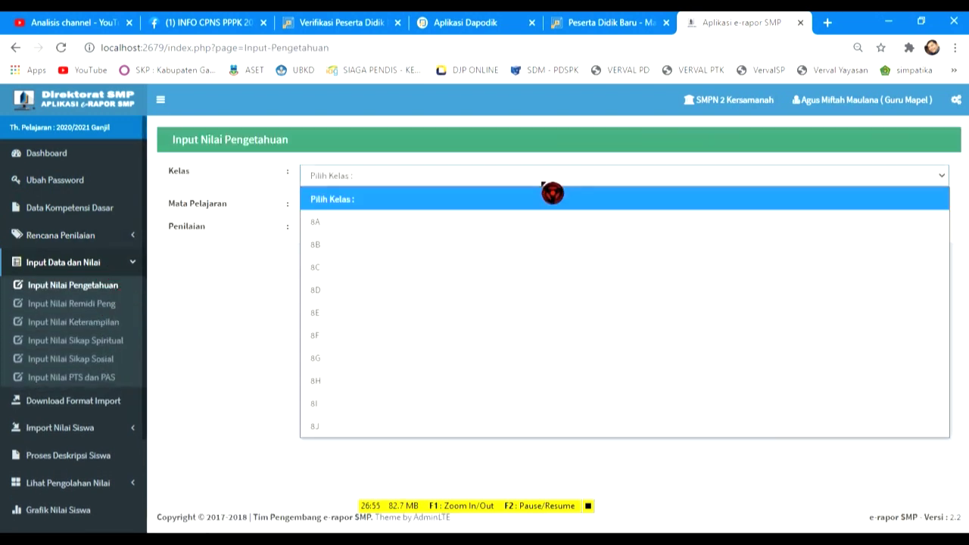
click(549, 199)
click(528, 214)
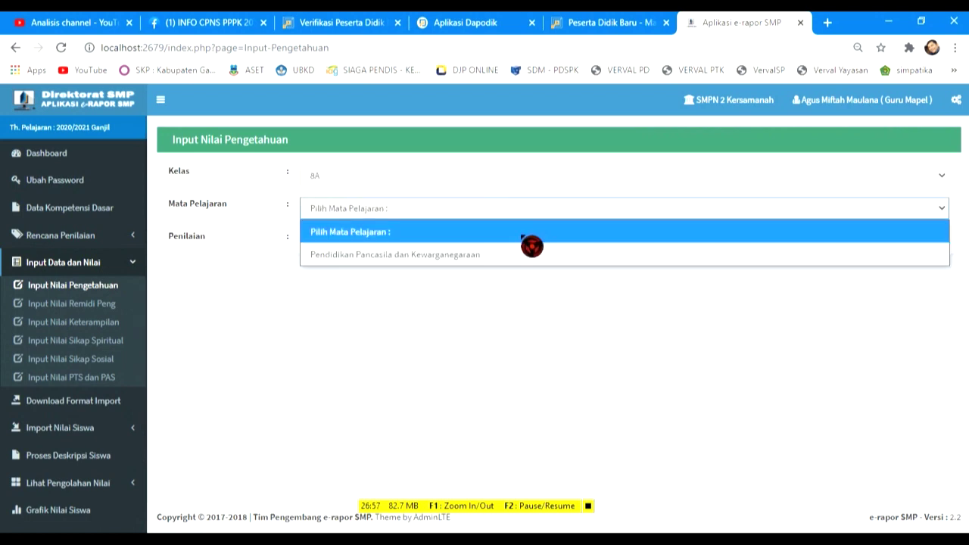
click(525, 255)
Check which assessments are available for entering class 8A's knowledge scores
click(496, 246)
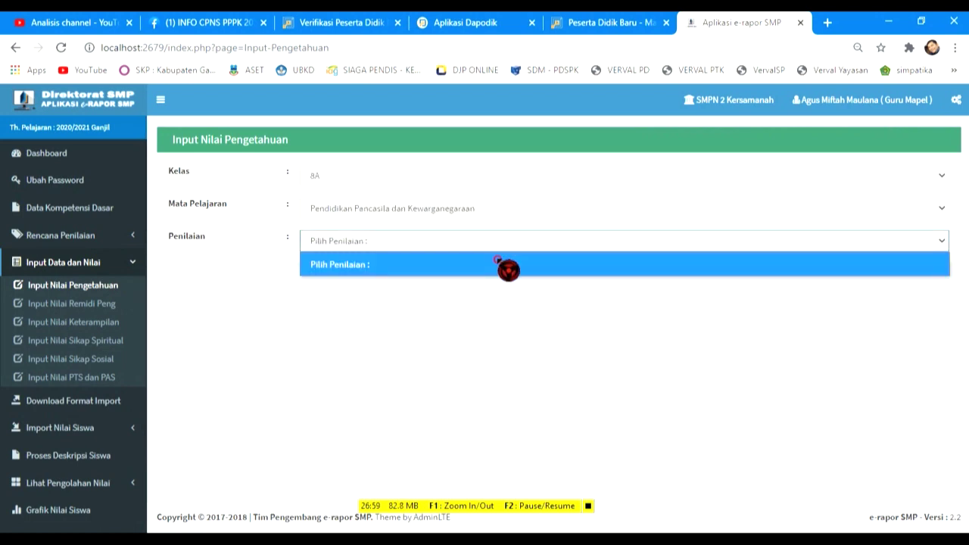
click(501, 239)
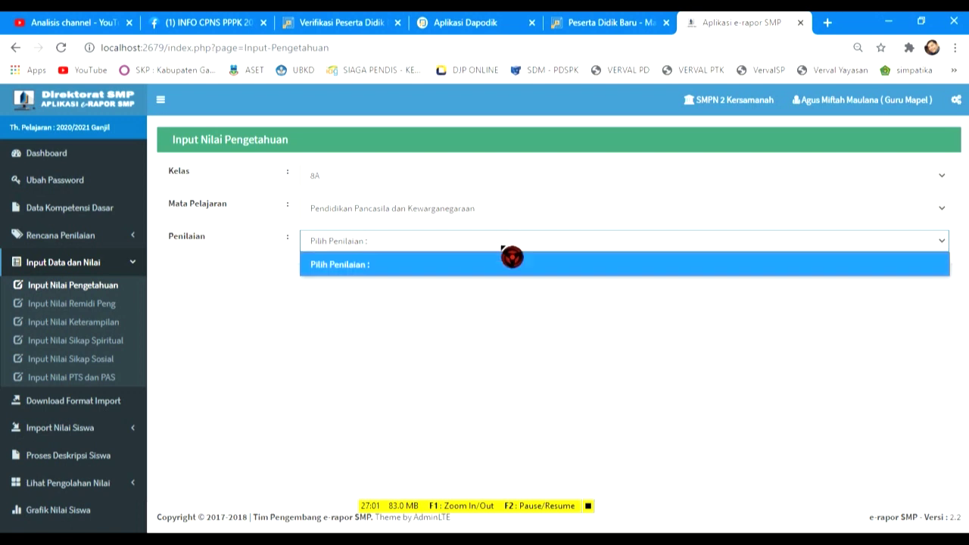
click(503, 269)
click(505, 249)
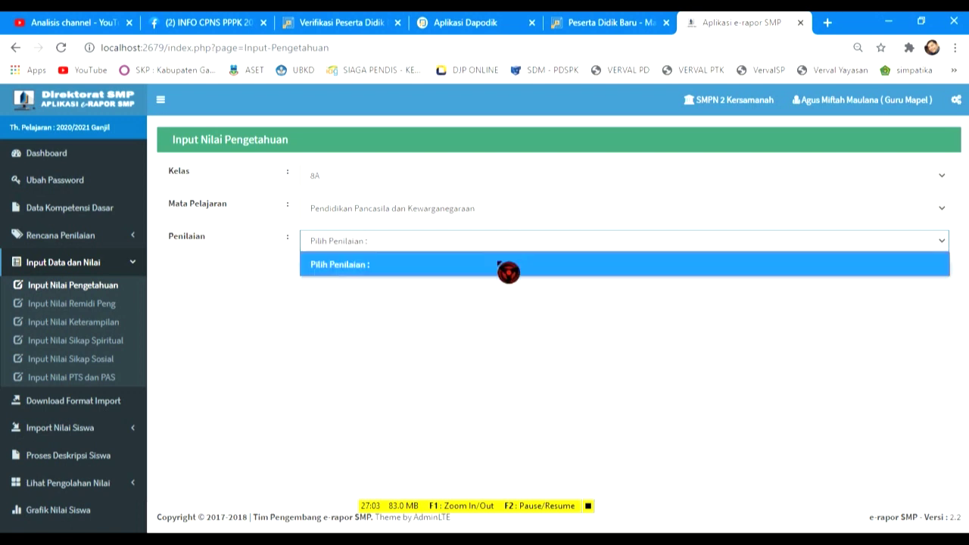
click(501, 246)
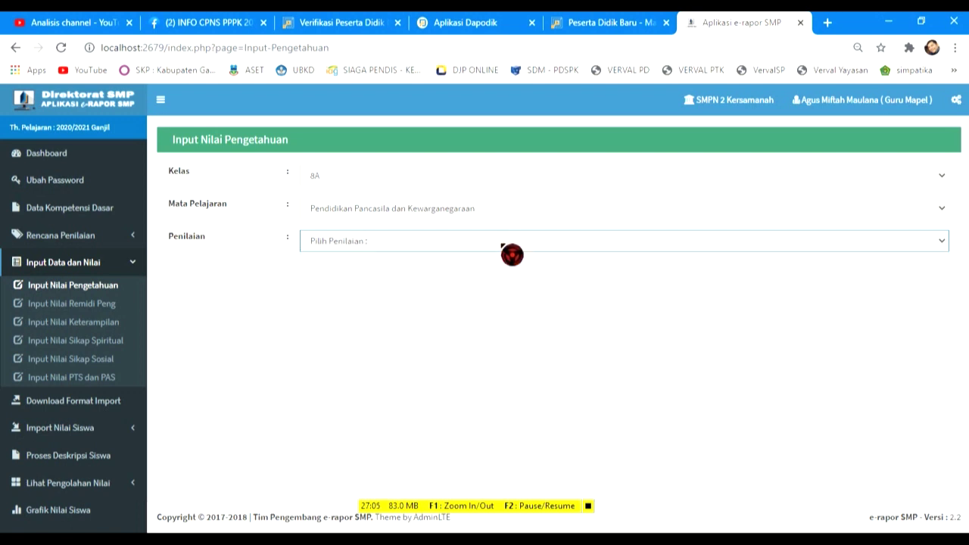
click(501, 244)
click(502, 246)
click(501, 244)
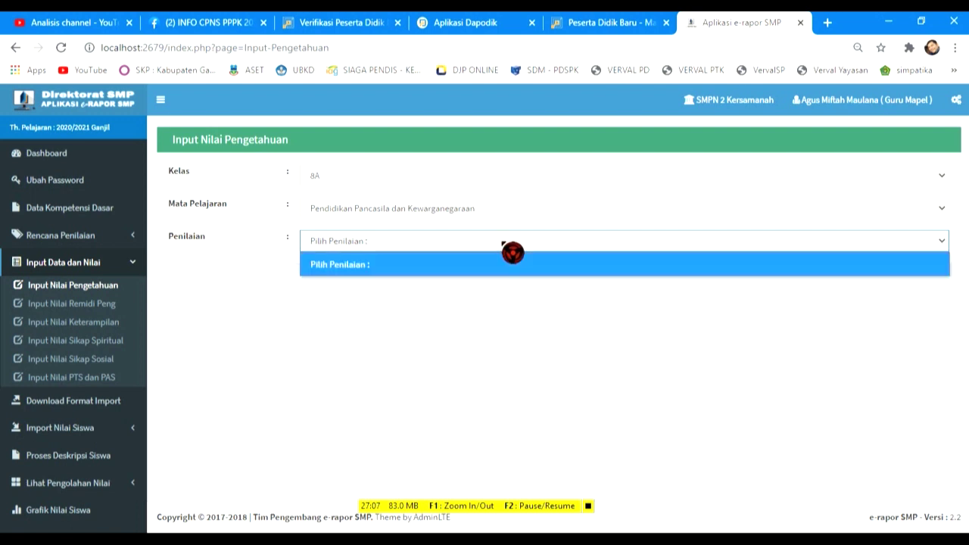
click(502, 243)
click(502, 244)
click(502, 244)
click(502, 244)
click(502, 244)
click(502, 243)
click(502, 244)
click(502, 243)
click(502, 244)
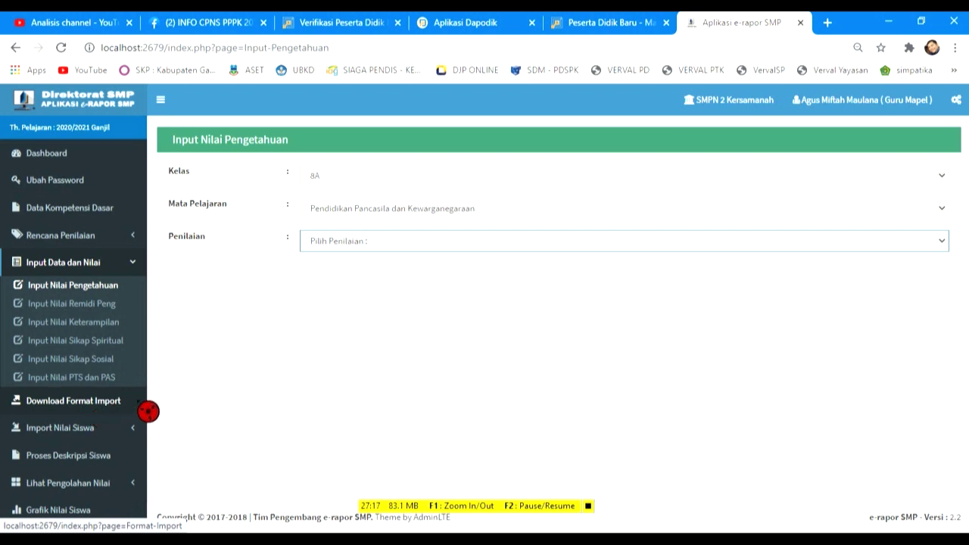
click(210, 378)
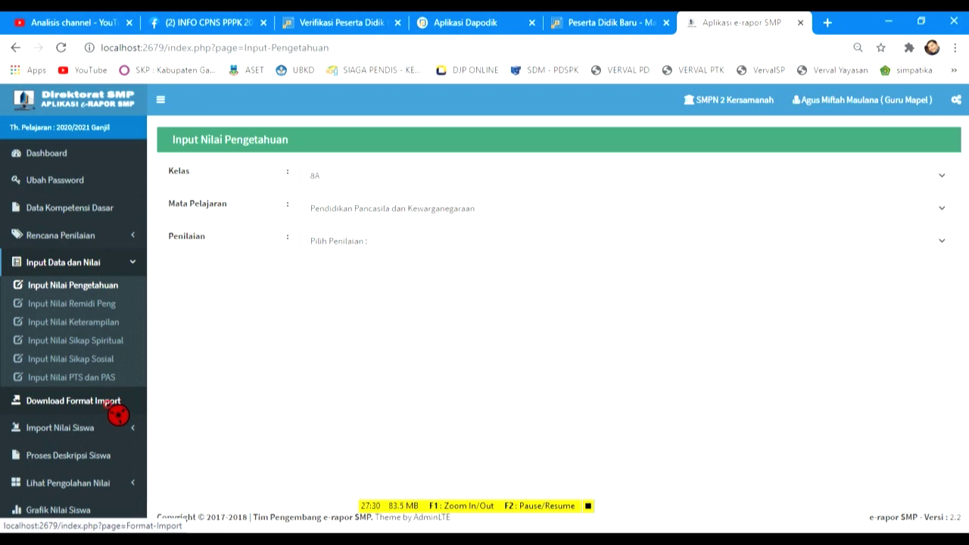
Display the score import formats available for class 8A and the subject Pendidikan Pancasila dan Kewarganegaraan
click(107, 403)
click(378, 267)
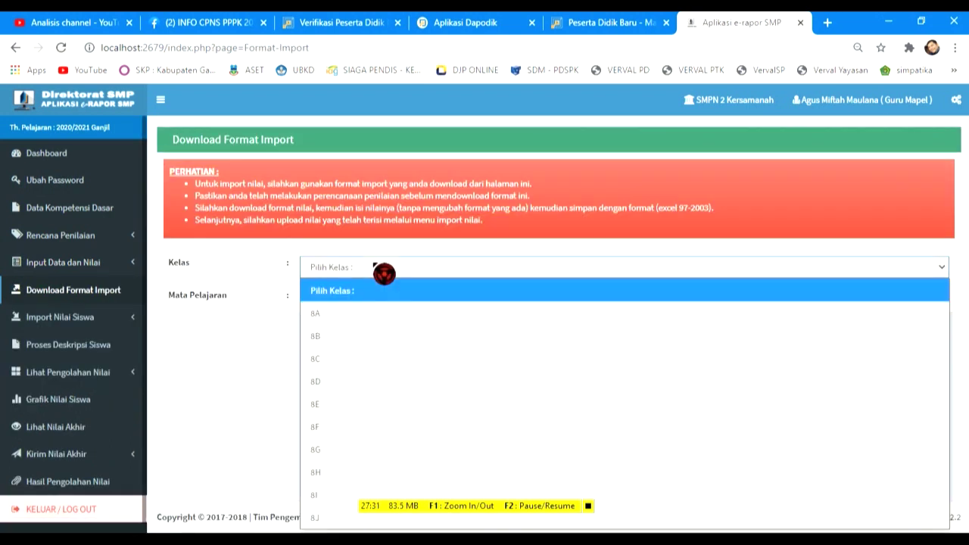
click(386, 316)
click(384, 305)
click(391, 344)
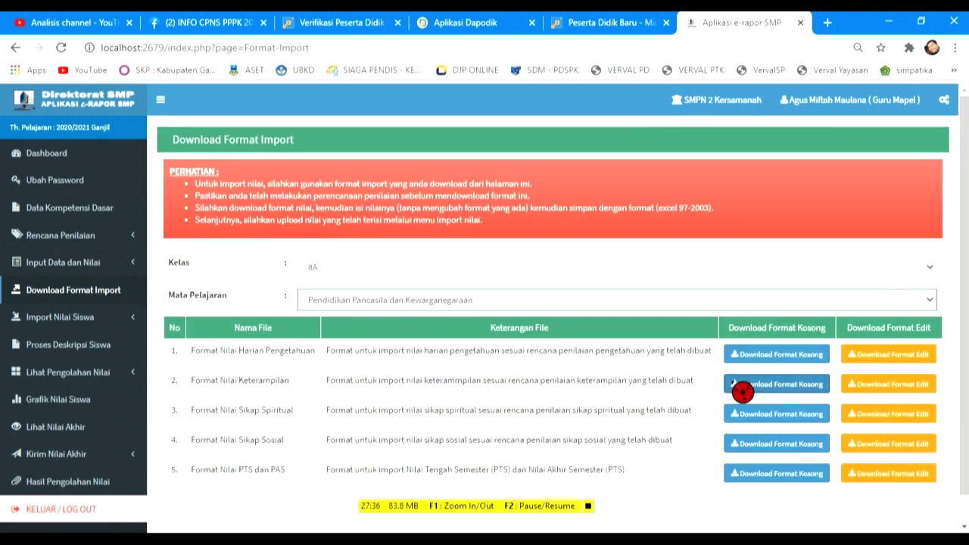
scroll(834, 356, down, 1)
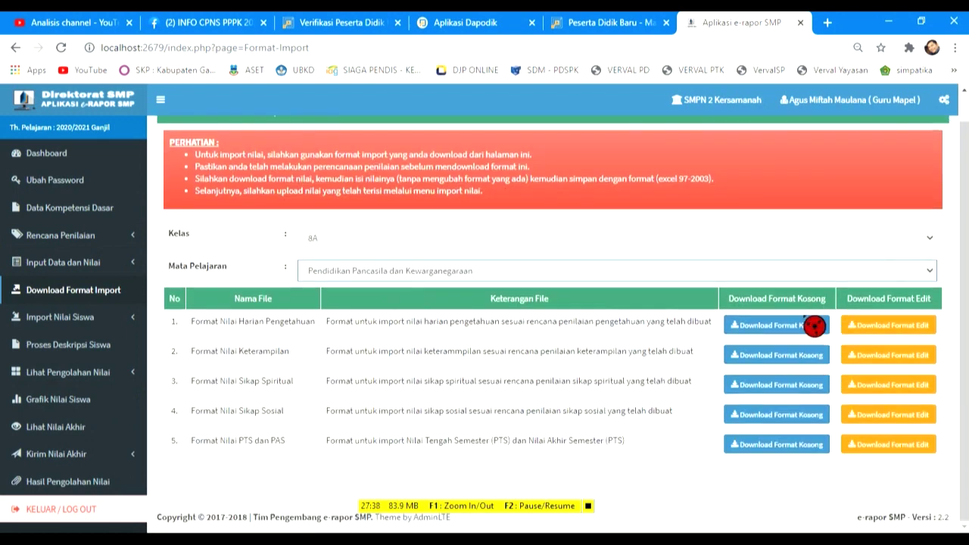
click(814, 326)
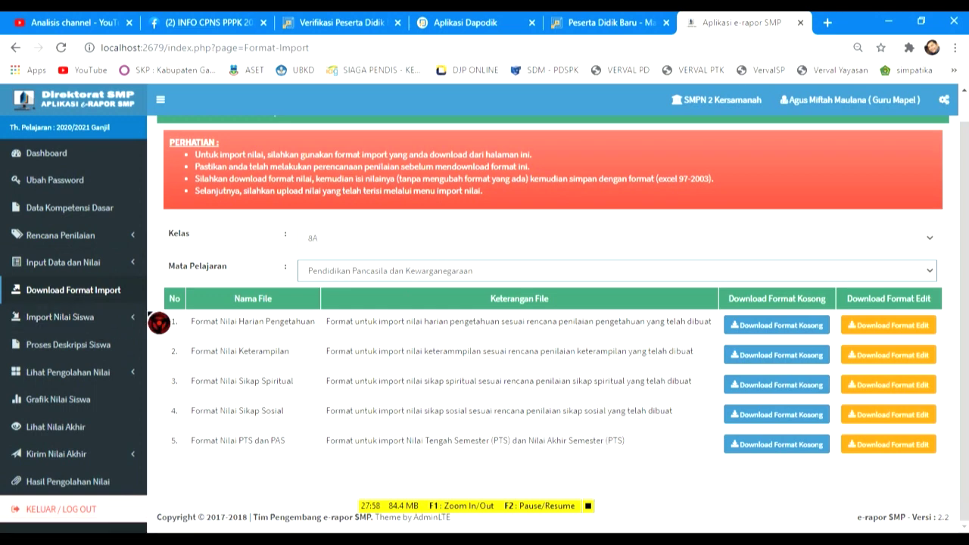
Open the knowledge score import page and view its file selection dialog without choosing a file
click(87, 329)
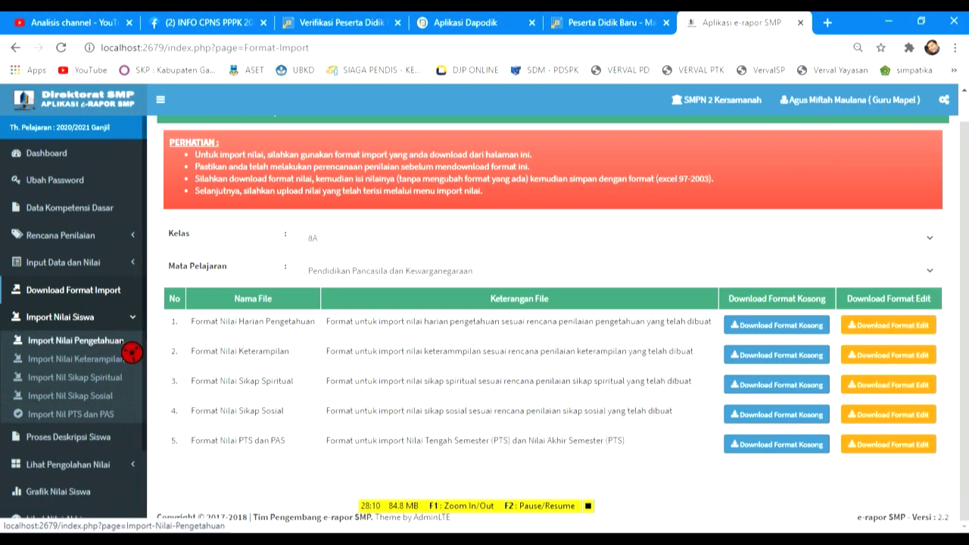
click(113, 344)
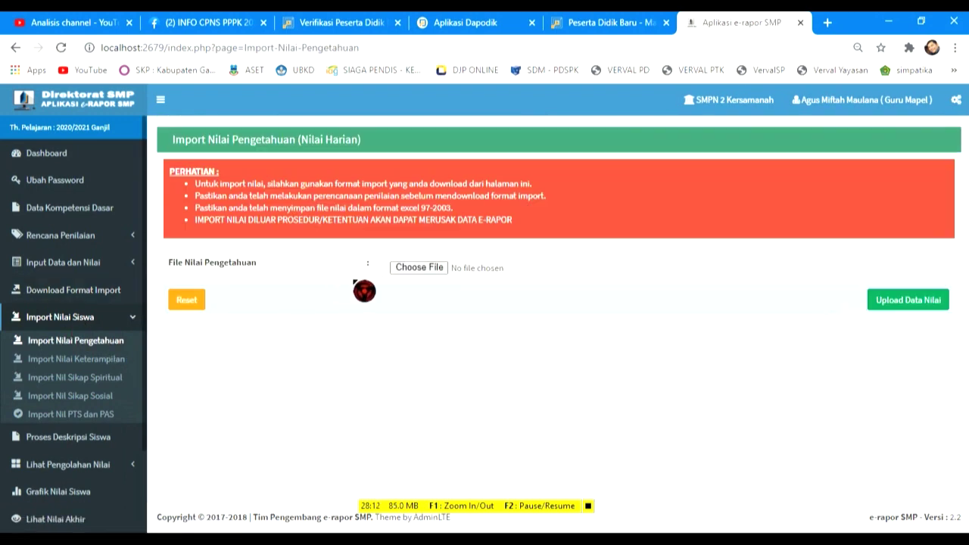
click(421, 267)
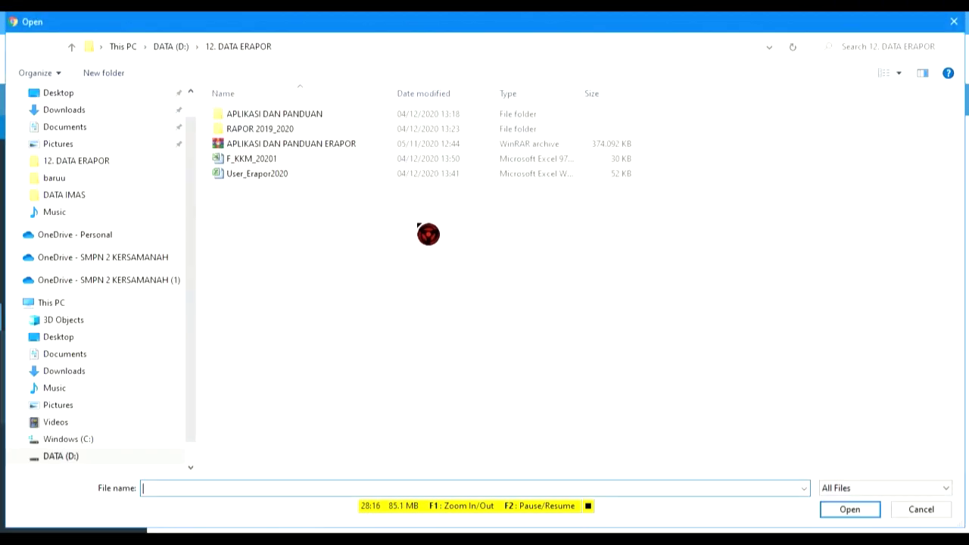
click(954, 21)
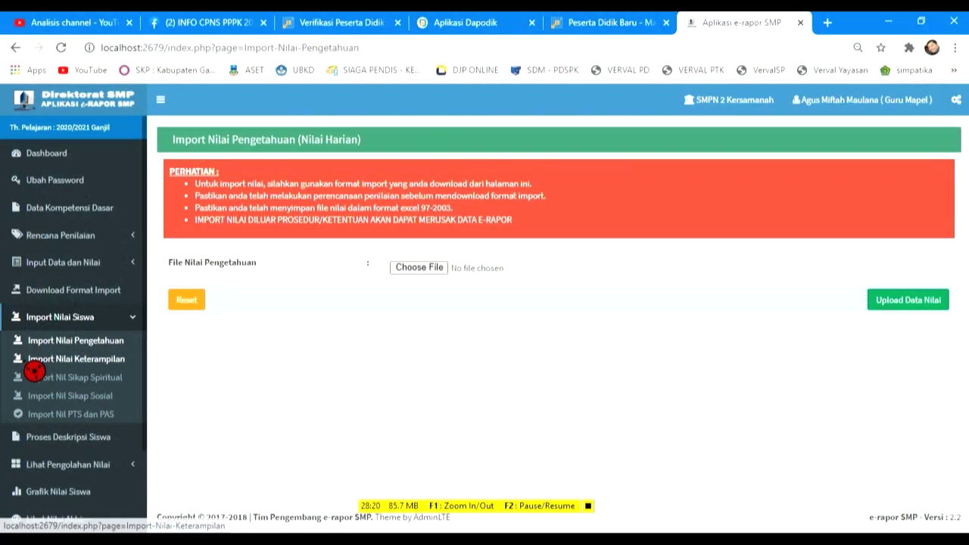
Open student description processing for class 8A and the subject Pendidikan Pancasila dan Kewarganegaraan
scroll(45, 382, down, 2)
click(97, 338)
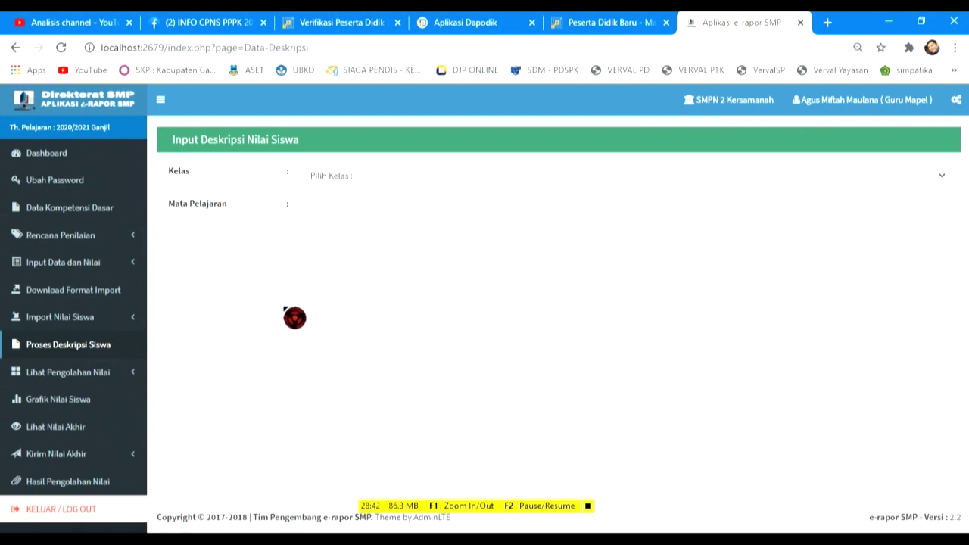
click(412, 181)
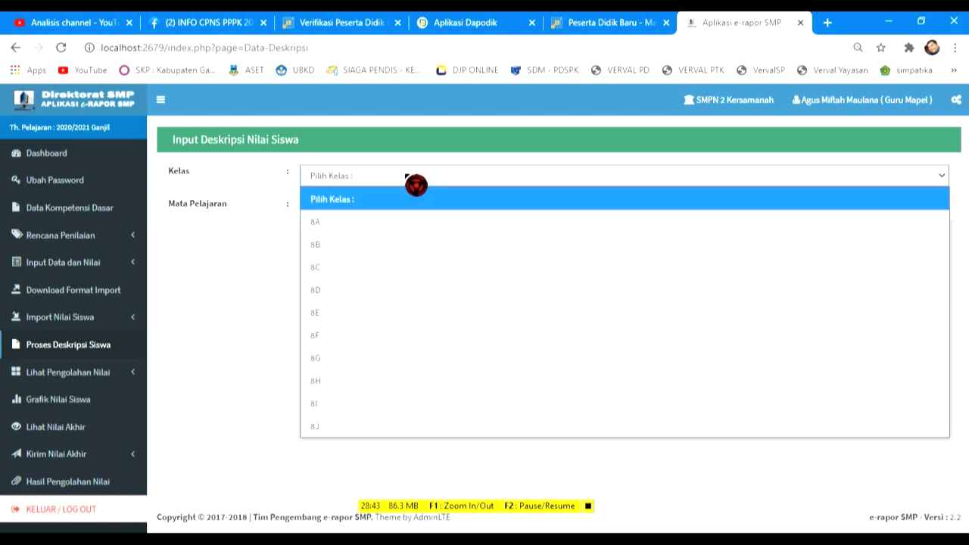
click(413, 227)
click(406, 212)
click(399, 256)
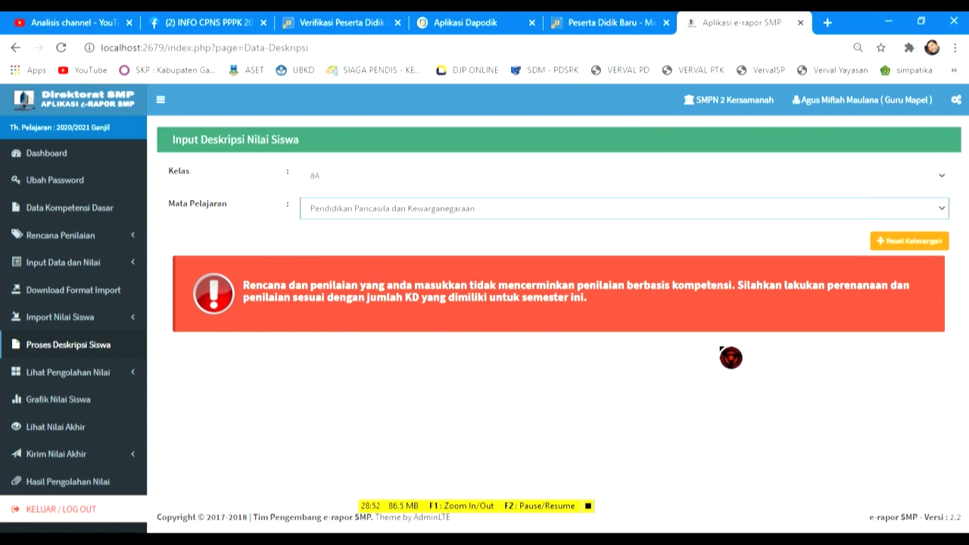
Revisit the knowledge score import page and return to the student description page
click(118, 353)
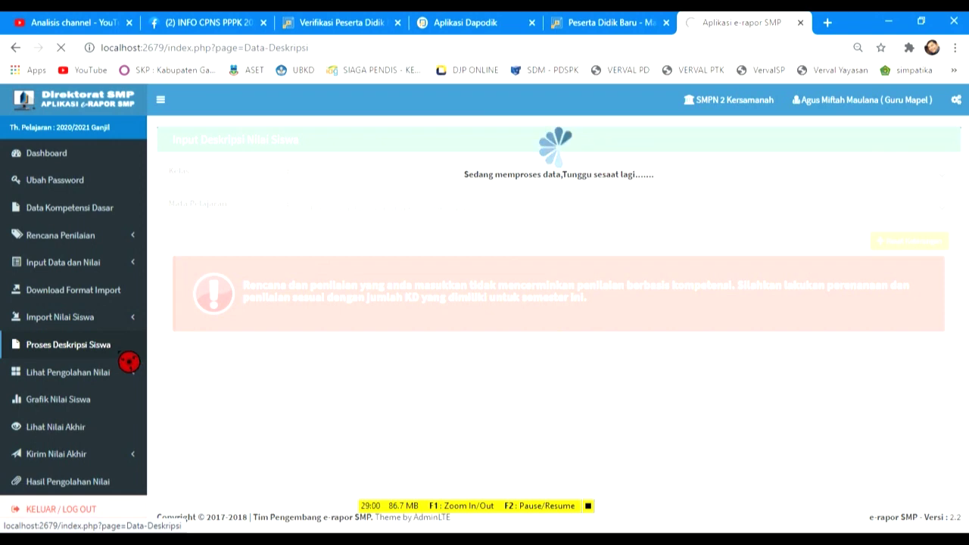
click(119, 321)
click(120, 345)
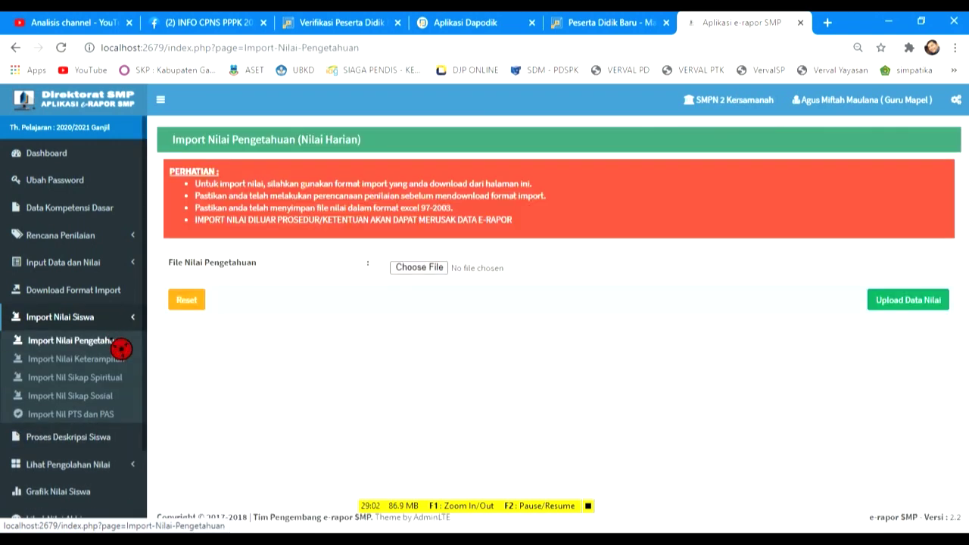
click(103, 439)
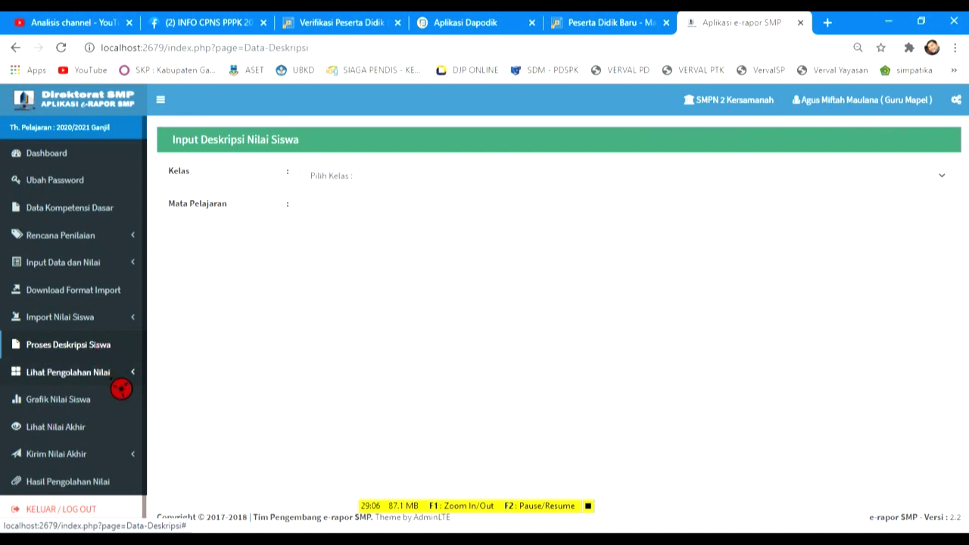
Display the knowledge score processing results for class 8A in Pendidikan Pancasila dan Kewarganegaraan
click(120, 386)
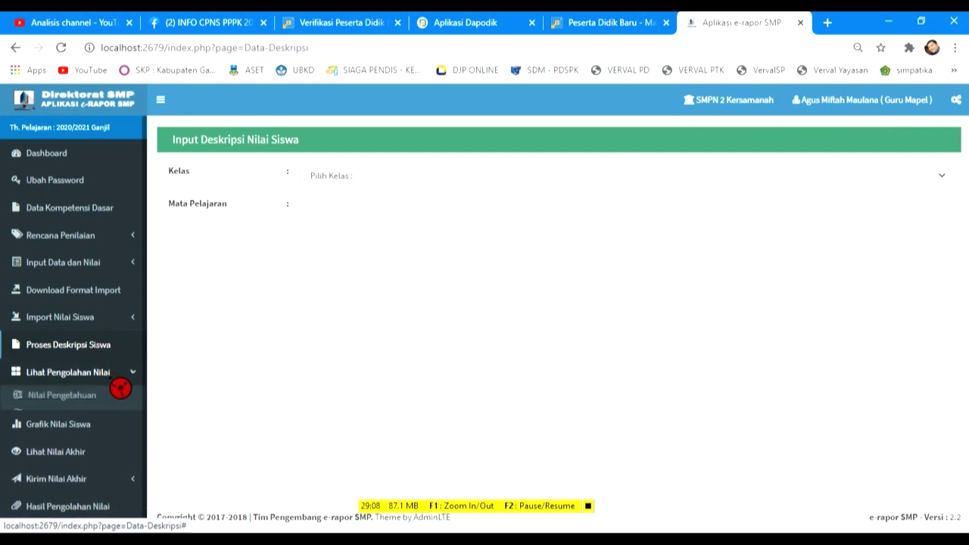
click(102, 401)
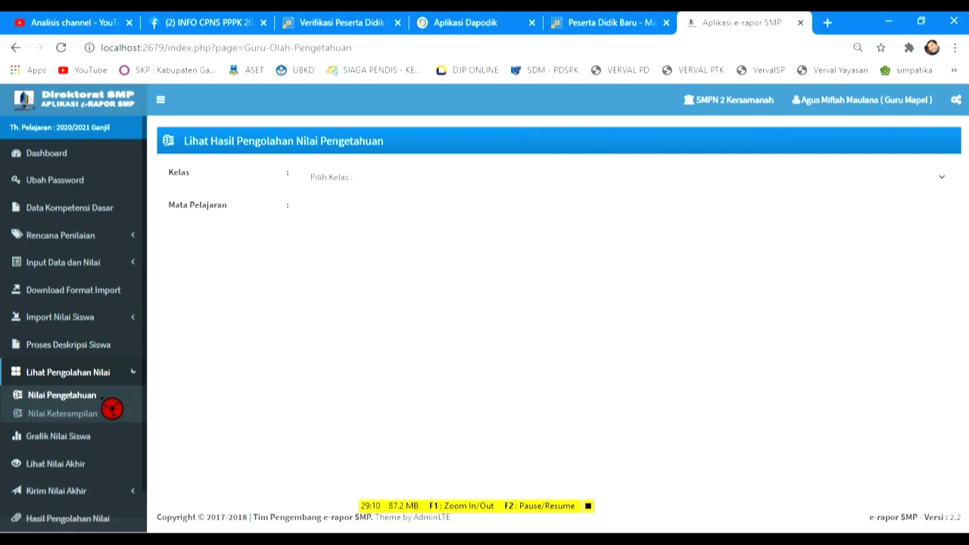
click(366, 180)
click(364, 222)
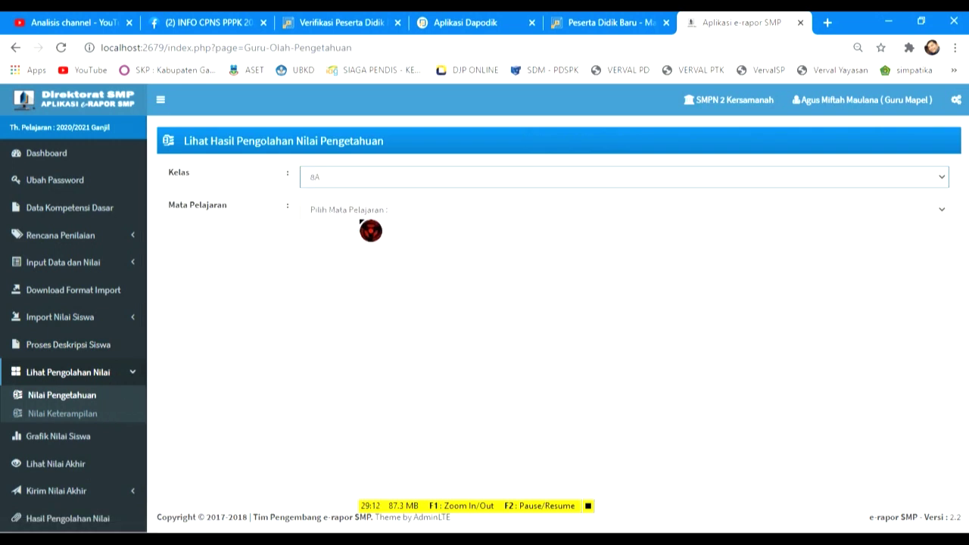
click(360, 212)
click(367, 257)
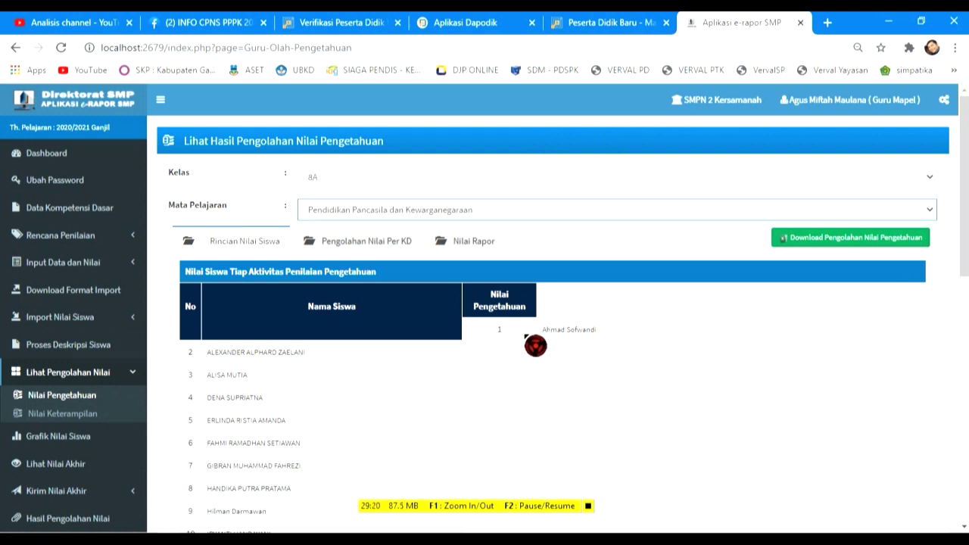
Check the Pengolahan Nilai Per KD and Rincian Nilai Siswa views of the knowledge results
click(400, 241)
click(405, 253)
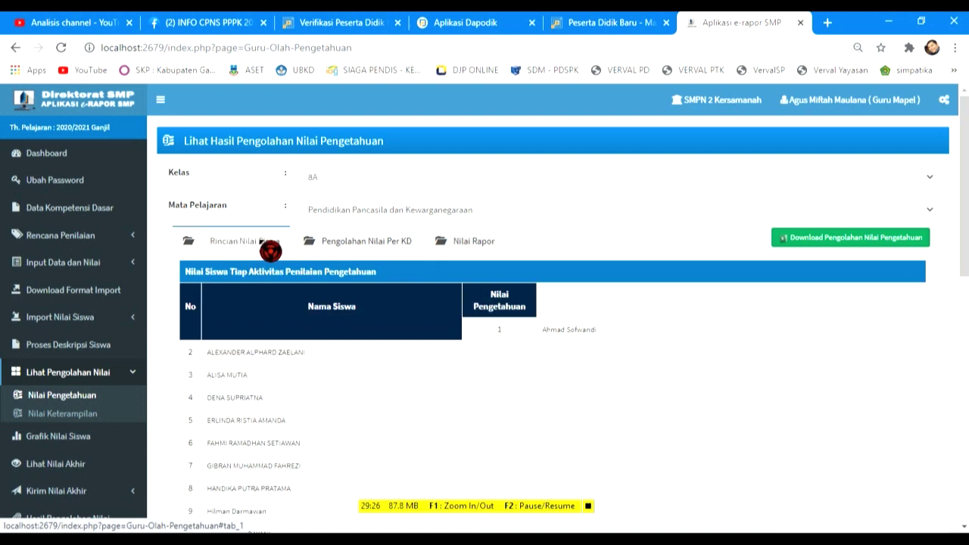
click(246, 248)
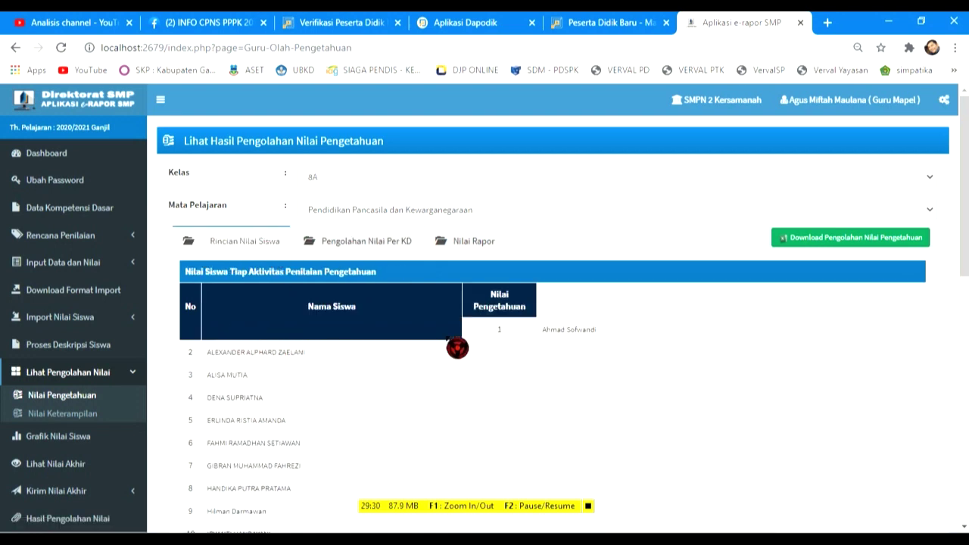
Display the skills score processing results (Nilai Keterampilan) for class 8A in Pendidikan Pancasila dan Kewarganegaraan
click(99, 424)
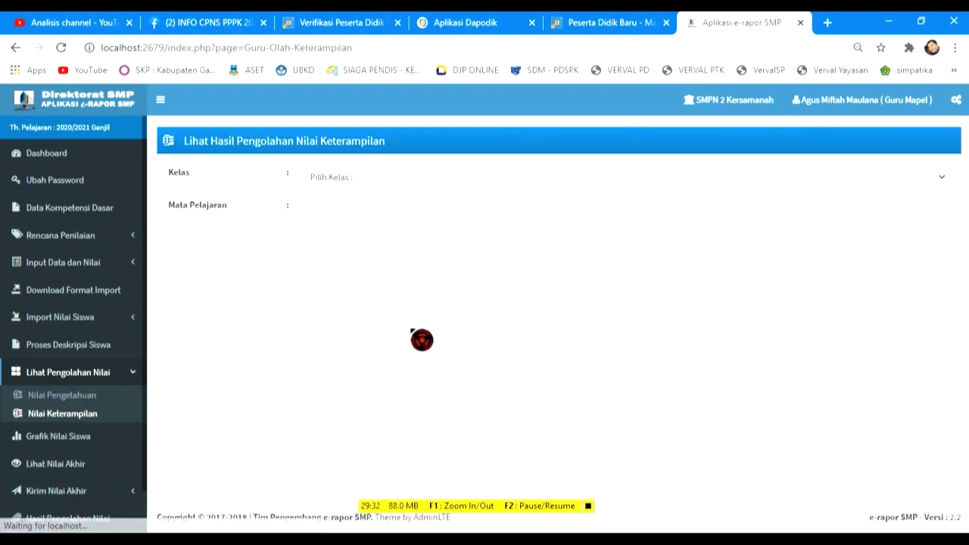
click(391, 185)
click(390, 230)
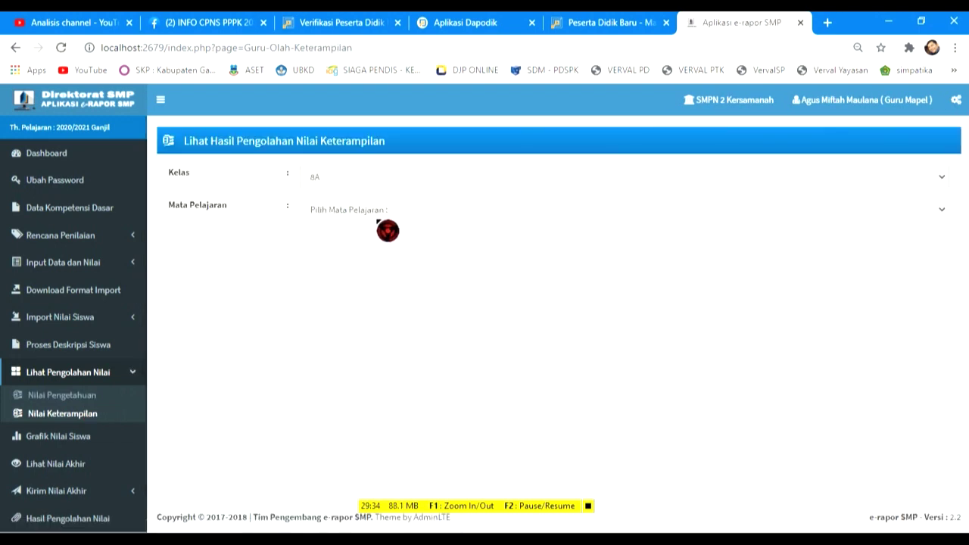
click(387, 225)
click(386, 255)
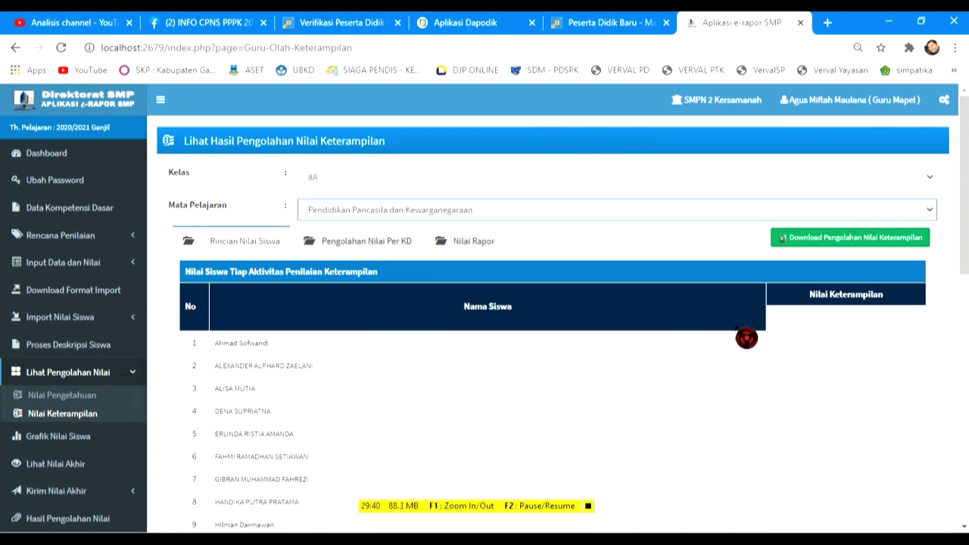
scroll(748, 339, down, 1)
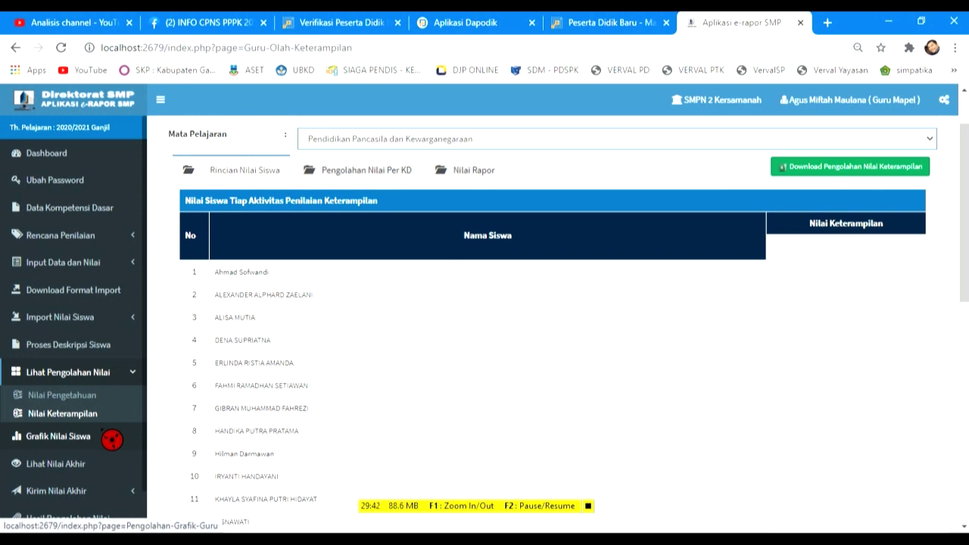
Visit the student score graph page and display the final scores for class 8A in Pendidikan Pancasila dan Kewarganegaraan
scroll(111, 437, down, 1)
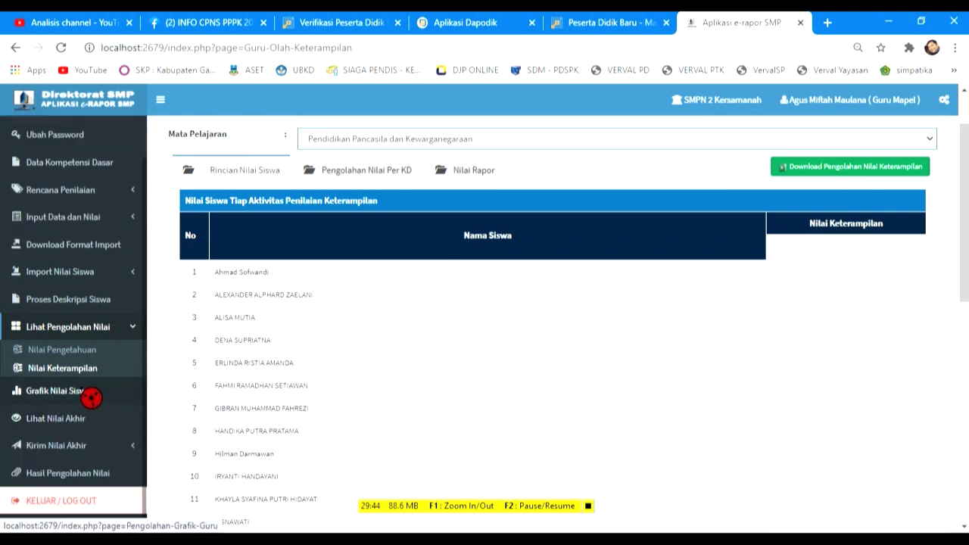
click(101, 399)
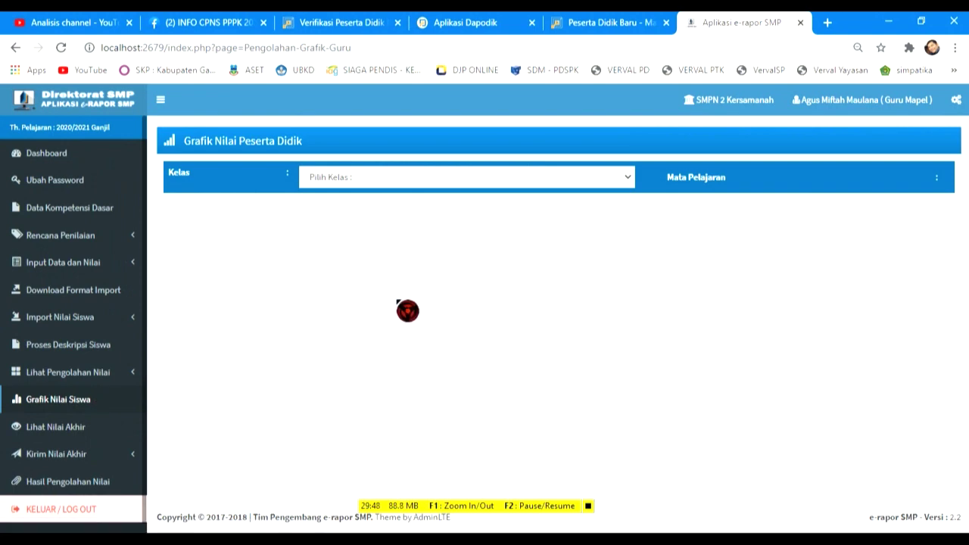
click(106, 441)
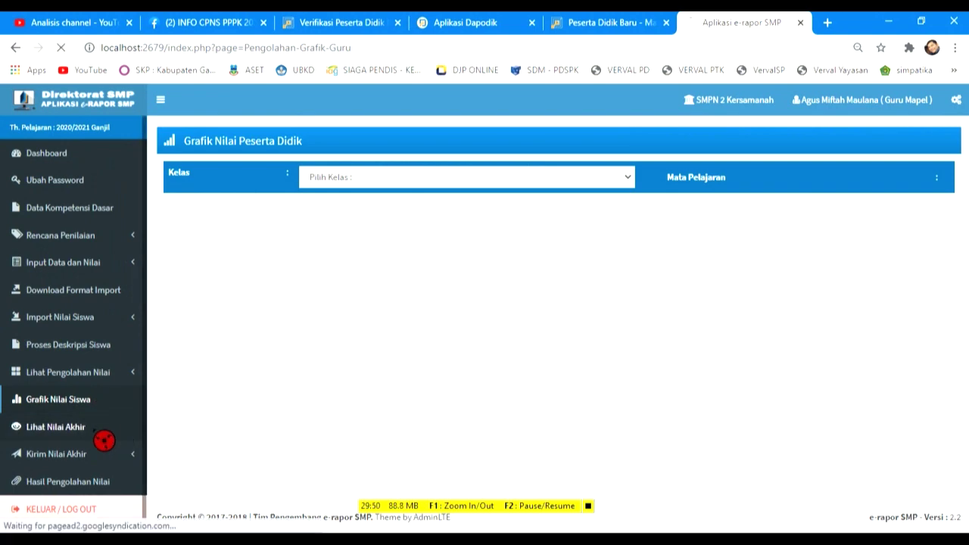
click(371, 180)
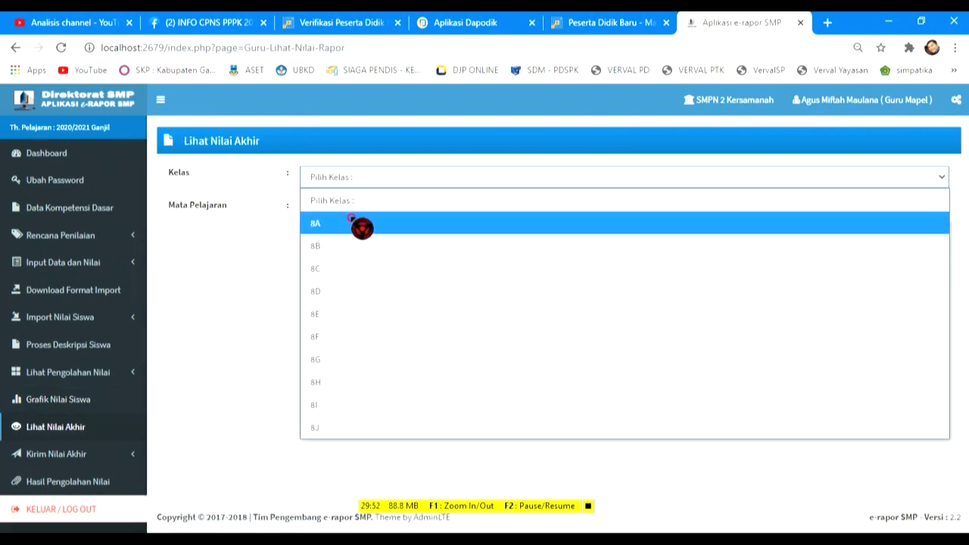
click(361, 224)
click(363, 217)
click(362, 257)
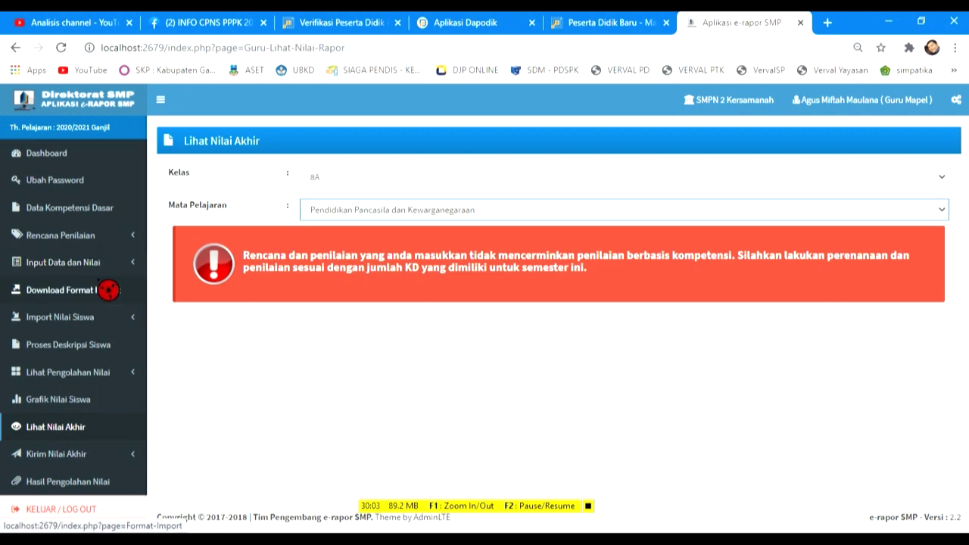
Visit the Kirim Nilai Akhir page and display the sent final scores for class 8A in Pendidikan Pancasila dan Kewarganegaraan
click(110, 453)
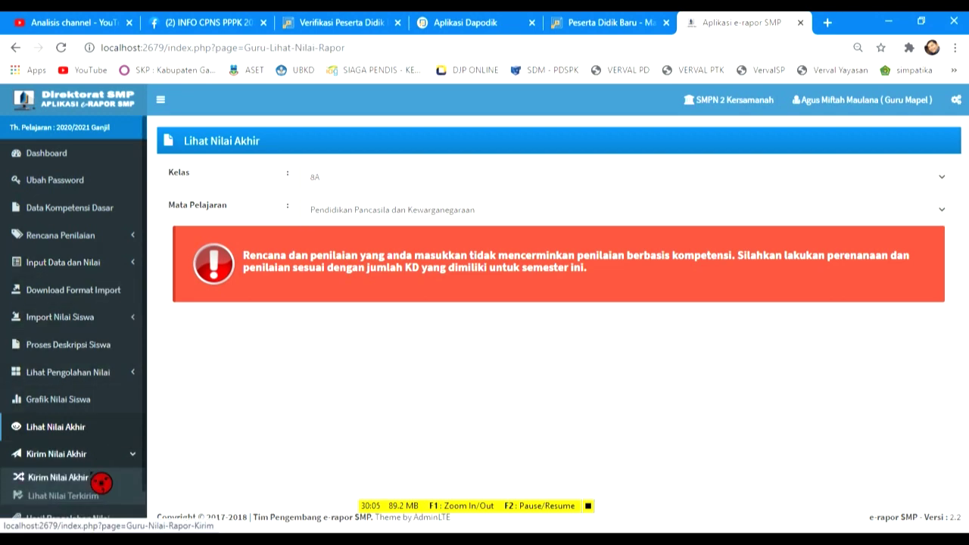
click(101, 483)
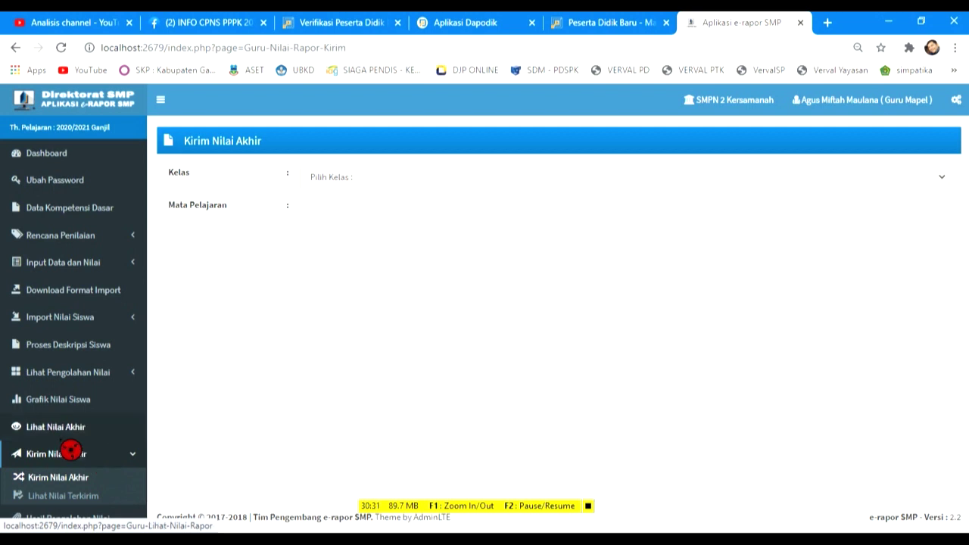
scroll(87, 450, down, 1)
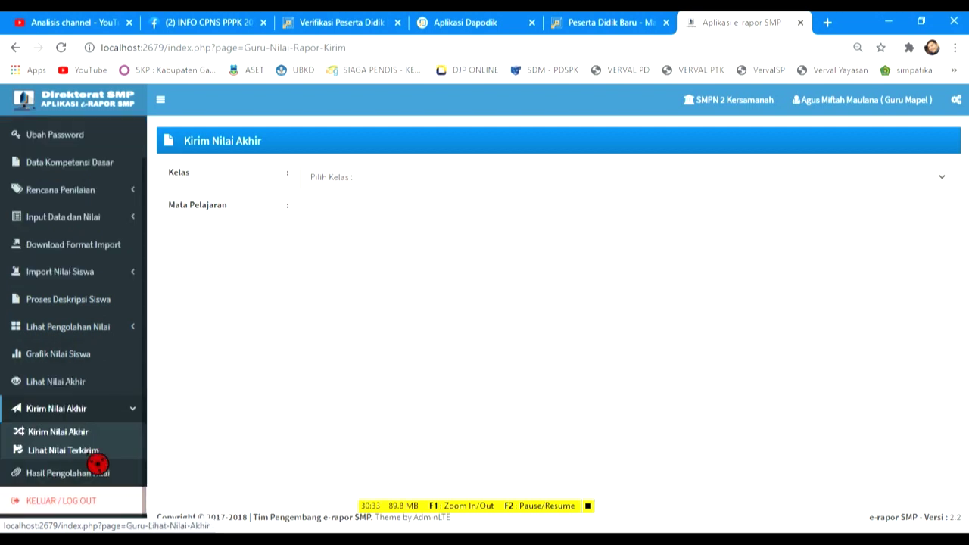
click(78, 450)
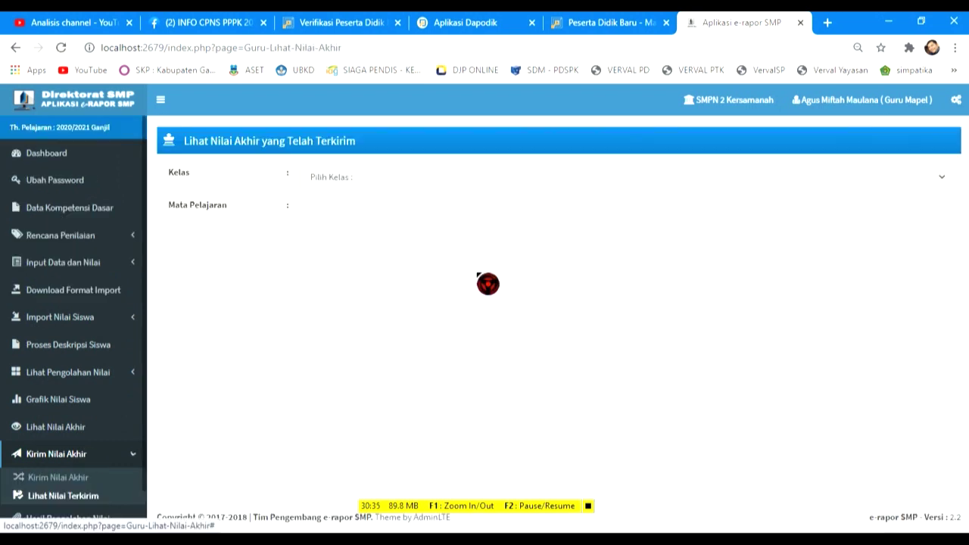
click(440, 181)
click(437, 222)
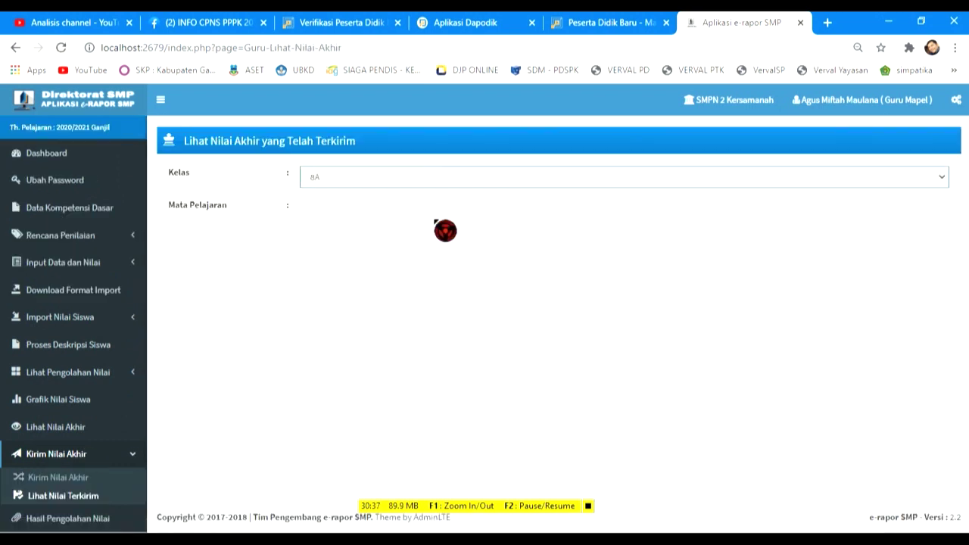
click(430, 210)
click(439, 258)
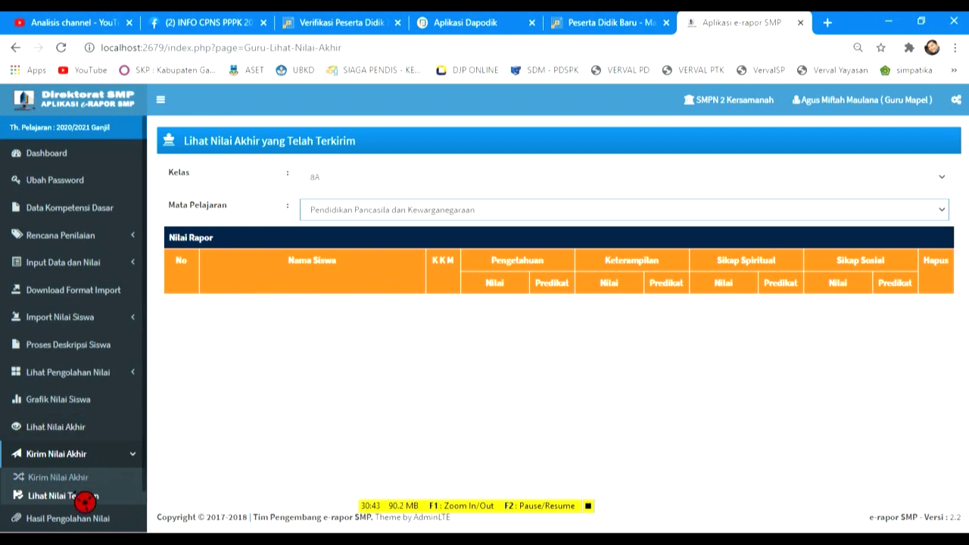
scroll(90, 511, down, 1)
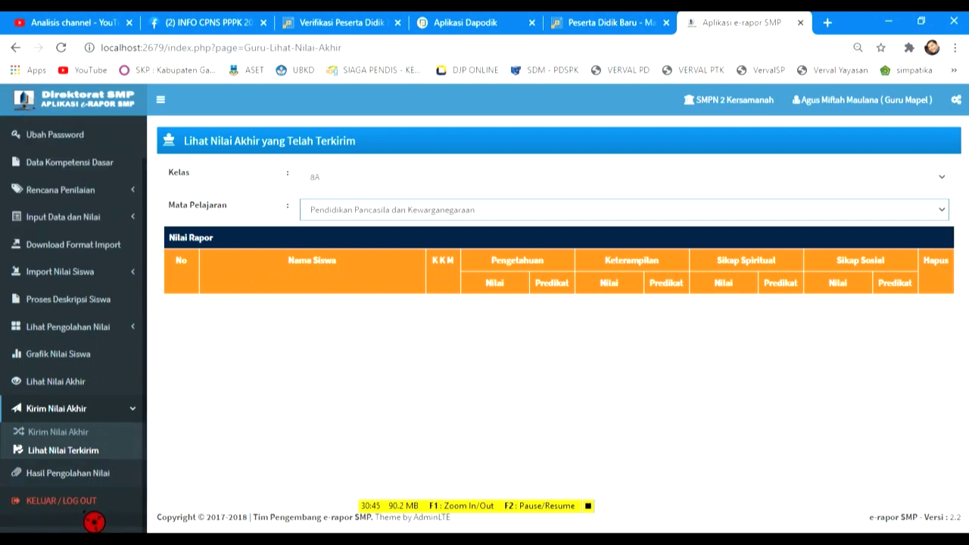
scroll(117, 311, up, 1)
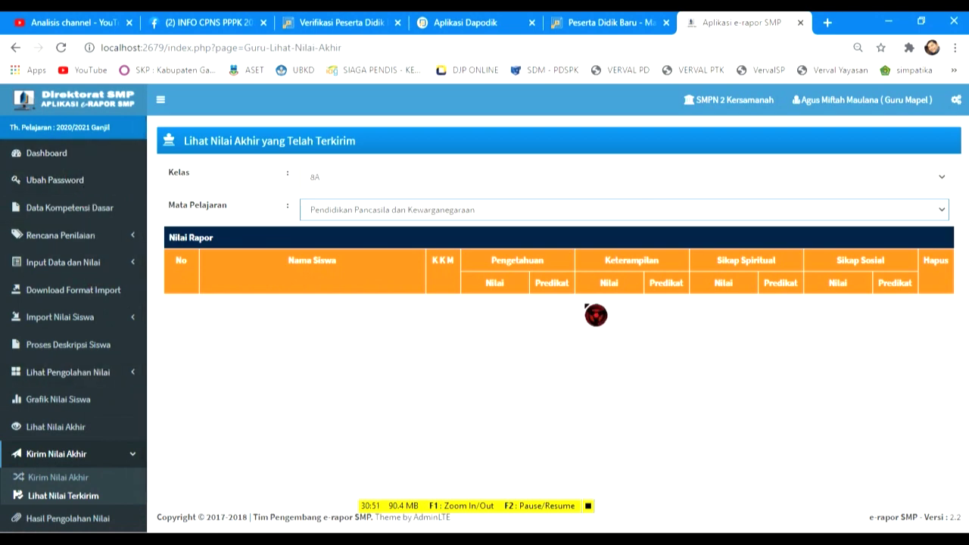
Switch the account's access level from Guru Mapel to Wali Kelas and look over the homeroom teacher dashboard
click(921, 112)
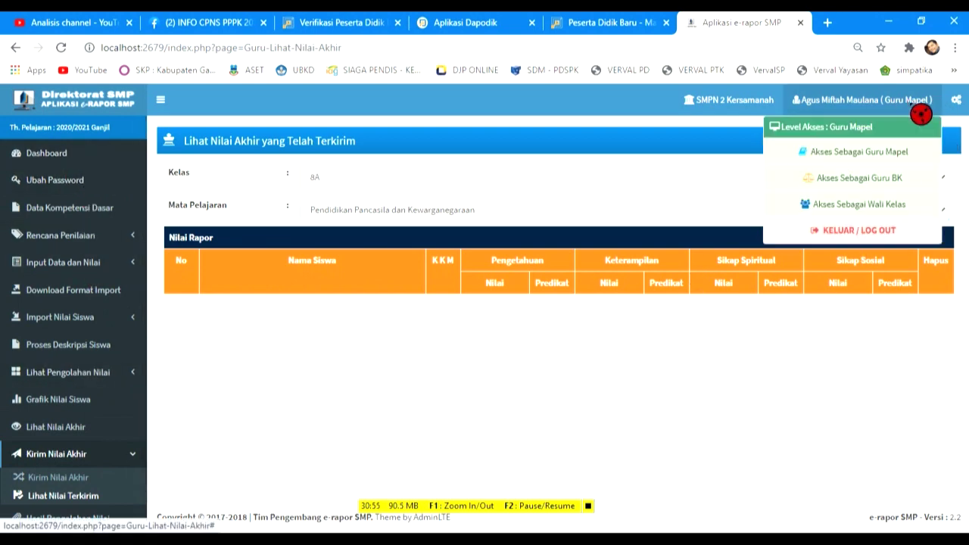
click(888, 213)
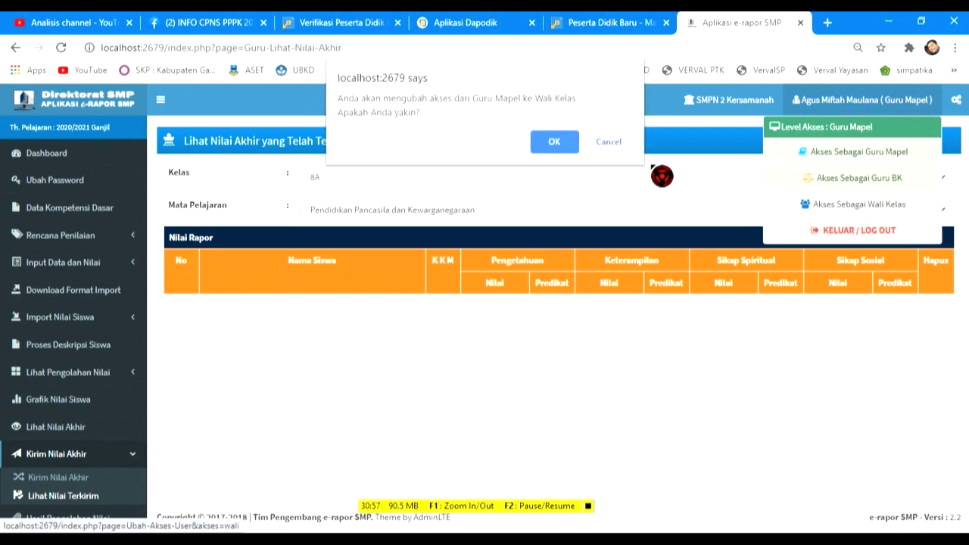
click(540, 148)
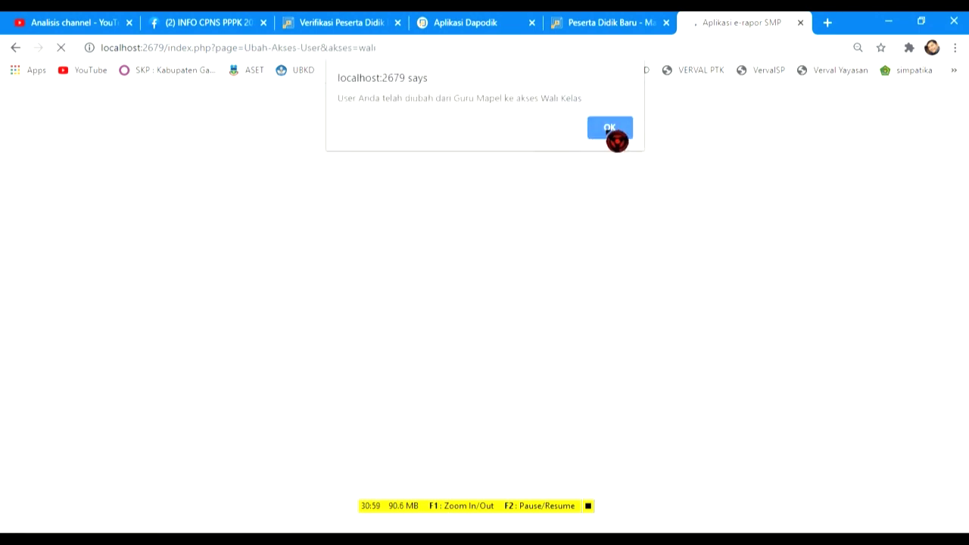
click(610, 130)
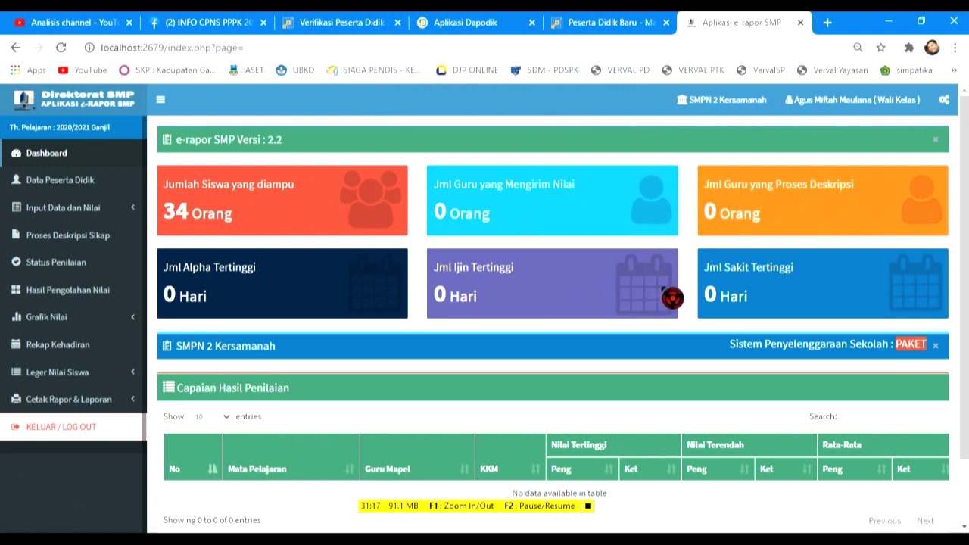
scroll(601, 307, down, 2)
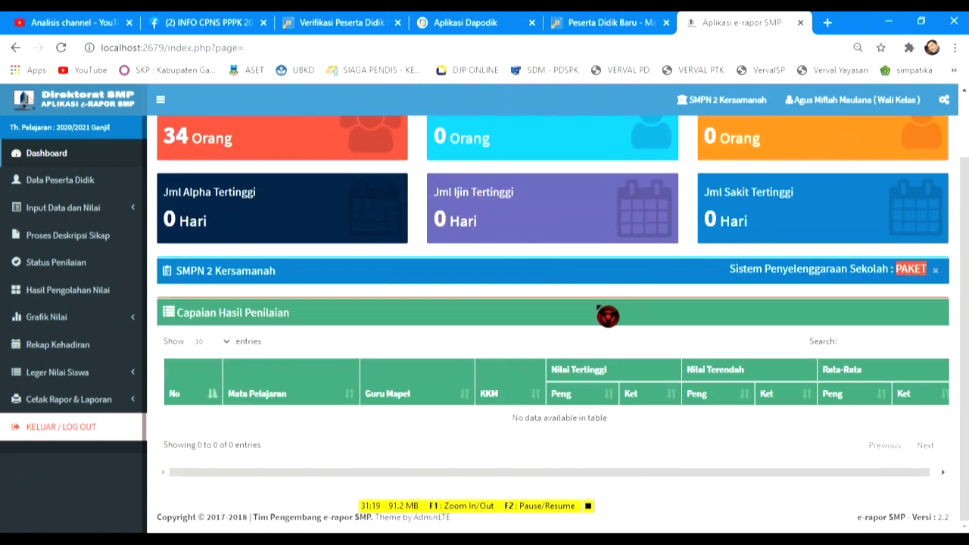
scroll(613, 268, up, 2)
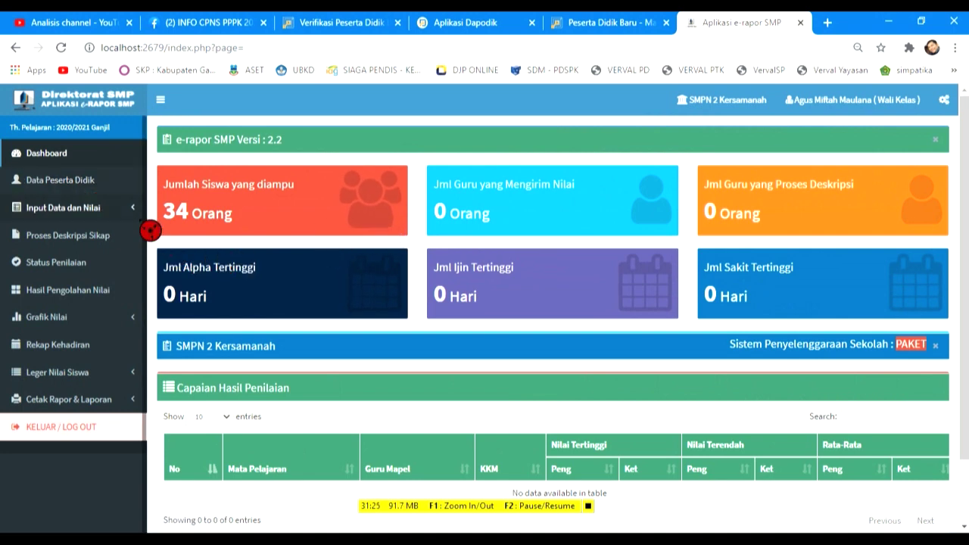
Review the first student's edit form in Data Peserta Didik down to the Foto Siswa field and cancel the edit
click(123, 220)
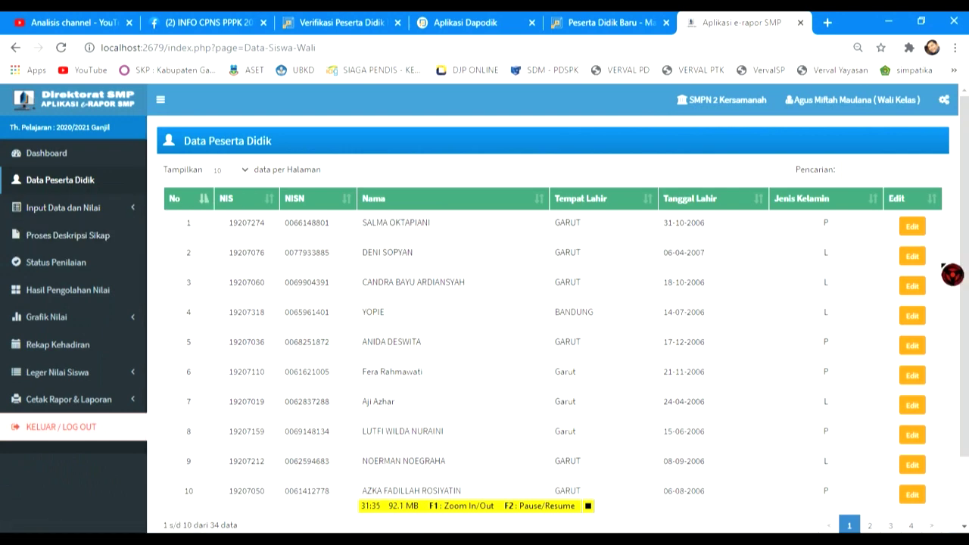
click(913, 227)
scroll(616, 270, down, 3)
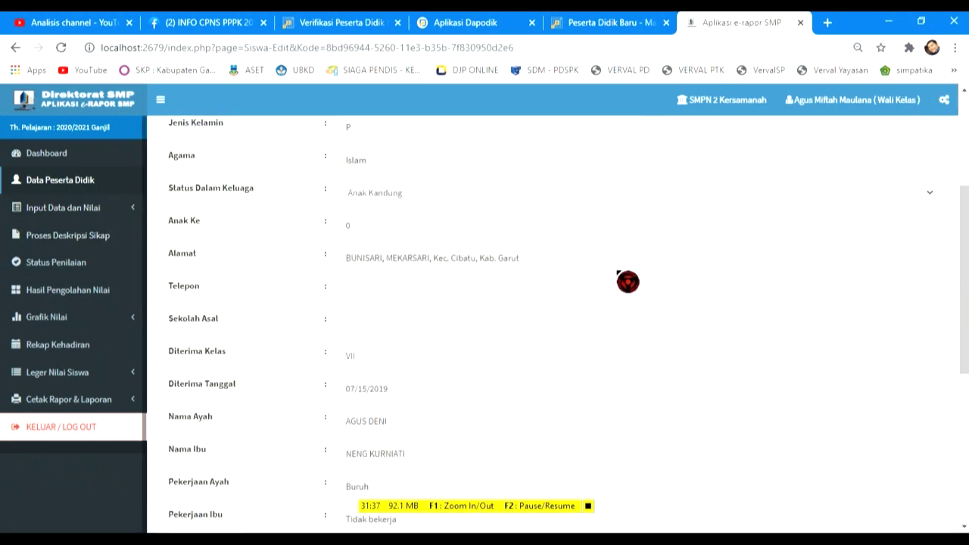
scroll(628, 282, down, 3)
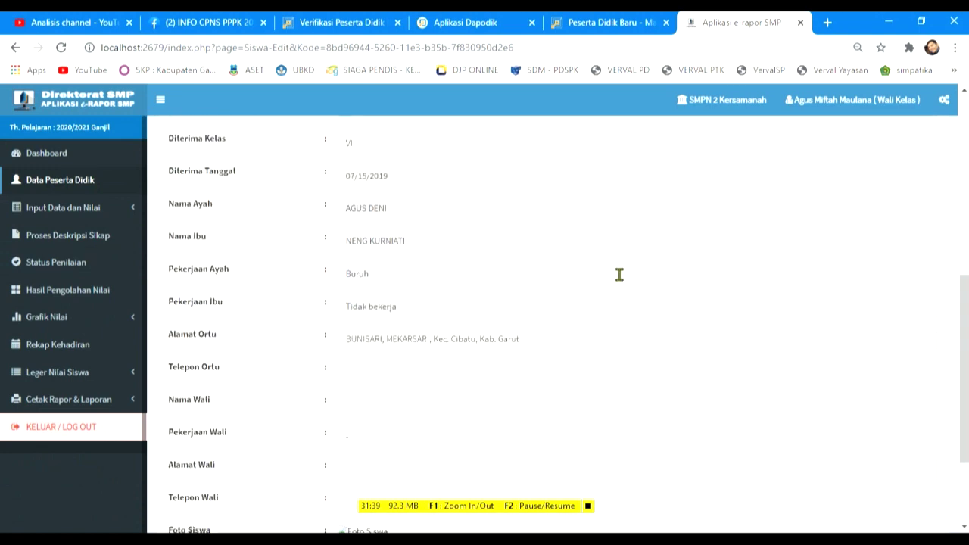
scroll(620, 274, down, 2)
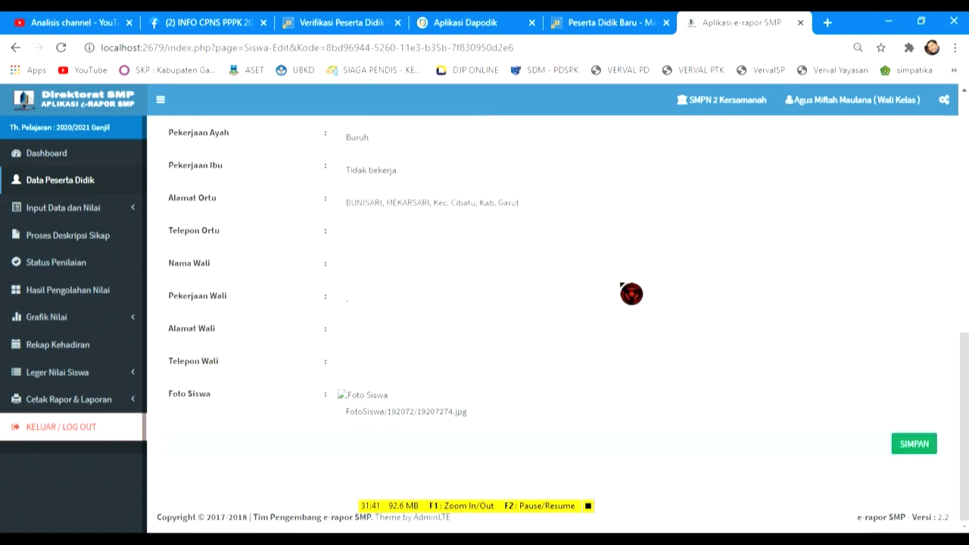
scroll(598, 345, up, 2)
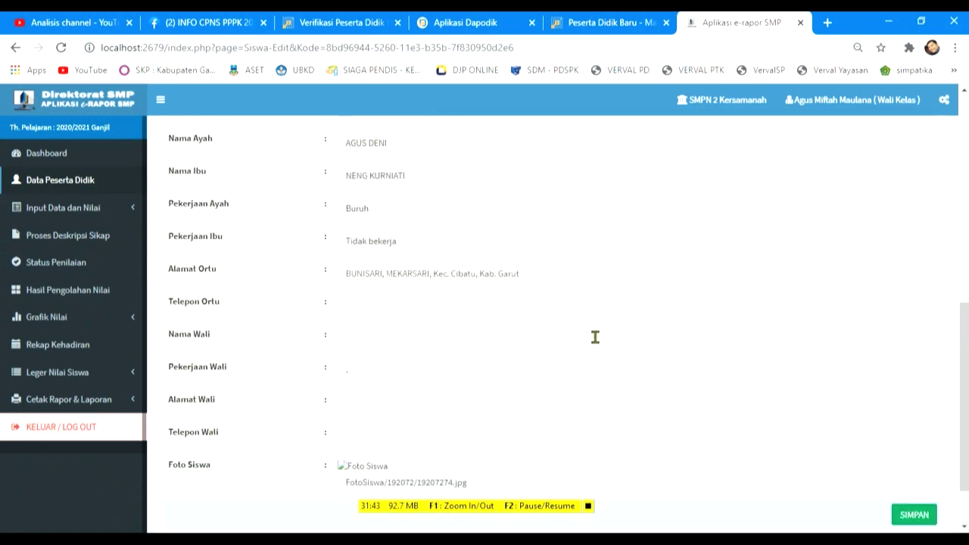
scroll(594, 341, down, 2)
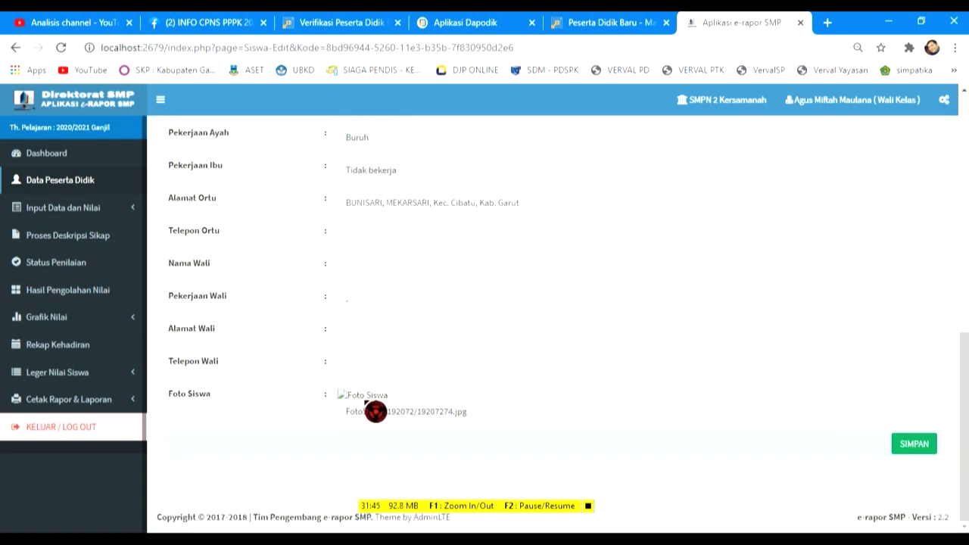
click(415, 412)
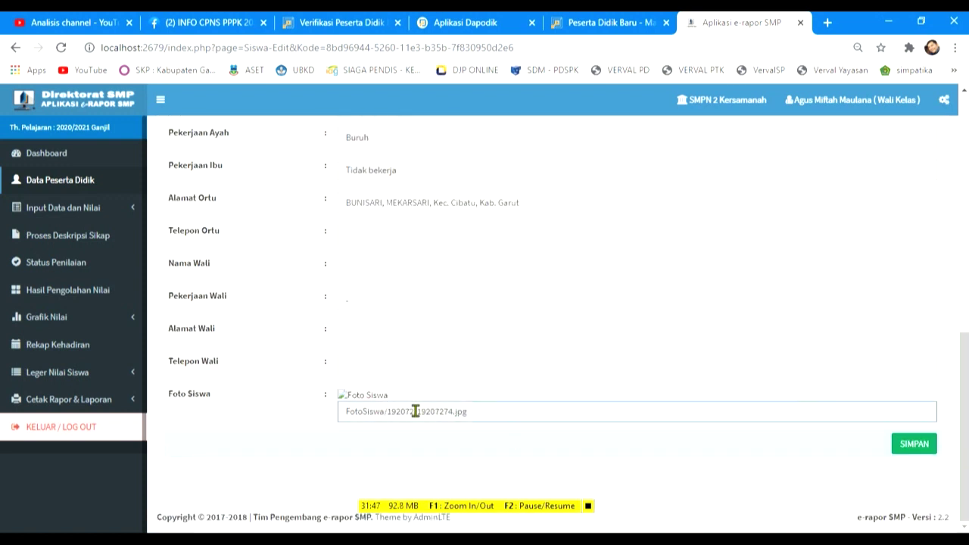
scroll(556, 349, up, 10)
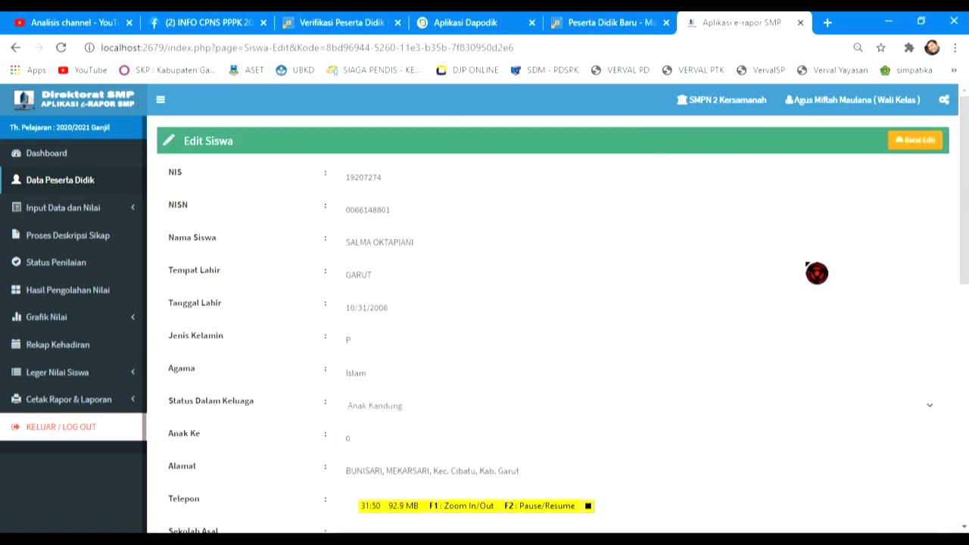
click(916, 141)
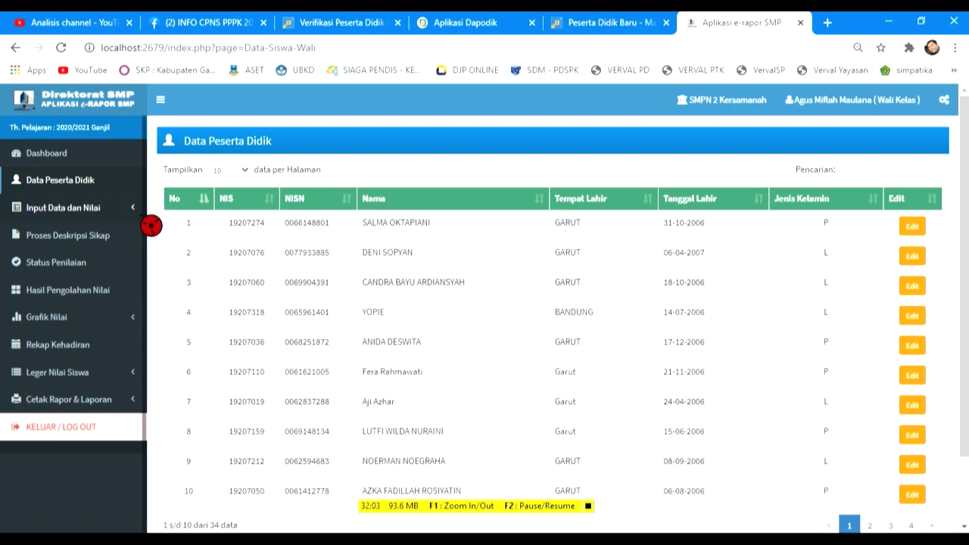
Open the student attendance input page and display the attendance table for class 8E
click(108, 217)
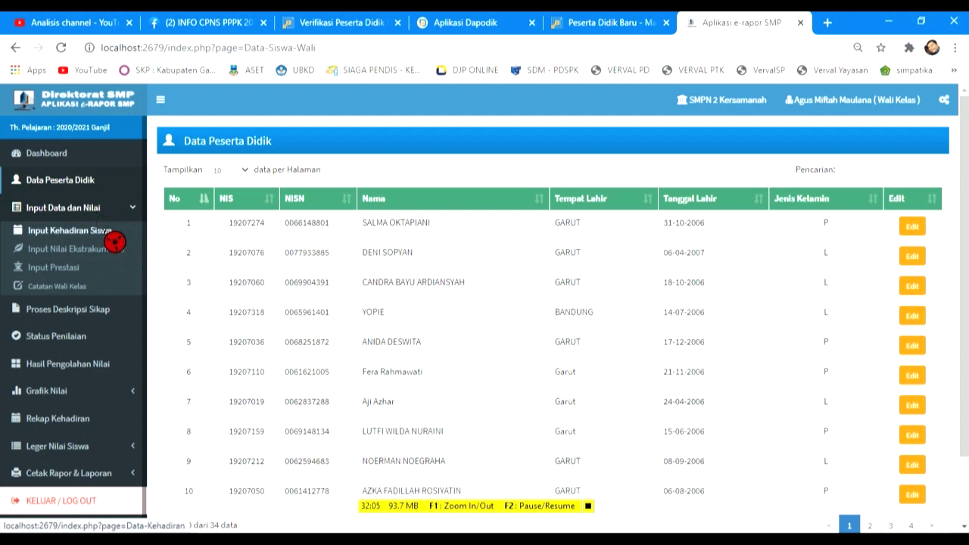
click(104, 232)
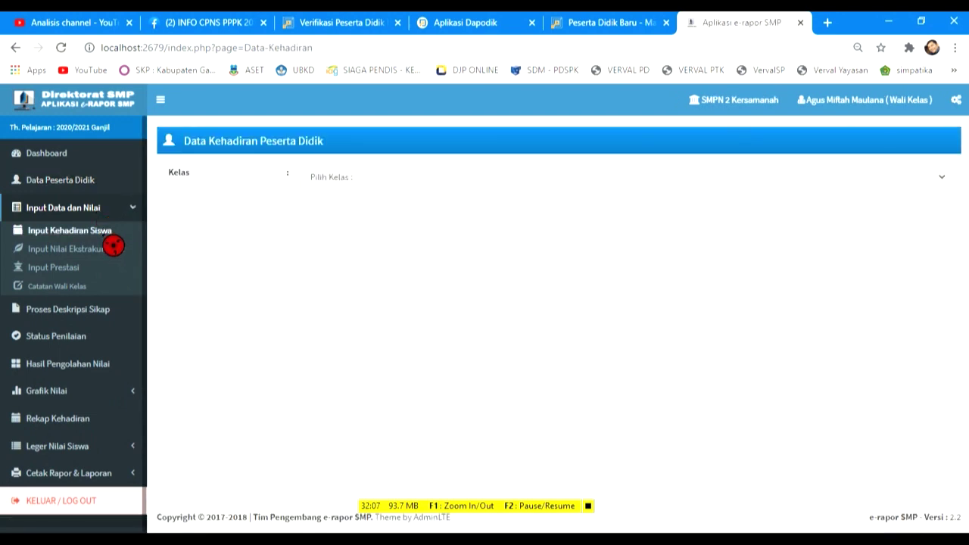
click(373, 186)
click(366, 220)
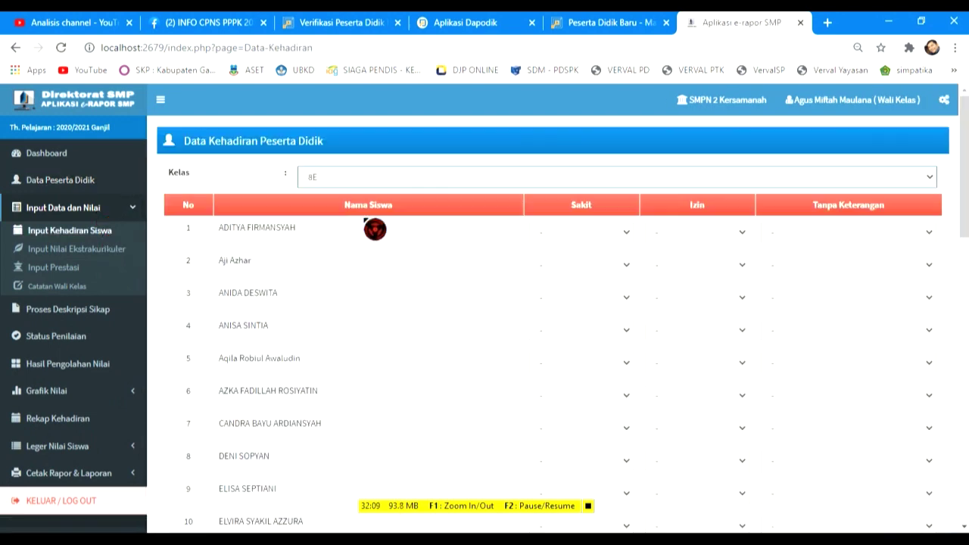
Review the class 8E attendance table from the first student down to the end of the list
scroll(473, 277, down, 6)
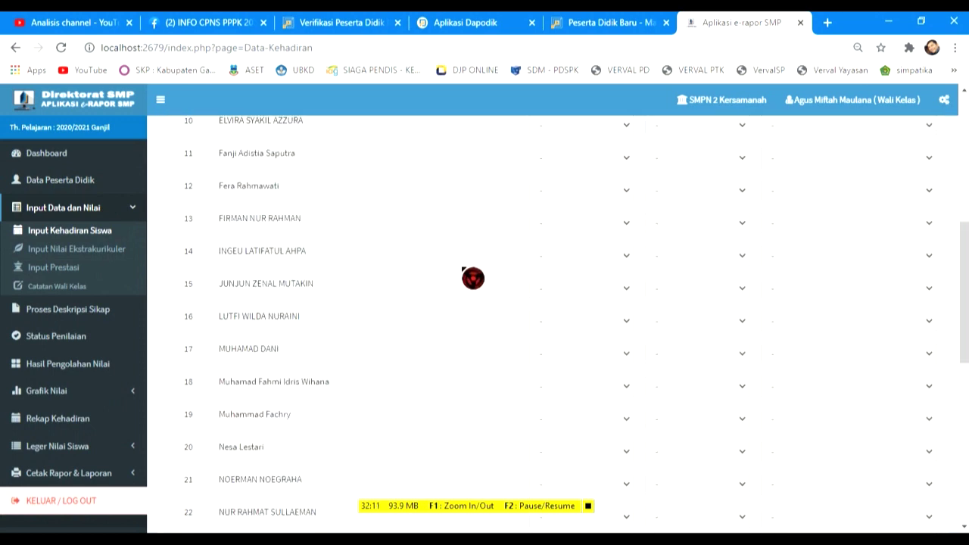
scroll(472, 278, up, 6)
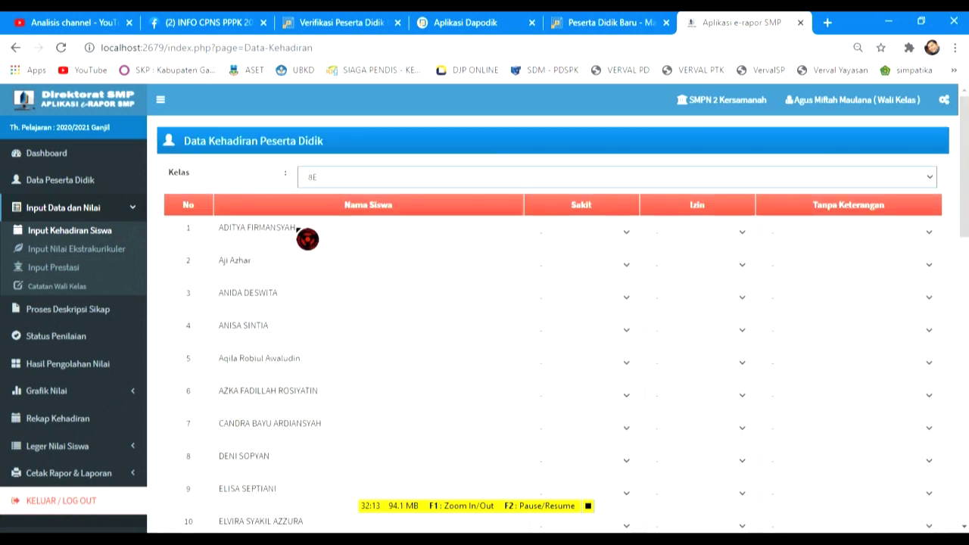
scroll(377, 361, down, 10)
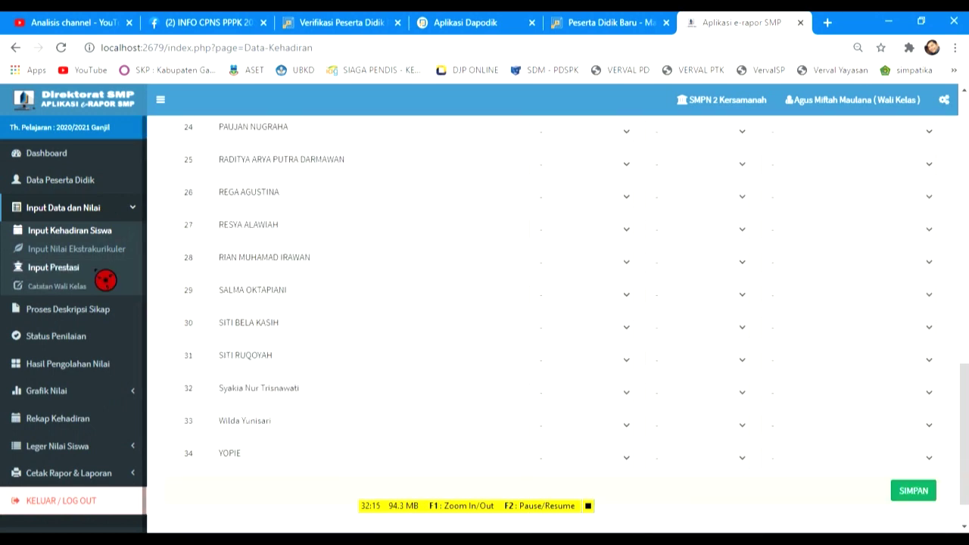
Visit the extracurricular score input page and the achievement input page
click(97, 254)
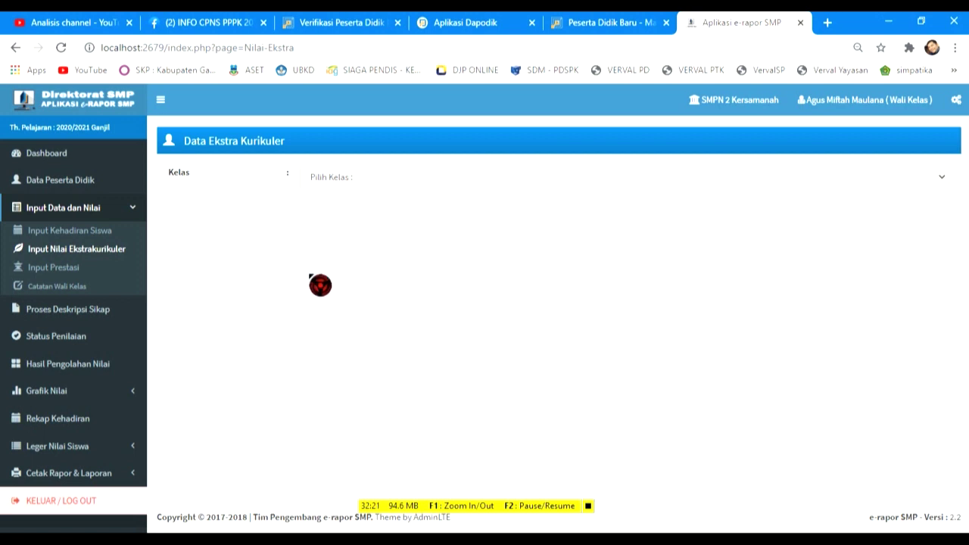
click(92, 274)
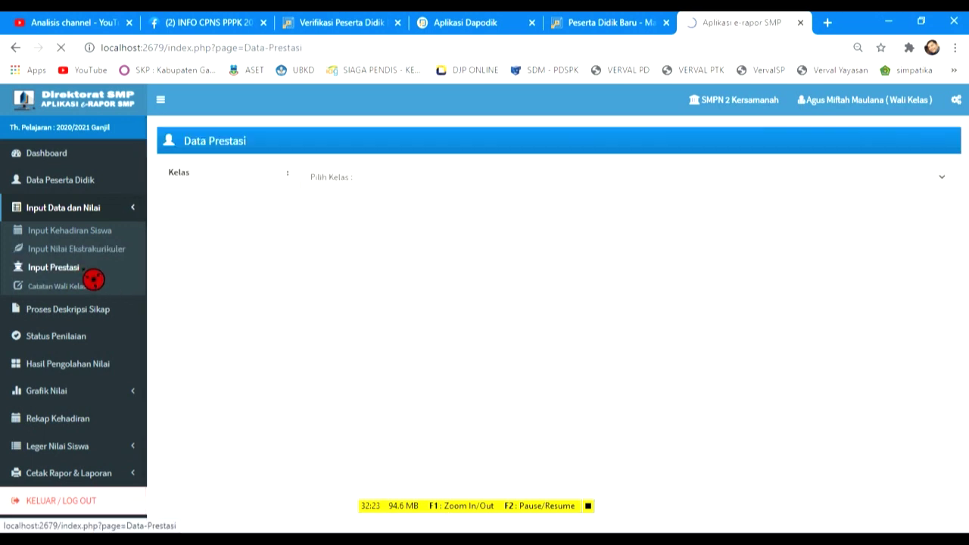
Display the Catatan Wali Kelas table for class 8E and open the first student's note for entry
click(114, 290)
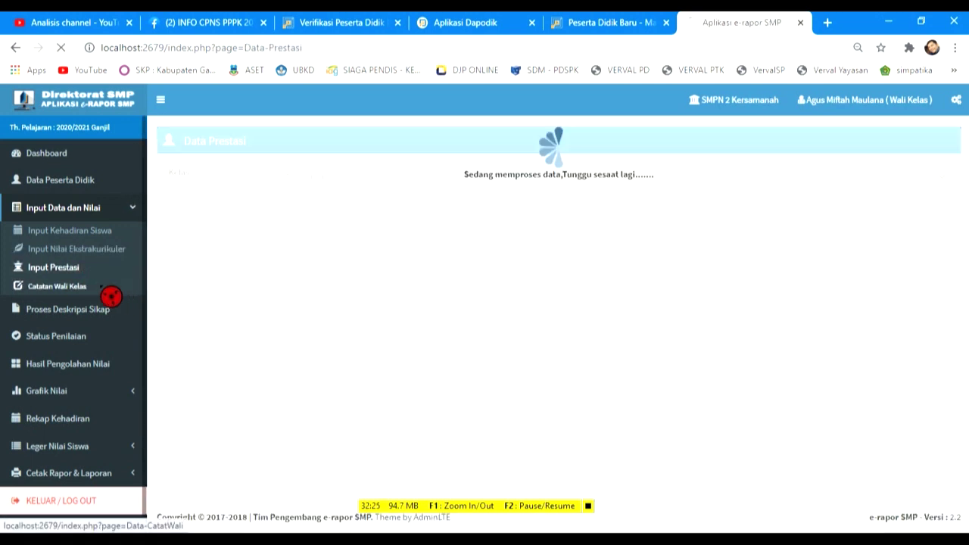
click(363, 176)
click(367, 225)
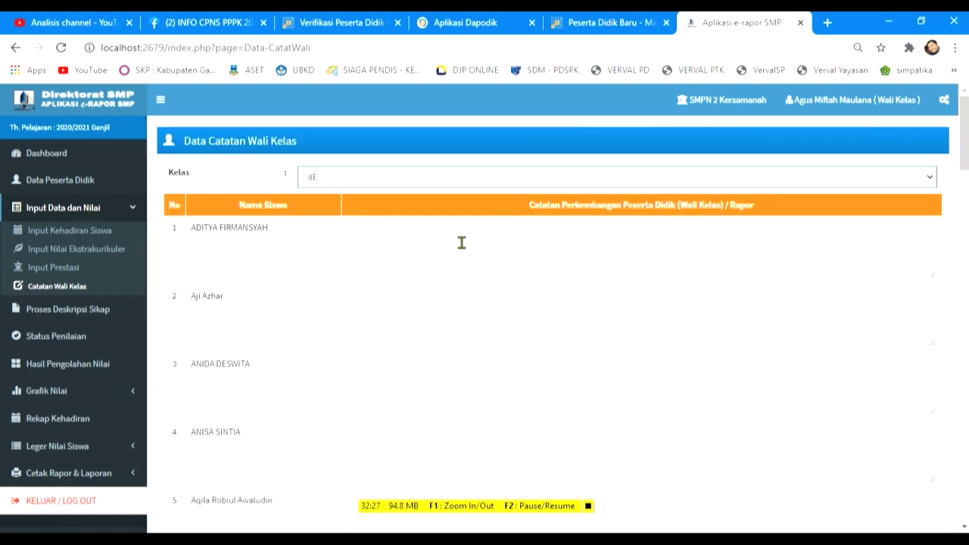
click(369, 236)
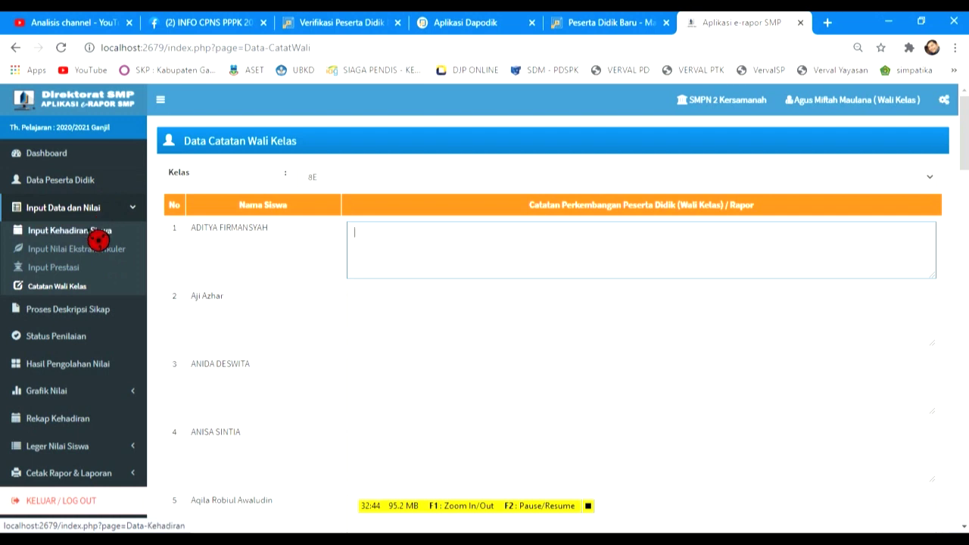
Display the spiritual and social attitude descriptions for class 8E in Proses Deskripsi Sikap and review them down to the last student
click(101, 321)
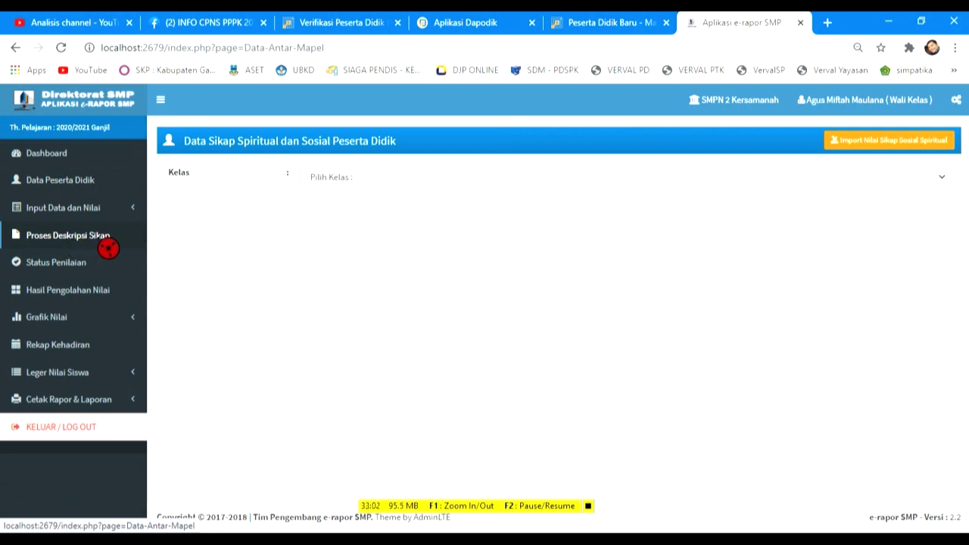
click(344, 182)
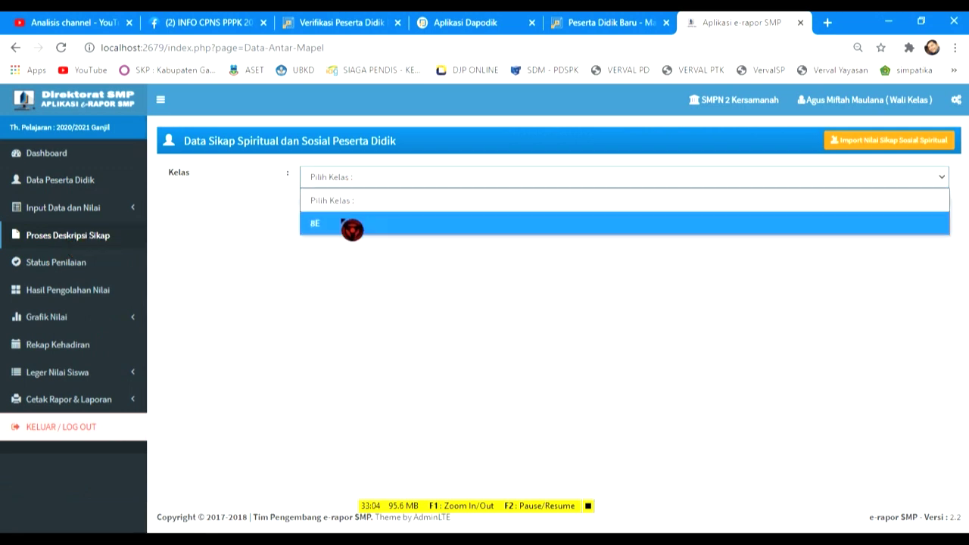
click(352, 229)
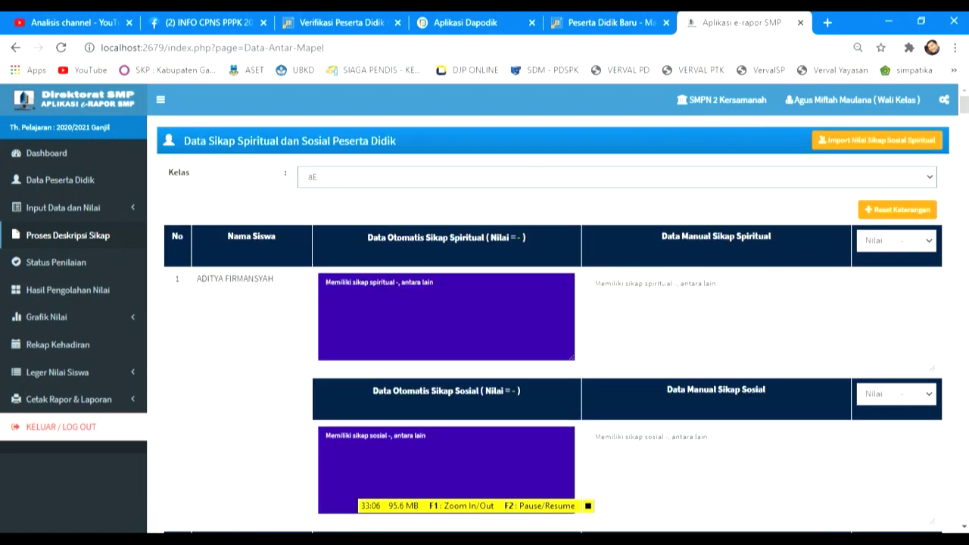
click(968, 108)
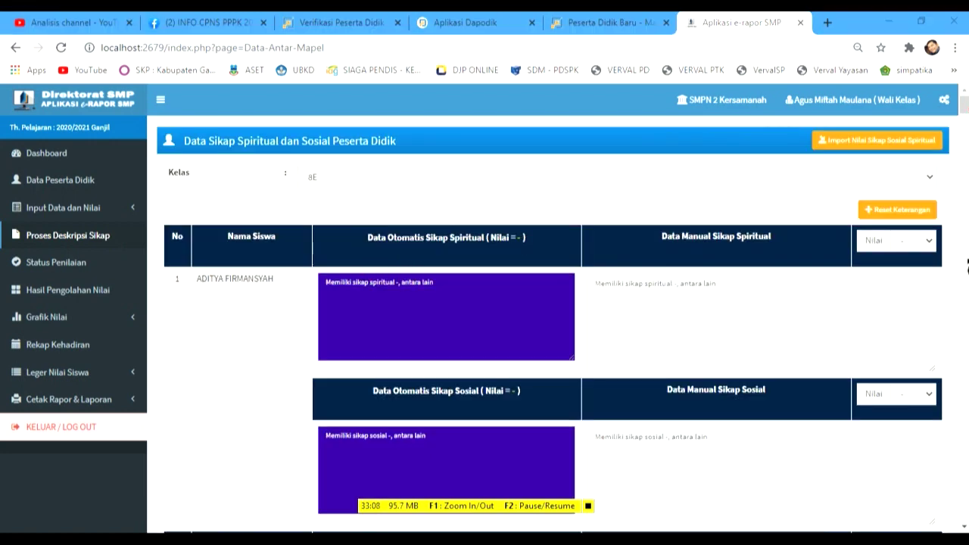
drag(965, 106, 962, 529)
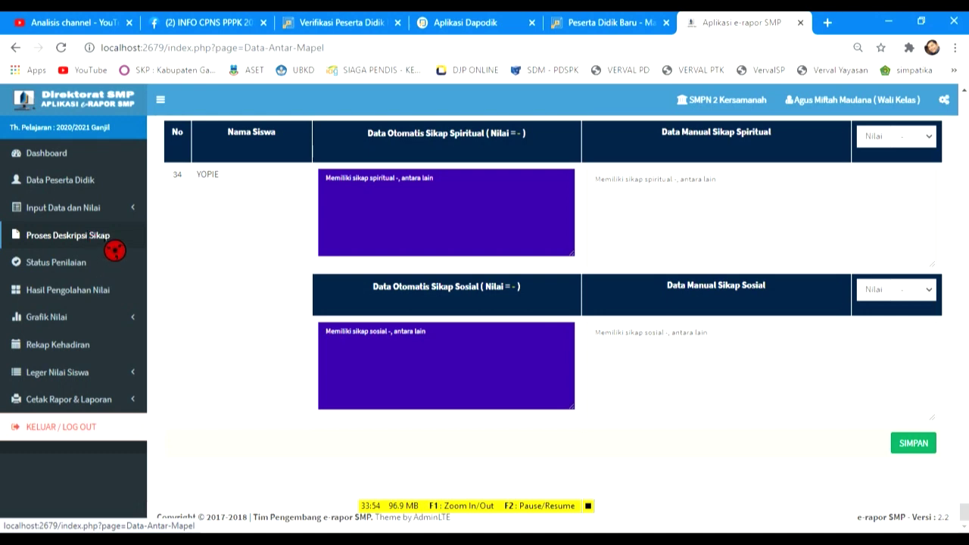
Display the Status Penilaian table for class 8E and examine the teachers' planning, assessment and report score status
click(95, 271)
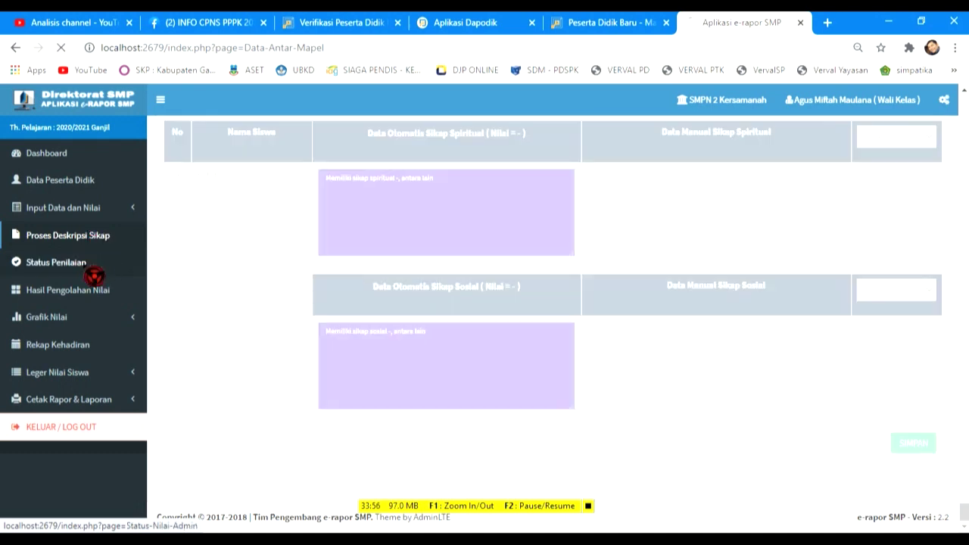
click(357, 180)
click(357, 223)
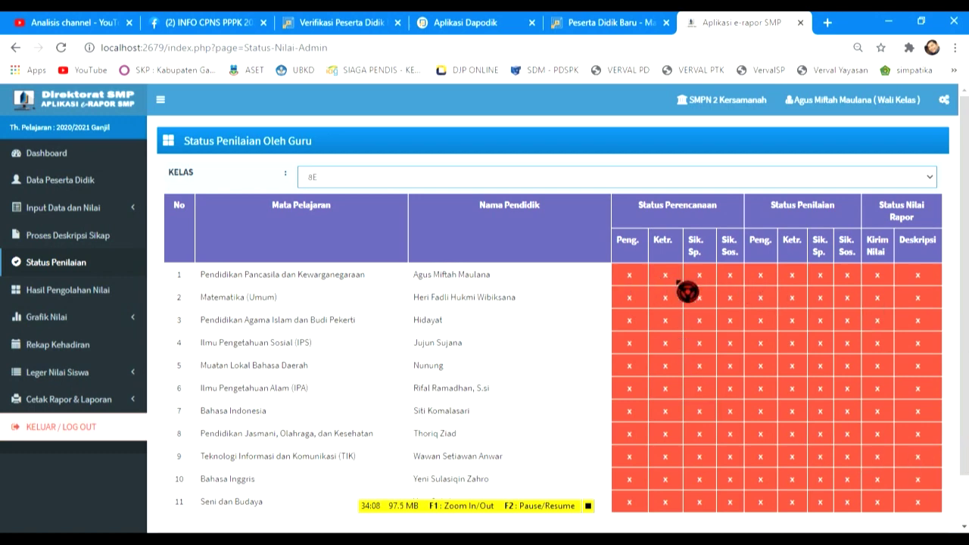
scroll(931, 324, down, 1)
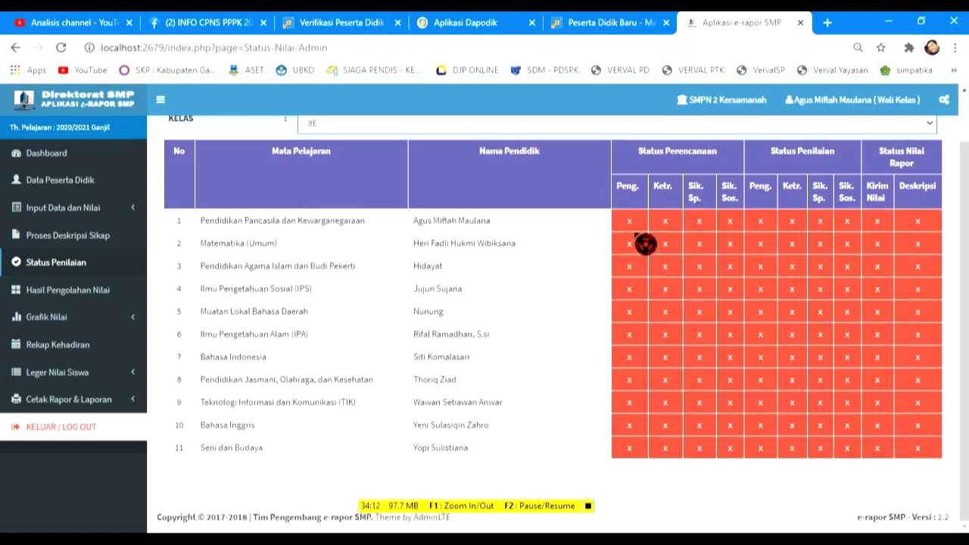
click(628, 221)
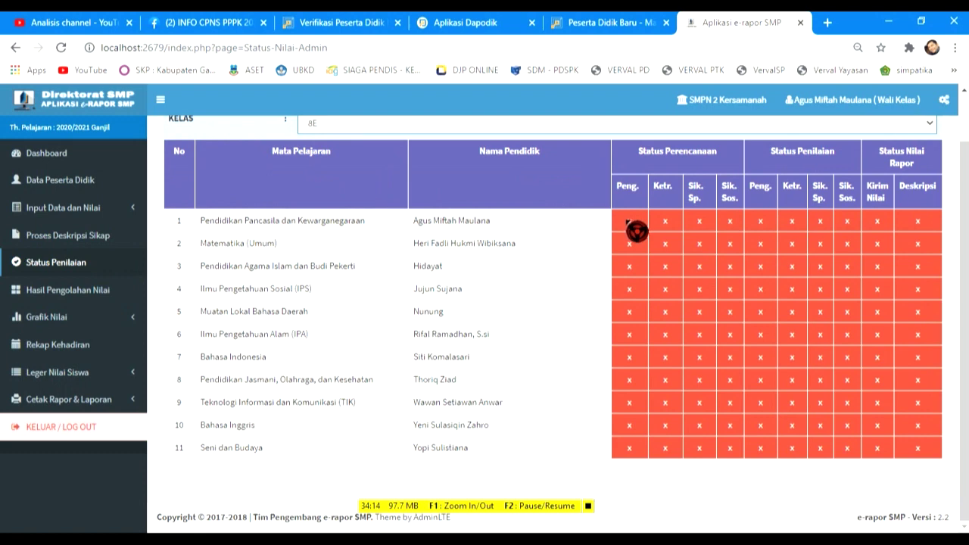
click(628, 222)
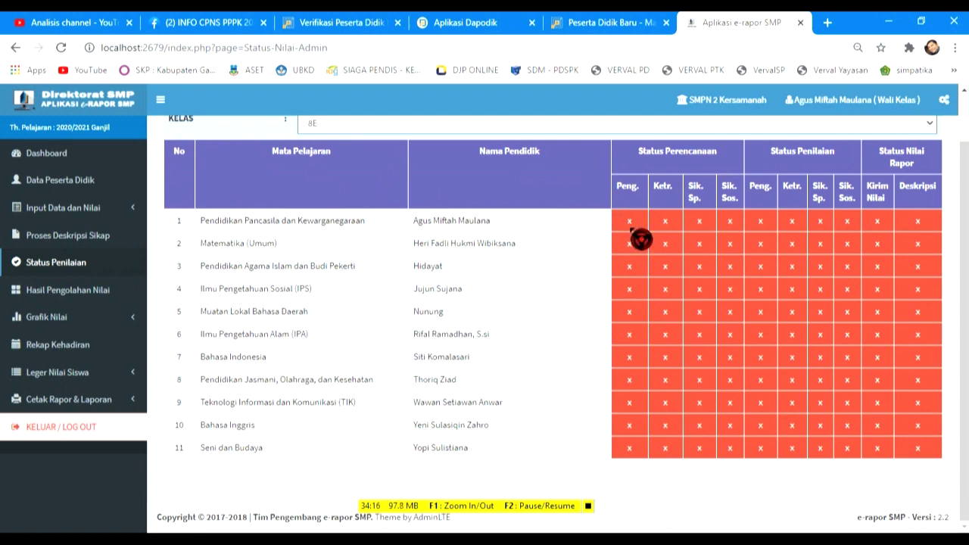
Display the Hasil Pengolahan Nilai list for class 8E, view the first student's final semester scores, and close the report
click(104, 288)
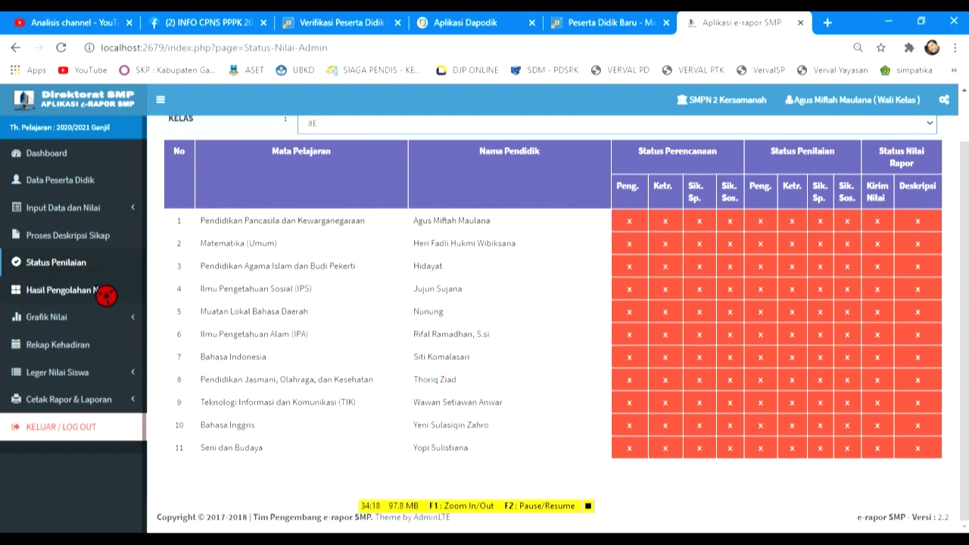
click(418, 178)
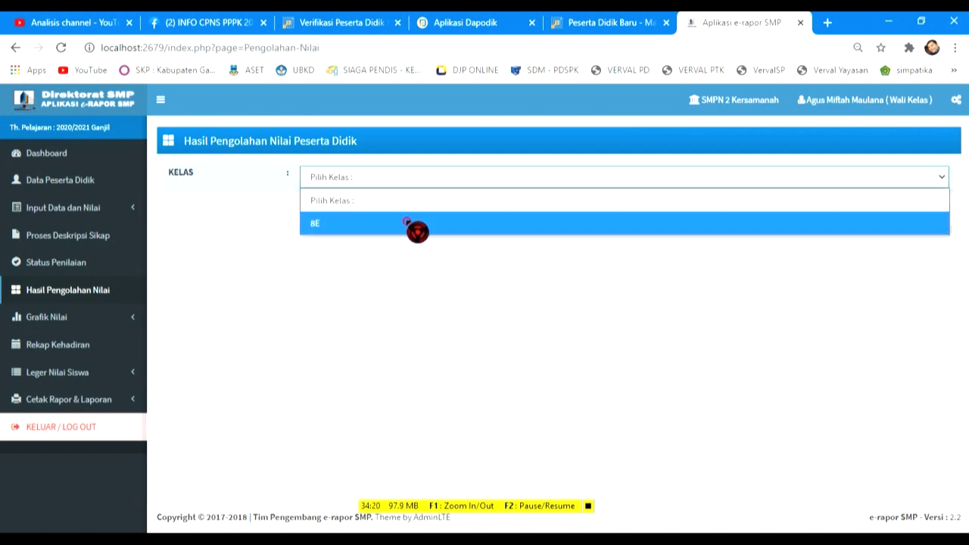
click(419, 229)
scroll(766, 288, down, 1)
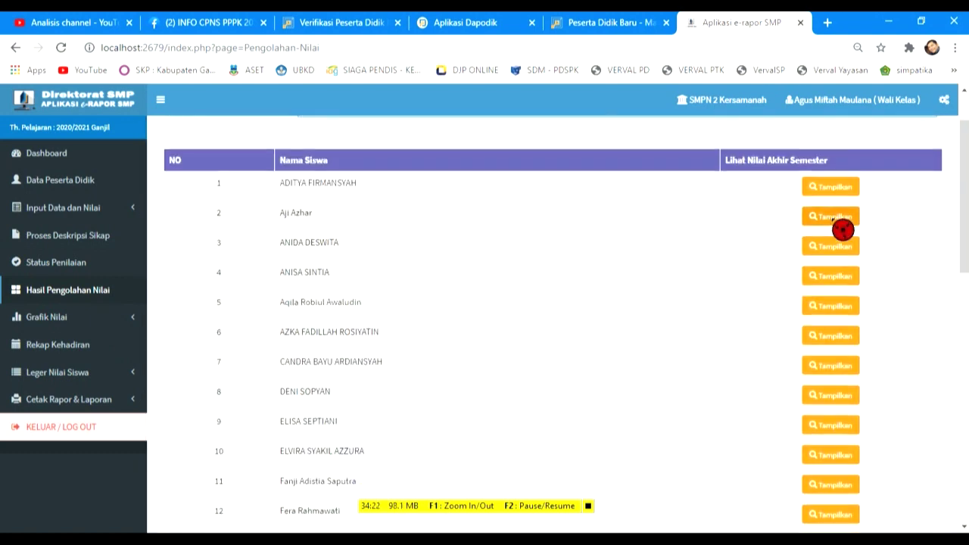
click(830, 188)
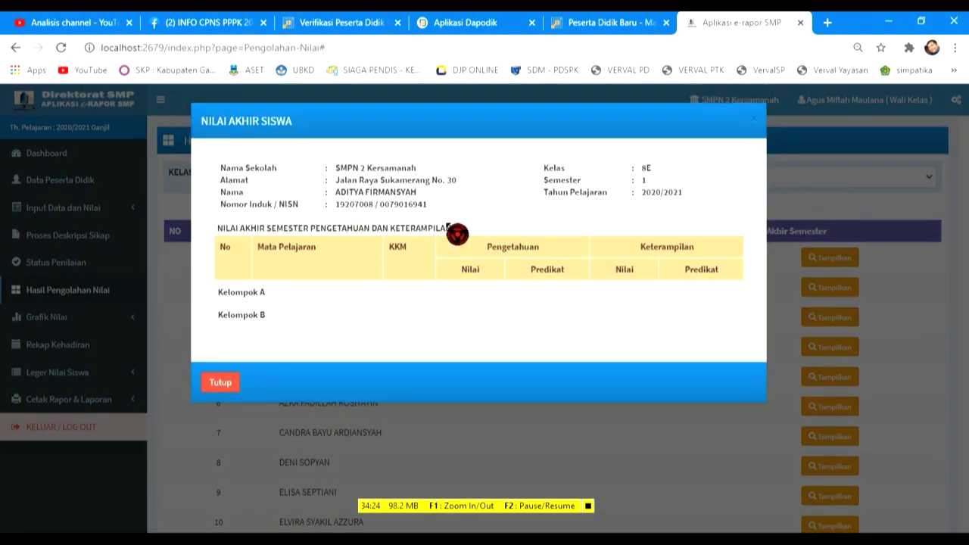
click(754, 119)
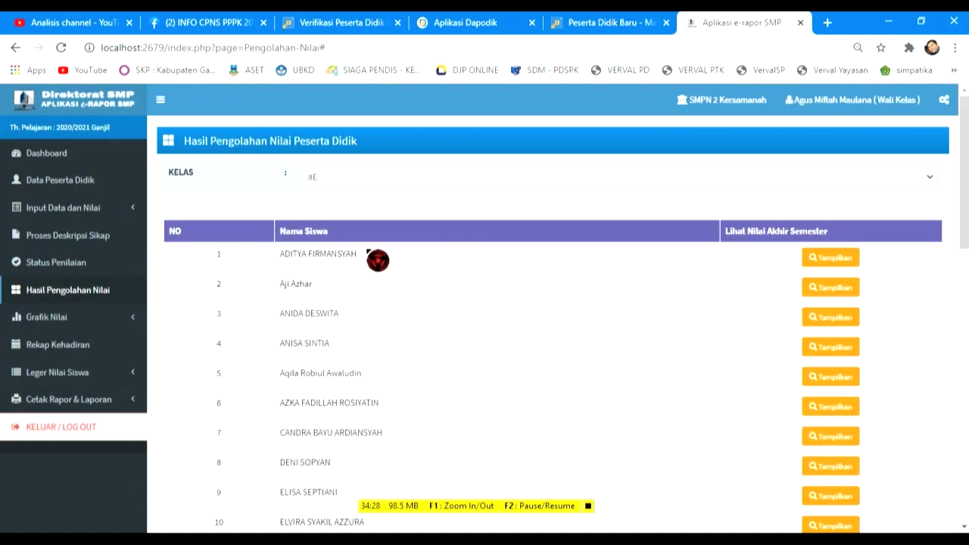
click(821, 259)
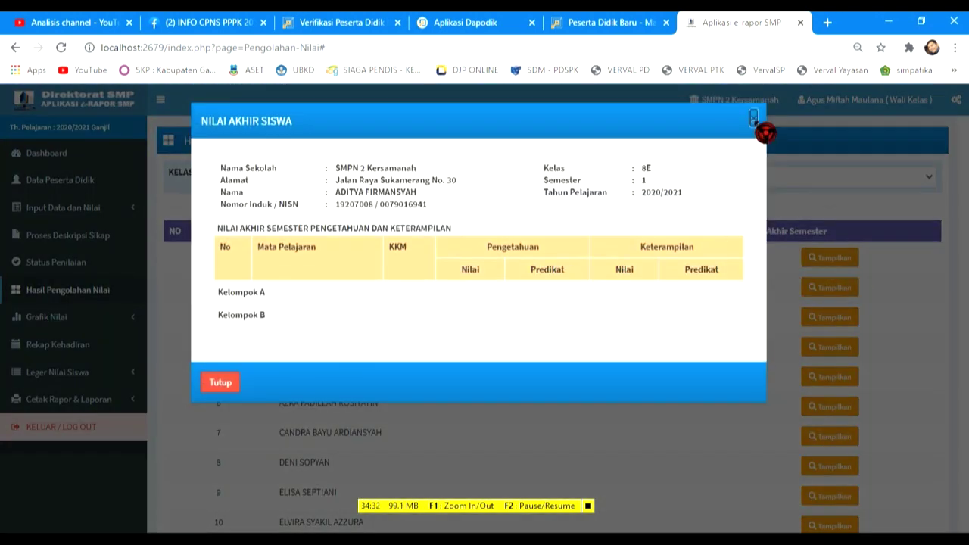
click(754, 119)
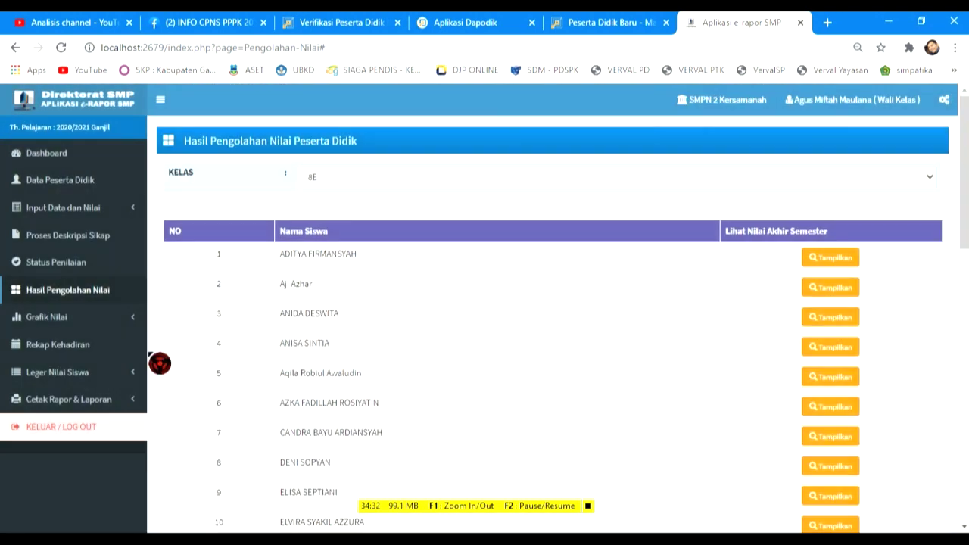
Visit the attendance recap page and the Lihat Leger Nilai page
click(100, 354)
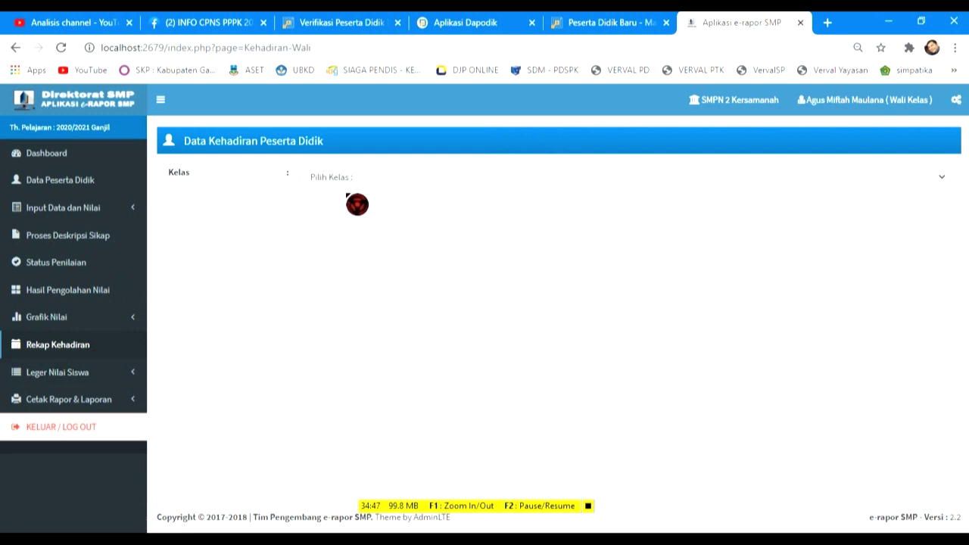
click(93, 382)
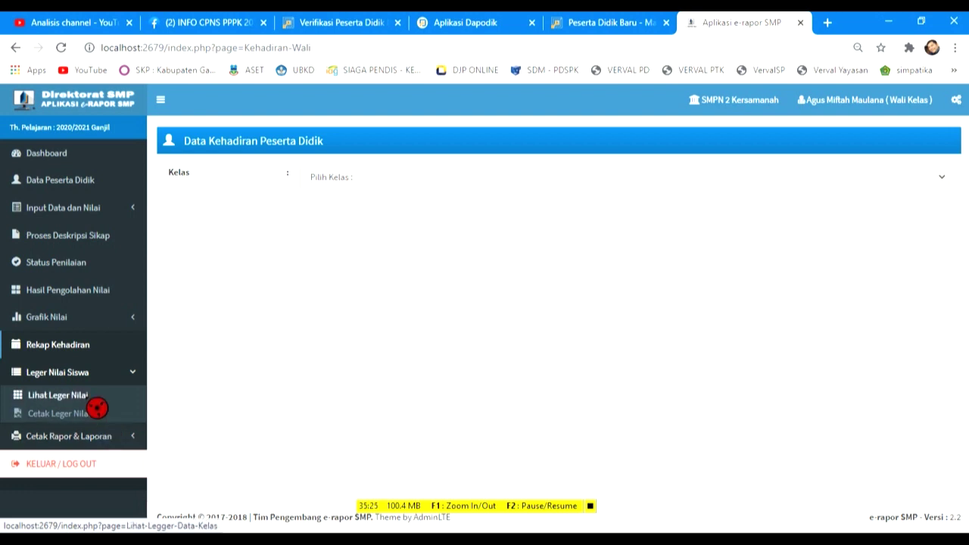
click(70, 397)
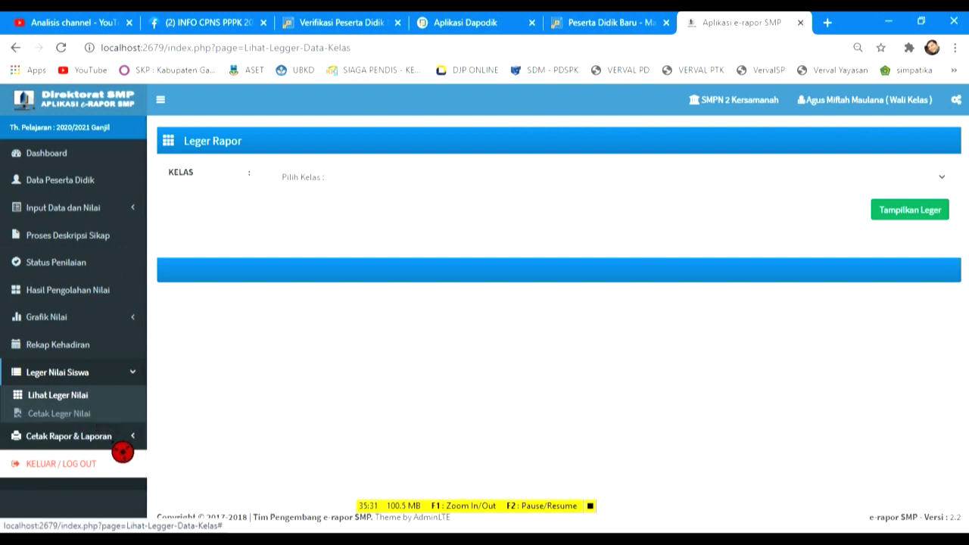
Visit the Cetak Leger Nilai page and select class 8E for the ledger printout
click(106, 424)
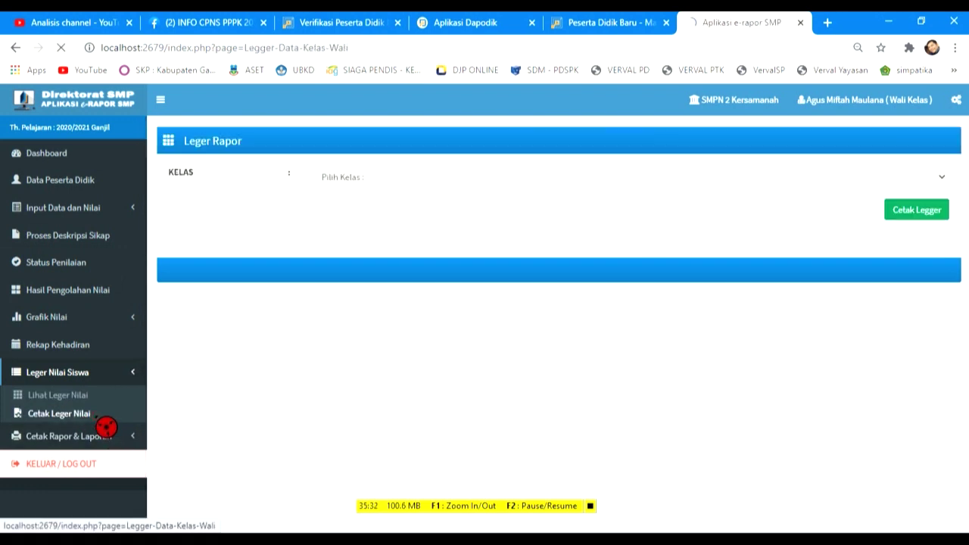
click(624, 182)
click(569, 223)
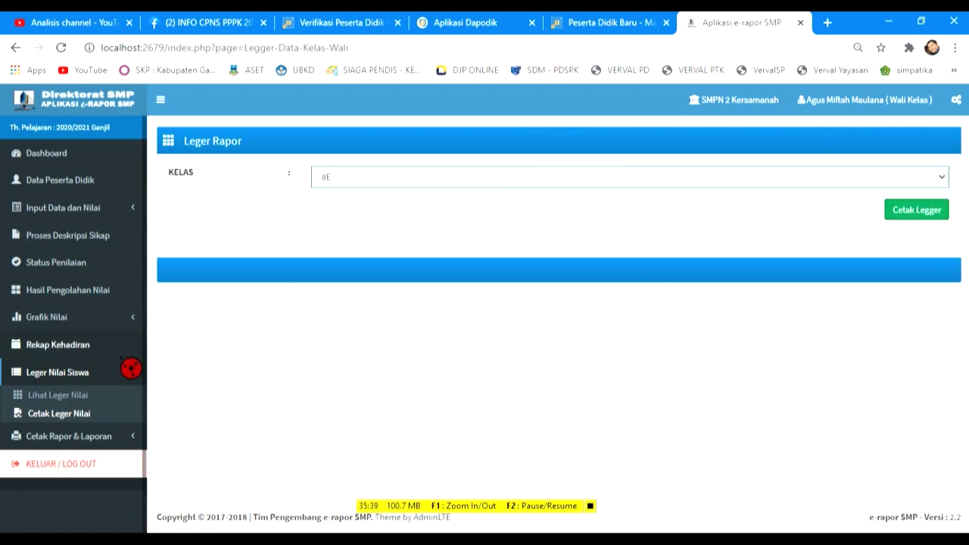
Open the Cetak Tengah Smt page and apply the A4 portrait paper settings with 15 mm side and 20 mm top and bottom margins
click(83, 437)
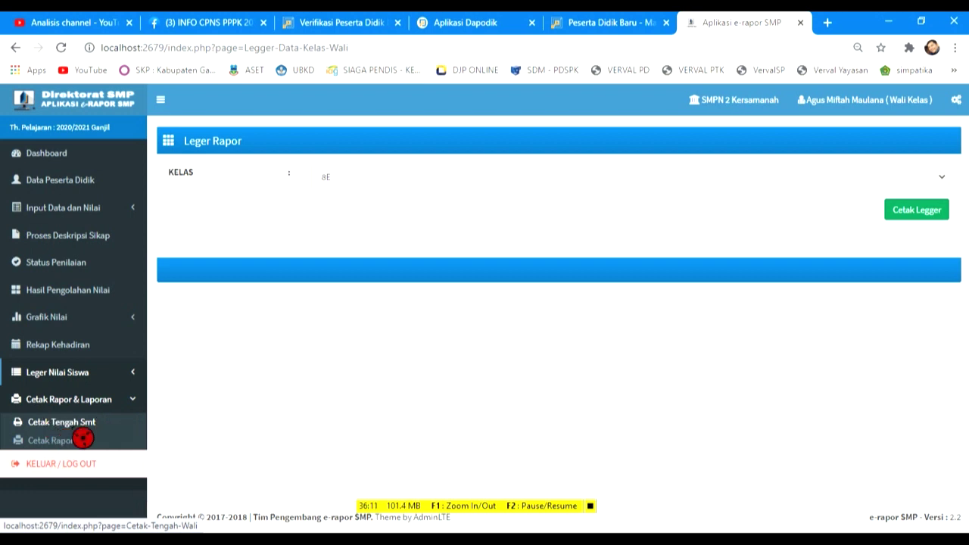
click(72, 424)
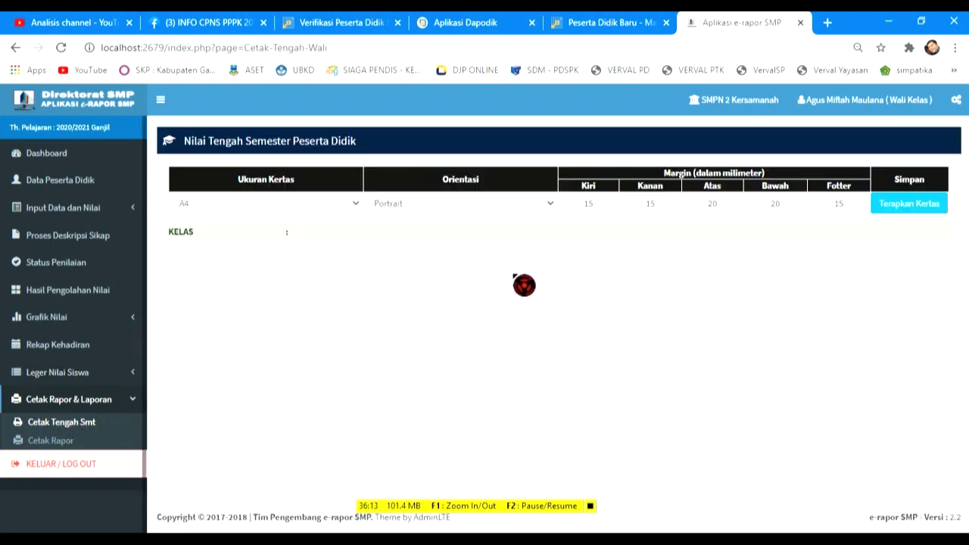
click(916, 213)
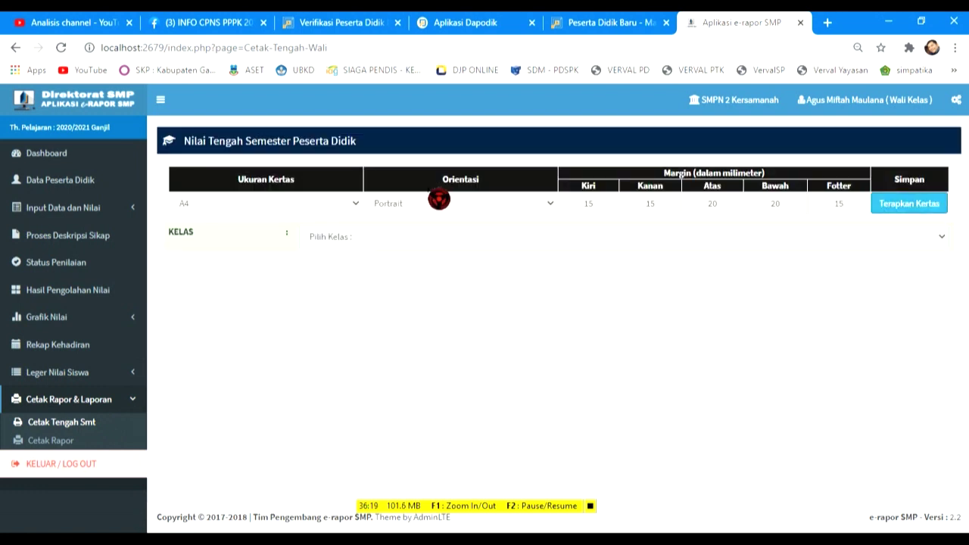
Look through the paper size and orientation options for the mid-semester report, keeping A4 and Portrait
click(250, 210)
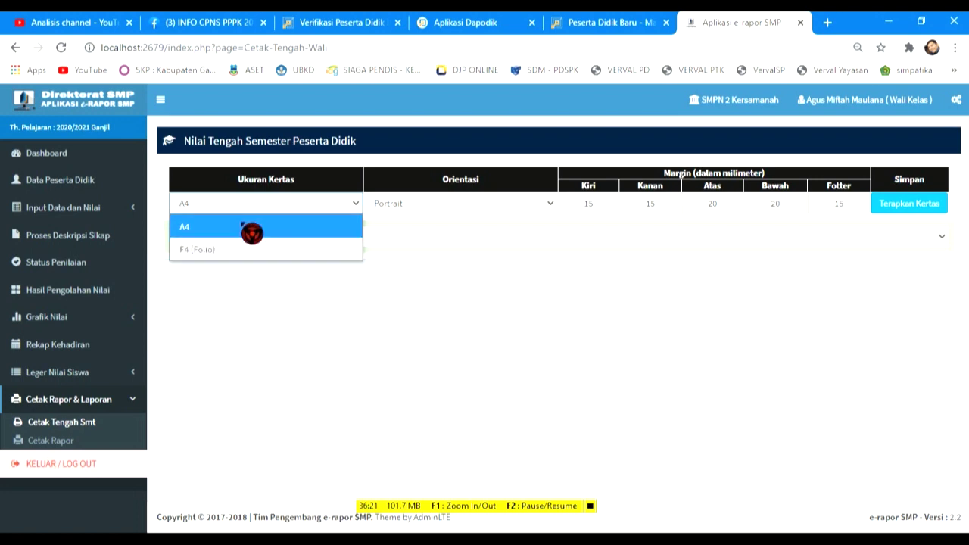
click(404, 207)
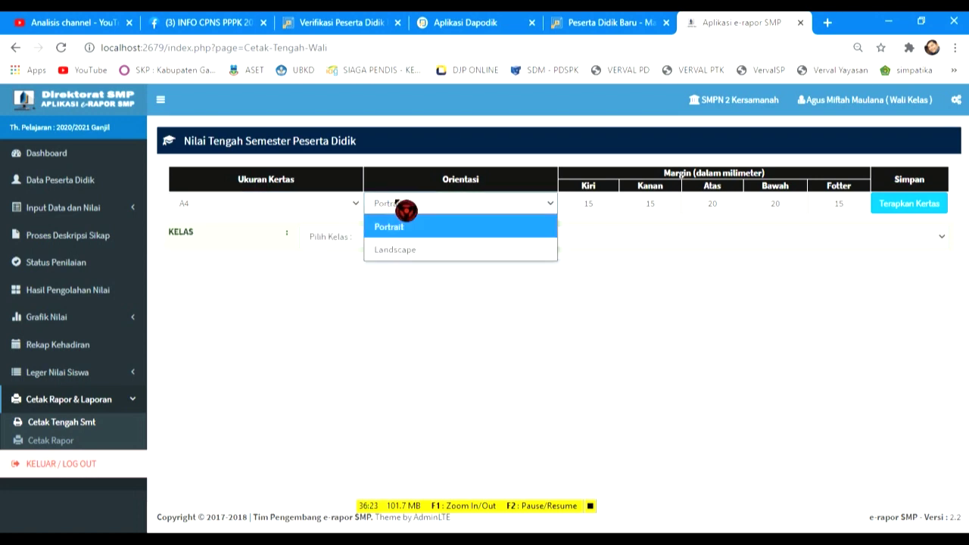
click(409, 223)
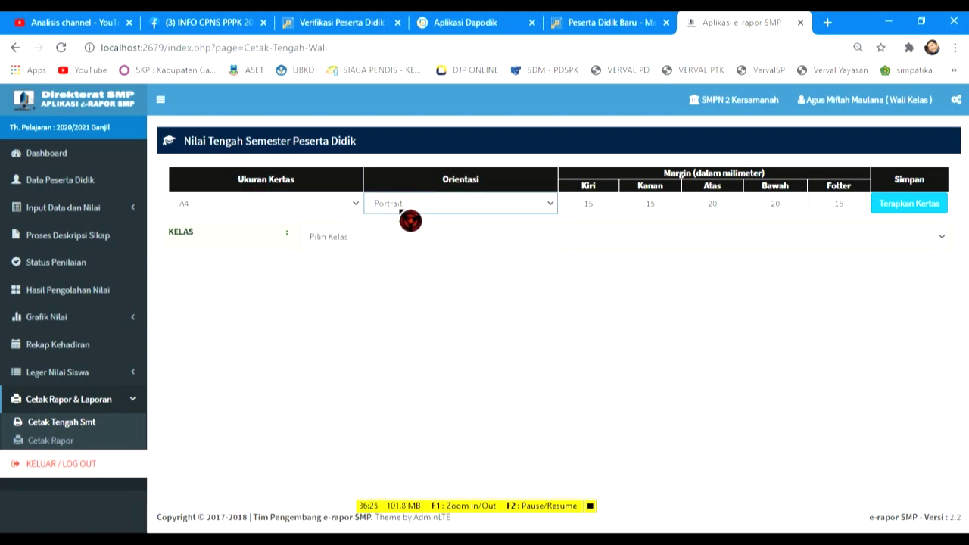
click(401, 211)
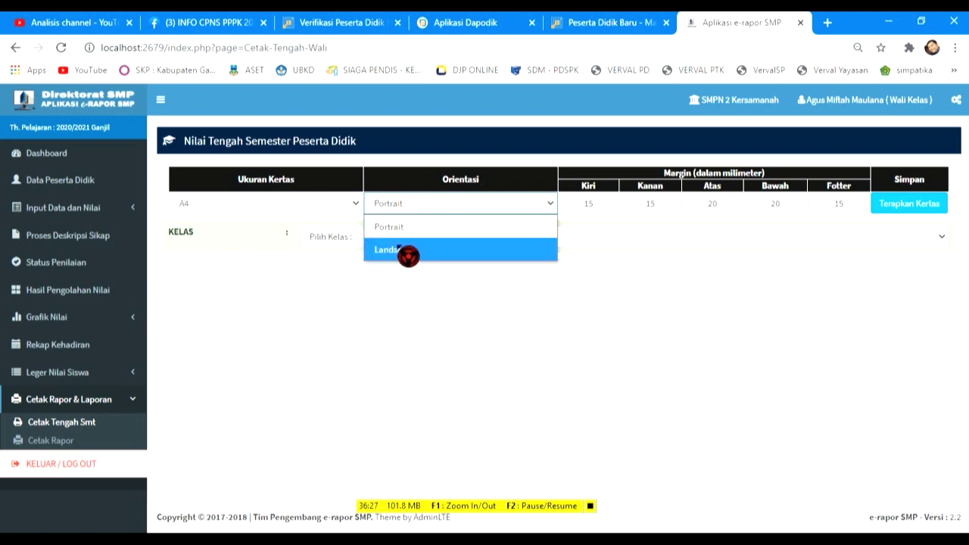
click(423, 210)
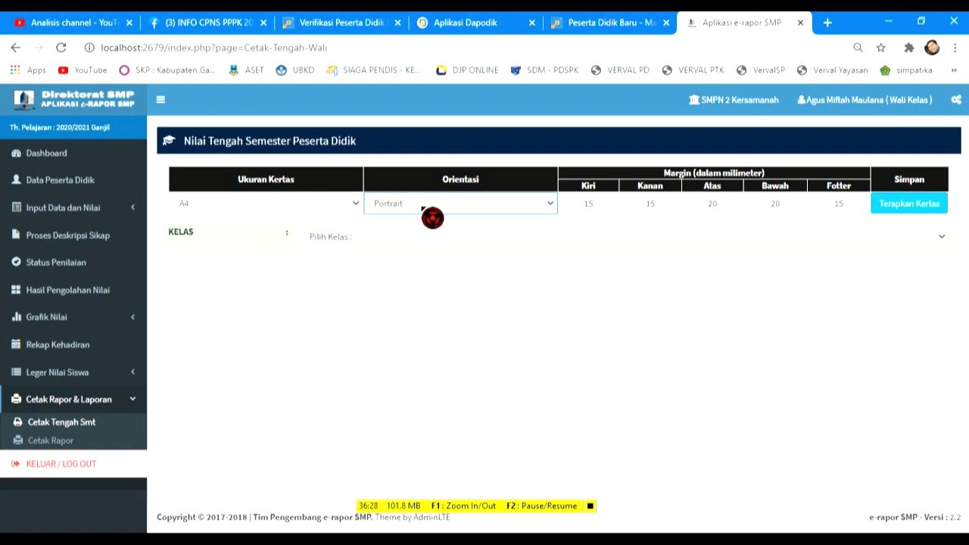
Select class 8E and display the first student's Laporan Nilai Tengah Semester (dengan PTS), returning to the e-Rapor page
click(491, 241)
click(485, 285)
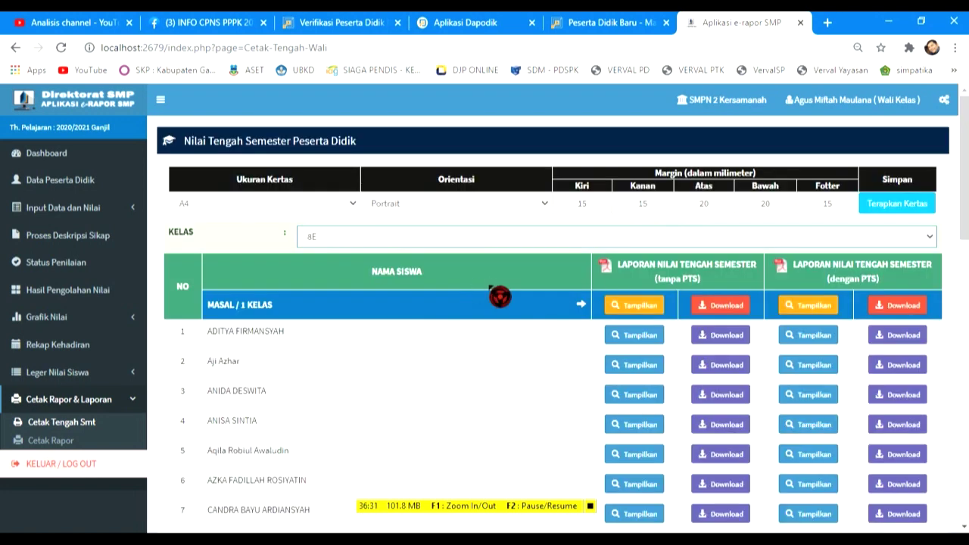
click(819, 337)
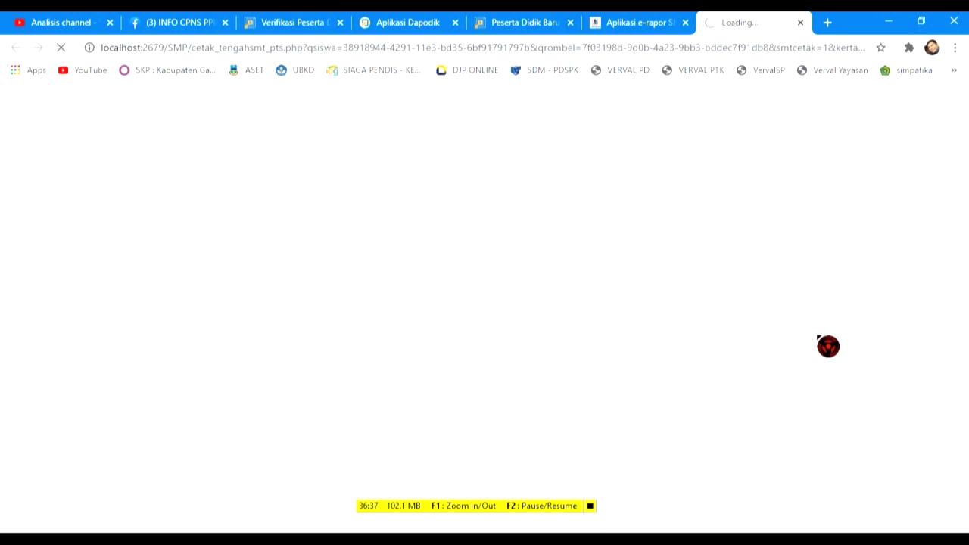
click(646, 25)
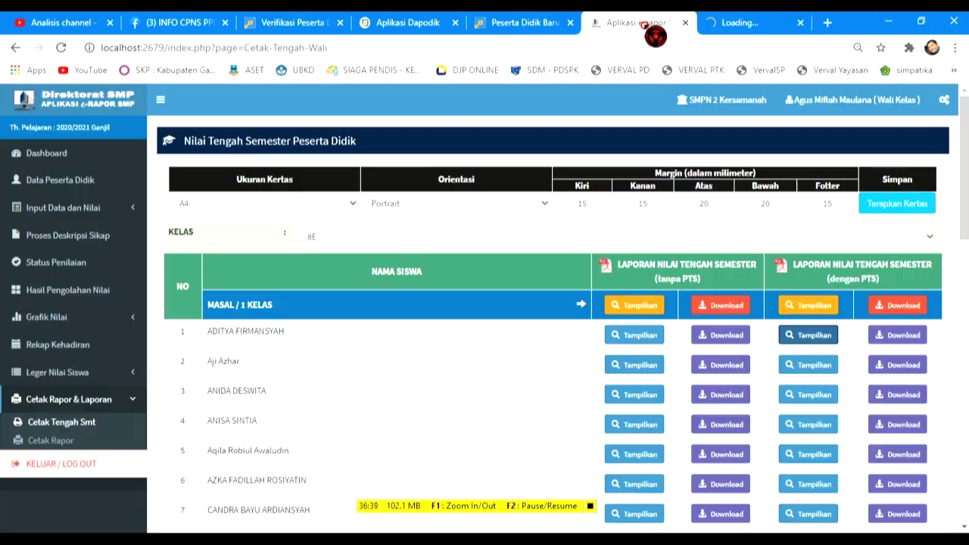
click(733, 27)
click(638, 25)
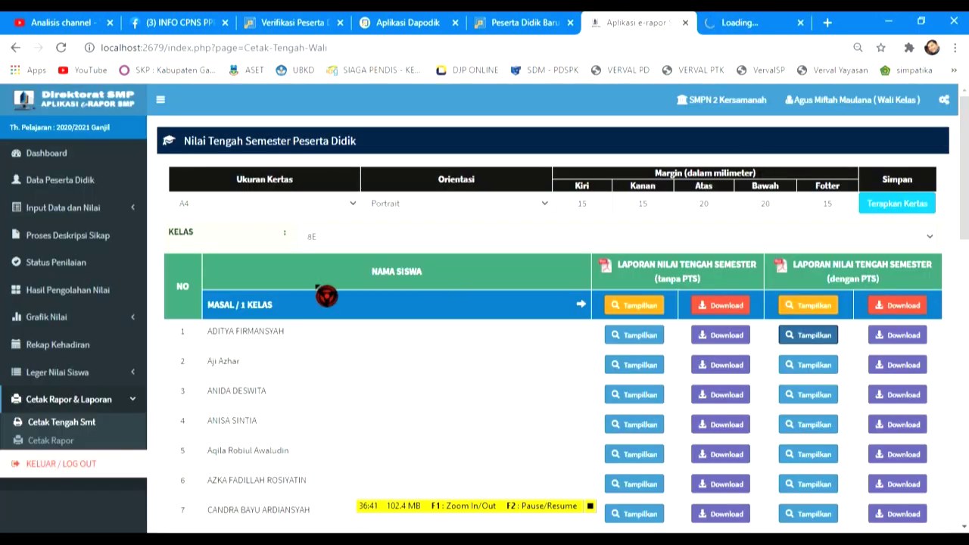
Open the Cetak Rapor page, apply the A4 portrait paper settings, and select class 8E
click(73, 449)
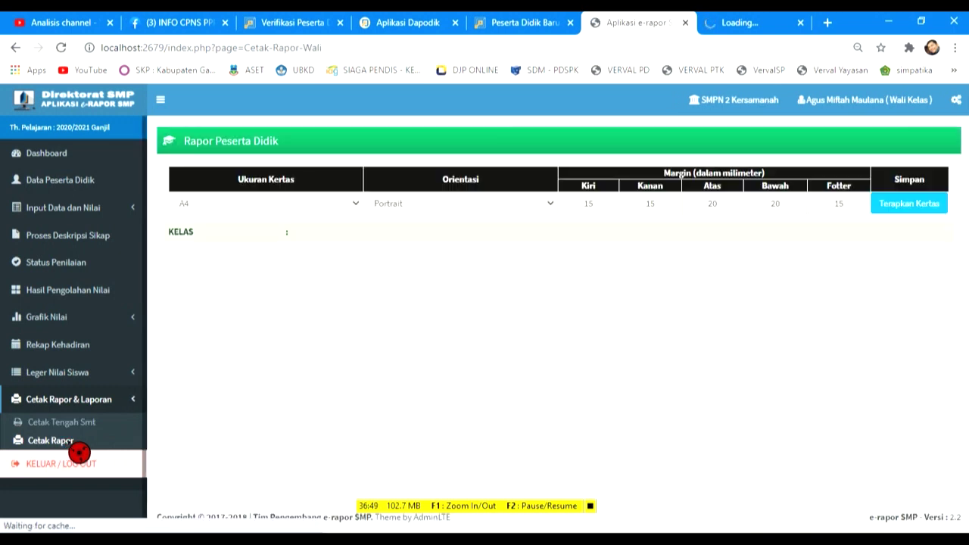
click(908, 210)
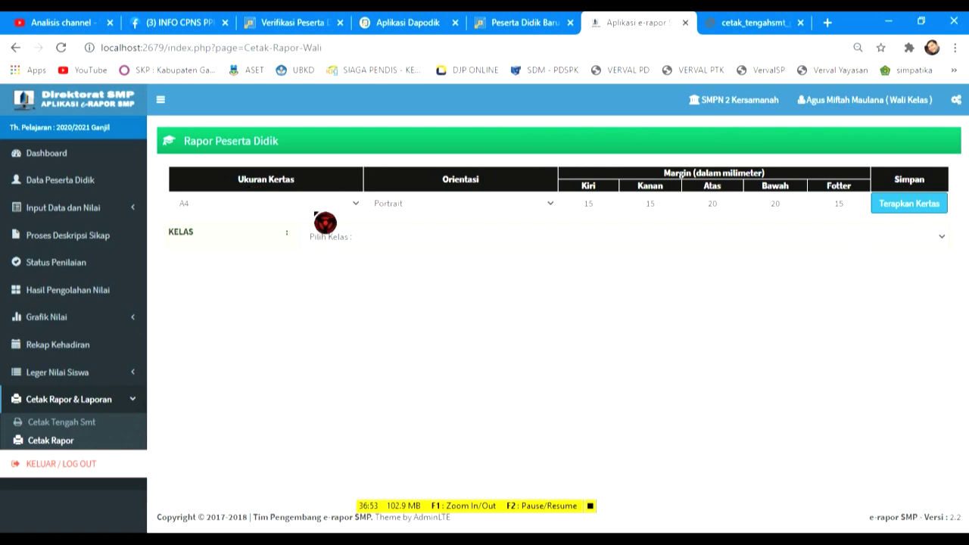
click(350, 237)
click(355, 284)
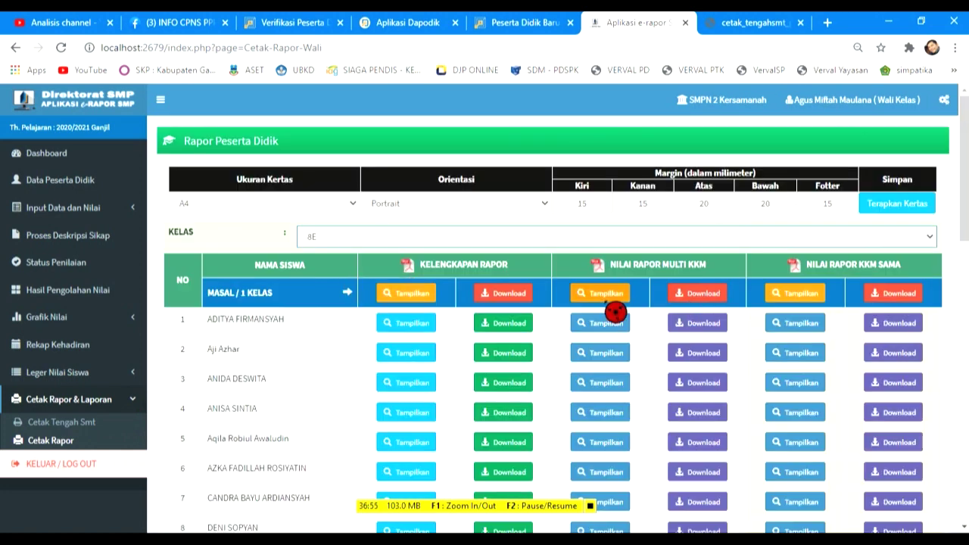
View the first student's mid-semester assessment report and close it to return to the report list
click(779, 33)
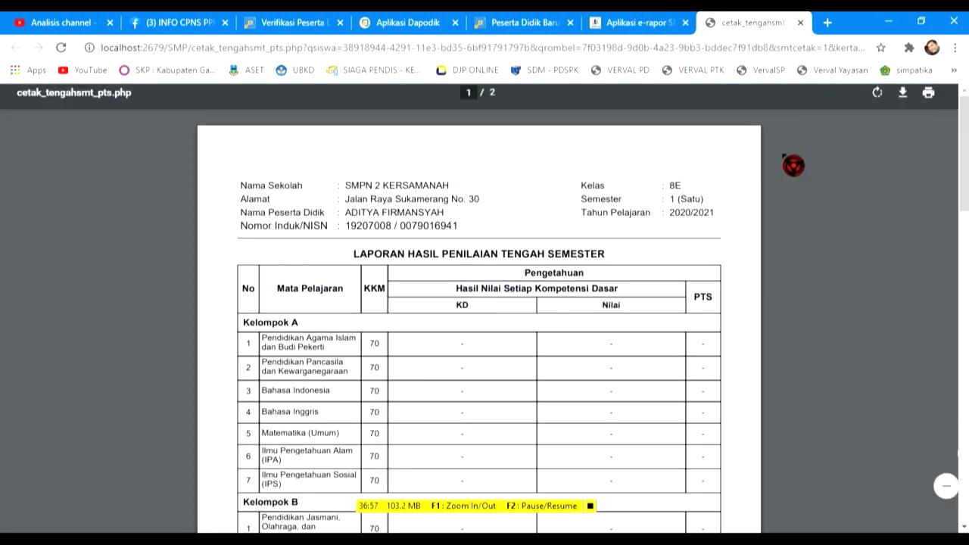
scroll(794, 228, down, 3)
scroll(796, 230, up, 4)
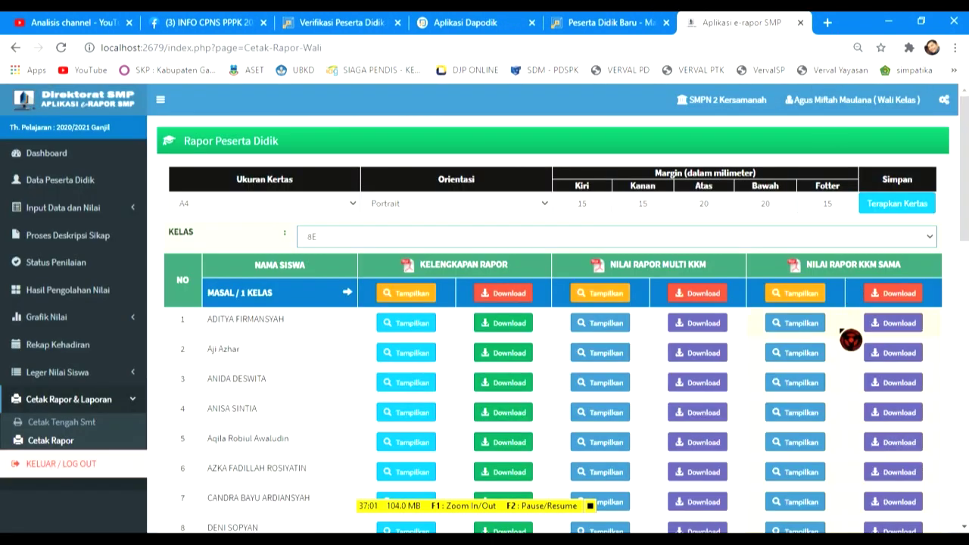
Display the first student's Nilai Rapor KKM Sama and Kelengkapan Rapor documents
click(809, 328)
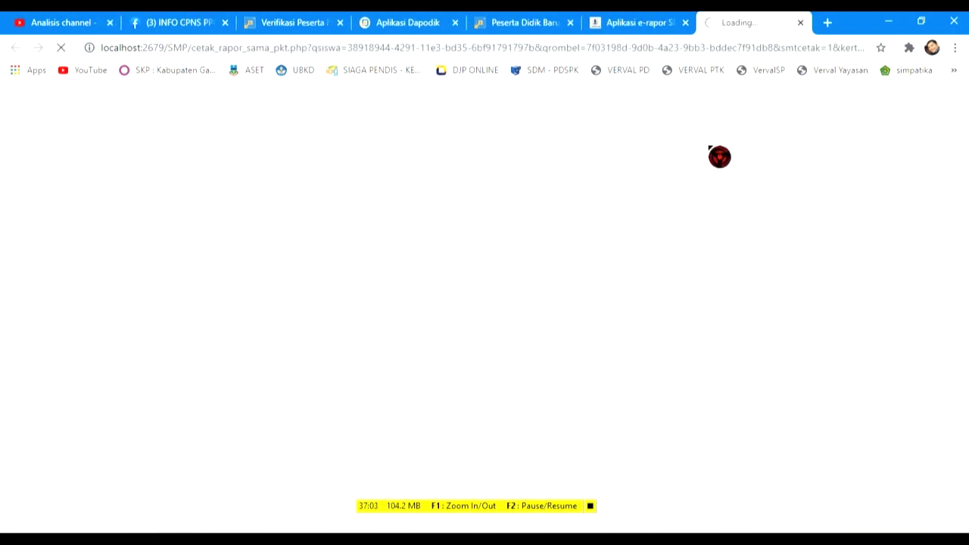
click(641, 26)
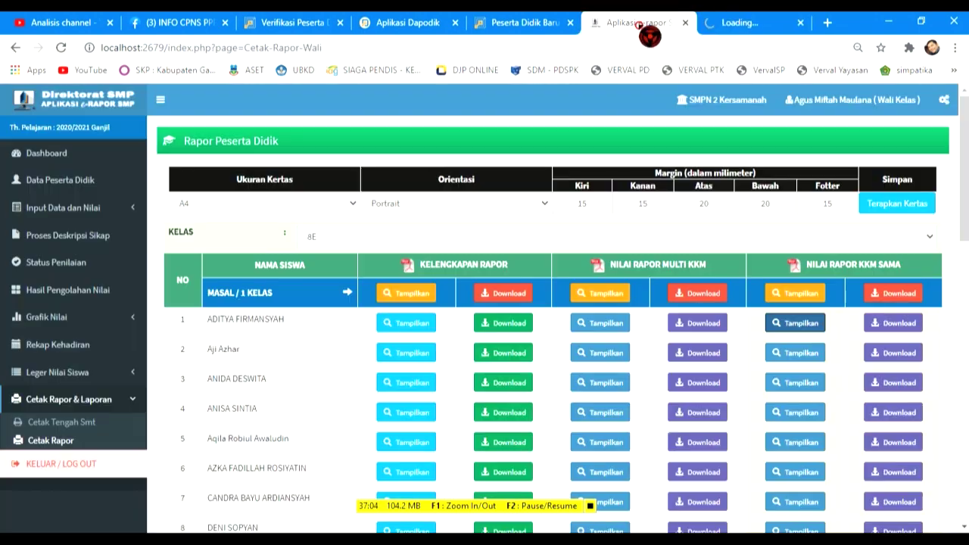
click(726, 30)
click(660, 31)
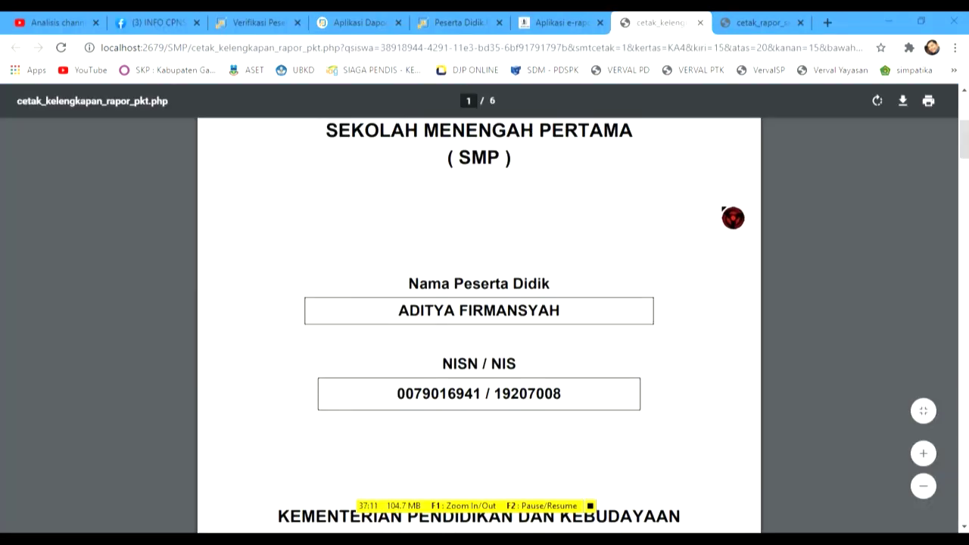
Examine the Kelengkapan Rapor document from the cover through the school details to the transfer form on page 6
scroll(783, 321, up, 4)
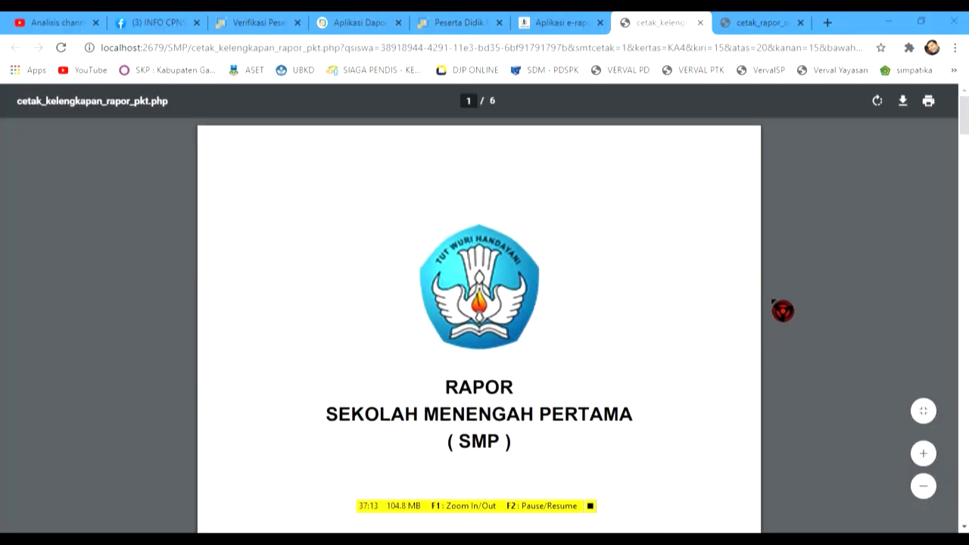
scroll(783, 310, down, 1)
scroll(784, 309, down, 4)
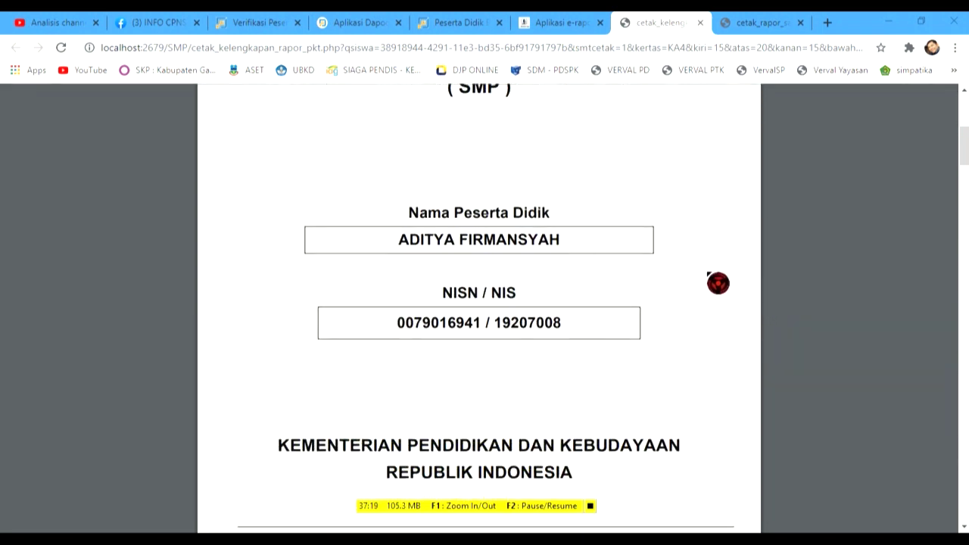
scroll(691, 282, down, 8)
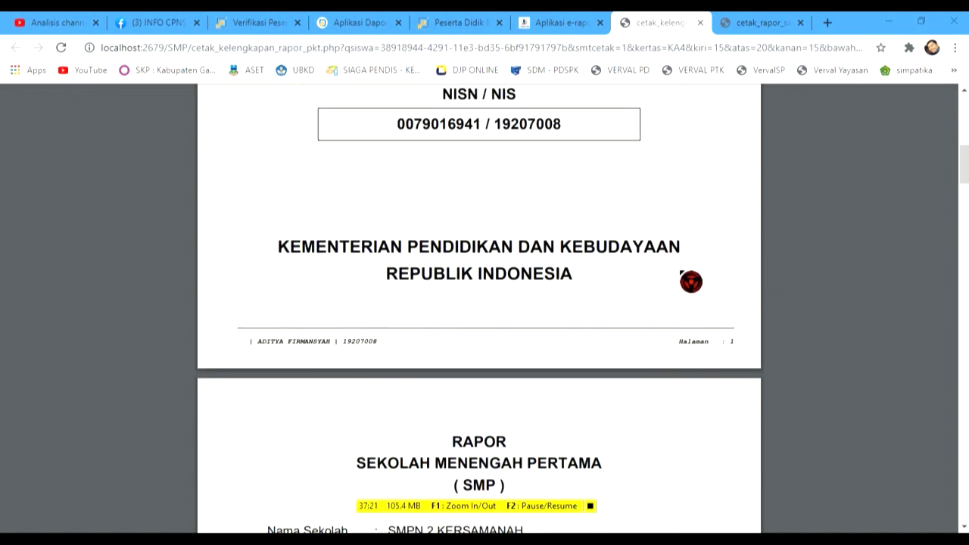
scroll(690, 282, down, 12)
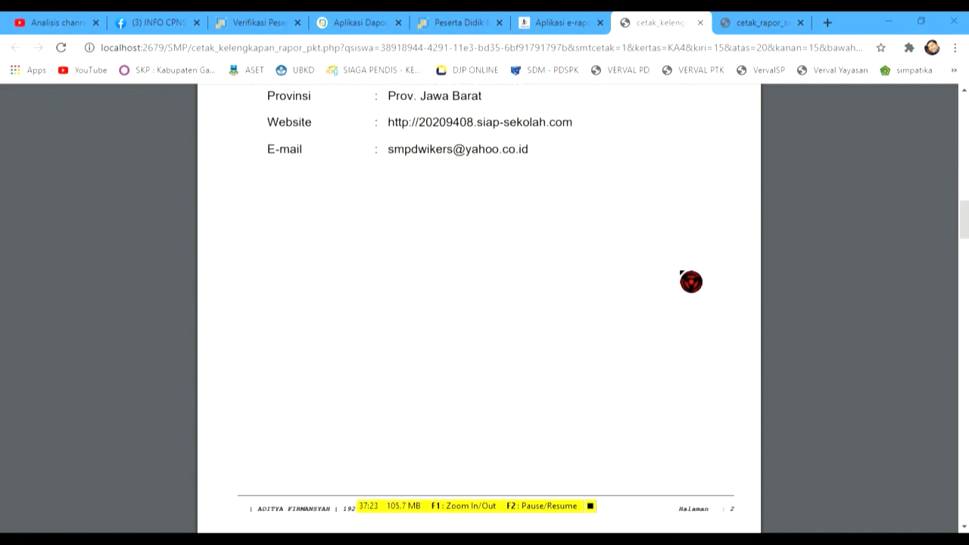
scroll(680, 272, down, 20)
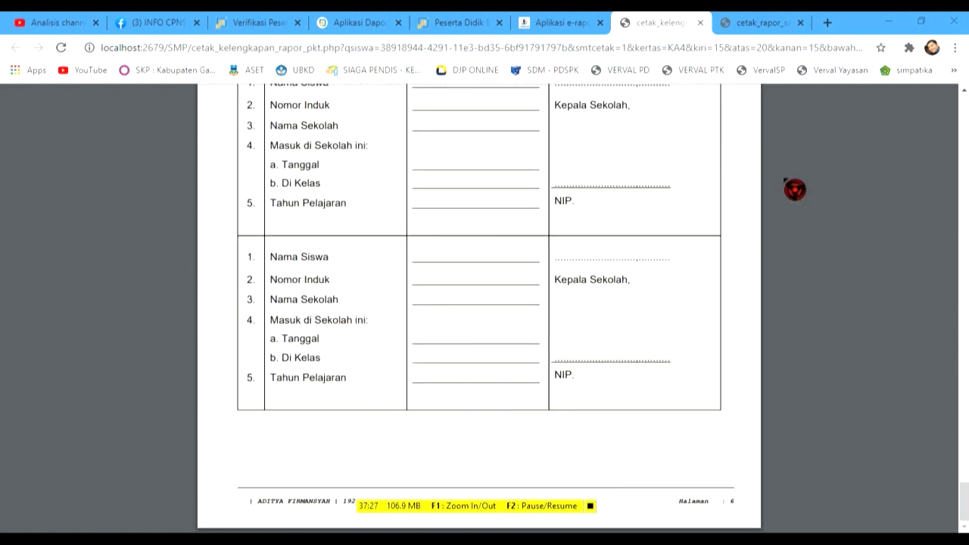
Switch to the Nilai Rapor KKM Sama report and look through all its pages, ending back at page 1
click(765, 25)
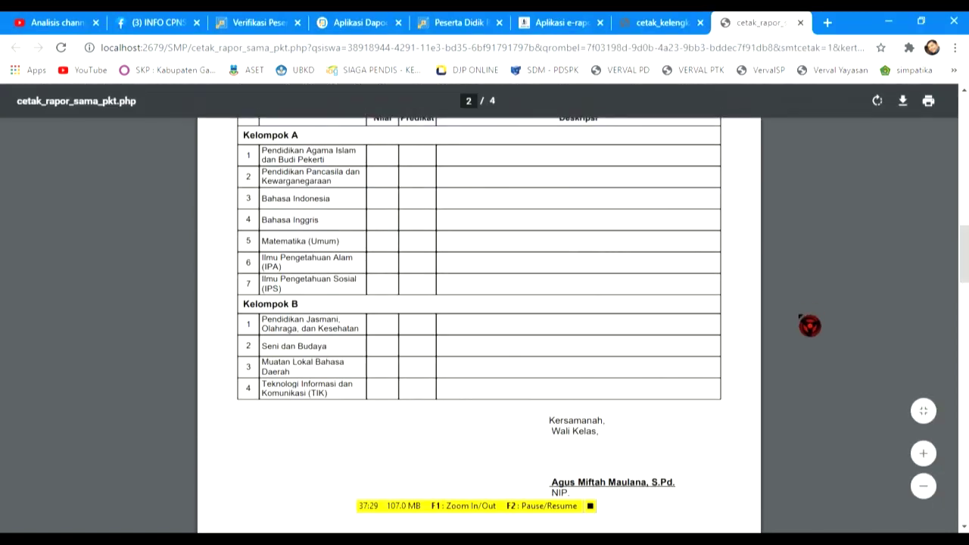
scroll(806, 328, down, 8)
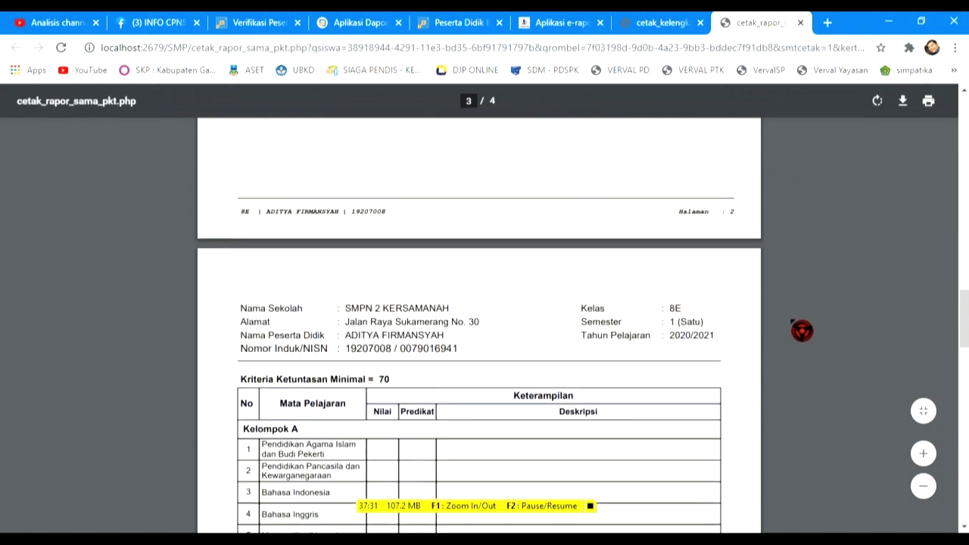
scroll(801, 330, down, 12)
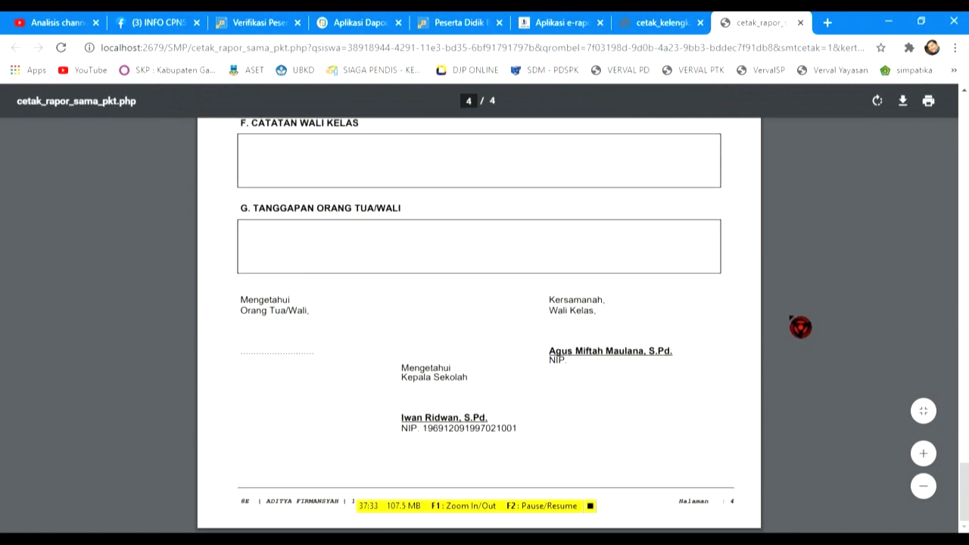
scroll(632, 267, up, 7)
scroll(632, 267, up, 20)
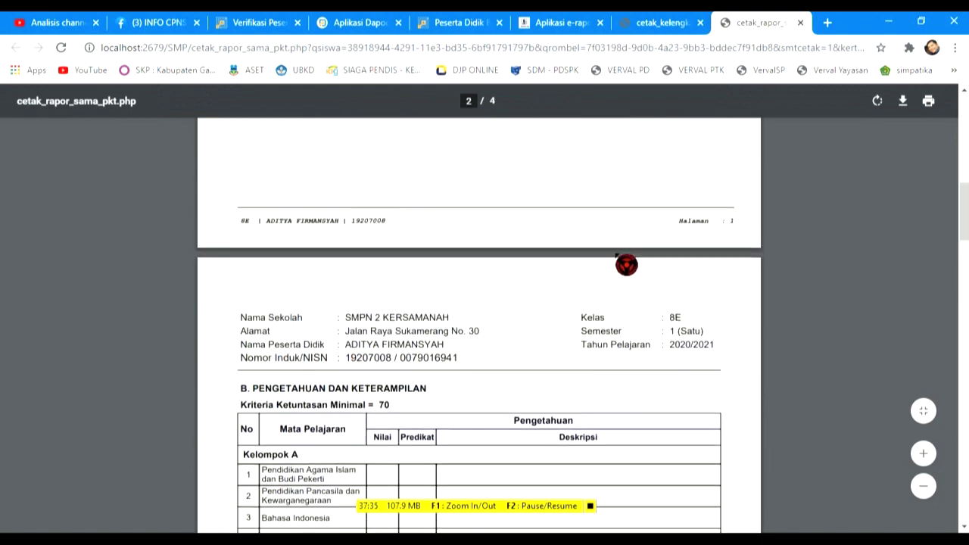
scroll(626, 263, up, 5)
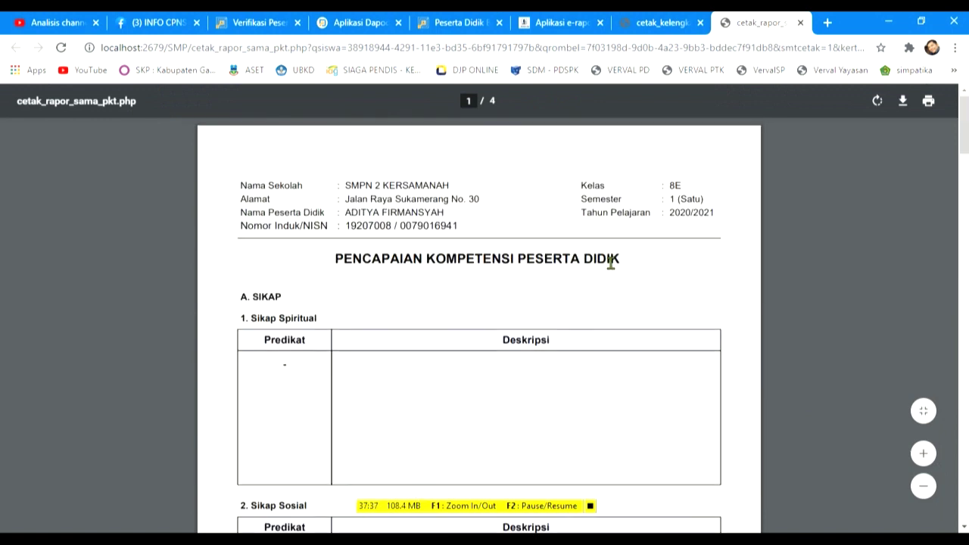
Examine the report's Sikap Spiritual and Sikap Sosial sections and the Pengetahuan score table
scroll(331, 310, down, 2)
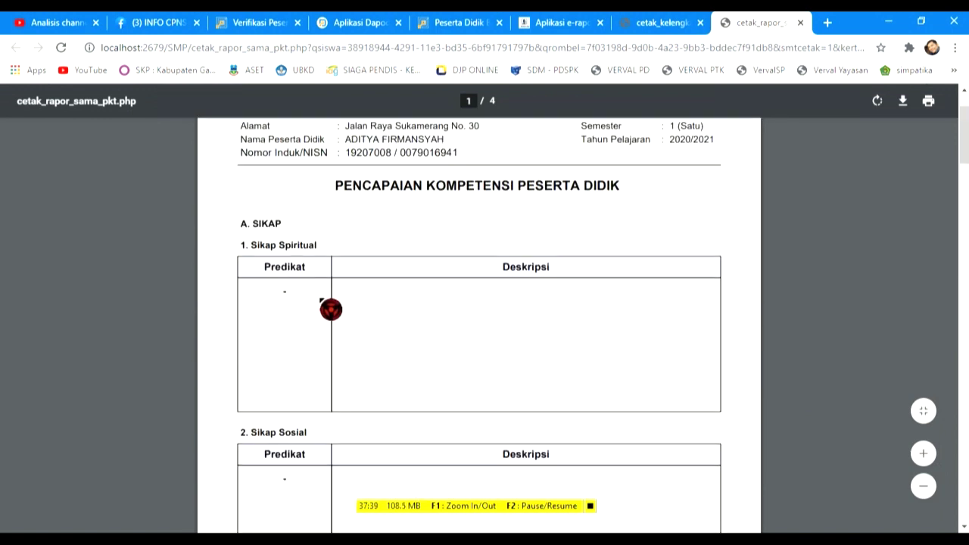
scroll(331, 310, down, 9)
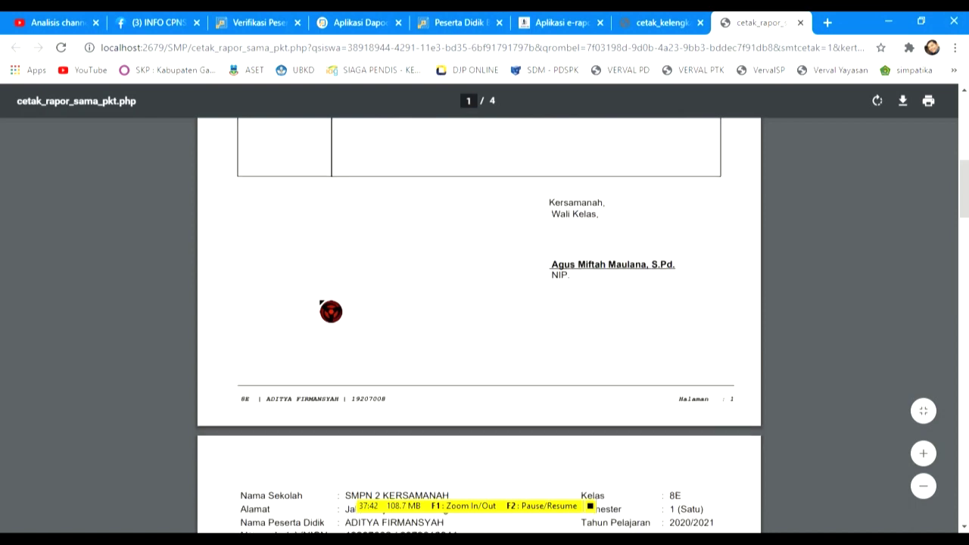
scroll(336, 355, down, 9)
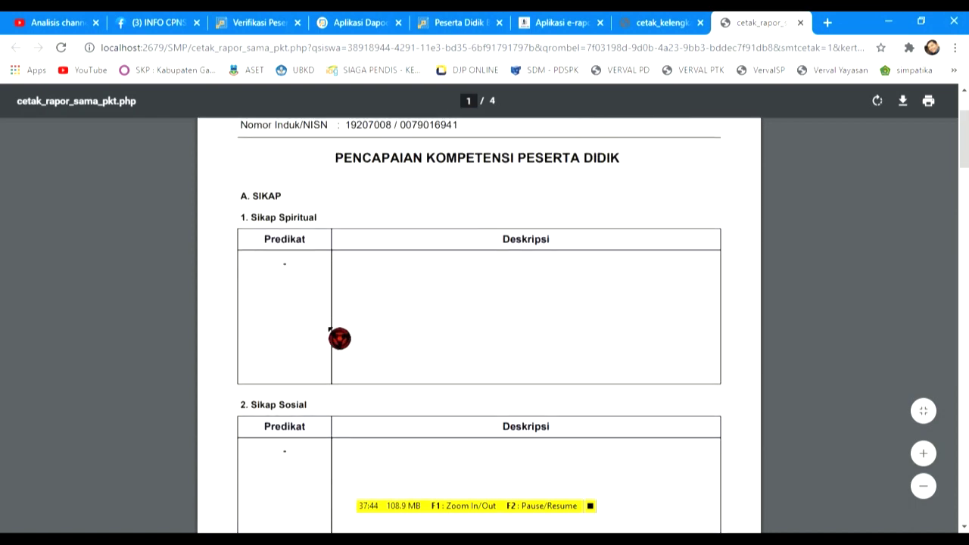
scroll(394, 356, down, 2)
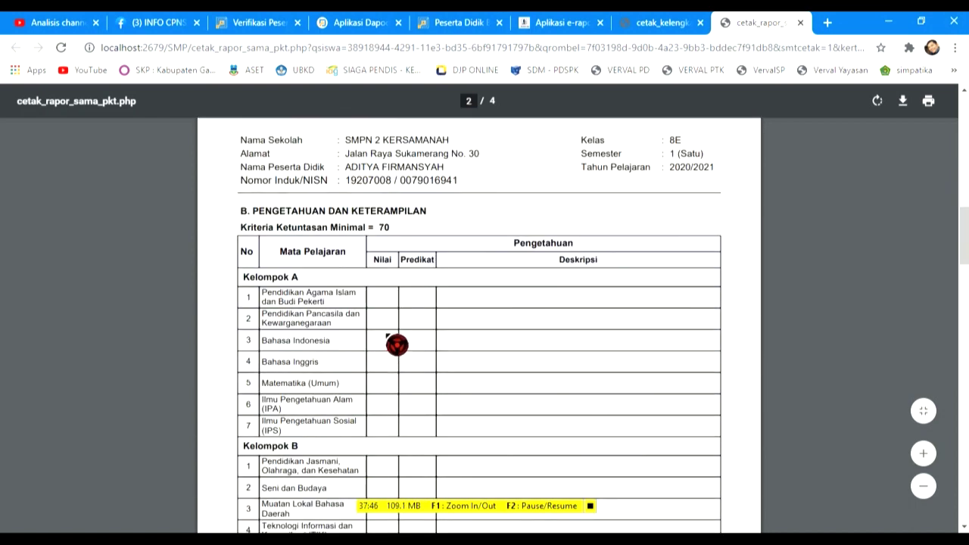
scroll(439, 244, down, 1)
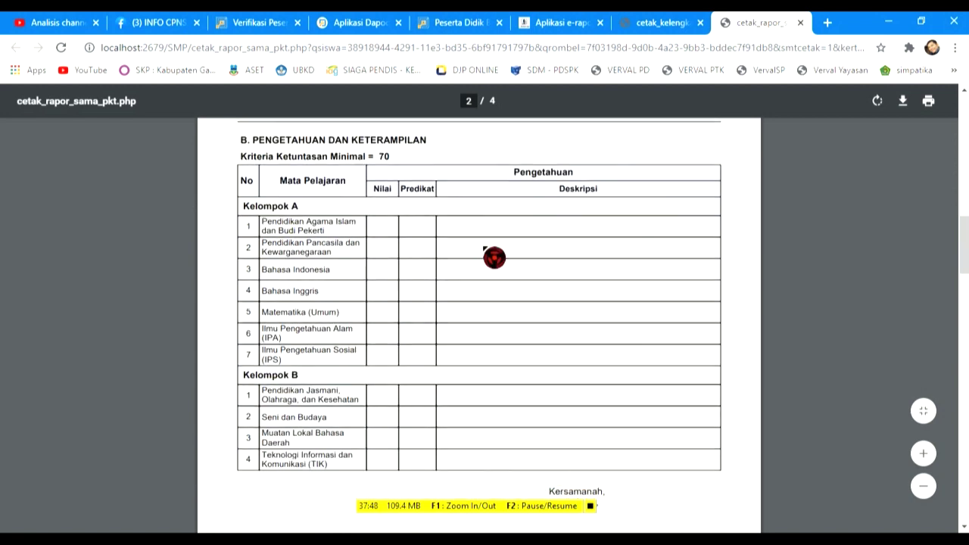
Examine the rest of the report, from the Pengetahuan and Keterampilan tables to Ekstrakurikuler, Prestasi, Ketidakhadiran, Catatan Wali Kelas and Tanggapan Orang Tua/Wali
scroll(470, 302, down, 6)
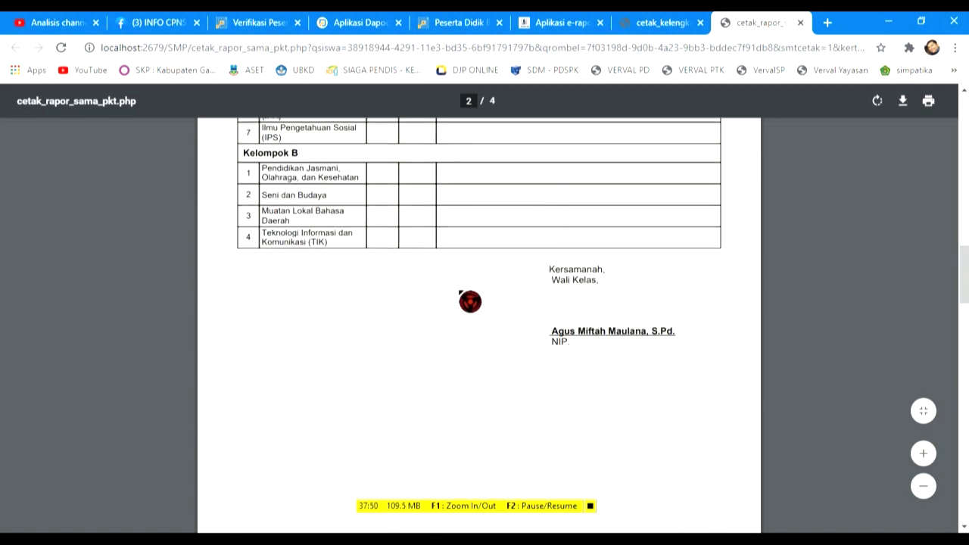
scroll(469, 302, down, 8)
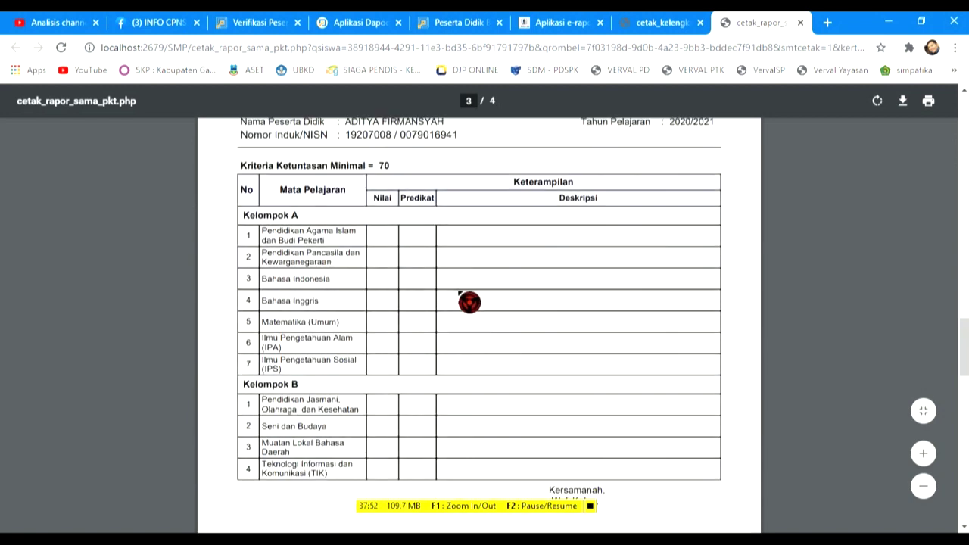
scroll(470, 303, down, 6)
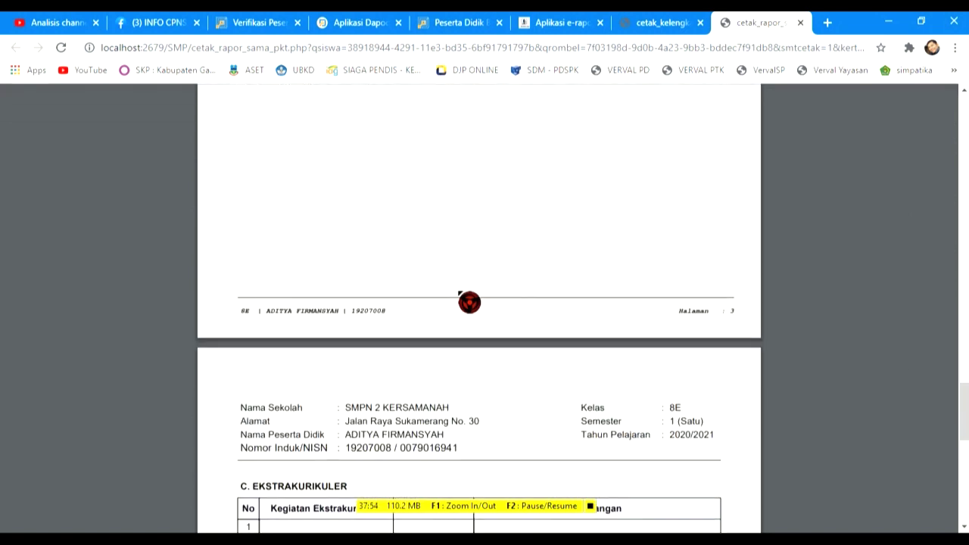
scroll(469, 302, down, 6)
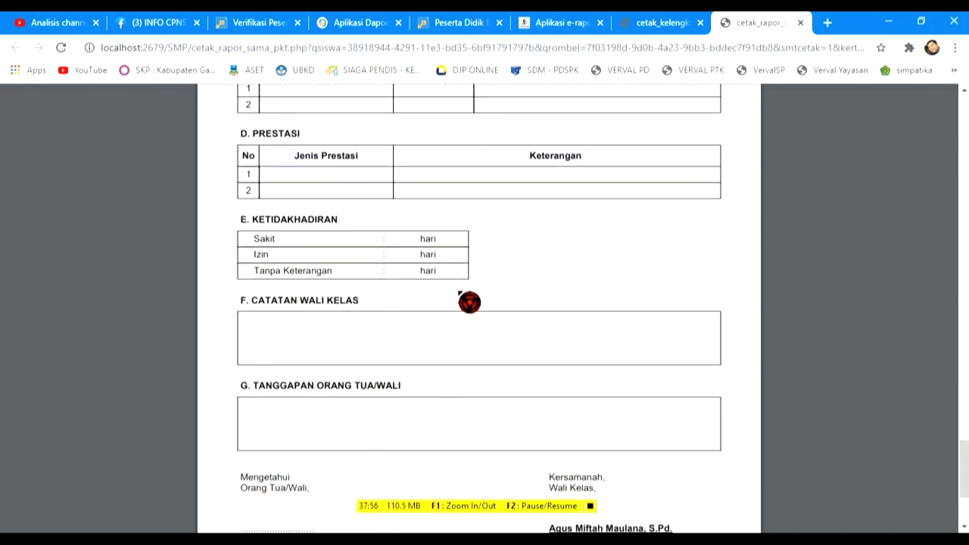
Return to the Rapor Peserta Didik page and set the Fotter margin to 15 mm
click(660, 23)
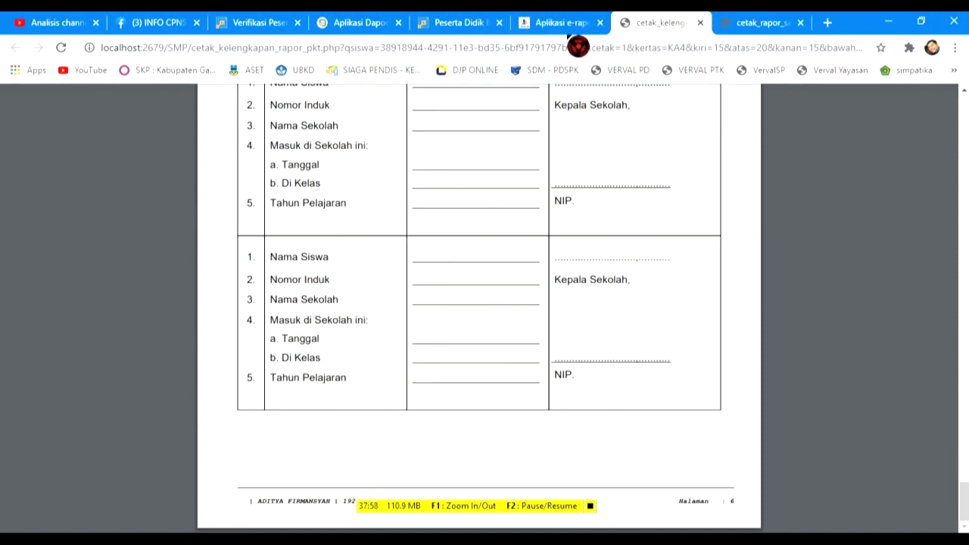
click(561, 22)
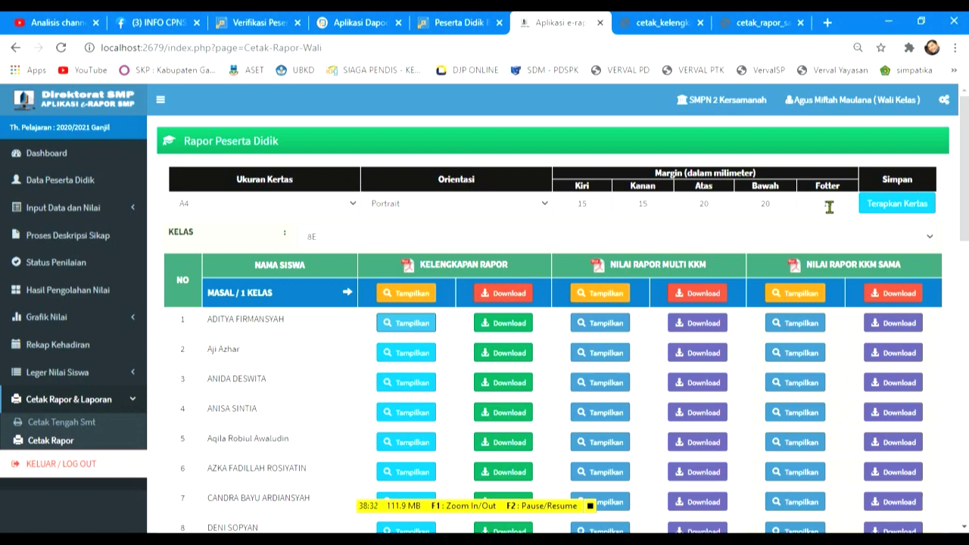
click(829, 206)
text(15)
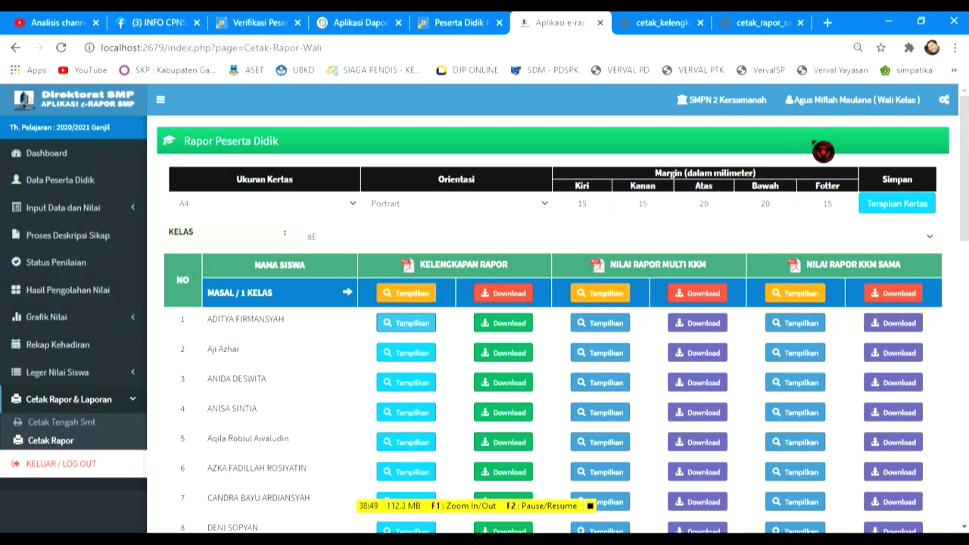
View the access levels available to the homeroom teacher's account, then close the list without switching roles
click(848, 99)
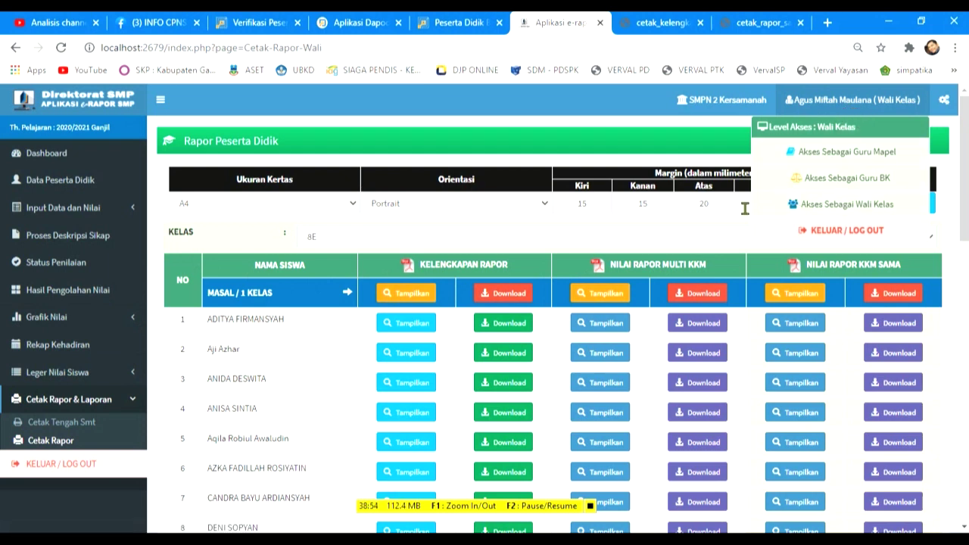
click(819, 191)
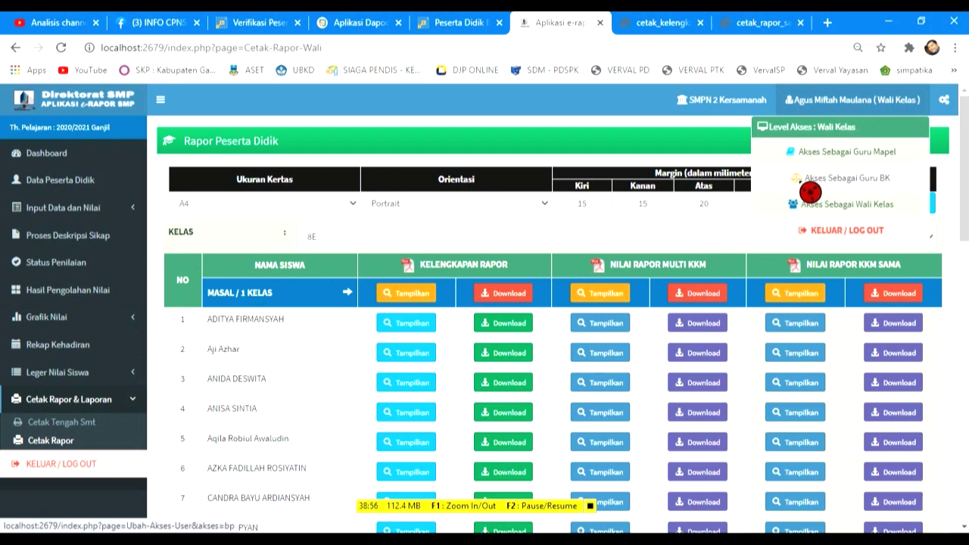
click(679, 149)
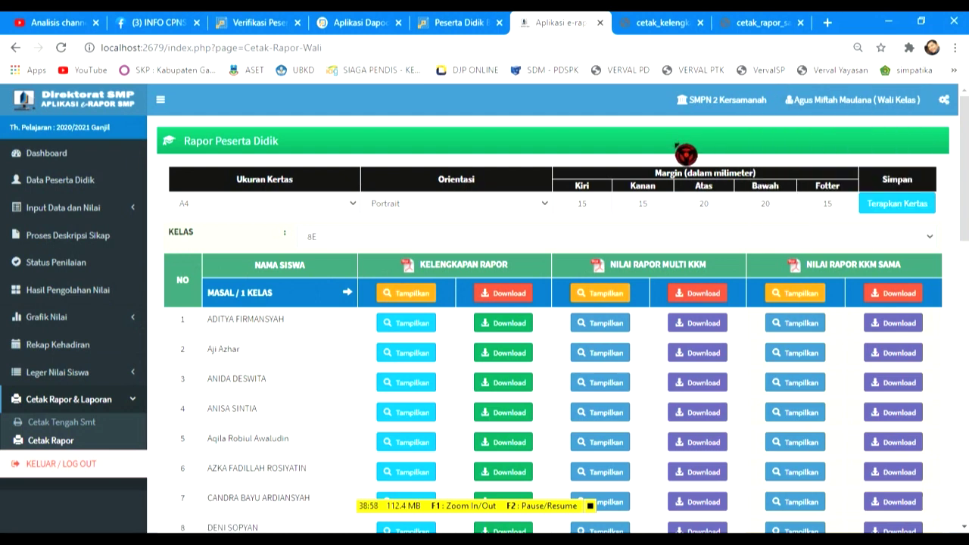